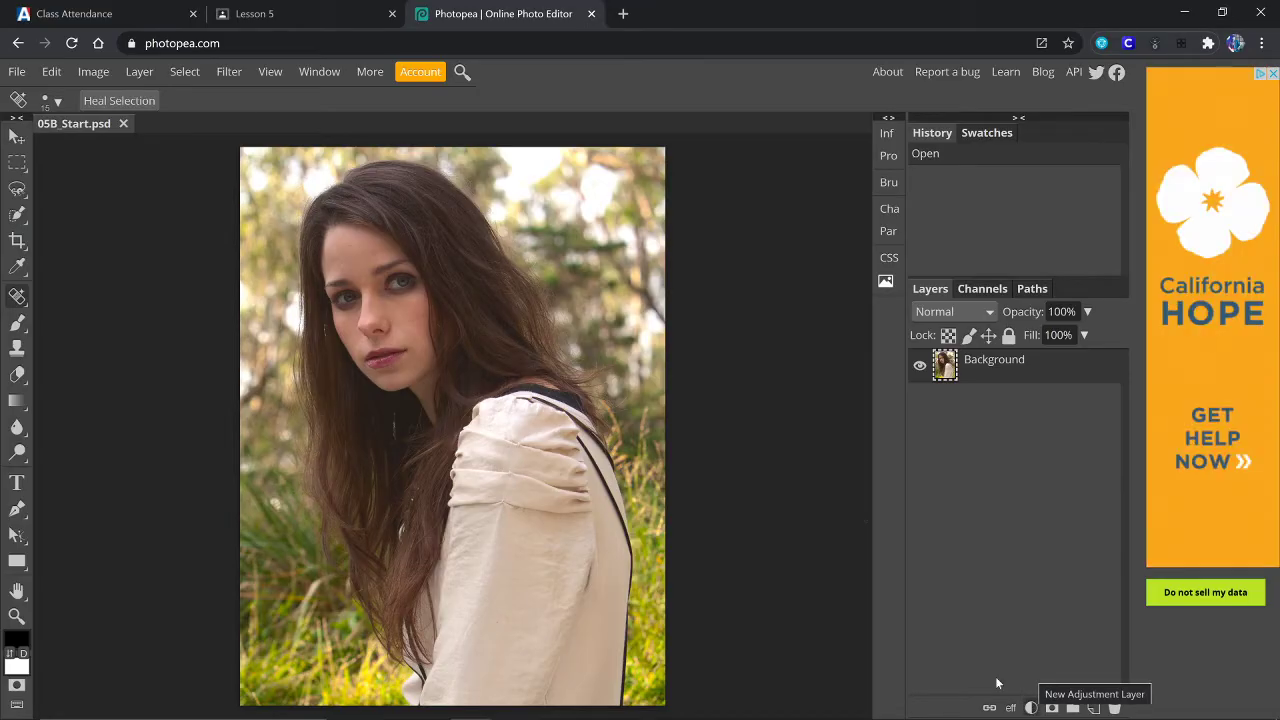
# Step: Rename the document with the student's last name and first initial followed by 05B
pyautogui.doubleClick(71, 125)
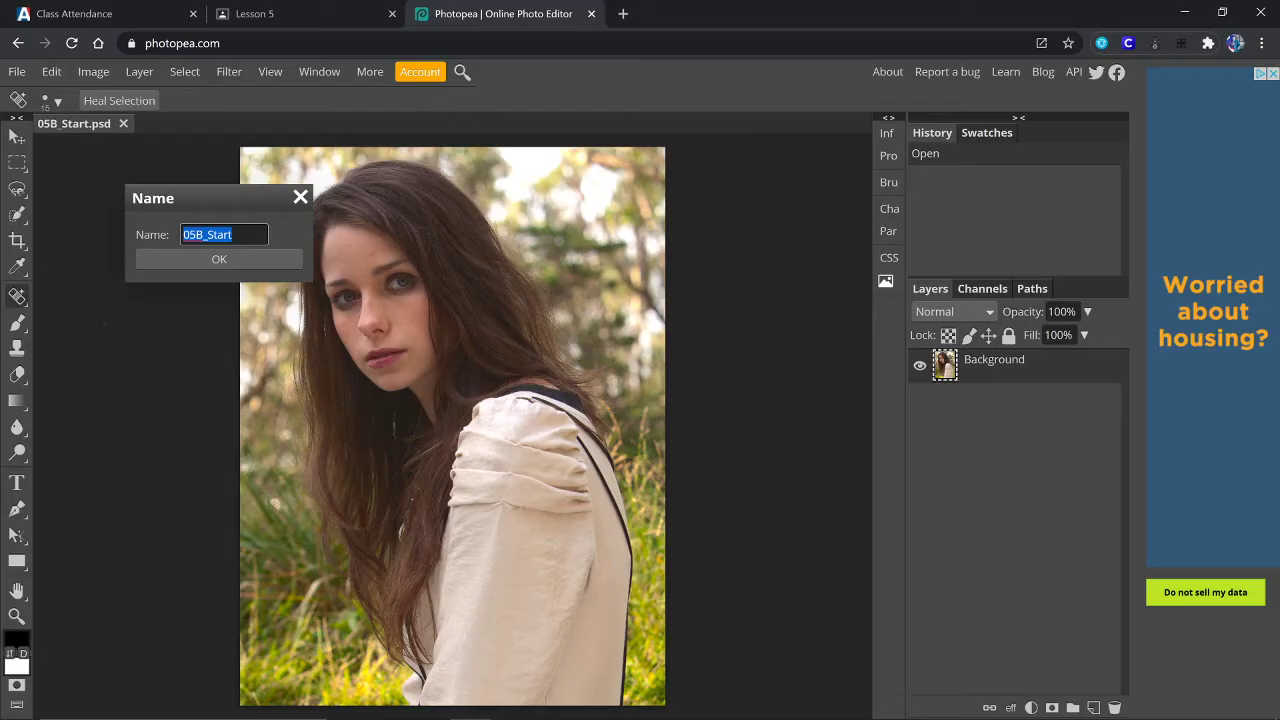
pyautogui.write('ThayerC')
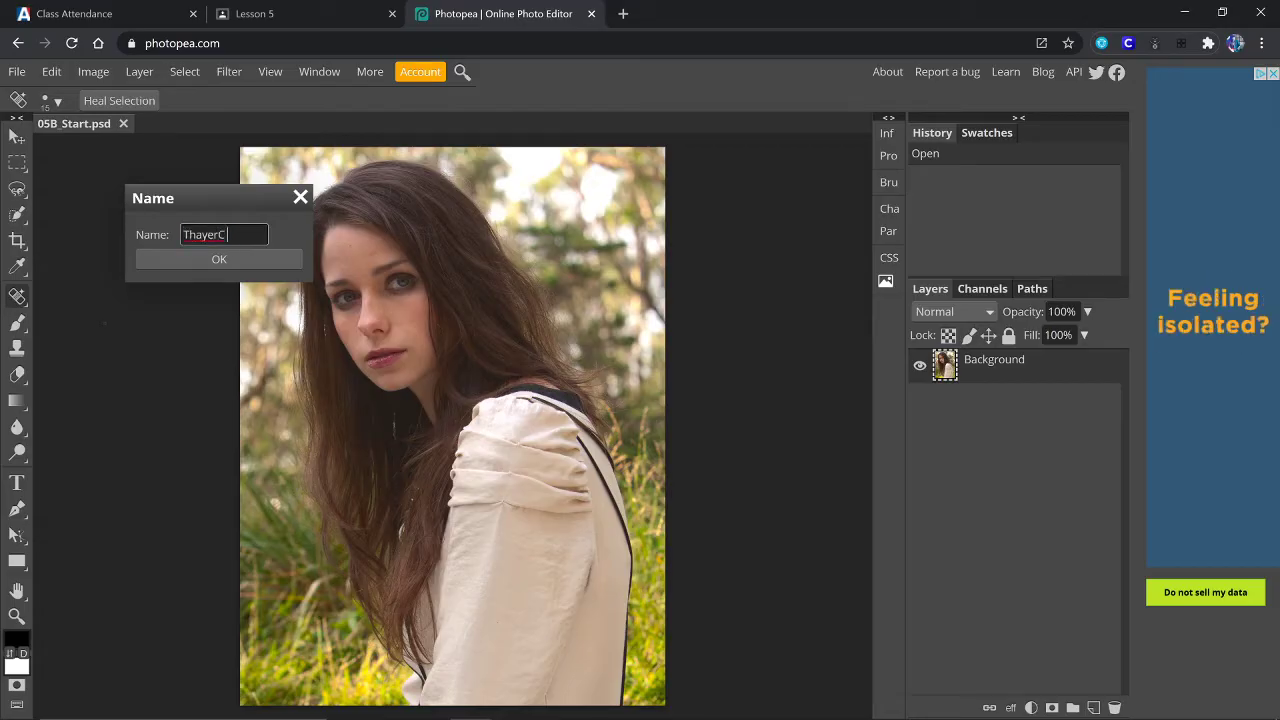
pyautogui.write(' 05')
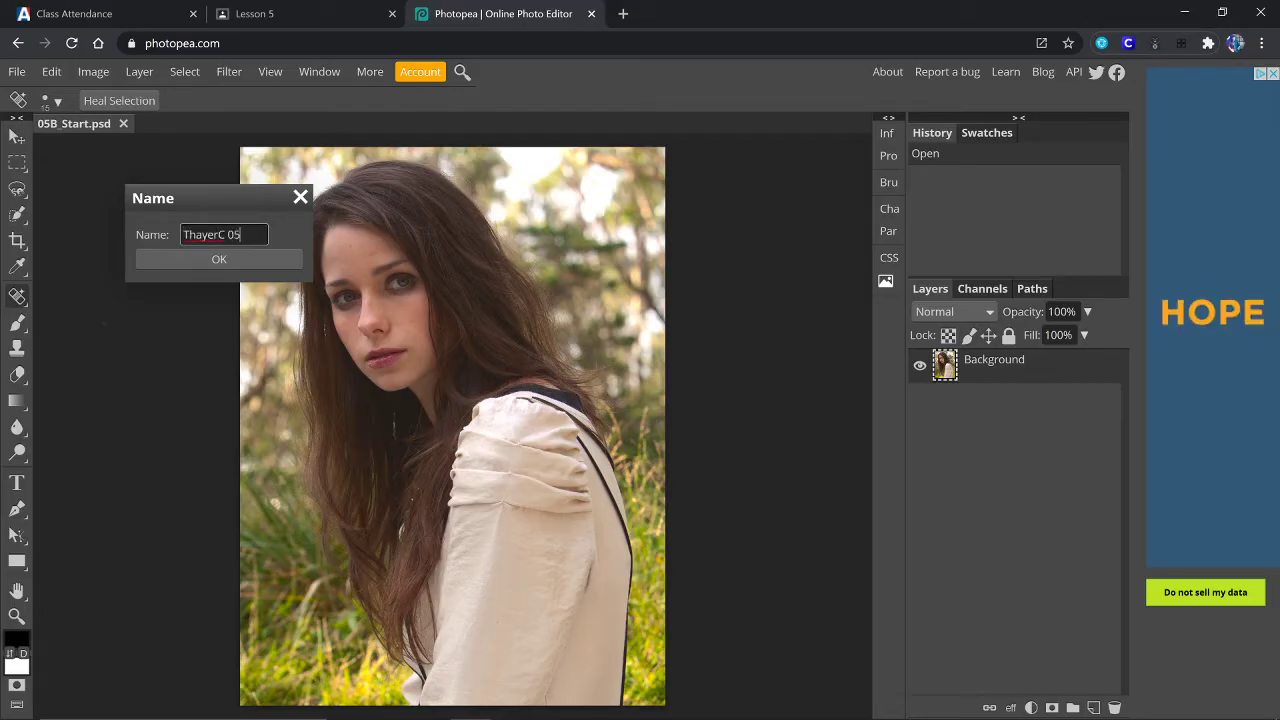
pyautogui.write('B')
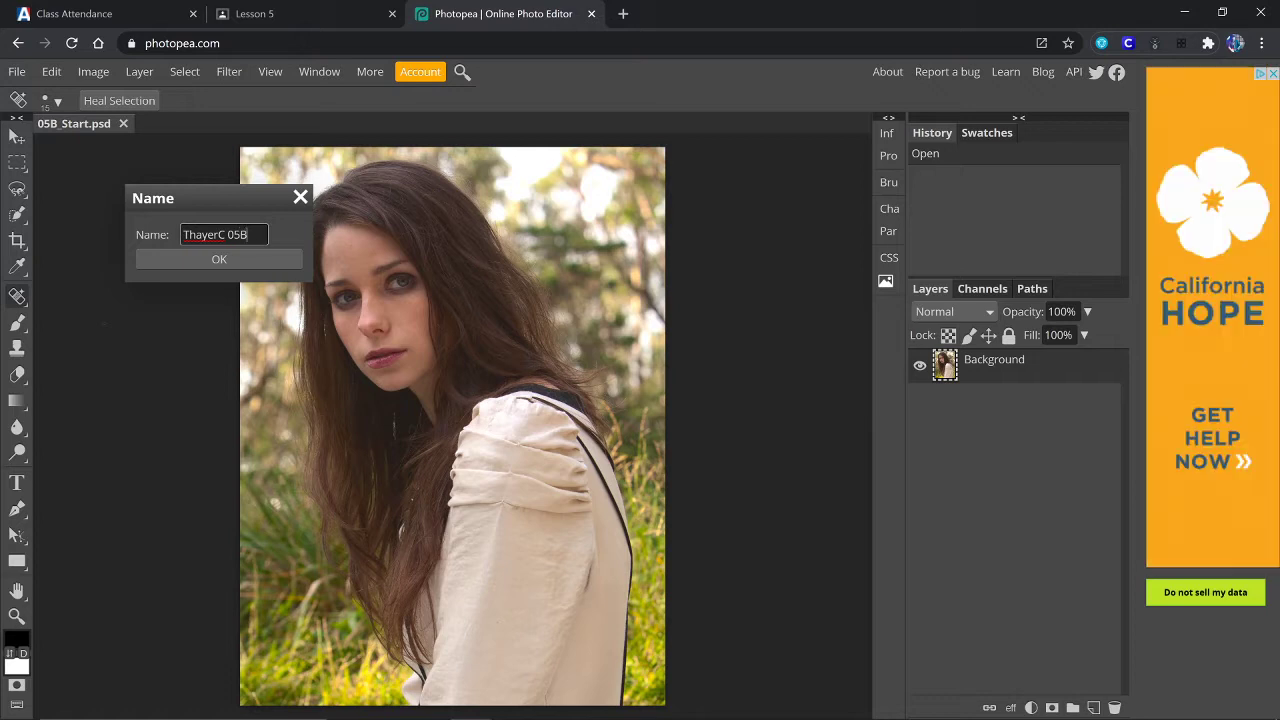
pyautogui.click(228, 259)
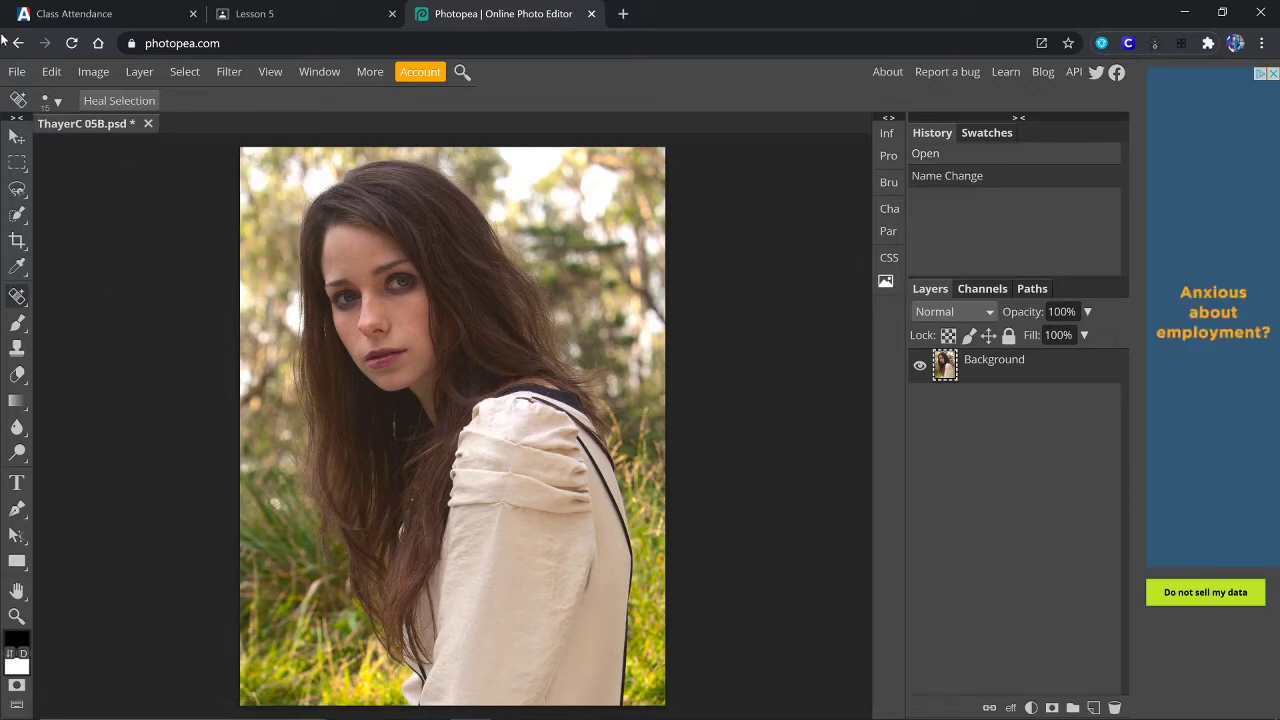
# Step: Save the renamed portrait as a PSD file and dismiss the browser's download bar
pyautogui.click(17, 71)
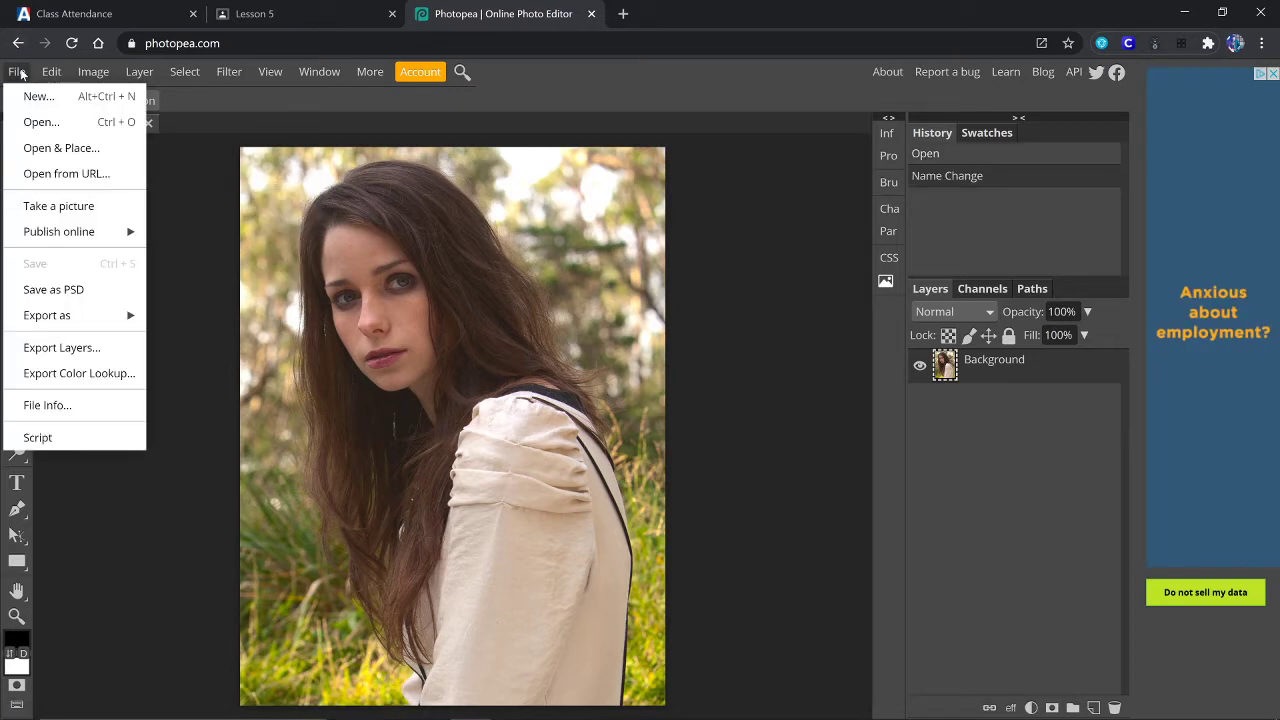
pyautogui.click(78, 289)
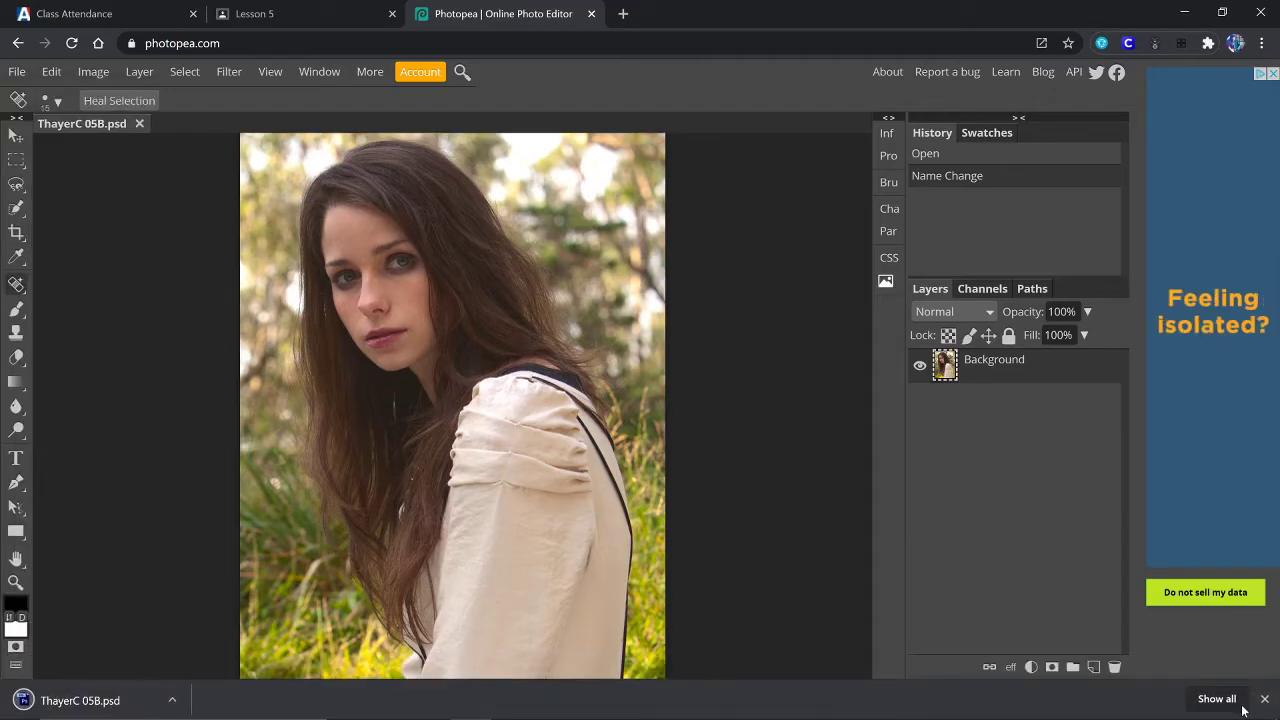
pyautogui.click(1264, 699)
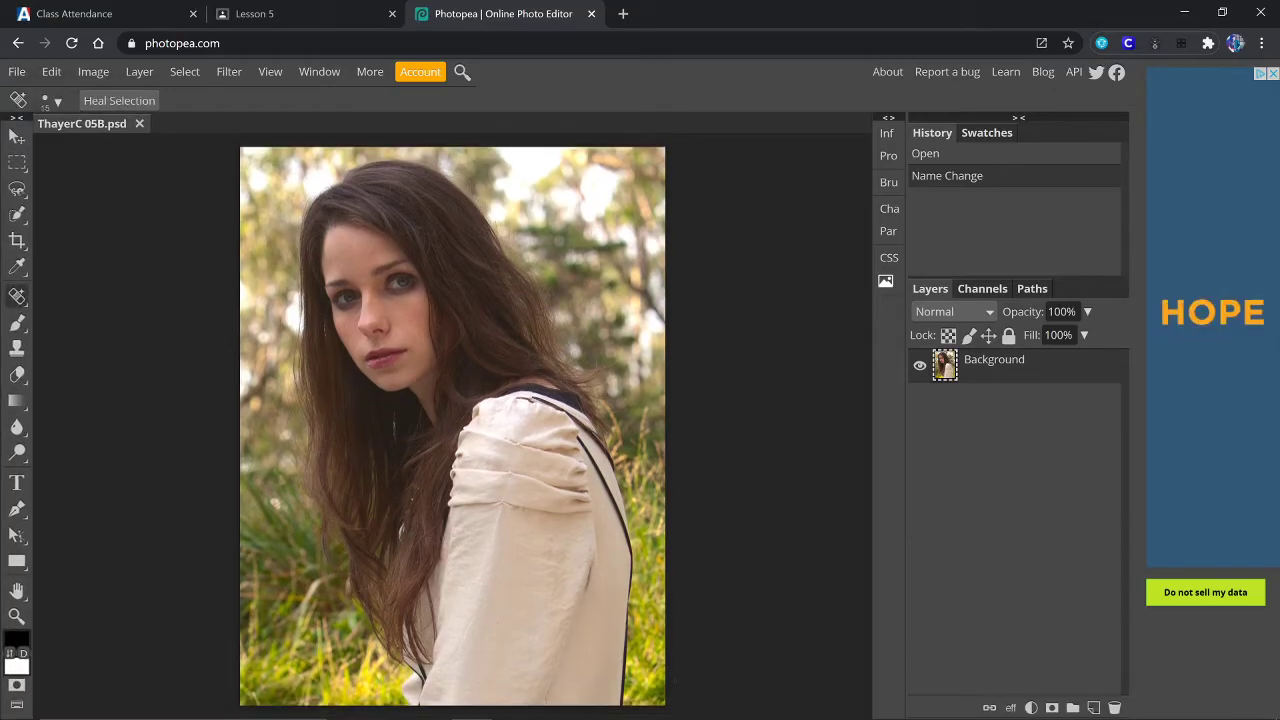
# Step: Add a Levels adjustment layer above the Background with input black at 17 and midtones at 1.18
pyautogui.click(1031, 707)
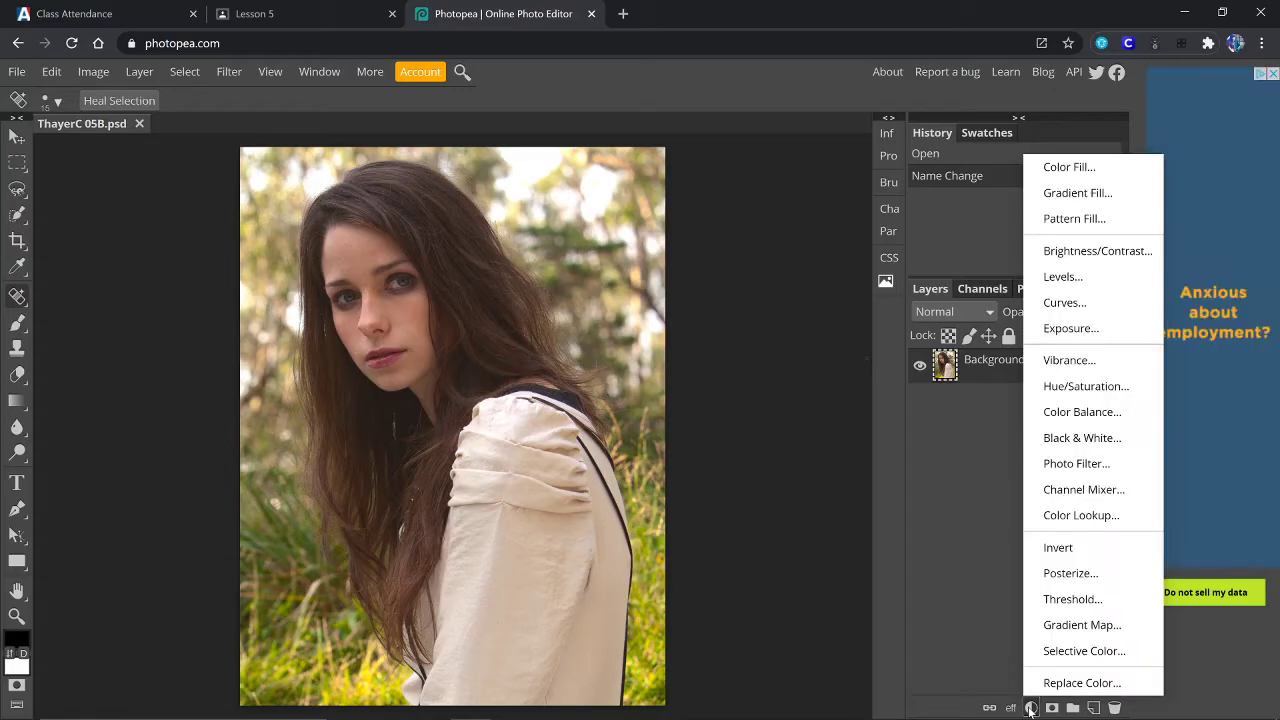
pyautogui.click(1060, 277)
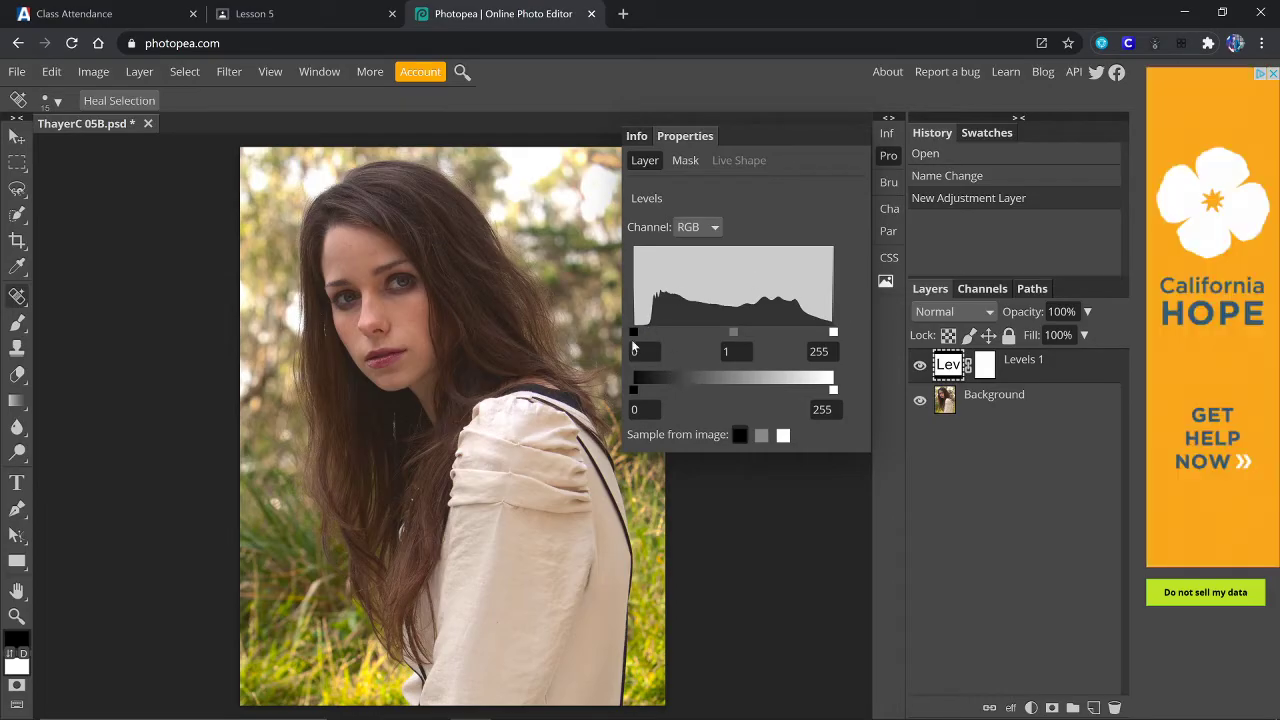
pyautogui.moveTo(634, 333); pyautogui.dragTo(645, 332)
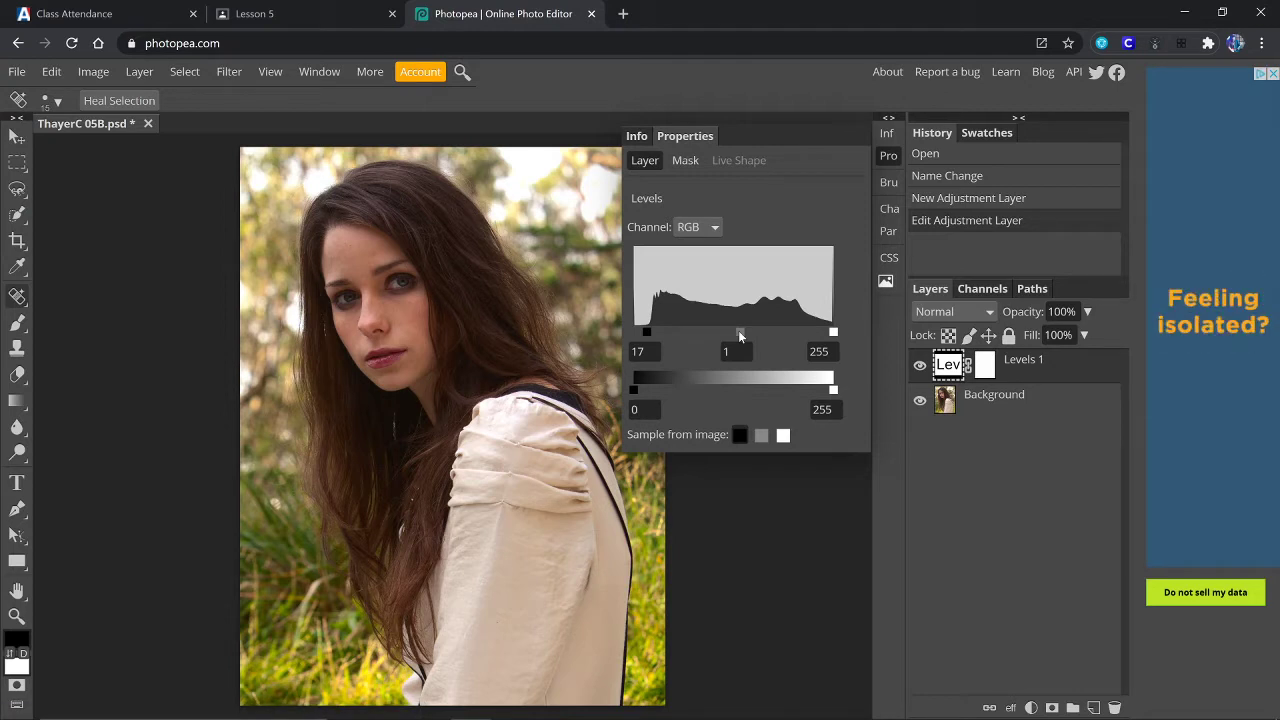
pyautogui.moveTo(737, 336); pyautogui.dragTo(739, 352)
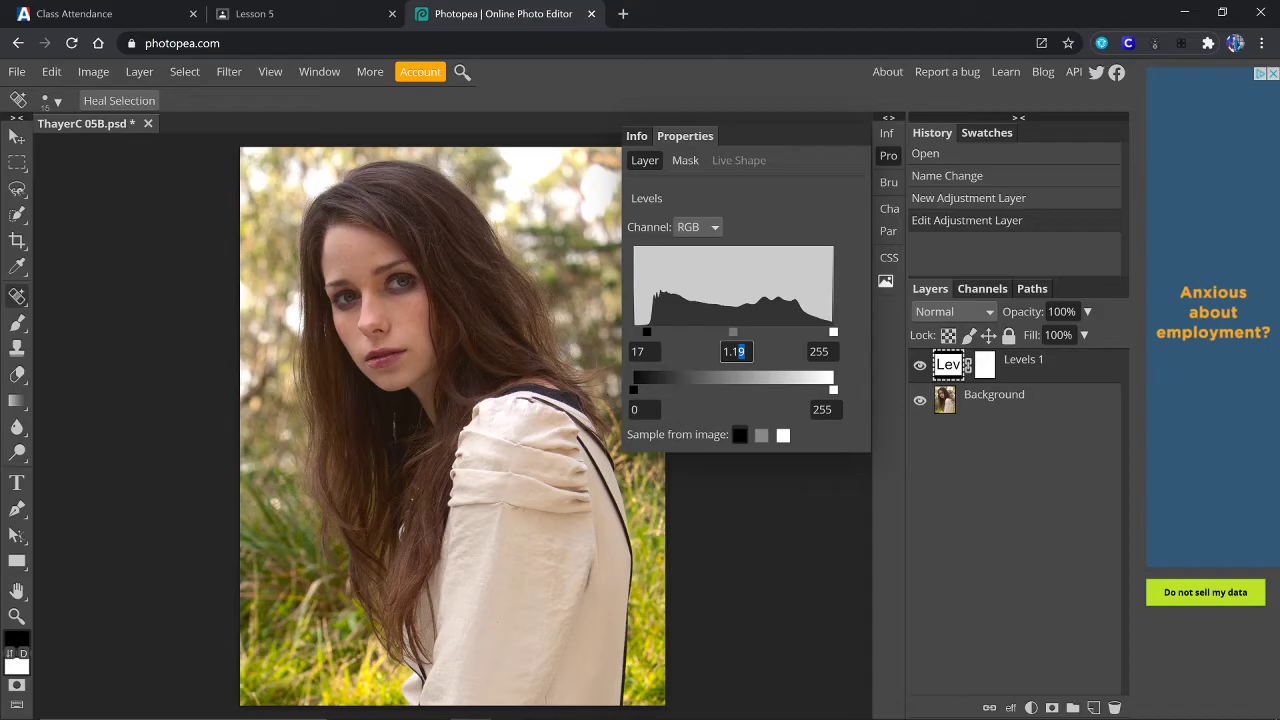
pyautogui.write('8')
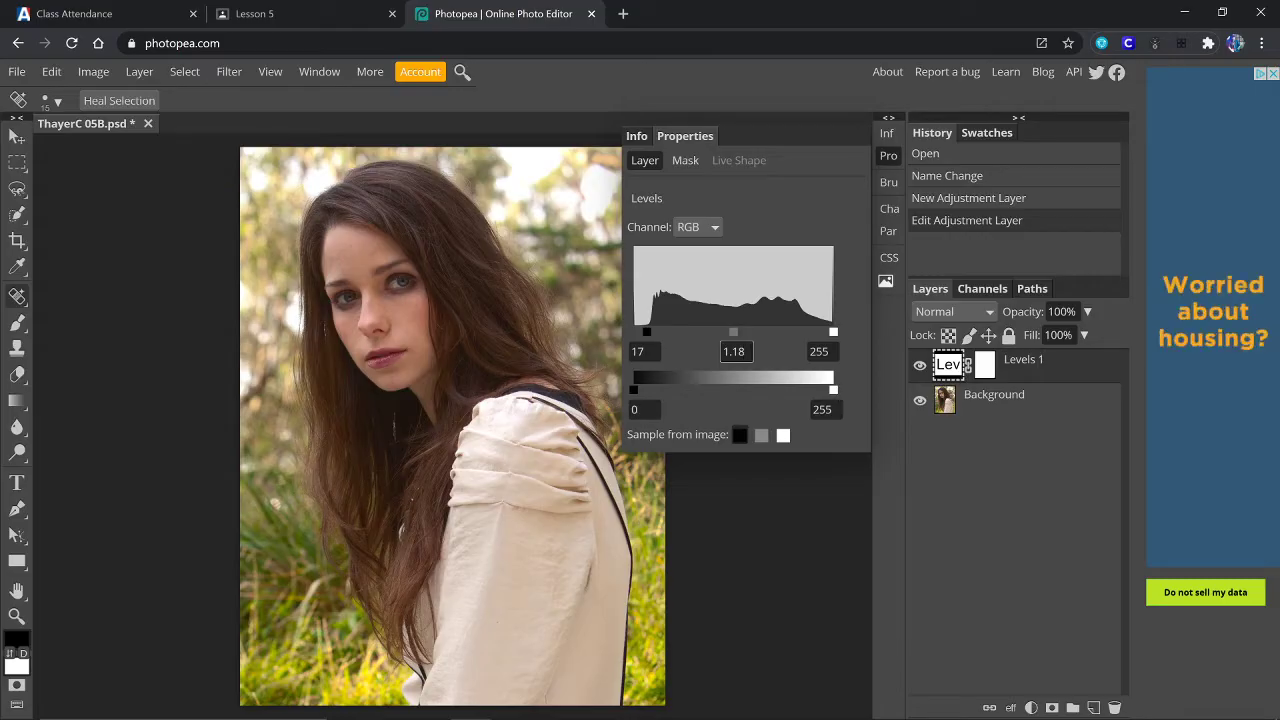
# Step: Try an output black level of 70 in the Levels adjustment and return it to 0
pyautogui.click(837, 391)
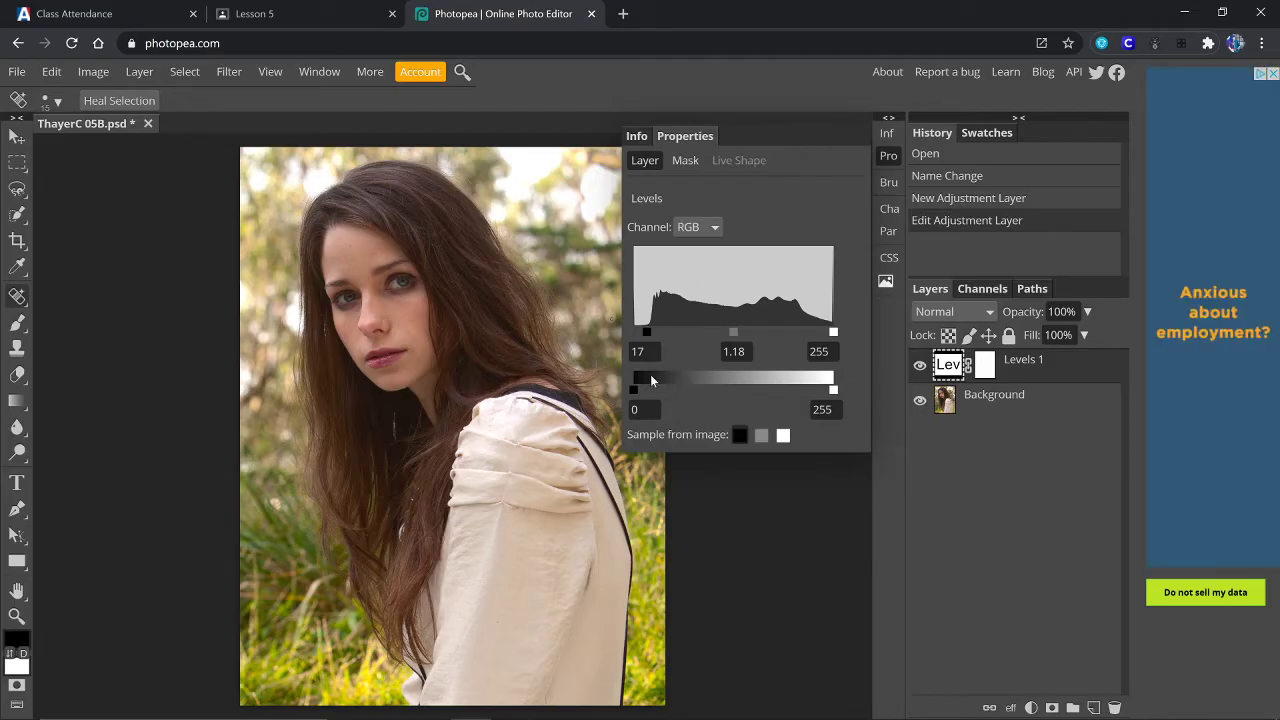
pyautogui.moveTo(634, 392); pyautogui.dragTo(688, 389)
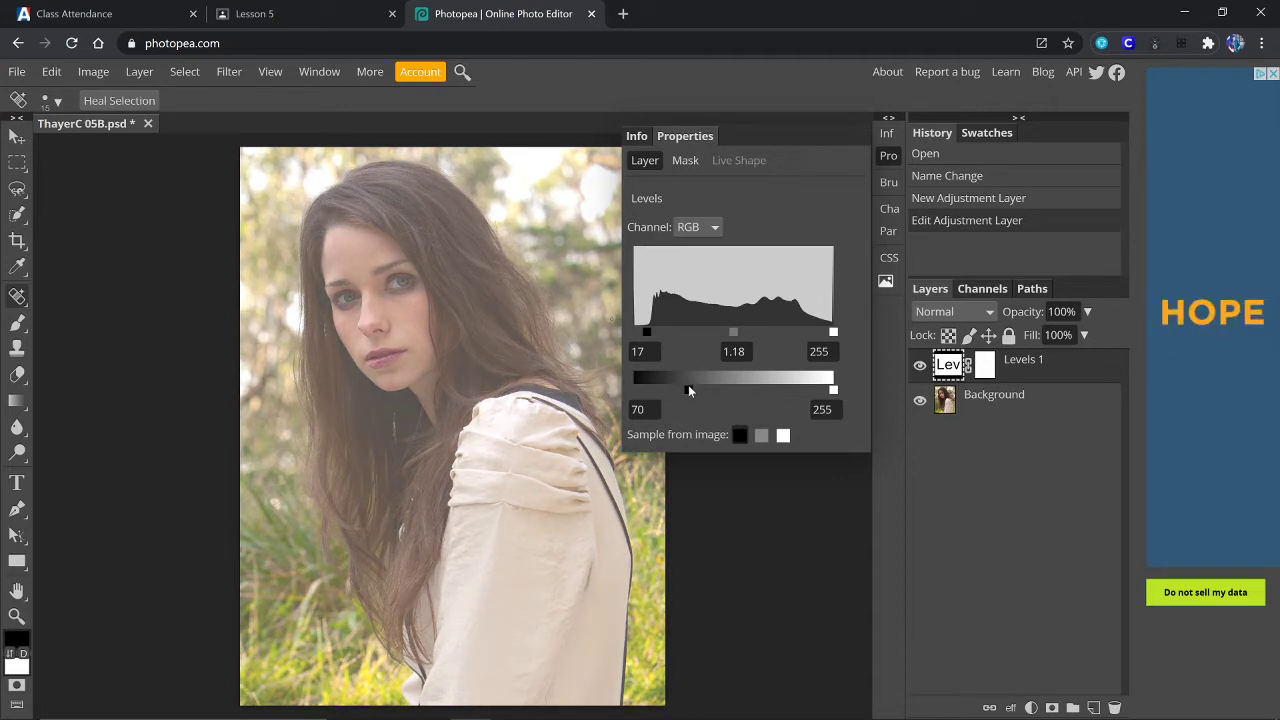
pyautogui.moveTo(688, 389); pyautogui.dragTo(634, 390)
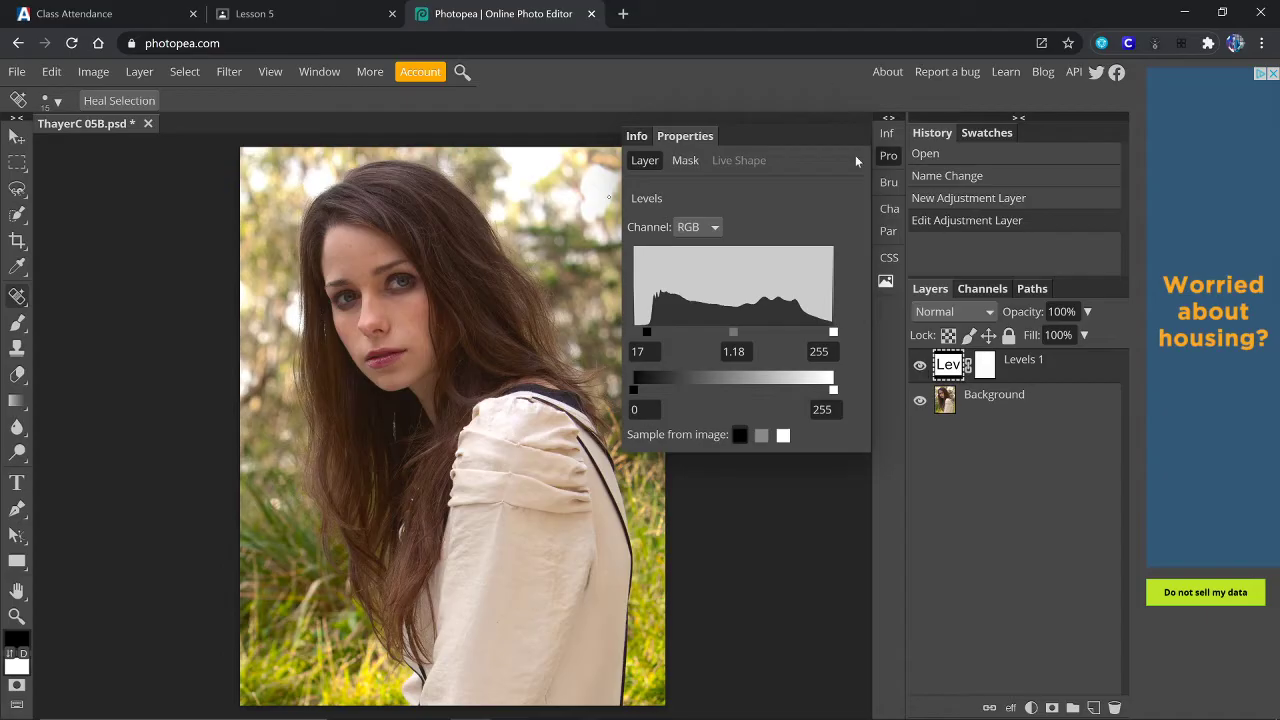
# Step: Collapse the Levels properties and compare the portrait with the Levels 1 layer hidden and shown
pyautogui.click(887, 160)
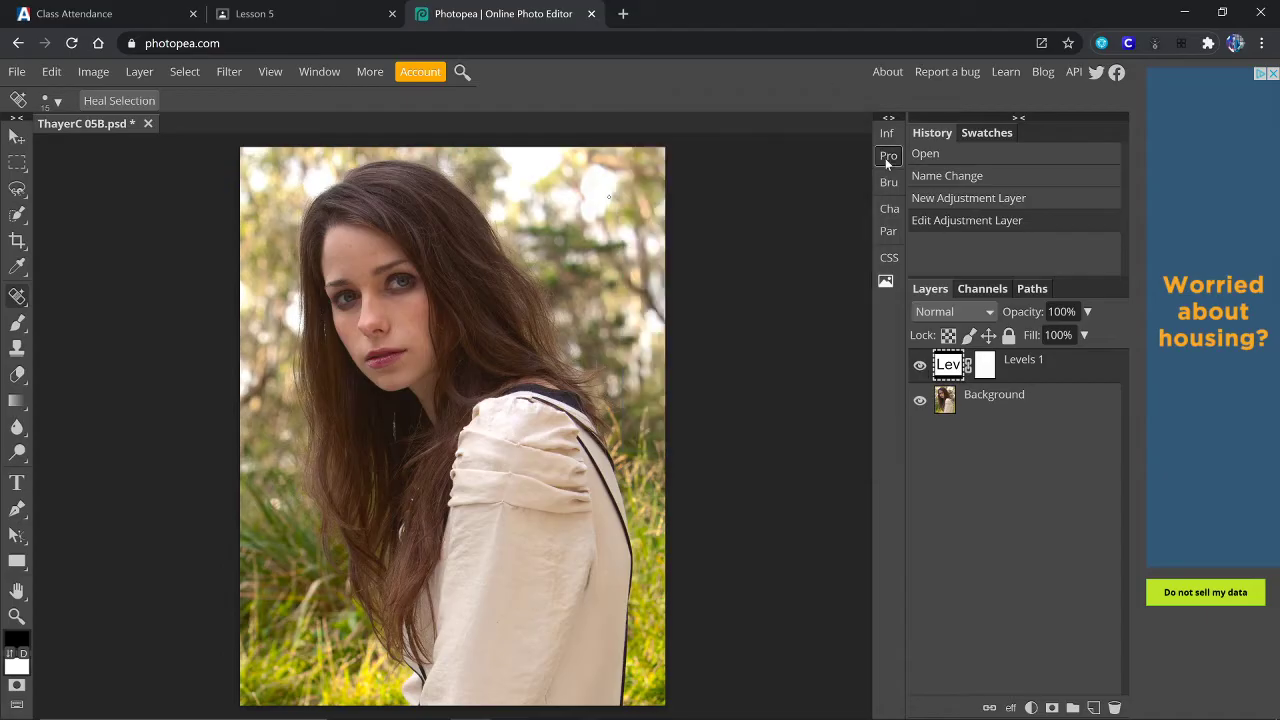
pyautogui.click(921, 368)
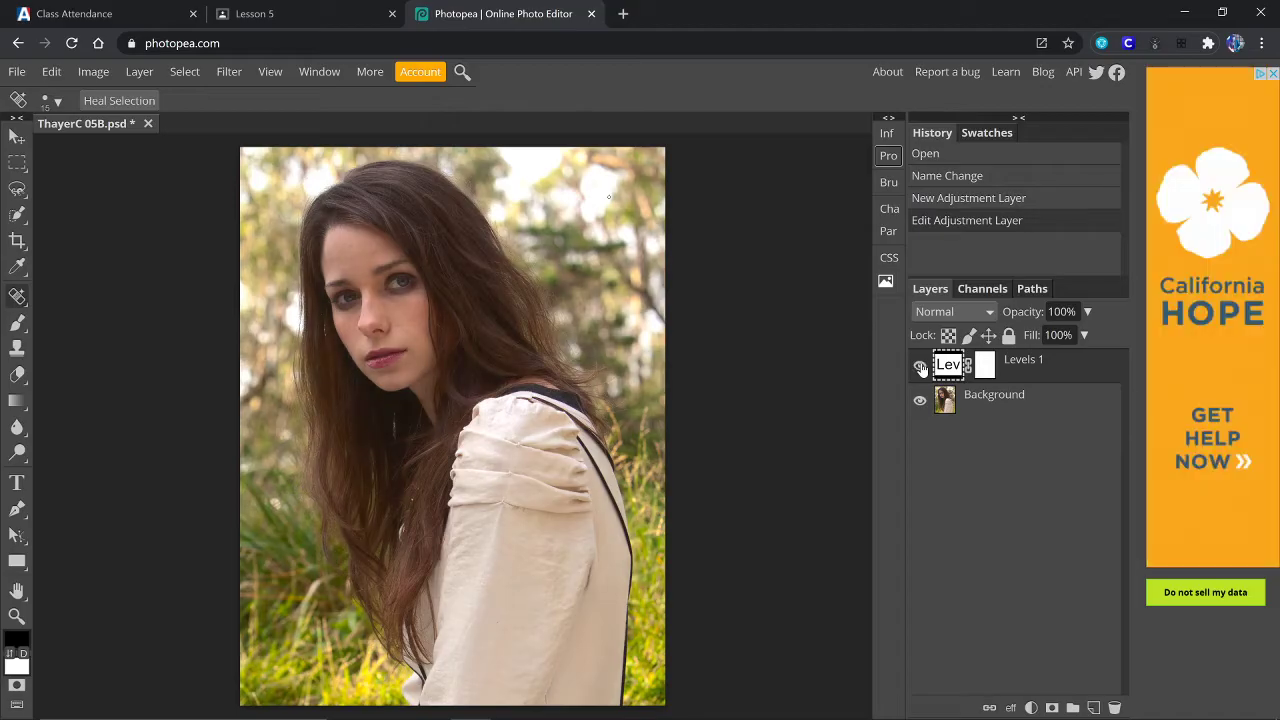
pyautogui.click(922, 369)
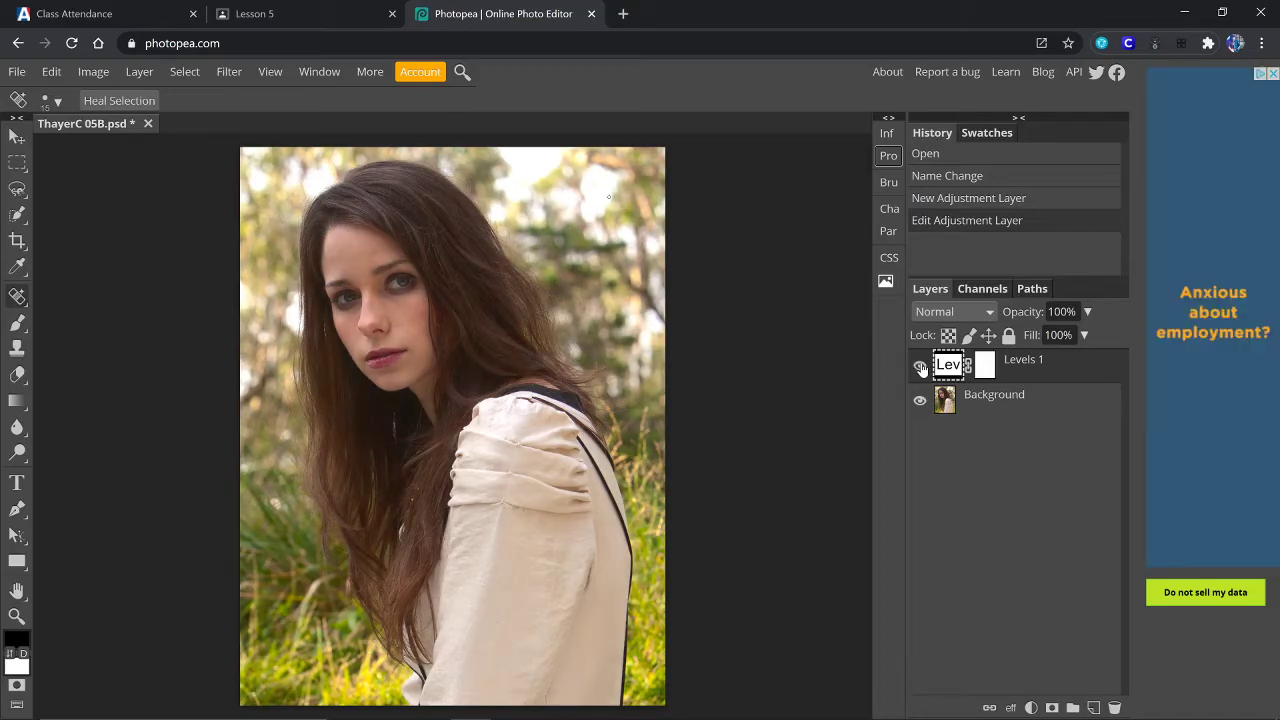
pyautogui.click(922, 369)
pyautogui.click(922, 369)
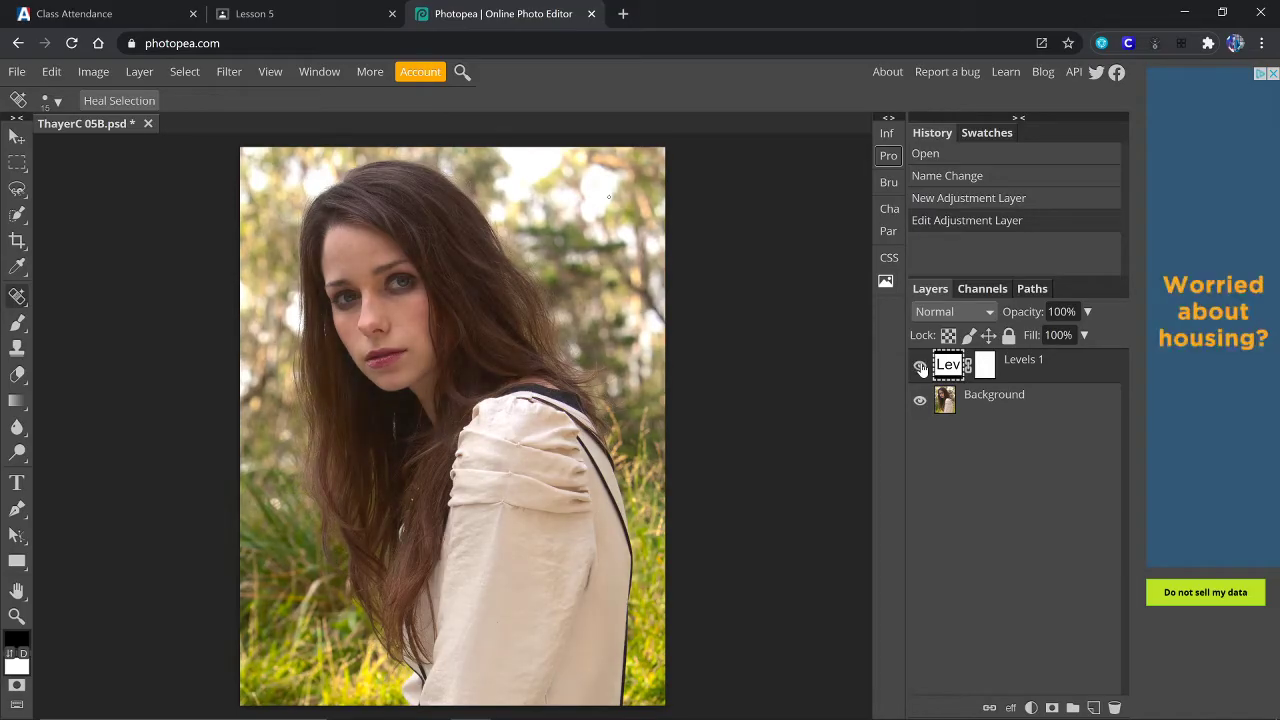
pyautogui.click(922, 369)
pyautogui.click(922, 369)
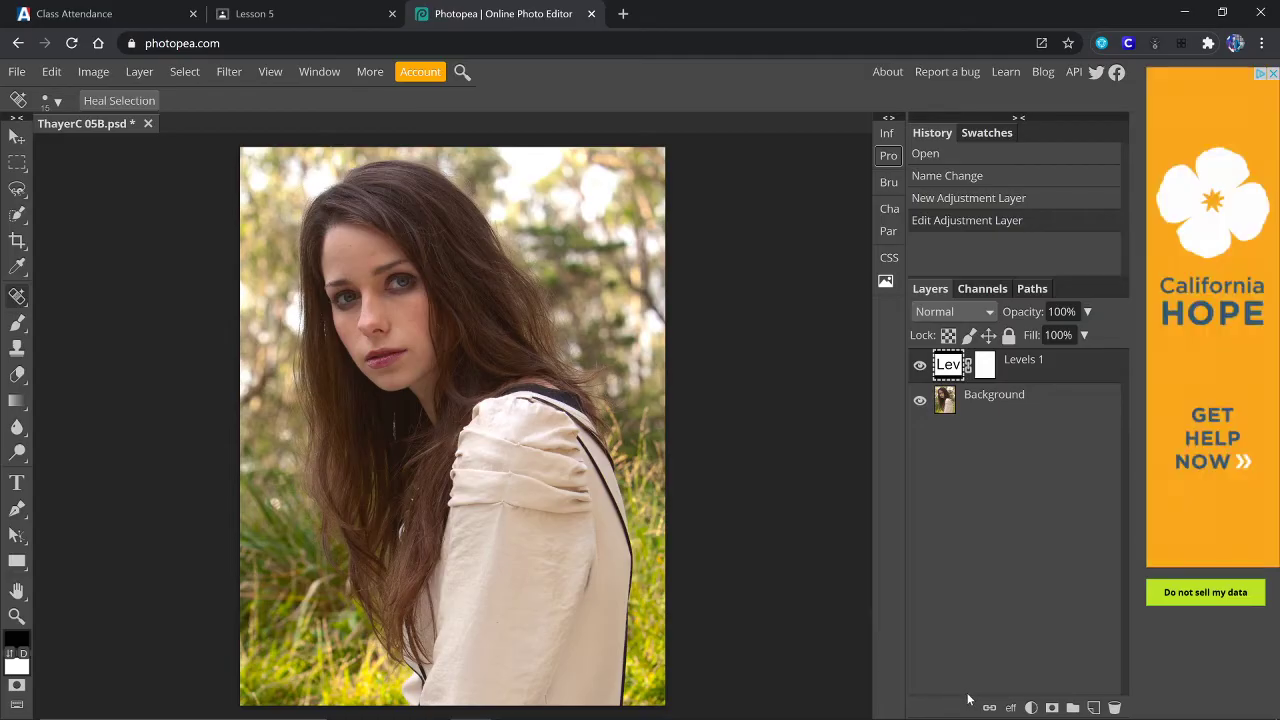
# Step: Duplicate the Background layer beneath the Levels 1 adjustment layer
pyautogui.click(1008, 408)
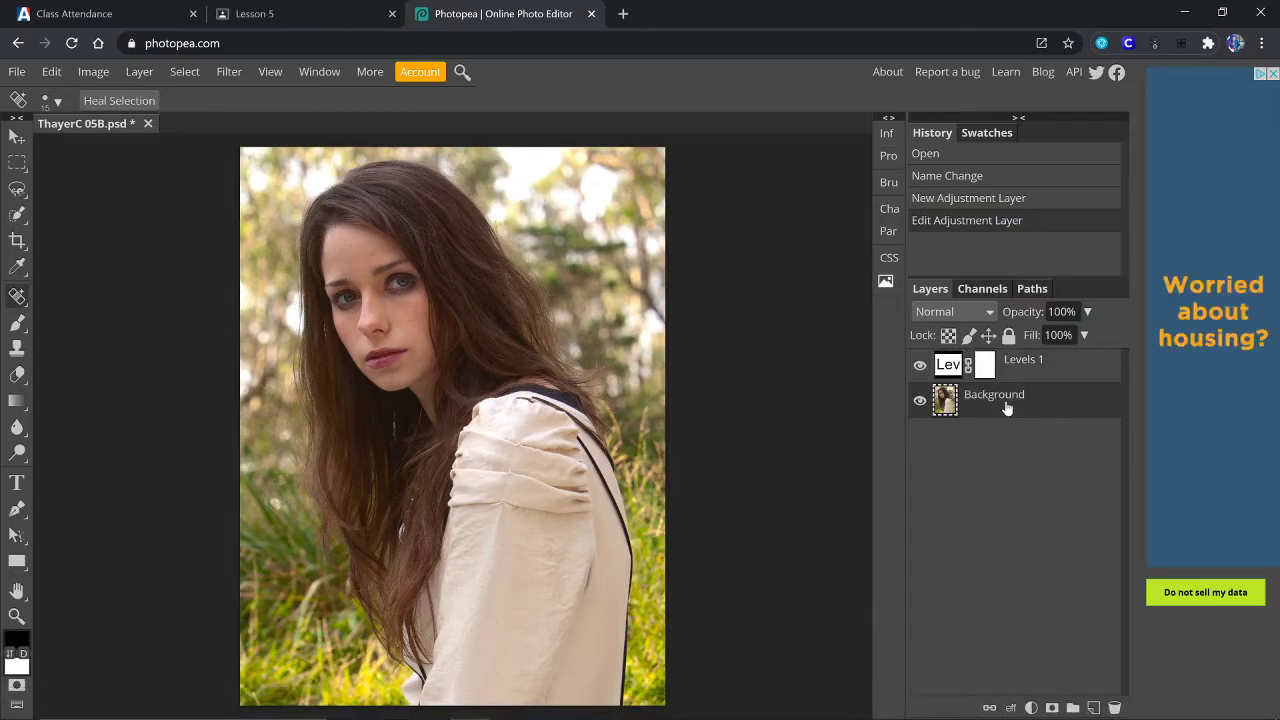
pyautogui.rightClick(1007, 408)
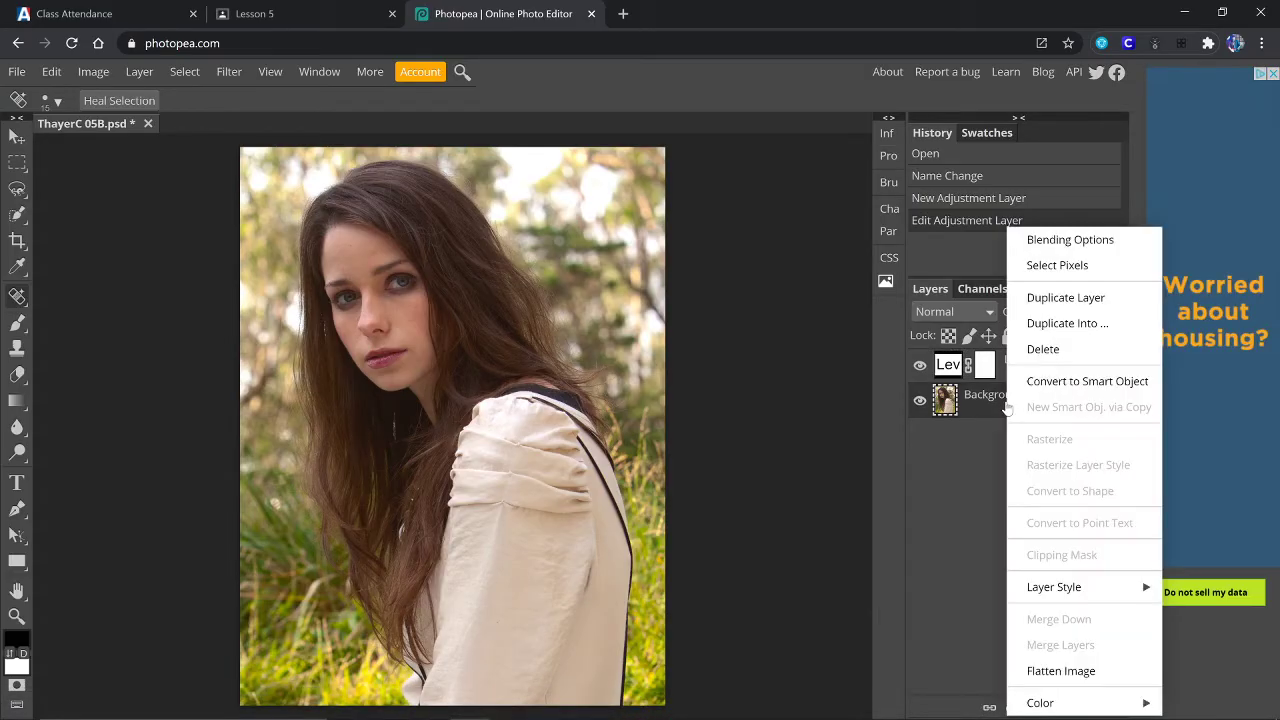
pyautogui.click(1078, 297)
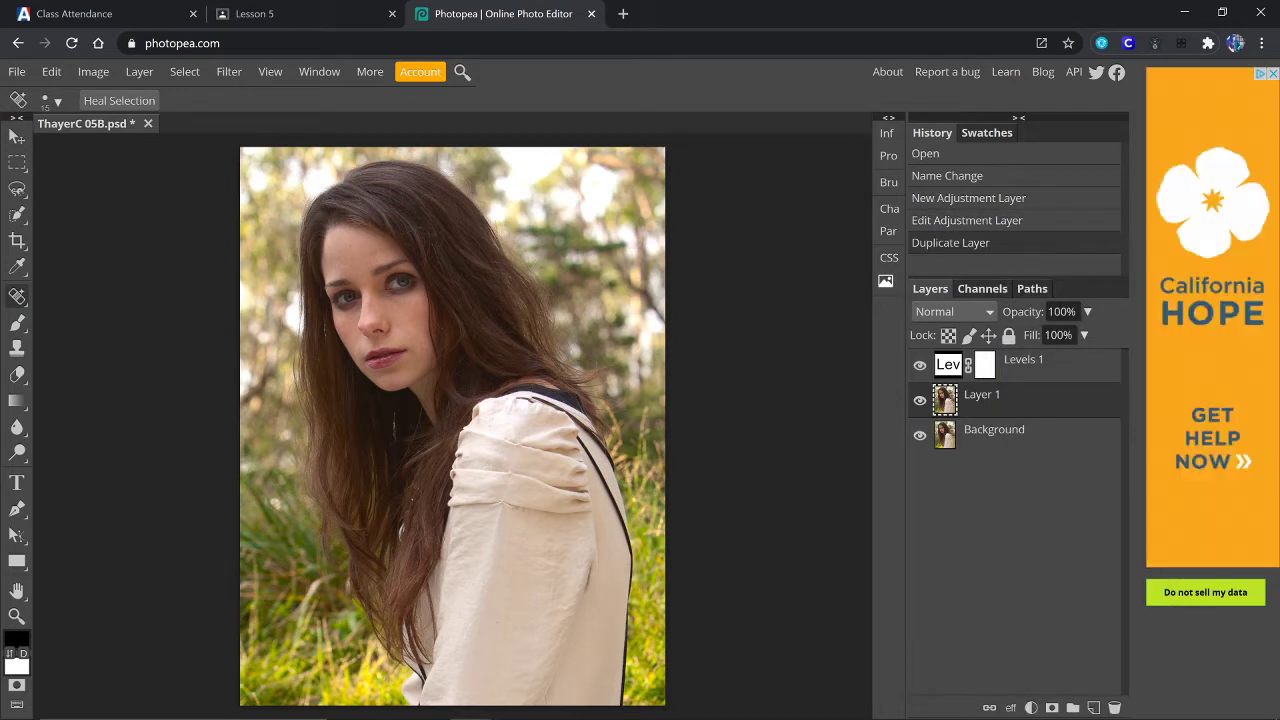
pyautogui.click(136, 72)
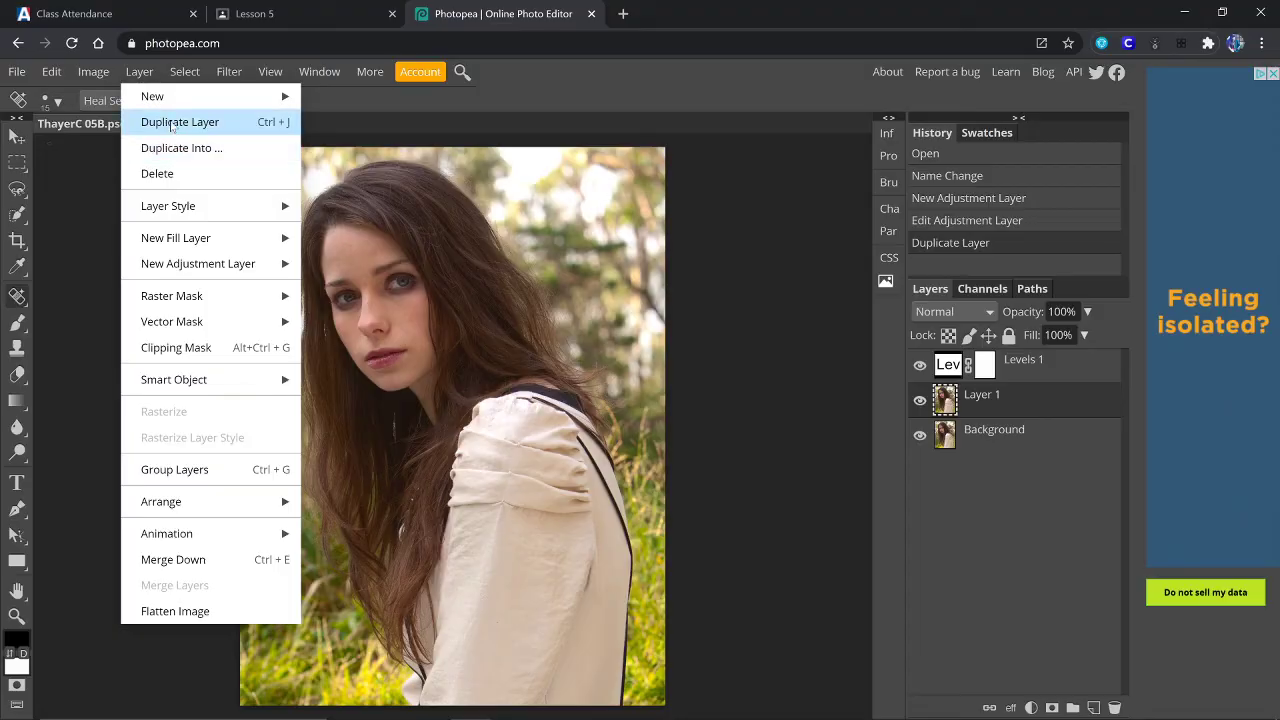
pyautogui.click(603, 87)
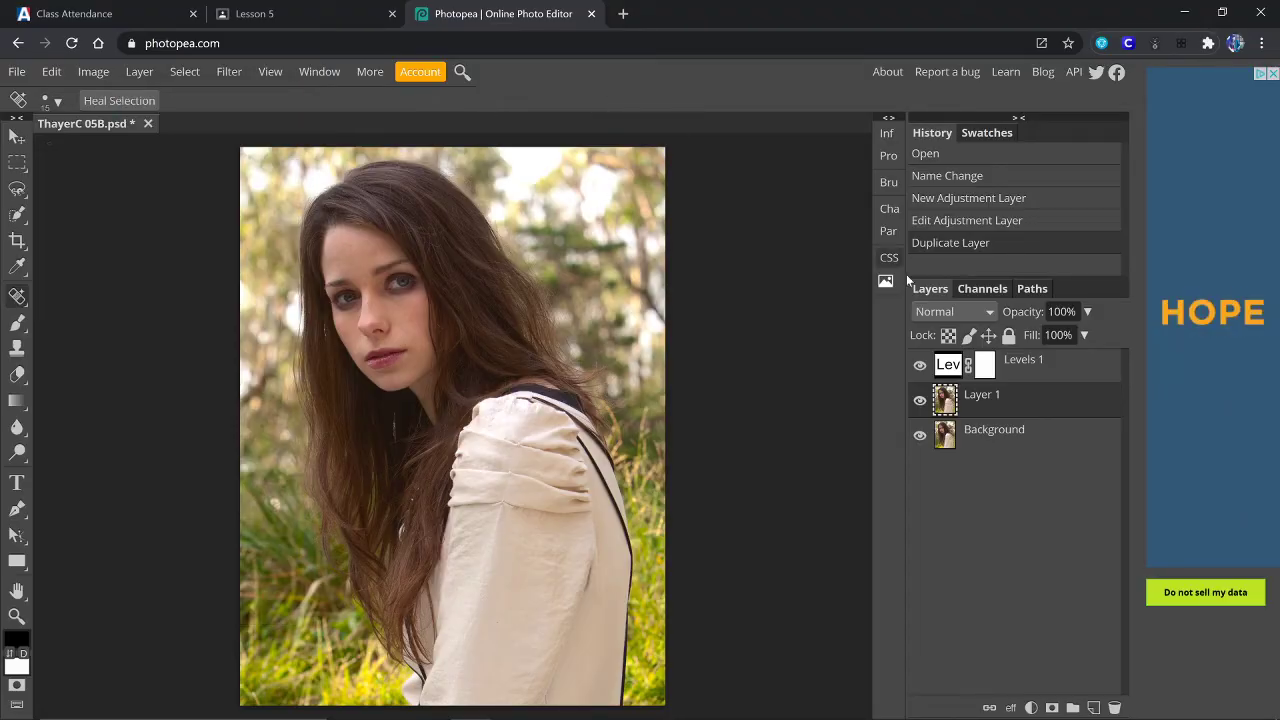
# Step: Rename the duplicated portrait layer as Corrections
pyautogui.doubleClick(973, 396)
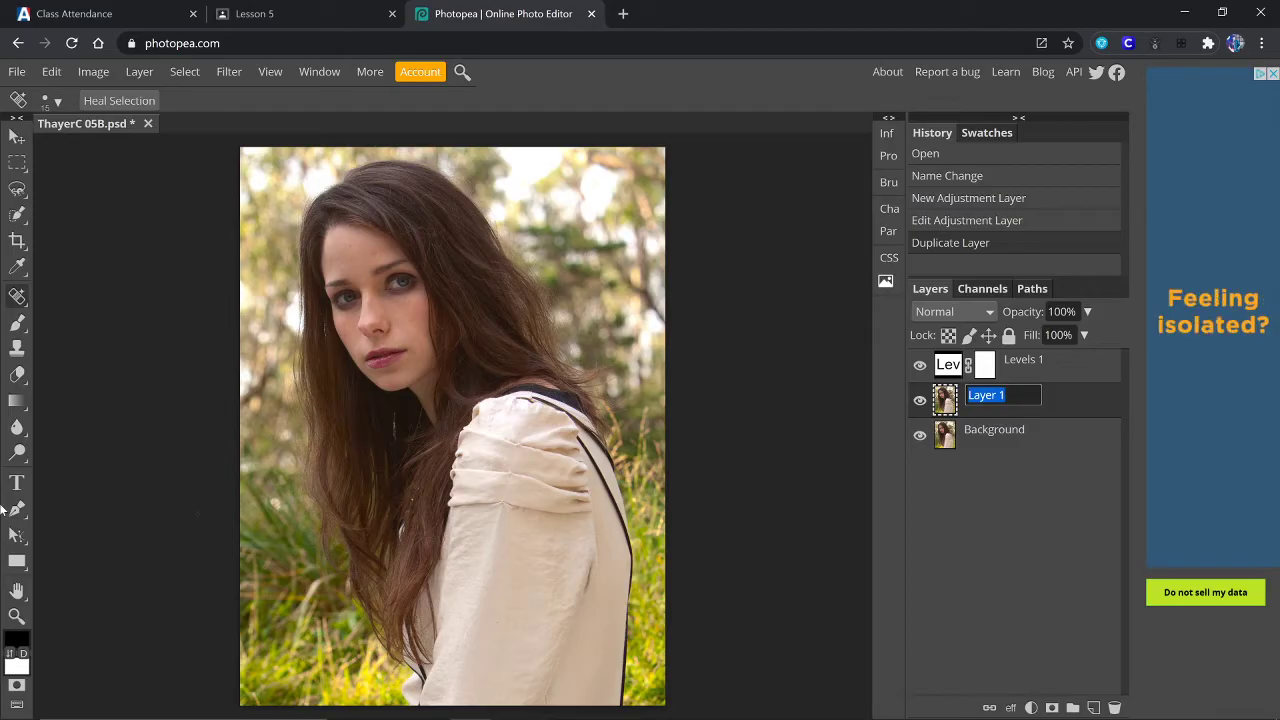
pyautogui.write('Corrections')
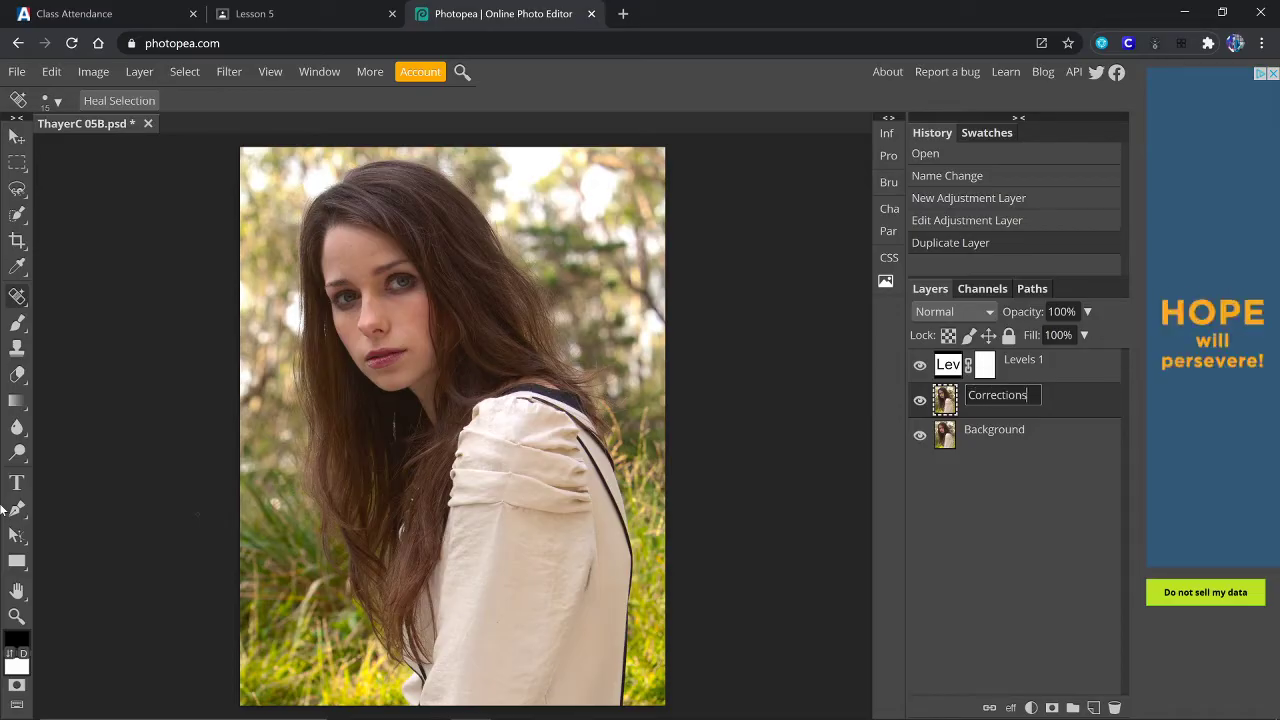
pyautogui.press('Return')
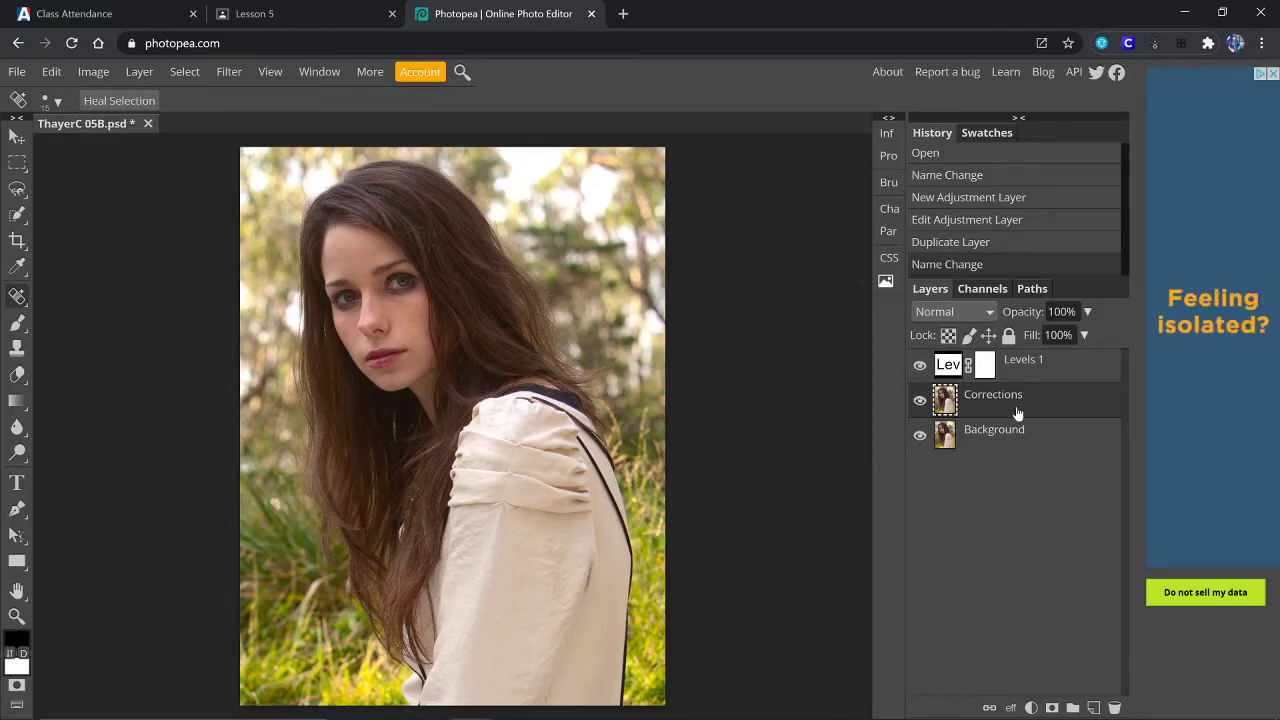
# Step: Hide the Corrections and Levels 1 layers to view the original Background, and show both again
pyautogui.click(920, 400)
pyautogui.click(920, 365)
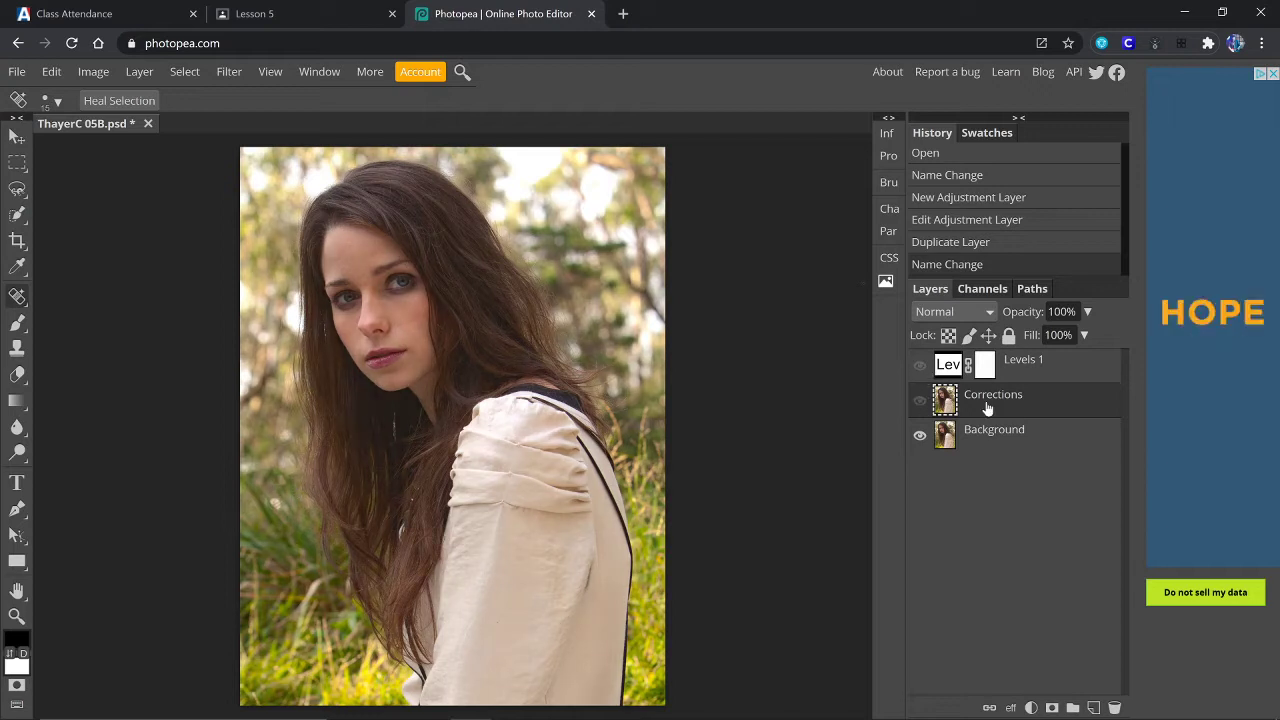
pyautogui.click(920, 400)
pyautogui.click(920, 365)
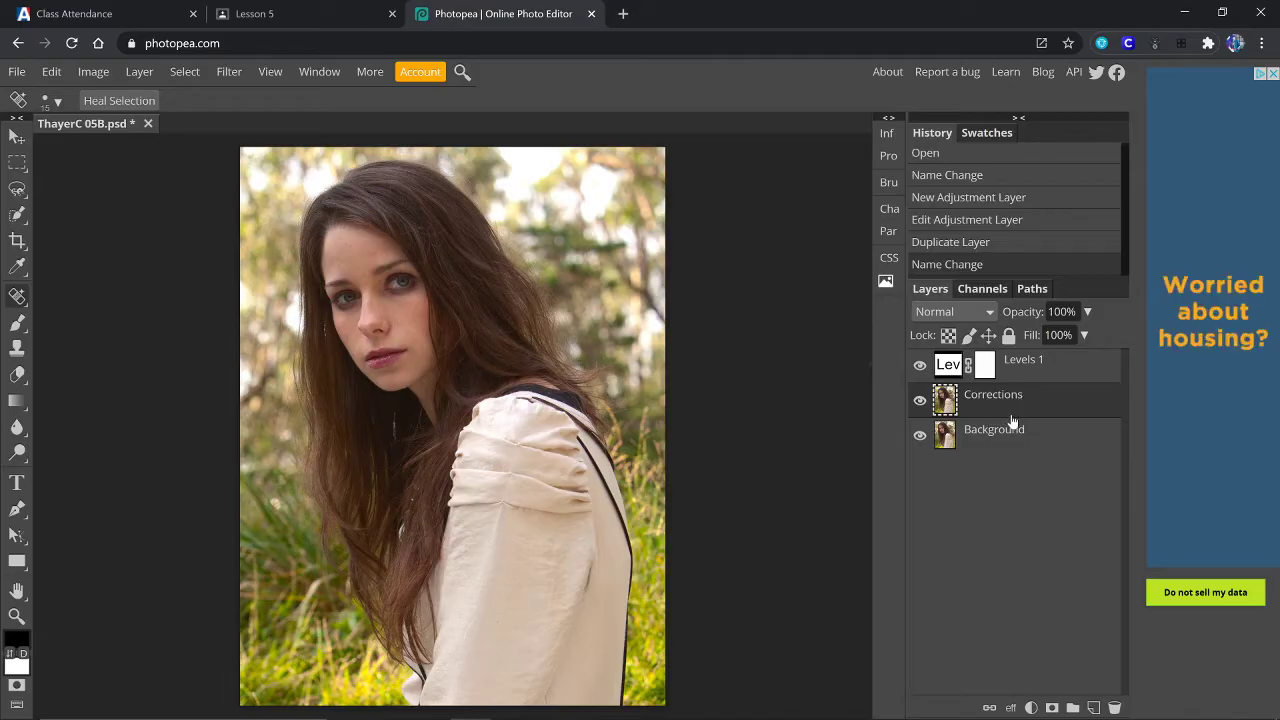
# Step: Set up the Spot Healing Brush with a 10 px size for close-up work on the face
pyautogui.click(16, 616)
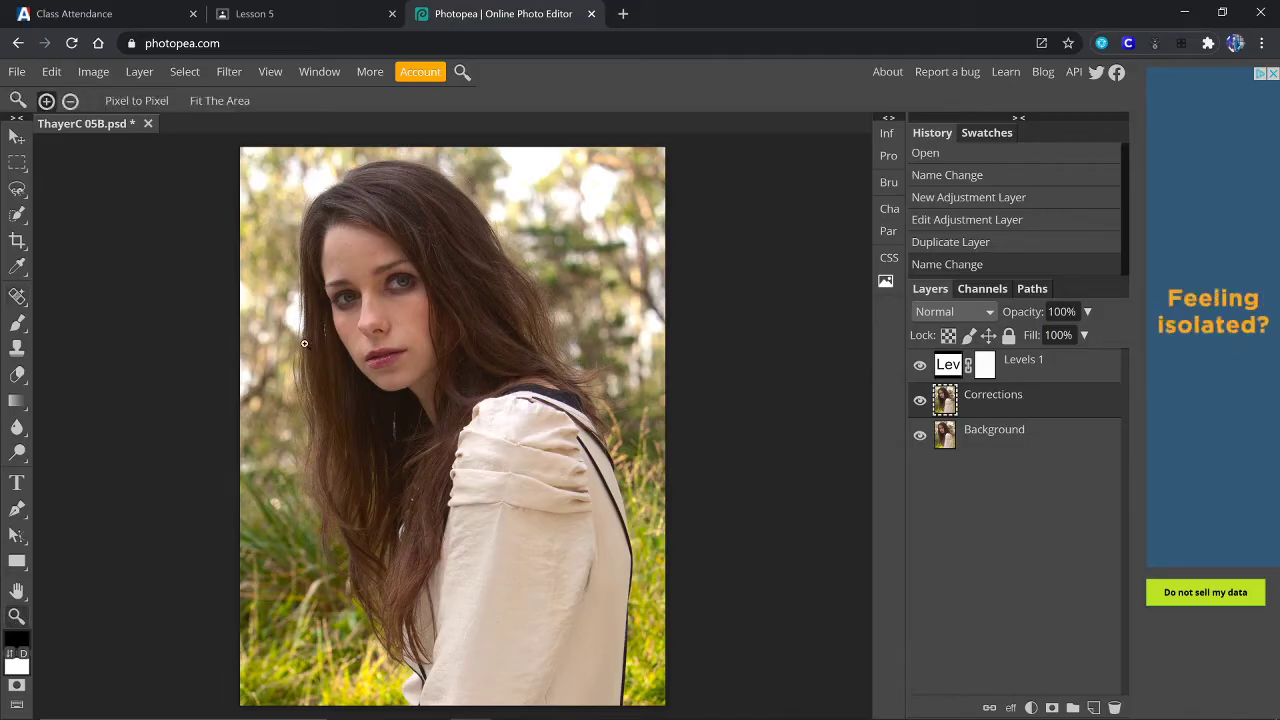
pyautogui.click(378, 311)
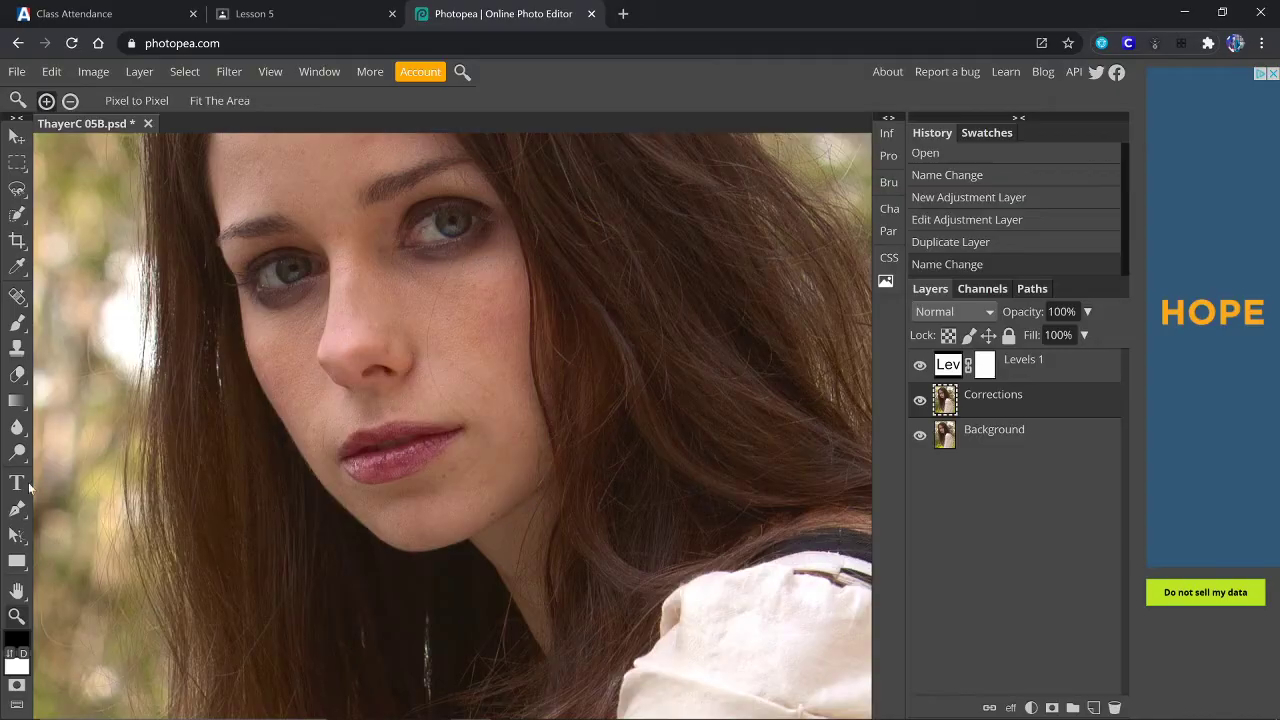
pyautogui.click(356, 355)
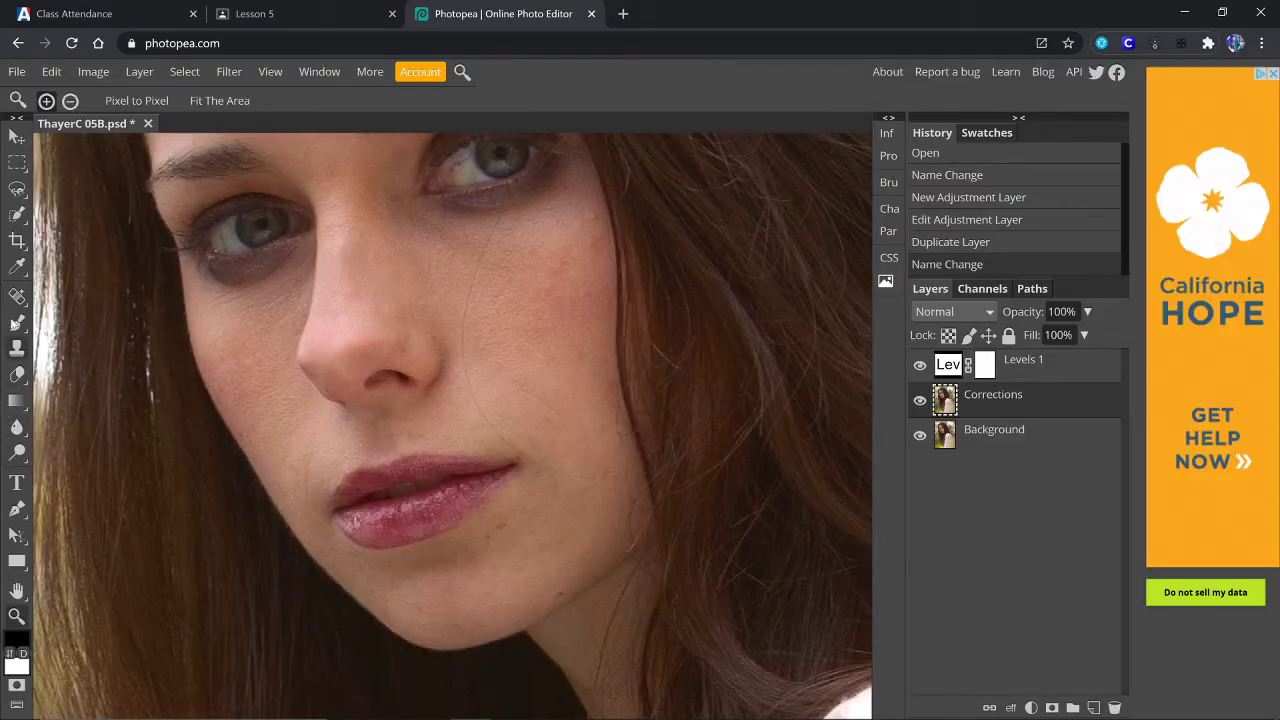
pyautogui.click(18, 590)
pyautogui.moveTo(630, 310); pyautogui.dragTo(649, 449)
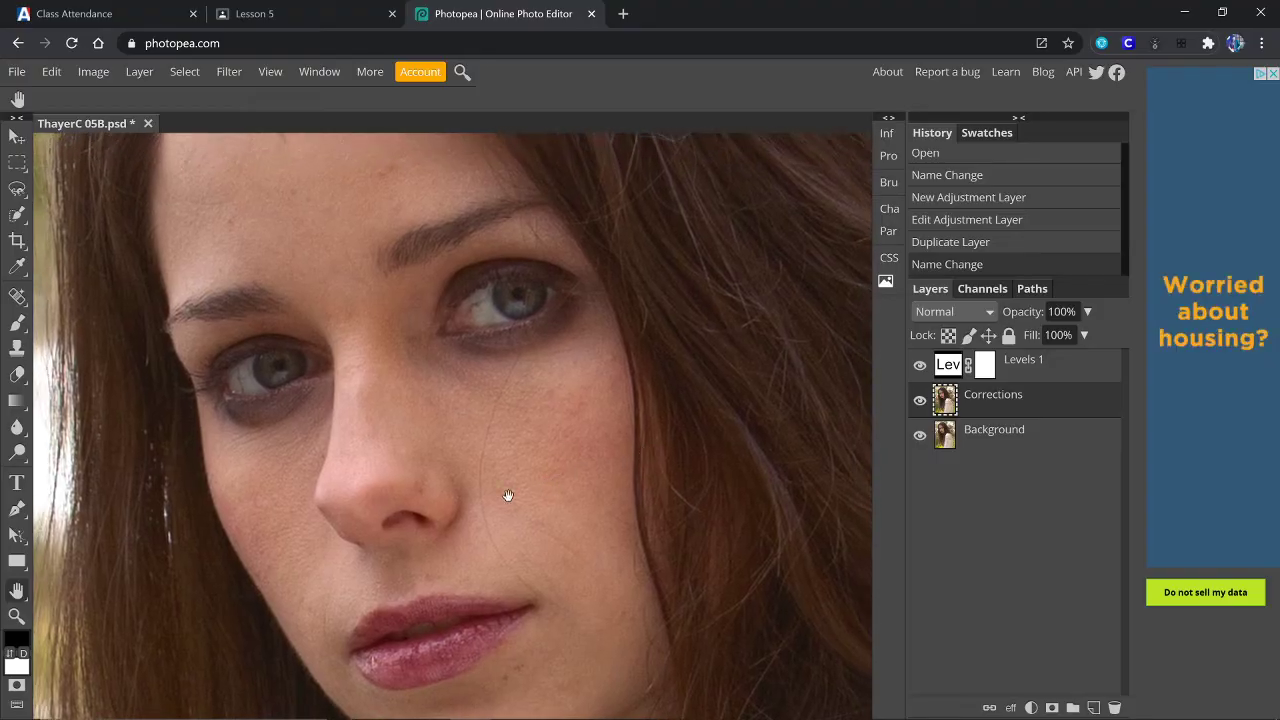
pyautogui.click(17, 617)
pyautogui.click(499, 482)
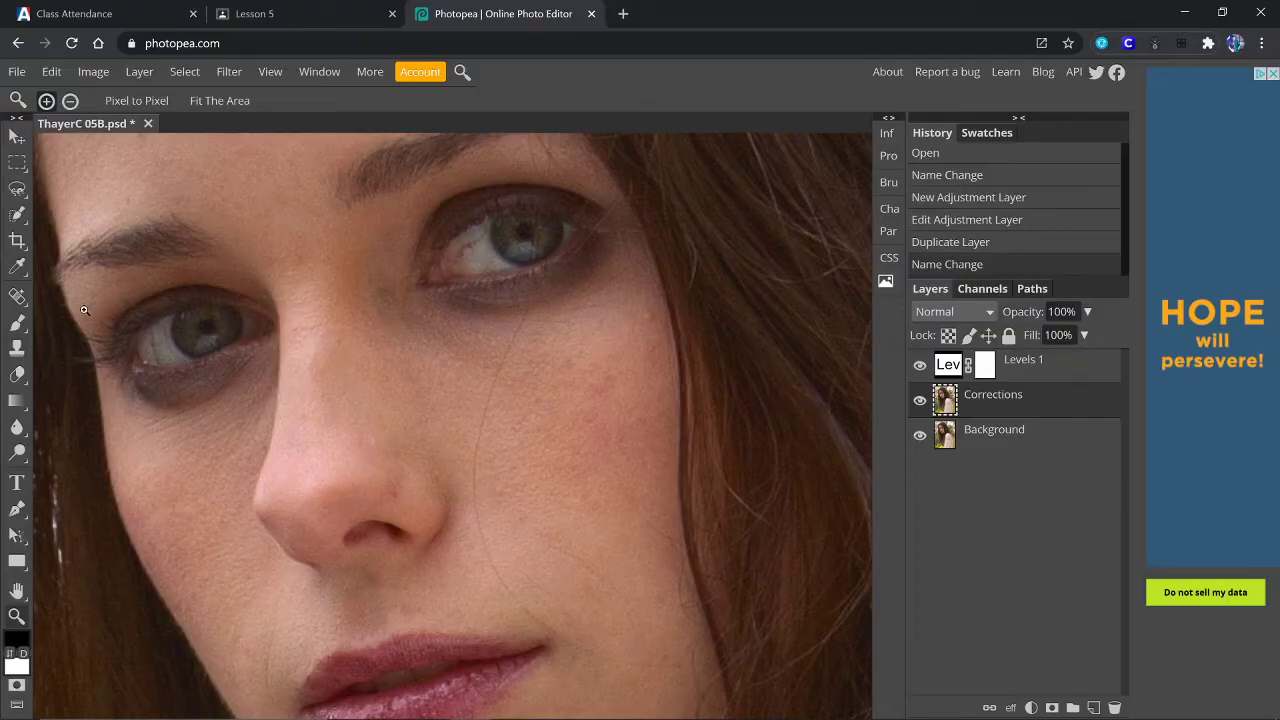
pyautogui.rightClick(17, 297)
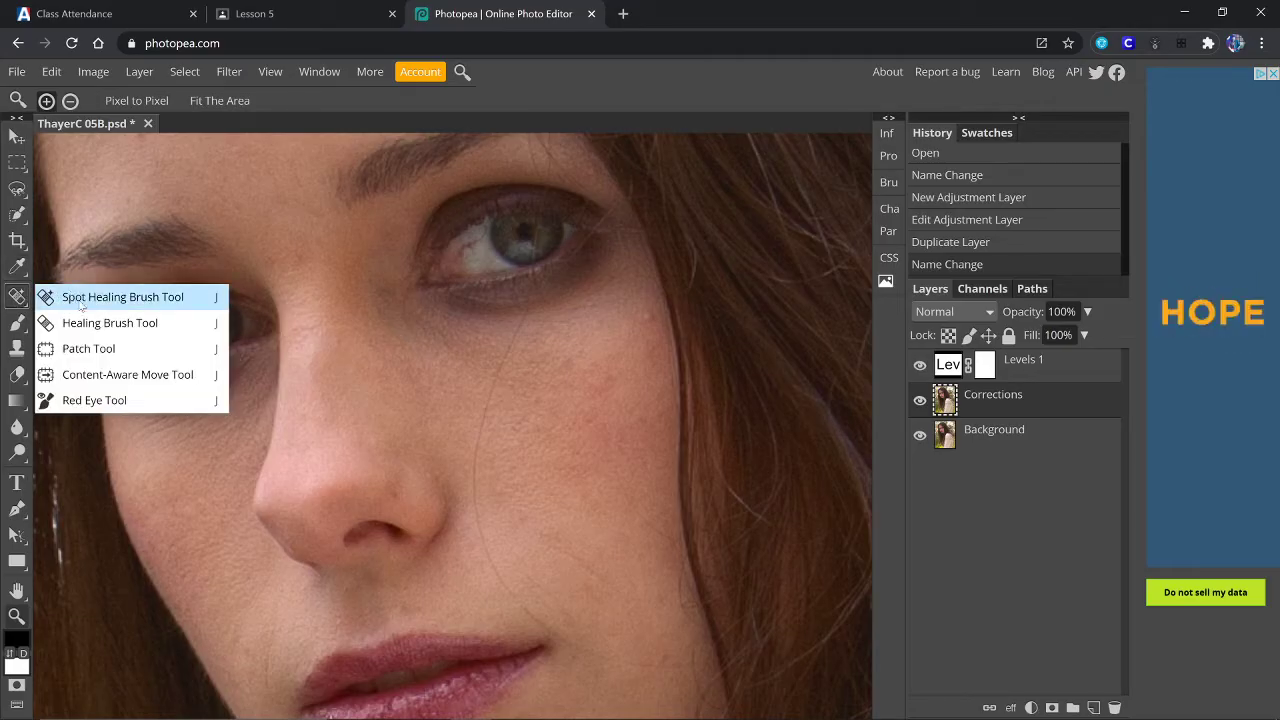
pyautogui.click(81, 303)
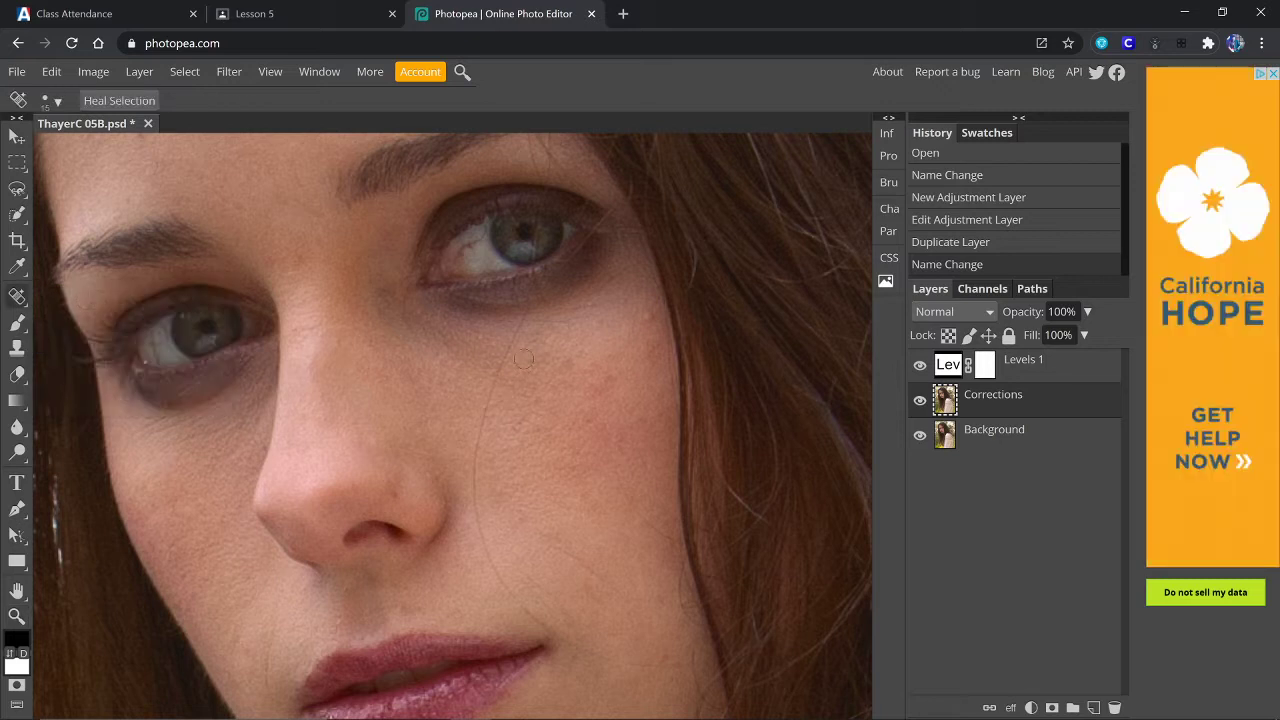
pyautogui.click(57, 101)
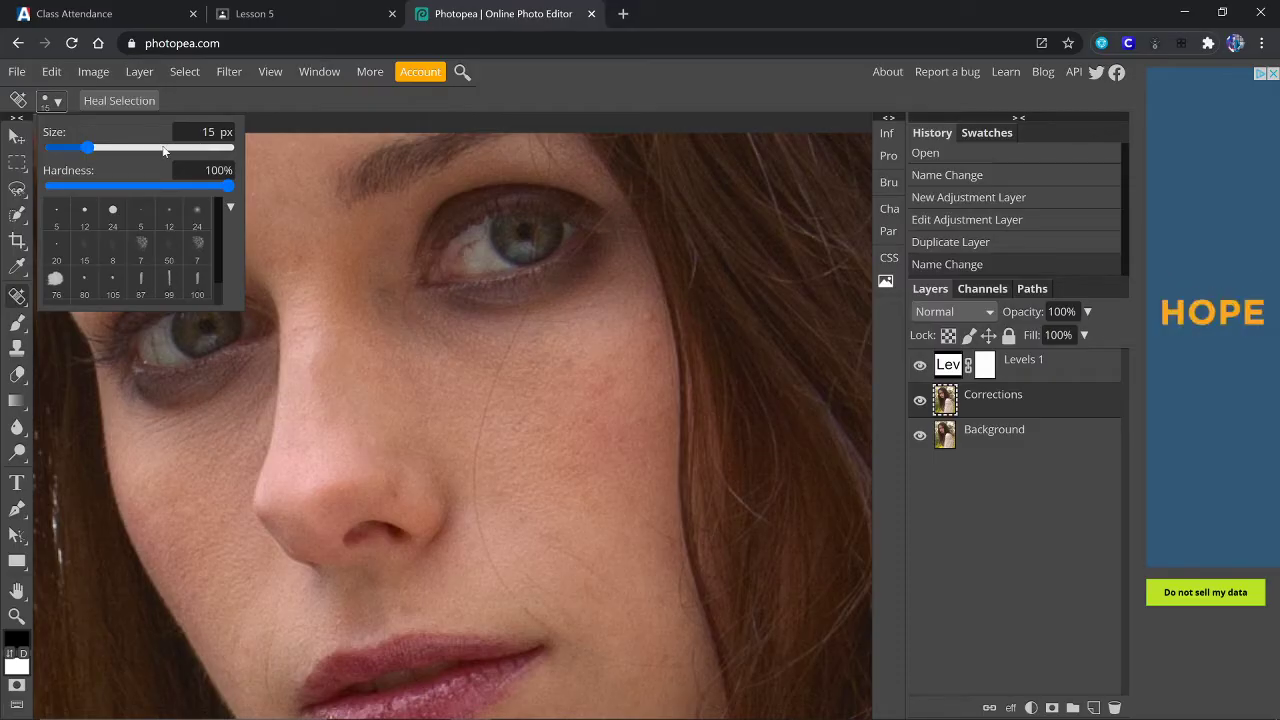
pyautogui.doubleClick(208, 132)
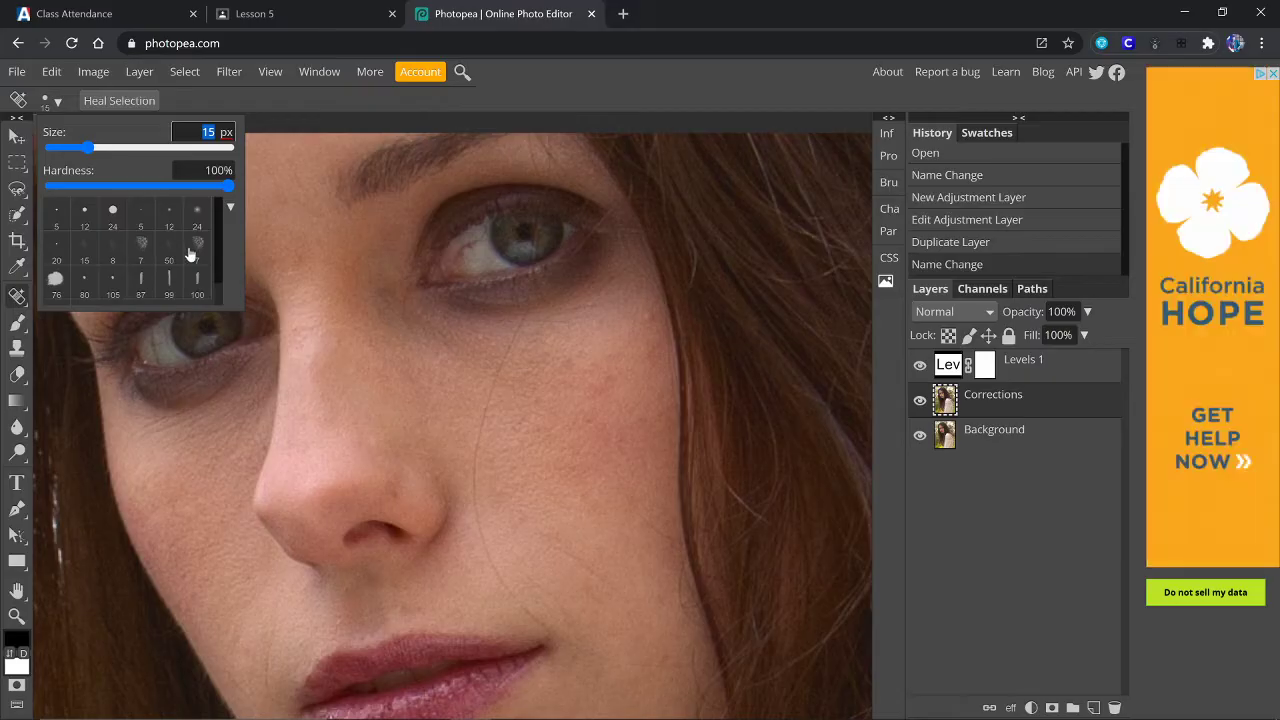
pyautogui.write('10')
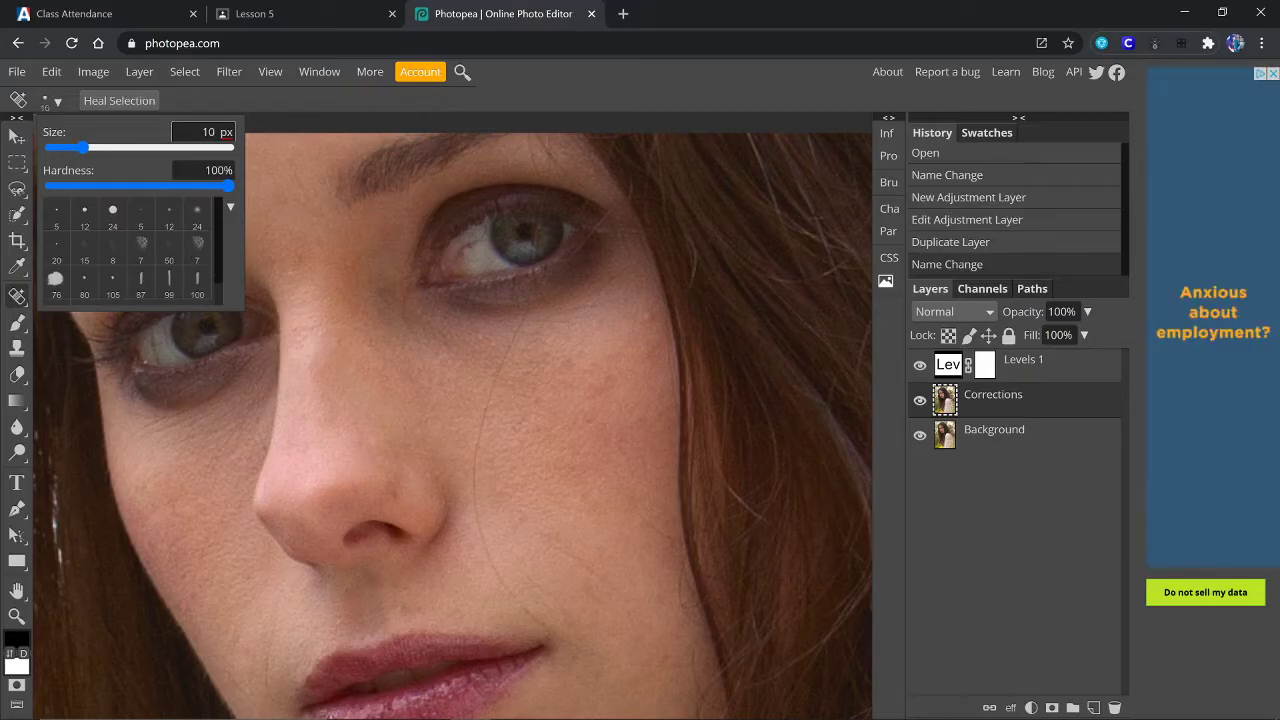
pyautogui.click(532, 94)
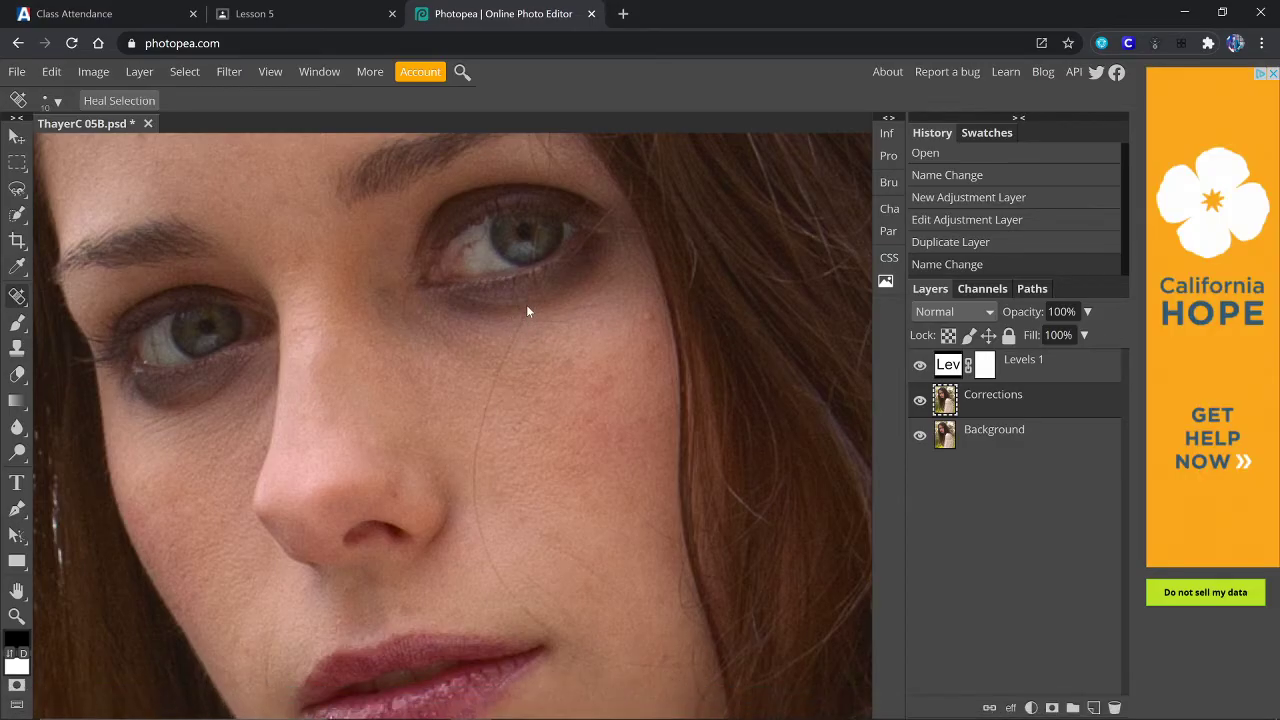
# Step: Heal away the stray hair running from under the woman's left eye down her cheek to the mouth corner, plus nearby cheek marks
pyautogui.moveTo(525, 305); pyautogui.dragTo(491, 388)
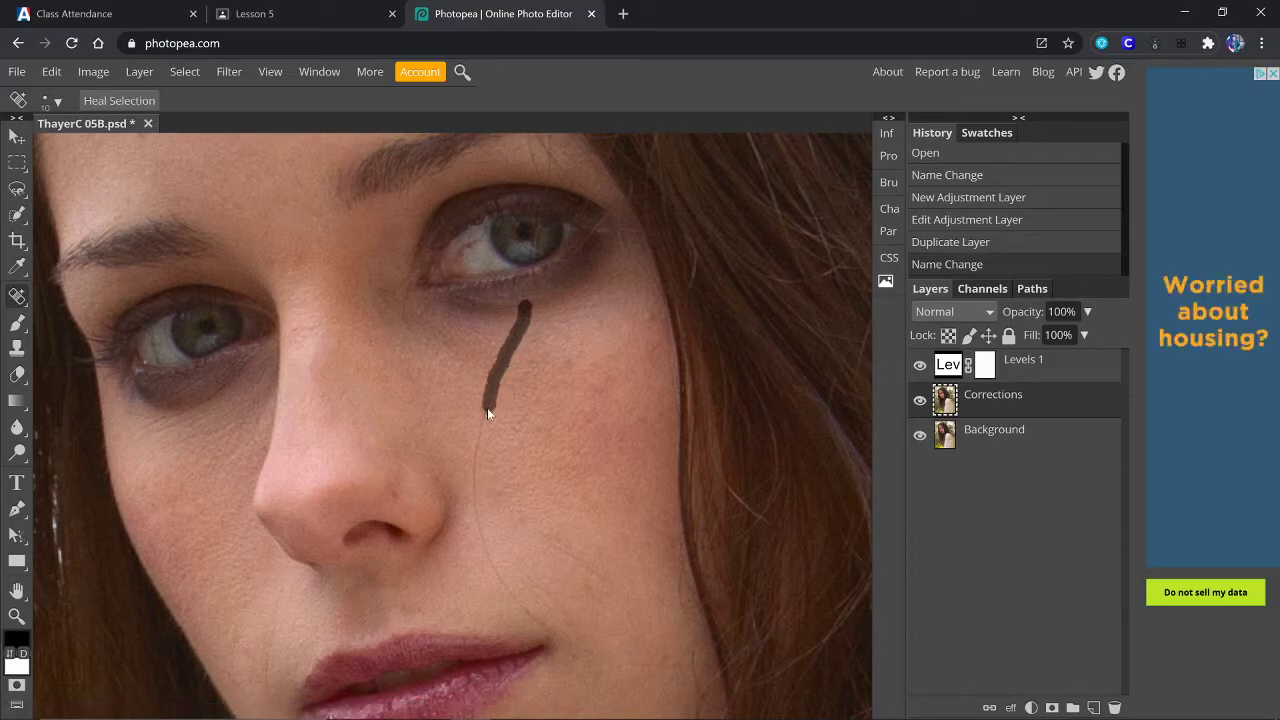
pyautogui.moveTo(477, 443); pyautogui.dragTo(481, 447)
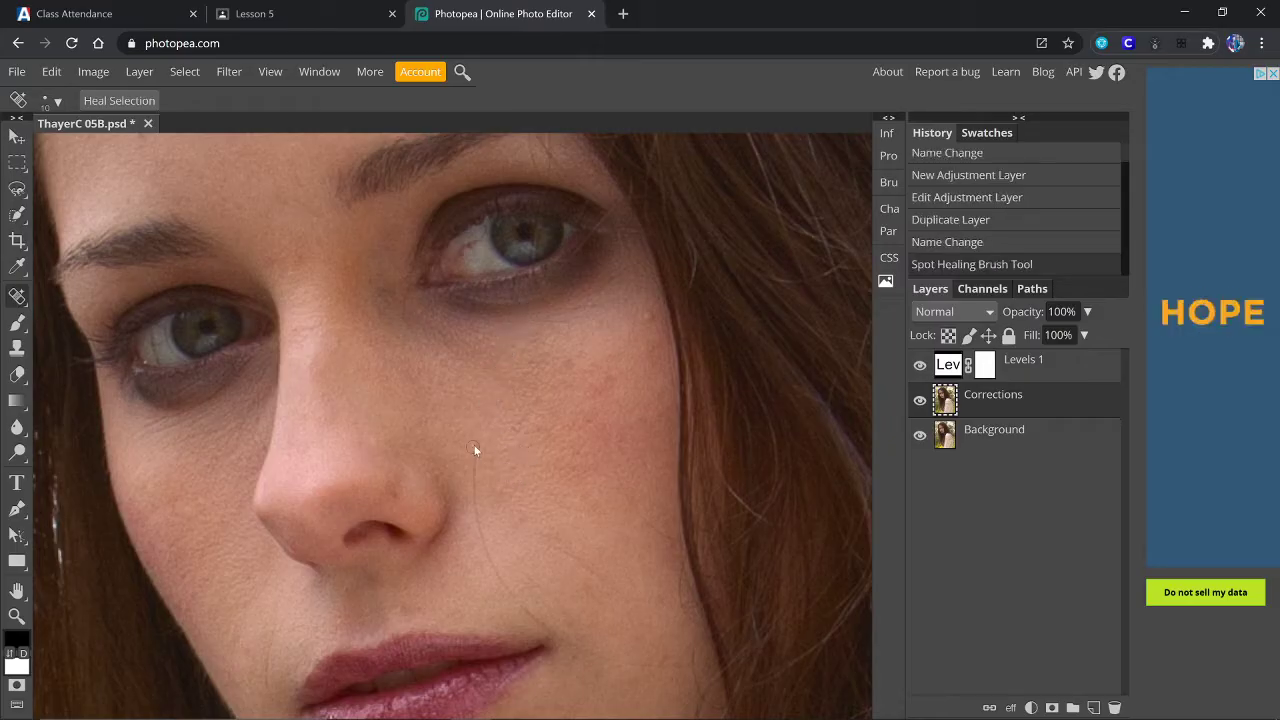
pyautogui.moveTo(479, 477); pyautogui.dragTo(489, 567)
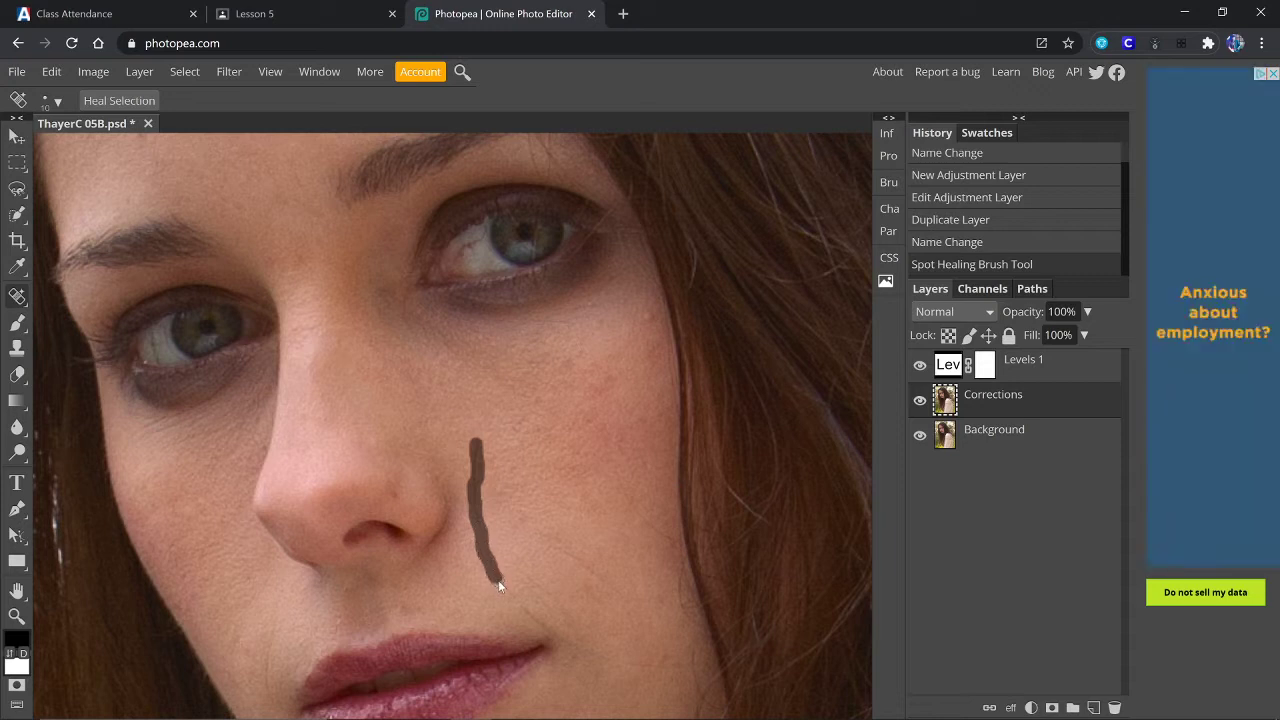
pyautogui.moveTo(531, 607)
pyautogui.mouseDown()
pyautogui.moveTo(522, 601)
pyautogui.moveTo(547, 628)
pyautogui.mouseUp()
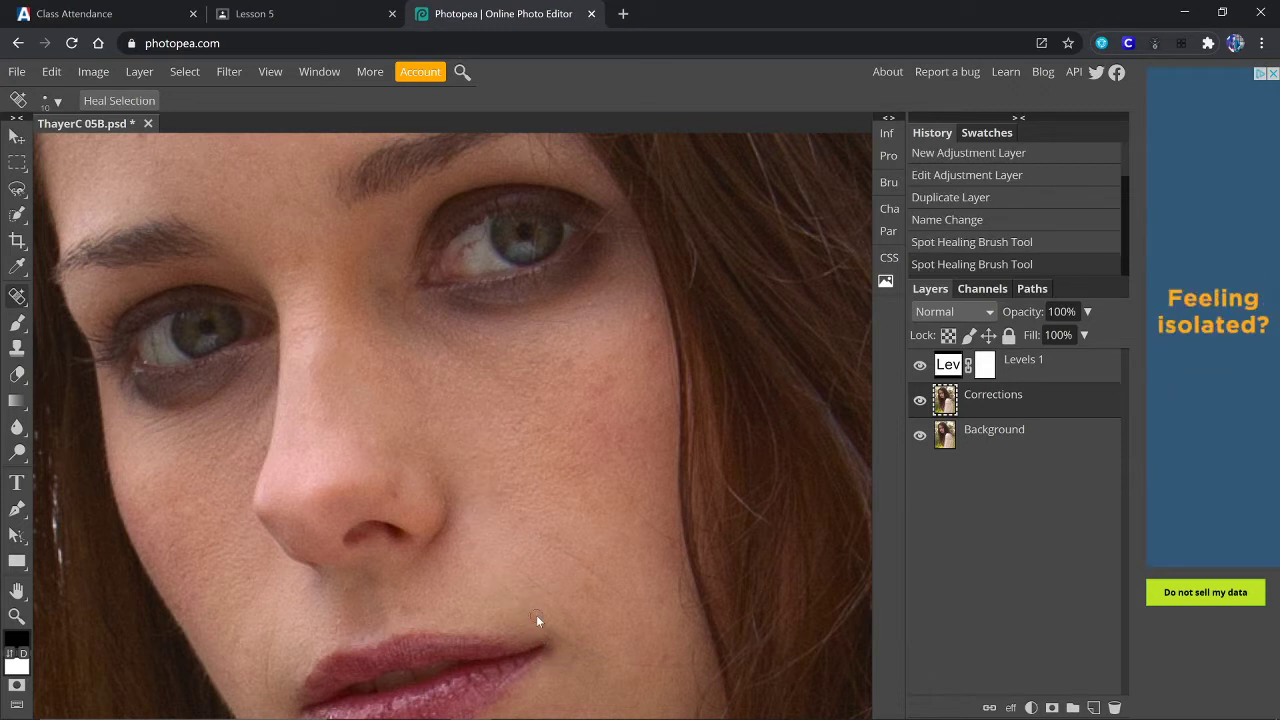
pyautogui.moveTo(559, 636)
pyautogui.mouseDown()
pyautogui.moveTo(664, 669)
pyautogui.moveTo(691, 664)
pyautogui.mouseUp()
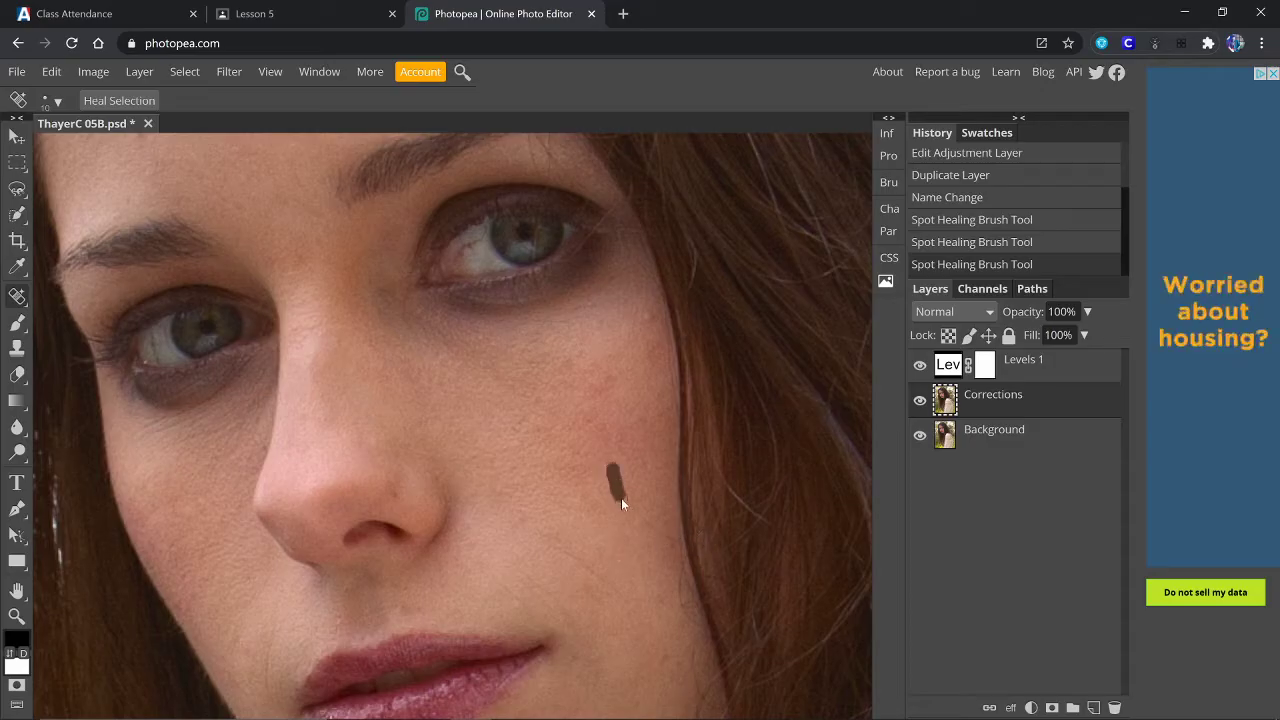
pyautogui.moveTo(665, 534); pyautogui.dragTo(669, 538)
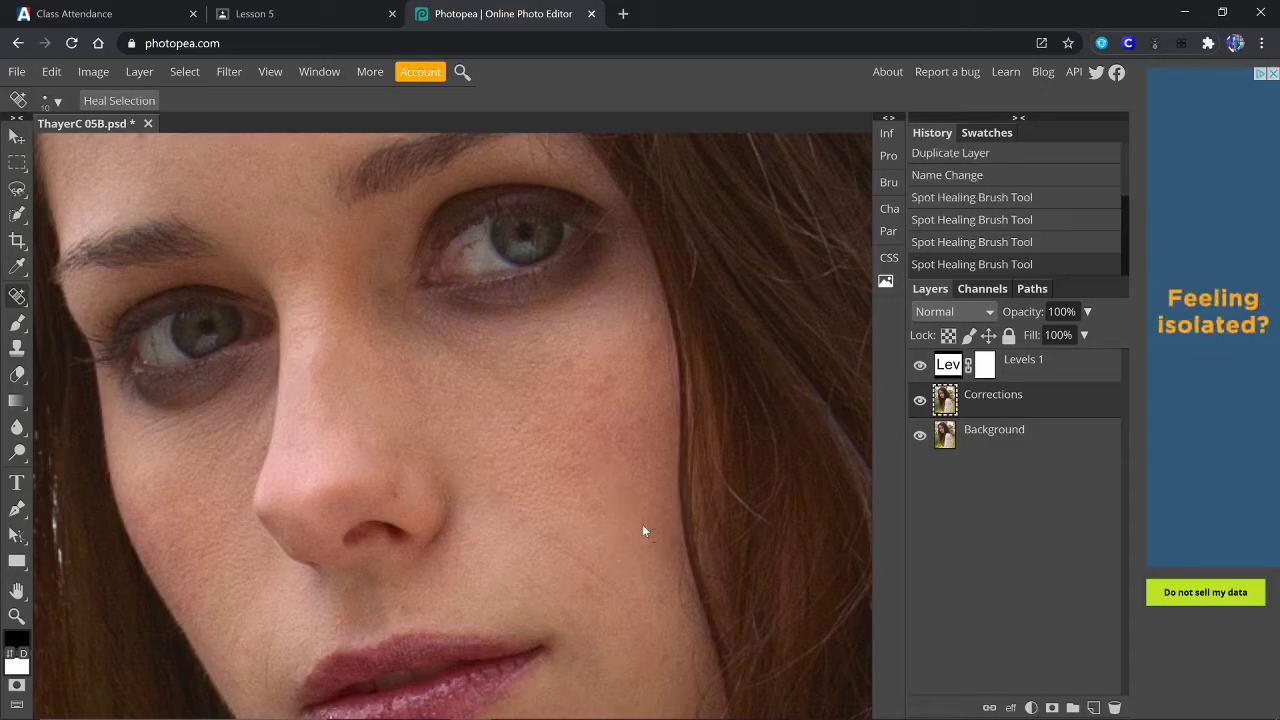
# Step: Heal the stray hairs crossing the woman's left eye, its eyelid, its outer corner and the skin below the eyebrow
pyautogui.scroll(3, 598, 434)
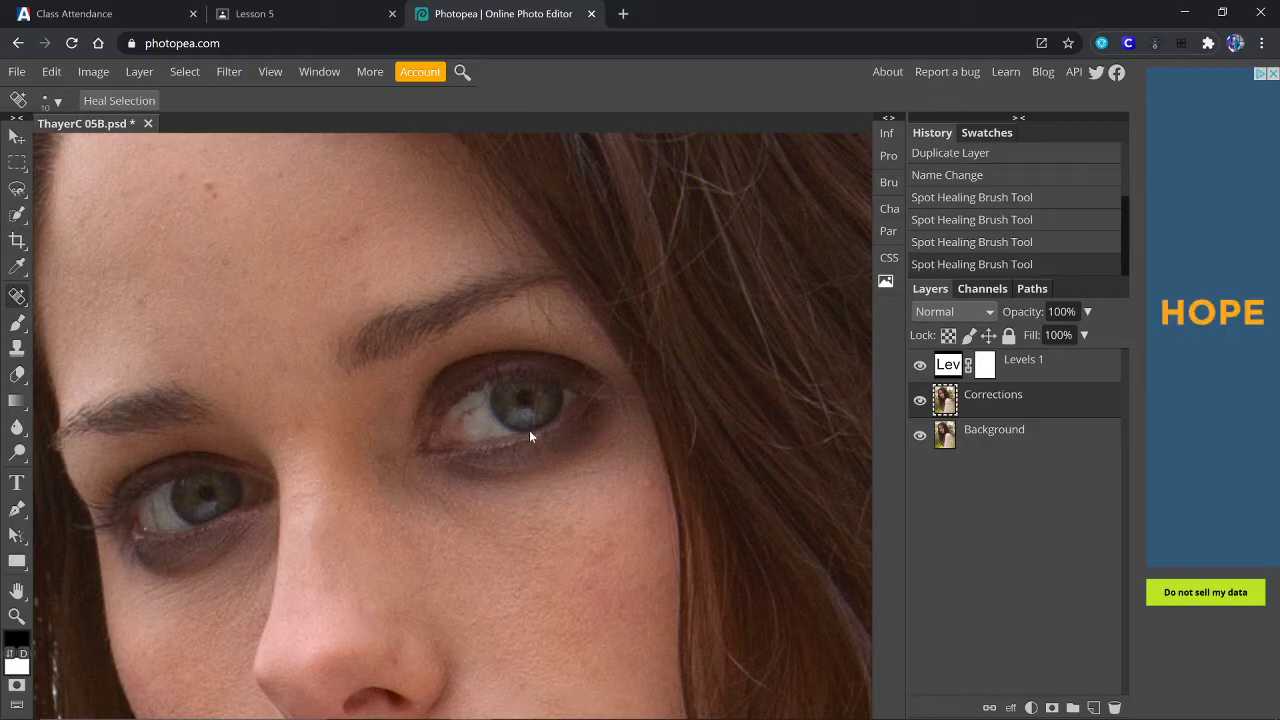
pyautogui.moveTo(537, 402); pyautogui.dragTo(540, 390)
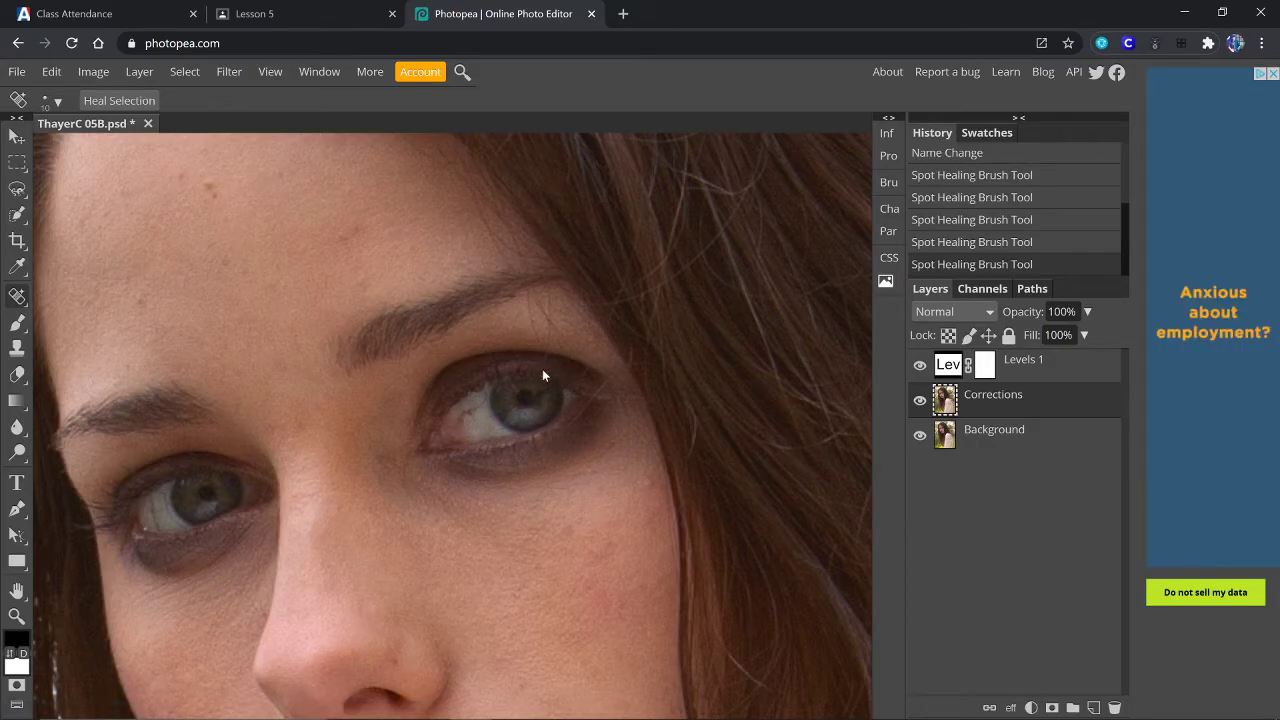
pyautogui.moveTo(545, 358)
pyautogui.mouseDown()
pyautogui.moveTo(529, 307)
pyautogui.moveTo(545, 307)
pyautogui.moveTo(575, 354)
pyautogui.mouseUp()
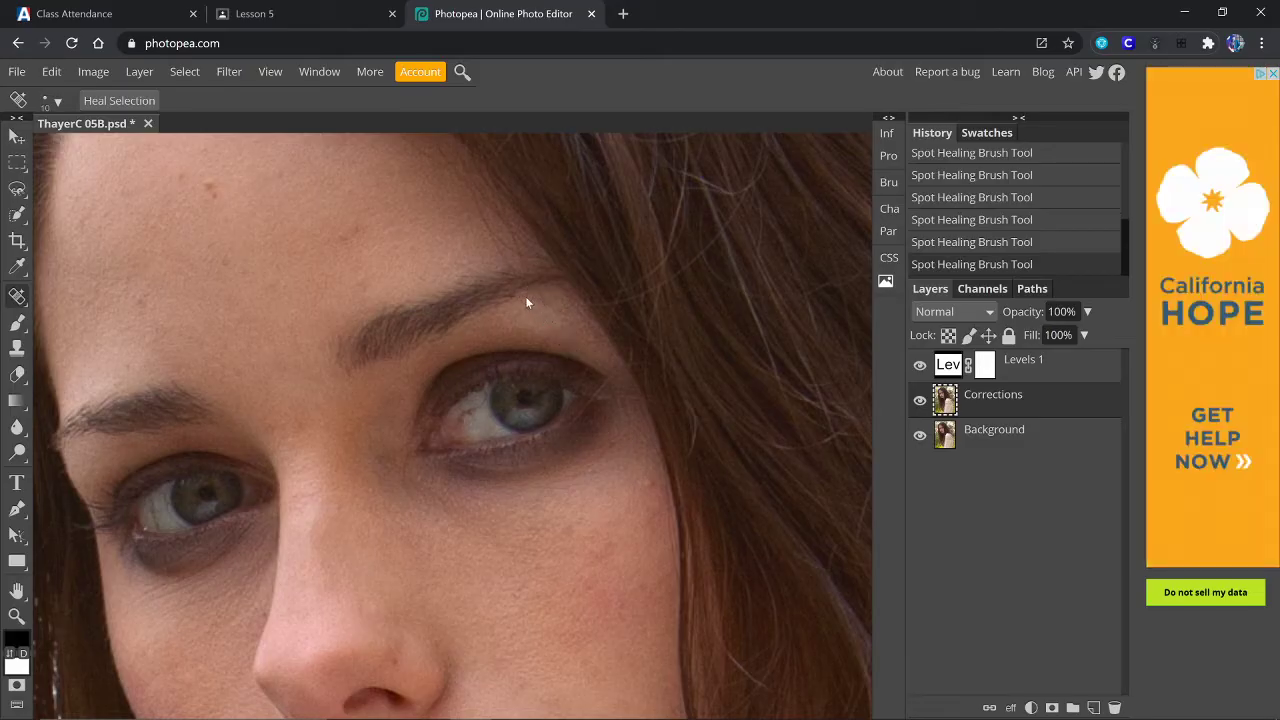
pyautogui.moveTo(525, 296); pyautogui.dragTo(545, 357)
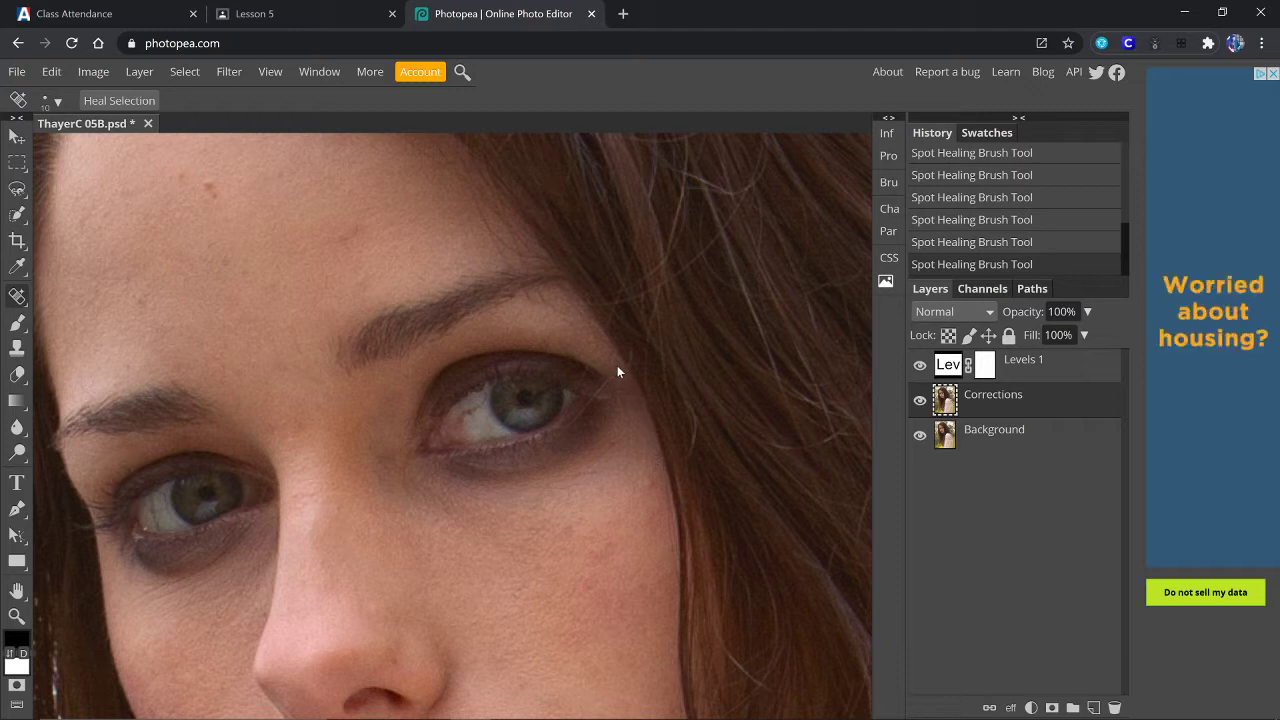
pyautogui.moveTo(593, 399); pyautogui.dragTo(560, 440)
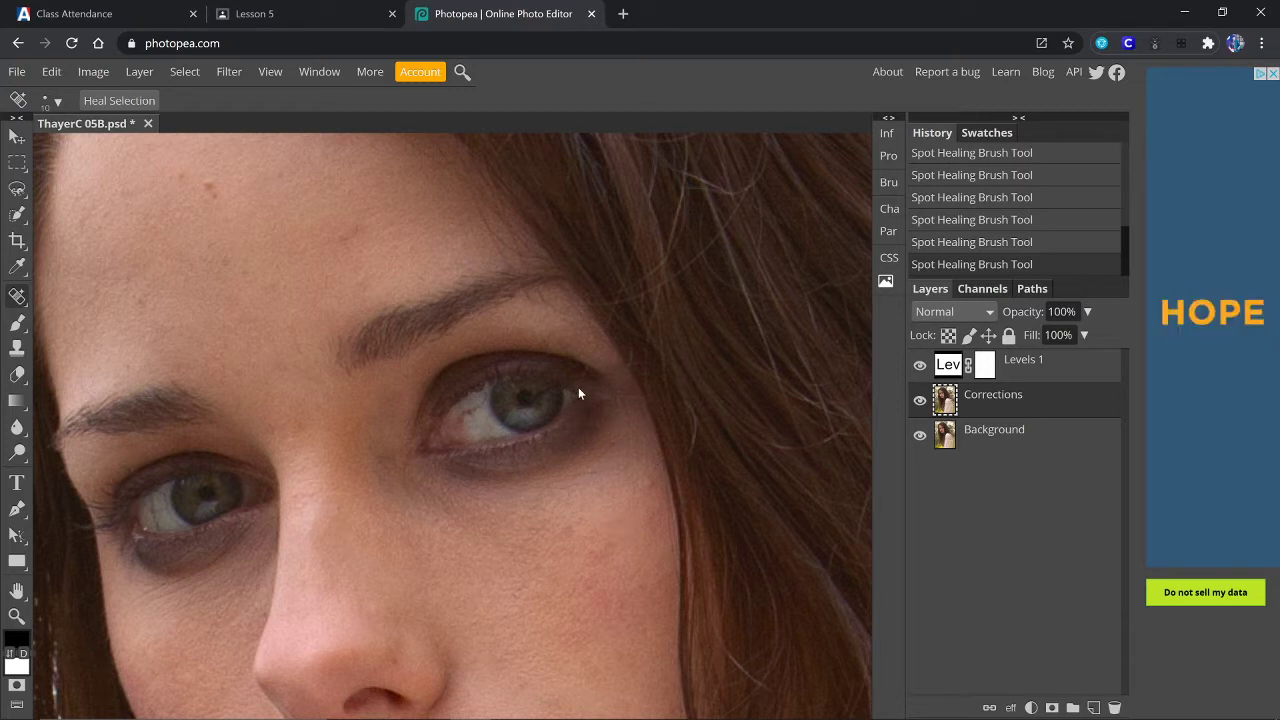
pyautogui.moveTo(579, 384); pyautogui.dragTo(602, 340)
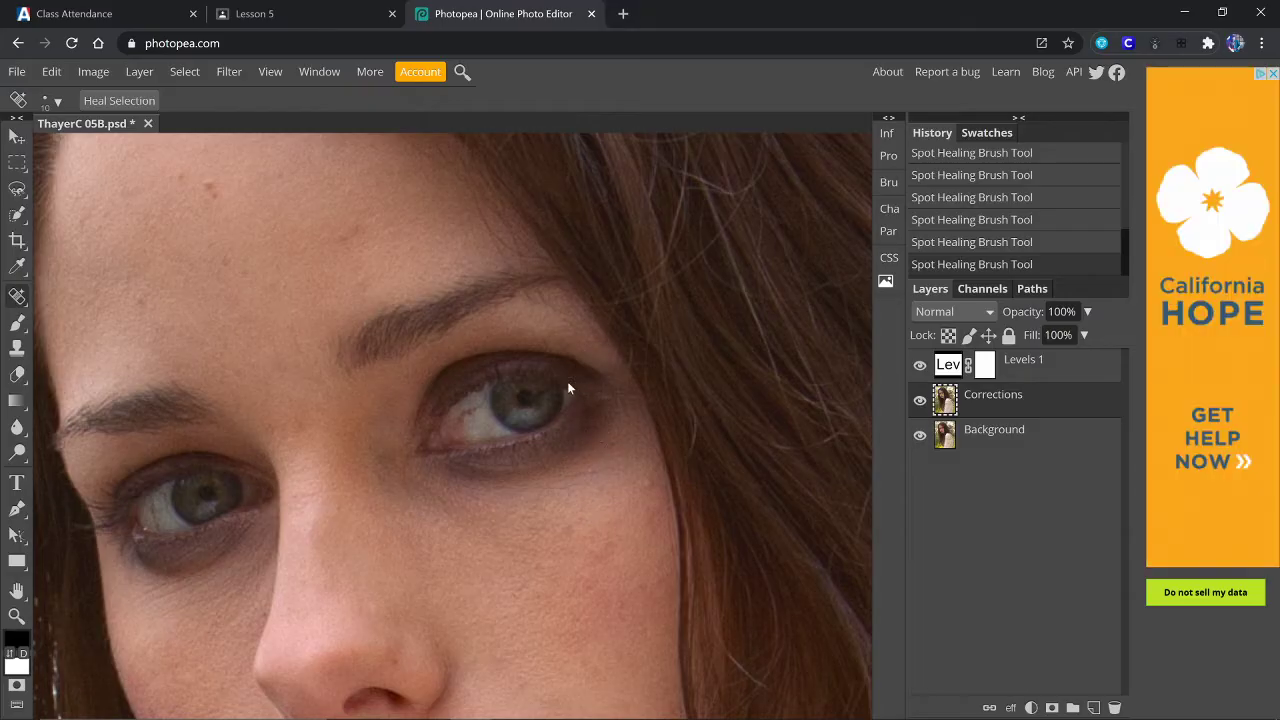
# Step: Heal the stray hairs on the forehead along the hairline down to the woman's left eyebrow
pyautogui.scroll(3, 491, 336)
pyautogui.scroll(-2, 491, 337)
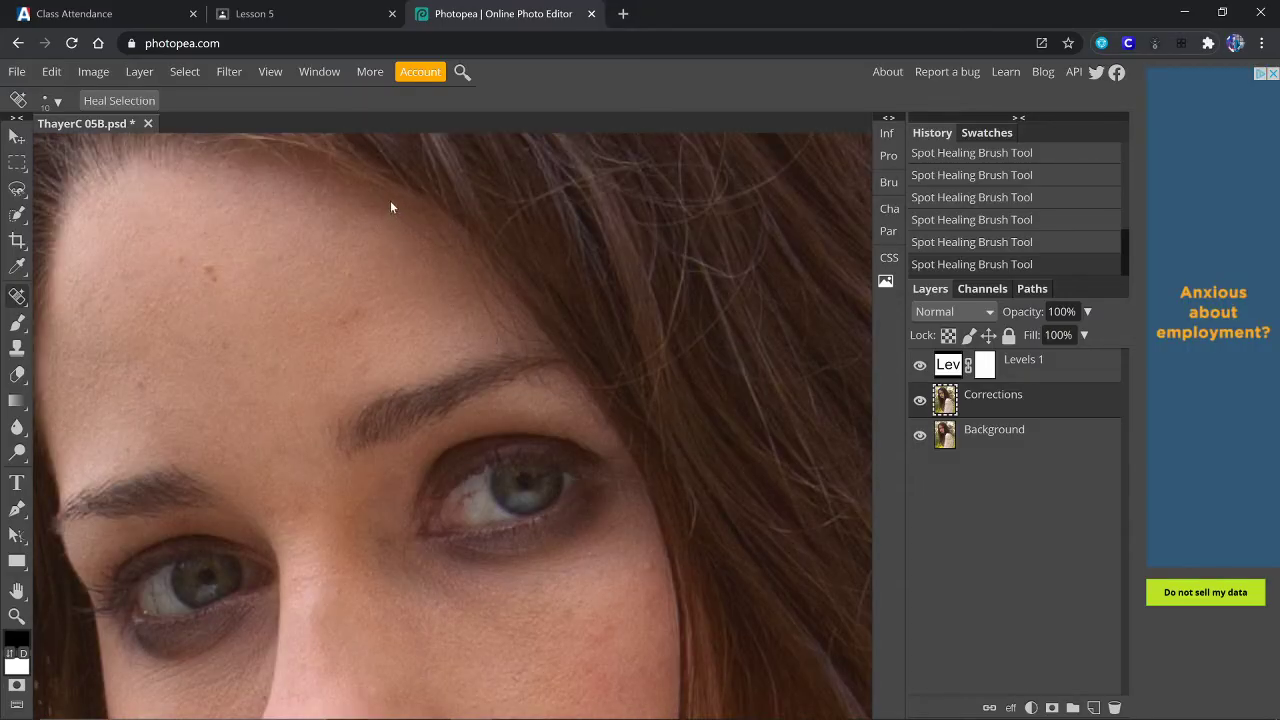
pyautogui.moveTo(386, 203)
pyautogui.mouseDown()
pyautogui.moveTo(456, 258)
pyautogui.moveTo(511, 332)
pyautogui.moveTo(497, 332)
pyautogui.moveTo(508, 354)
pyautogui.mouseUp()
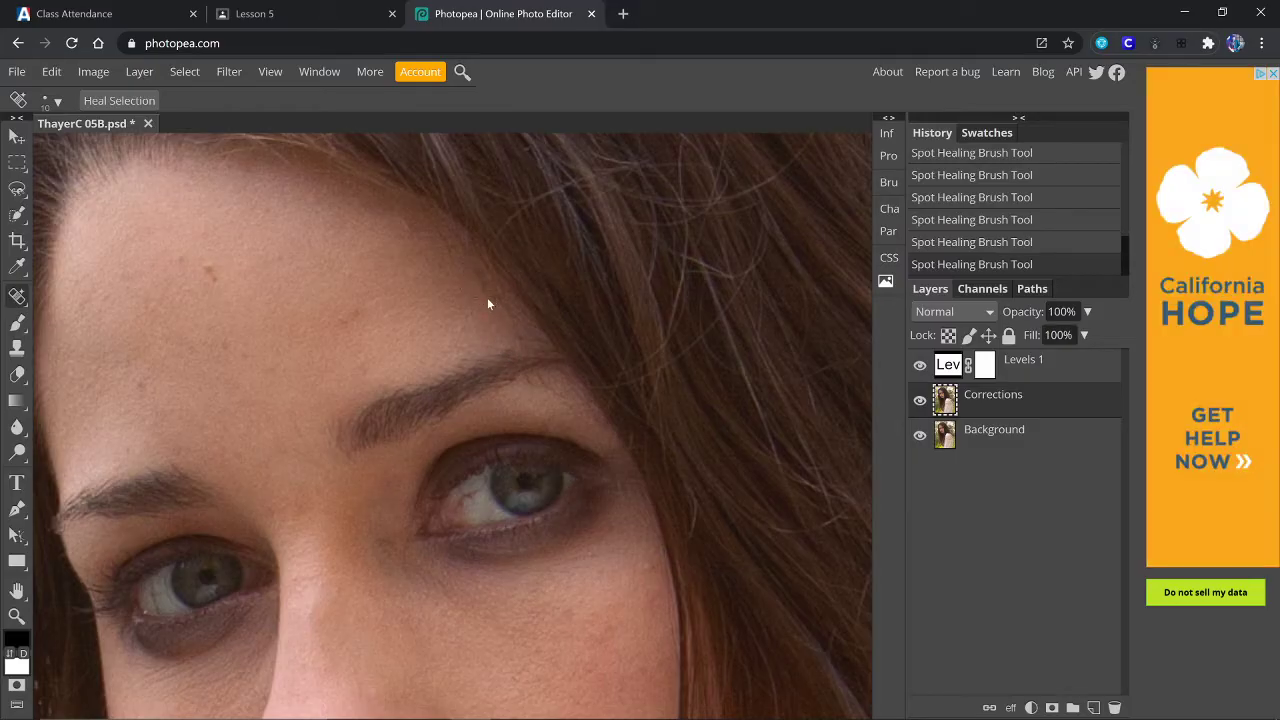
pyautogui.moveTo(460, 260); pyautogui.dragTo(457, 257)
# Step: Heal the fine stray hairs along the outer edge of the woman's left cheek beside the mouth
pyautogui.scroll(-4, 678, 549)
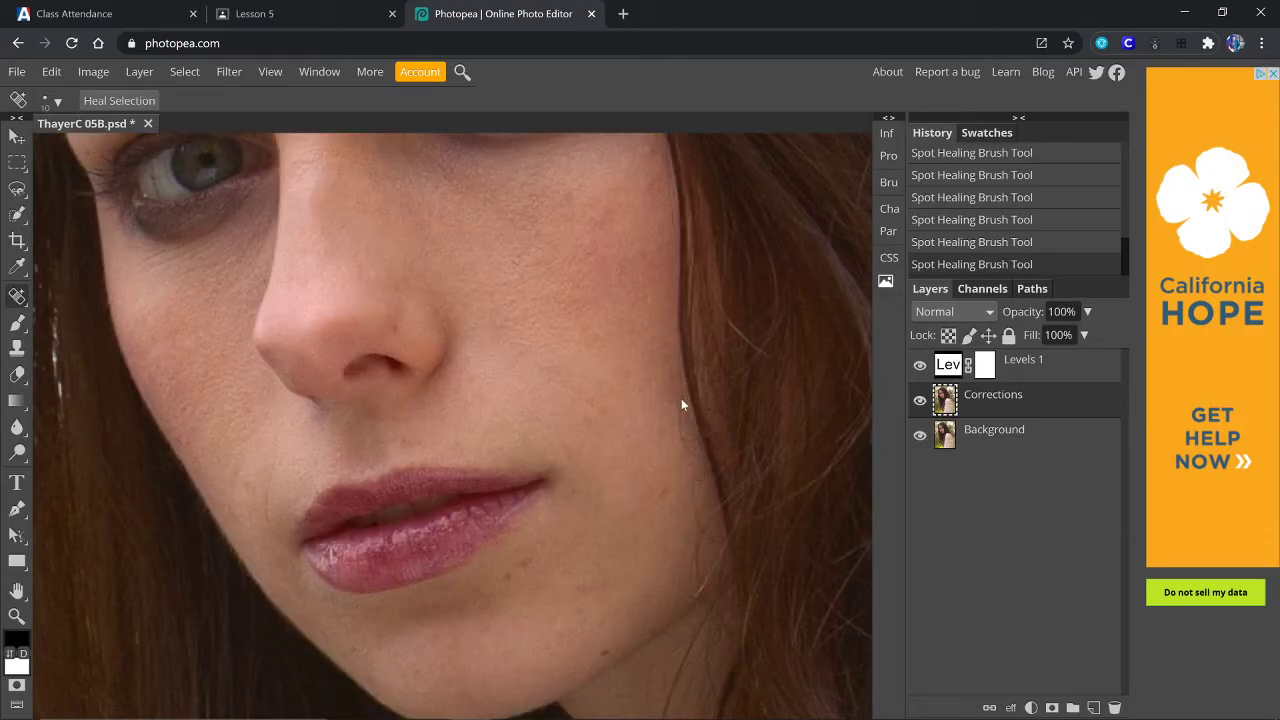
pyautogui.moveTo(695, 465); pyautogui.dragTo(703, 460)
pyautogui.moveTo(697, 512); pyautogui.dragTo(699, 527)
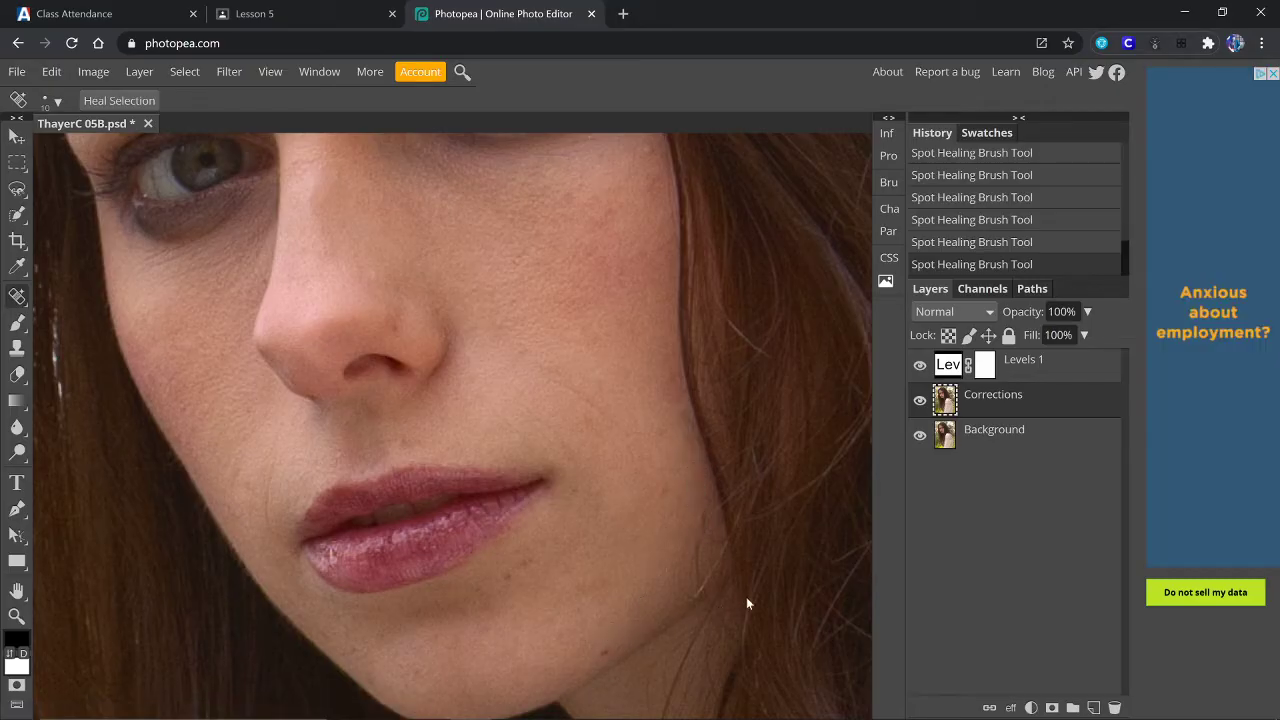
# Step: Touch up the remaining stray hairs beside the woman's left eye and under the outer end of its eyebrow with the healing brush
pyautogui.scroll(8, 665, 530)
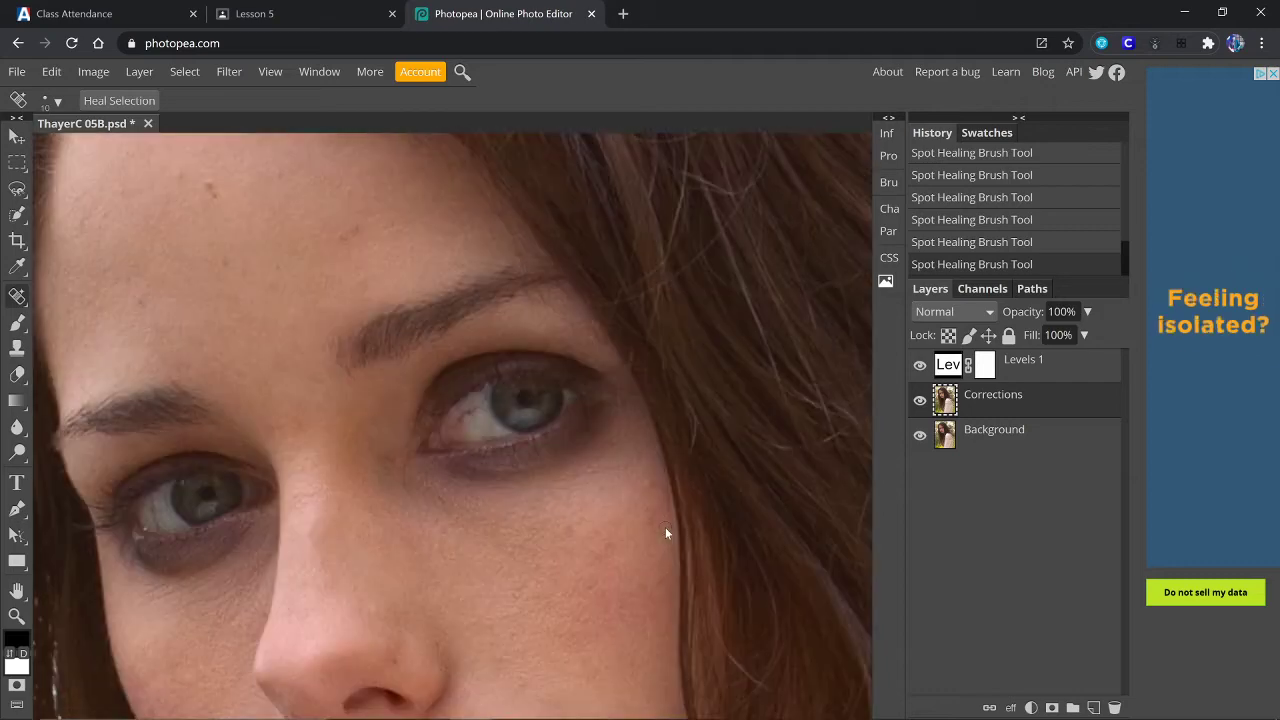
pyautogui.scroll(-8, 665, 530)
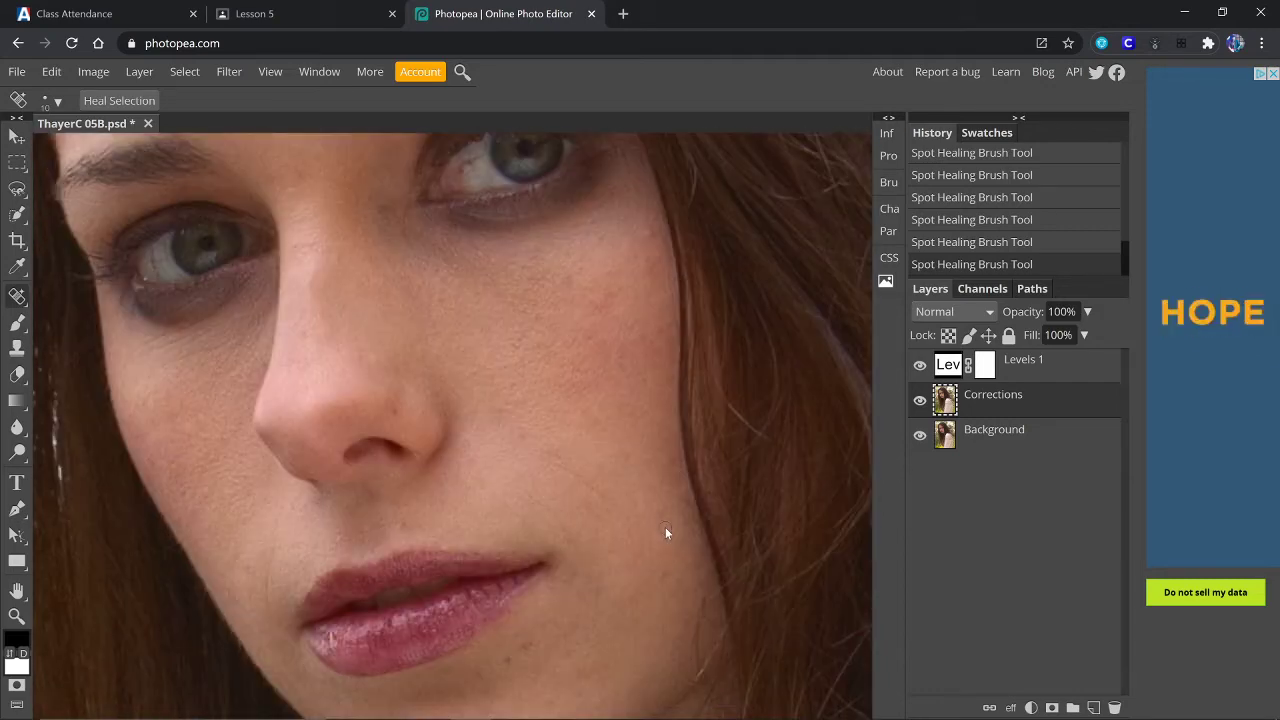
pyautogui.scroll(5, 665, 527)
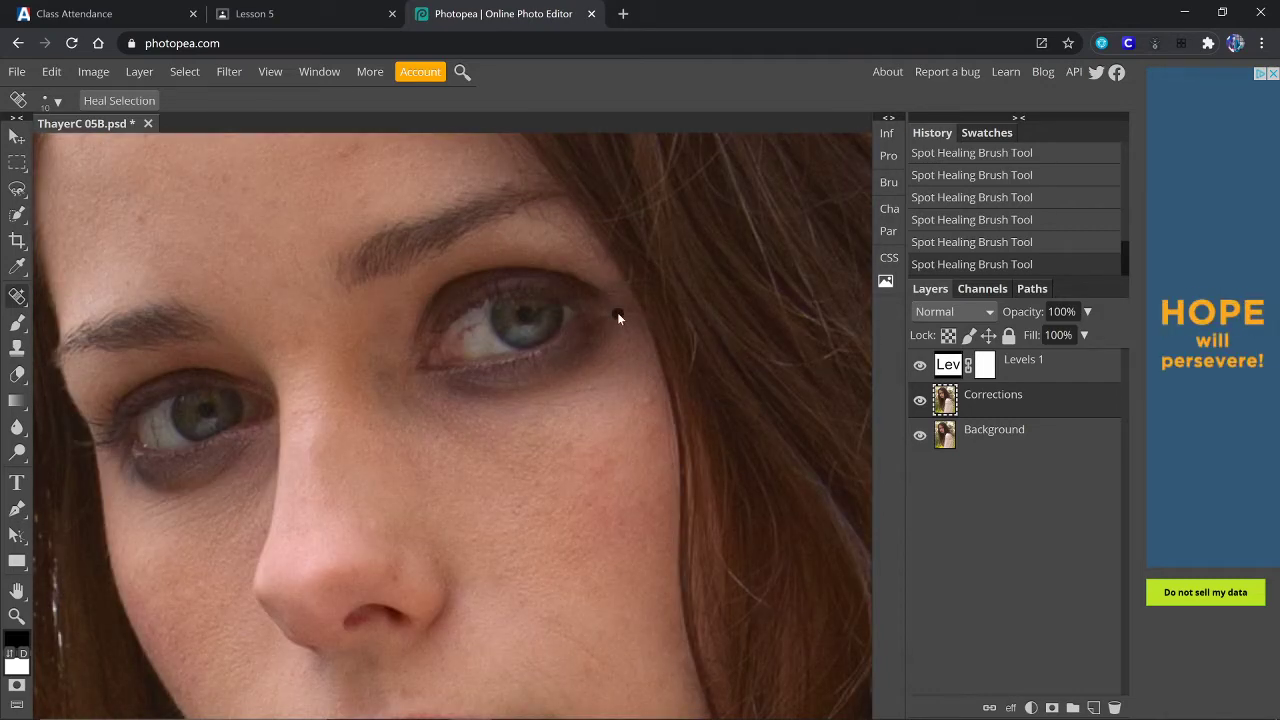
pyautogui.moveTo(642, 350); pyautogui.dragTo(643, 352)
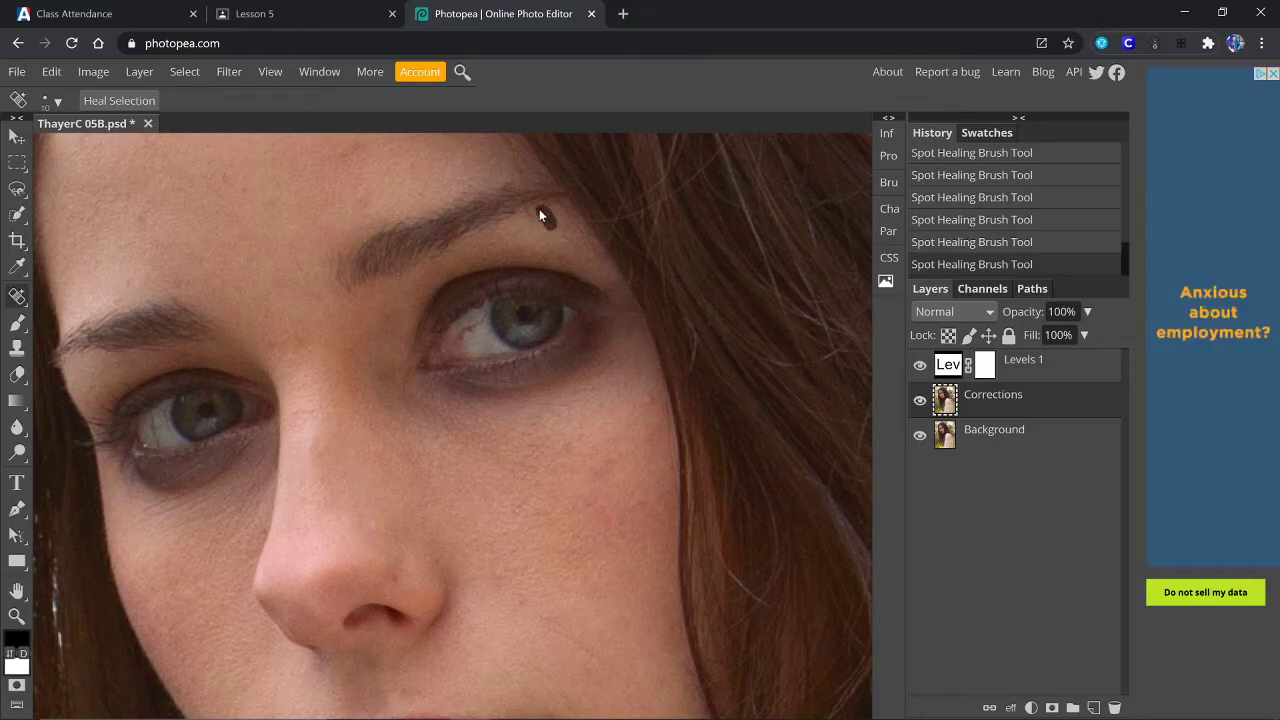
pyautogui.moveTo(539, 214)
pyautogui.mouseDown()
pyautogui.moveTo(529, 217)
pyautogui.moveTo(541, 212)
pyautogui.mouseUp()
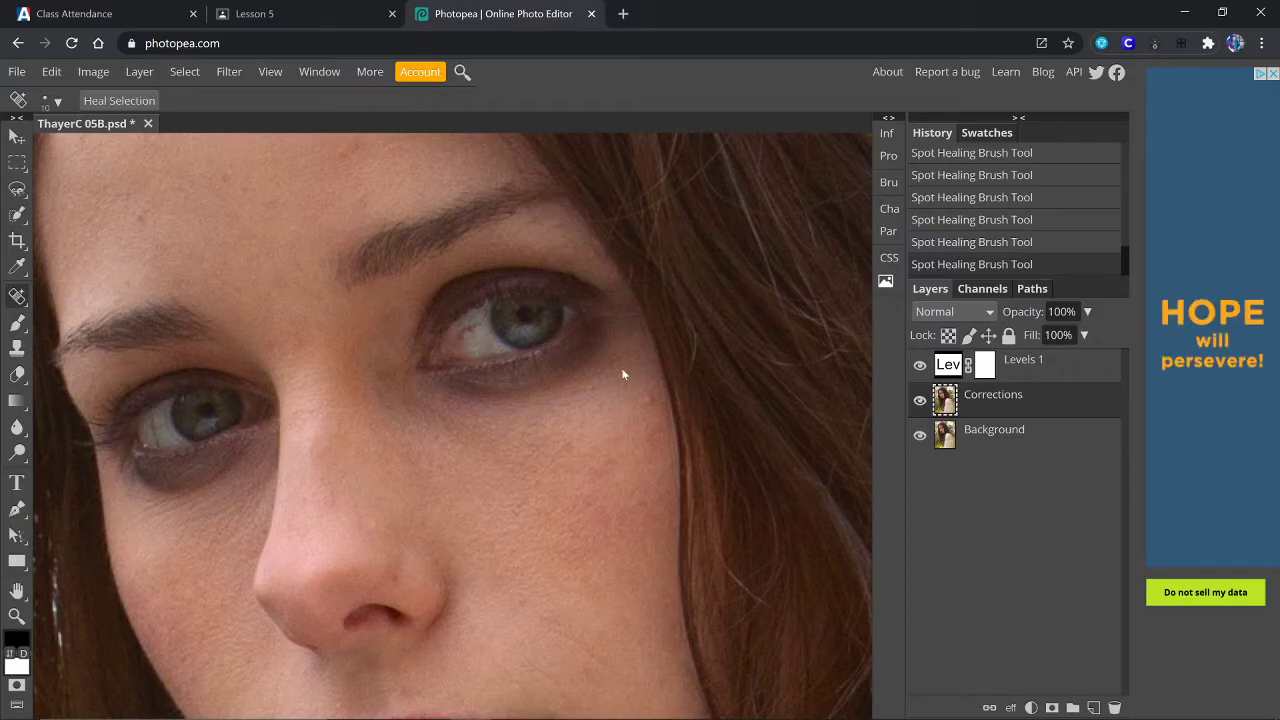
pyautogui.scroll(-2, 643, 405)
pyautogui.scroll(3, 580, 442)
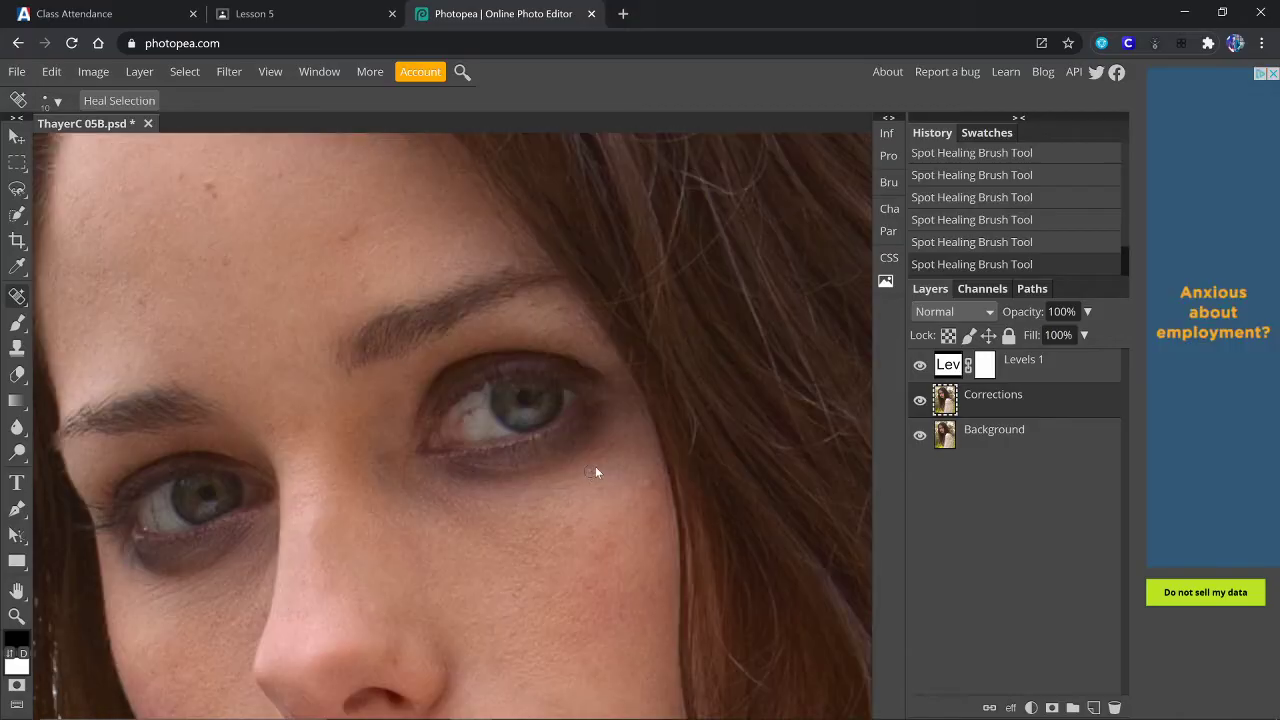
pyautogui.scroll(2, 508, 421)
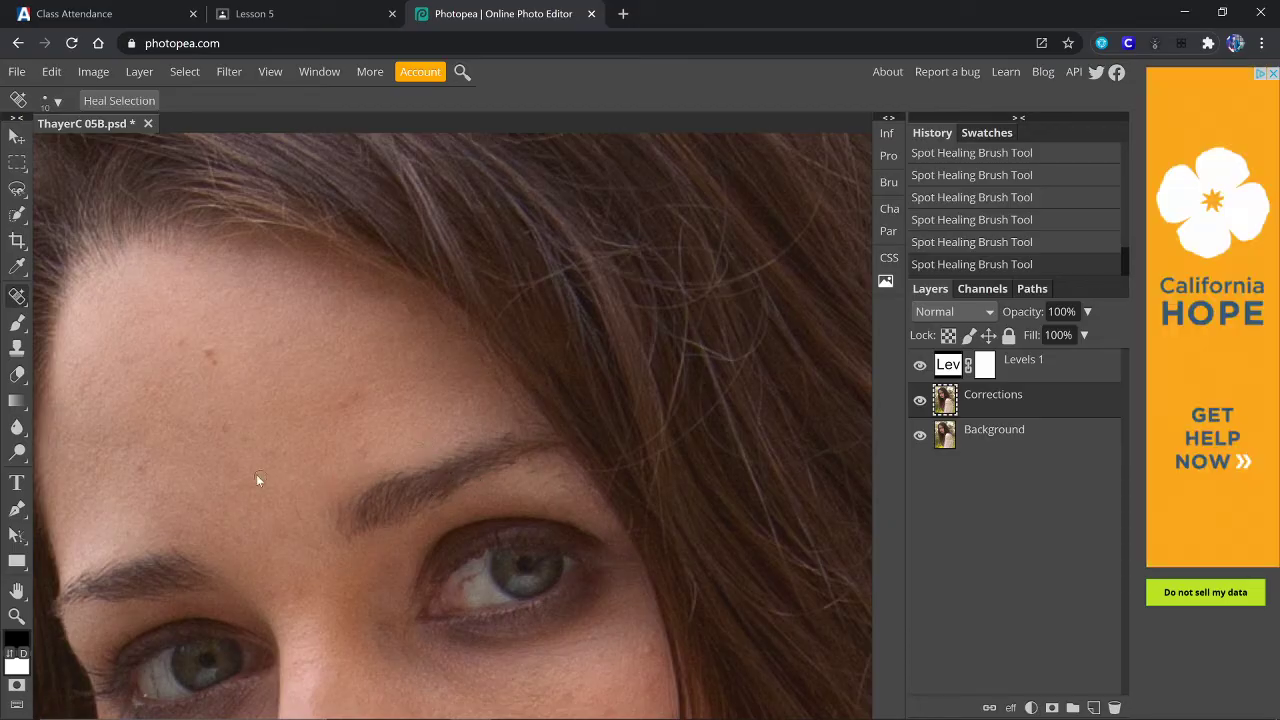
pyautogui.scroll(-5, 428, 473)
pyautogui.scroll(-3, 510, 456)
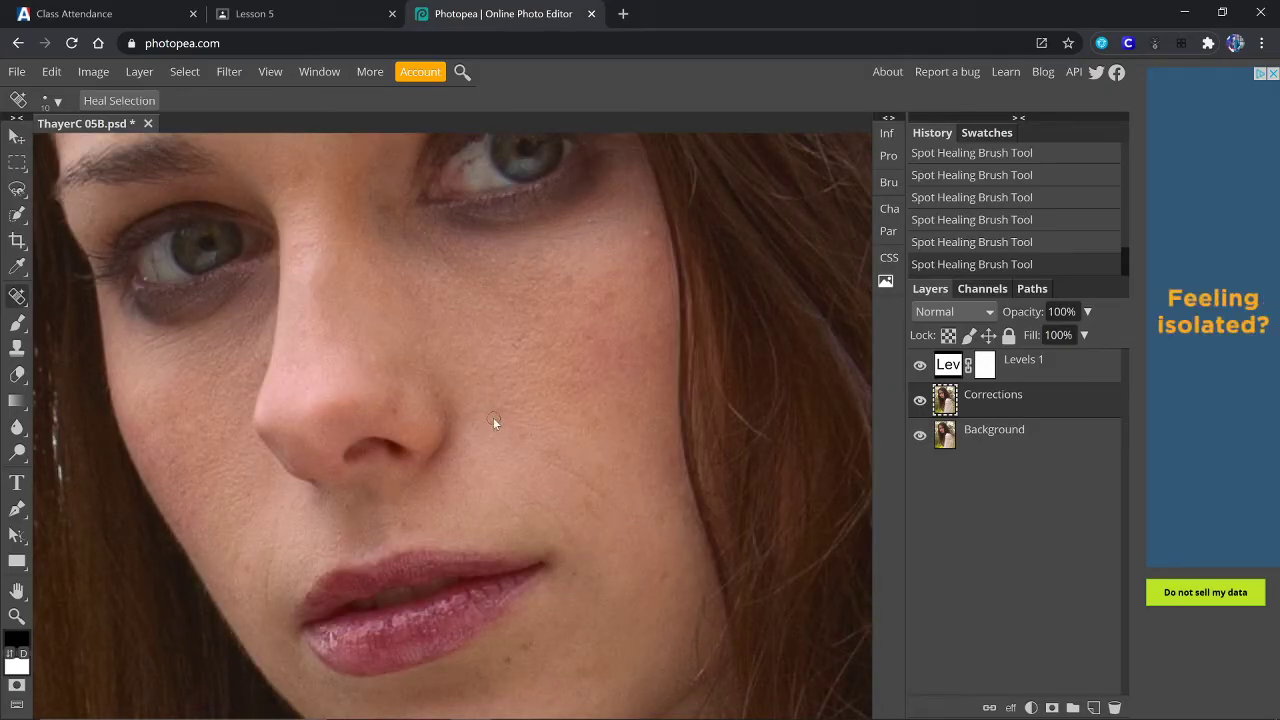
# Step: Heal the fine lines and dark creases in the skin beneath both of the woman's eyes
pyautogui.scroll(2, 495, 419)
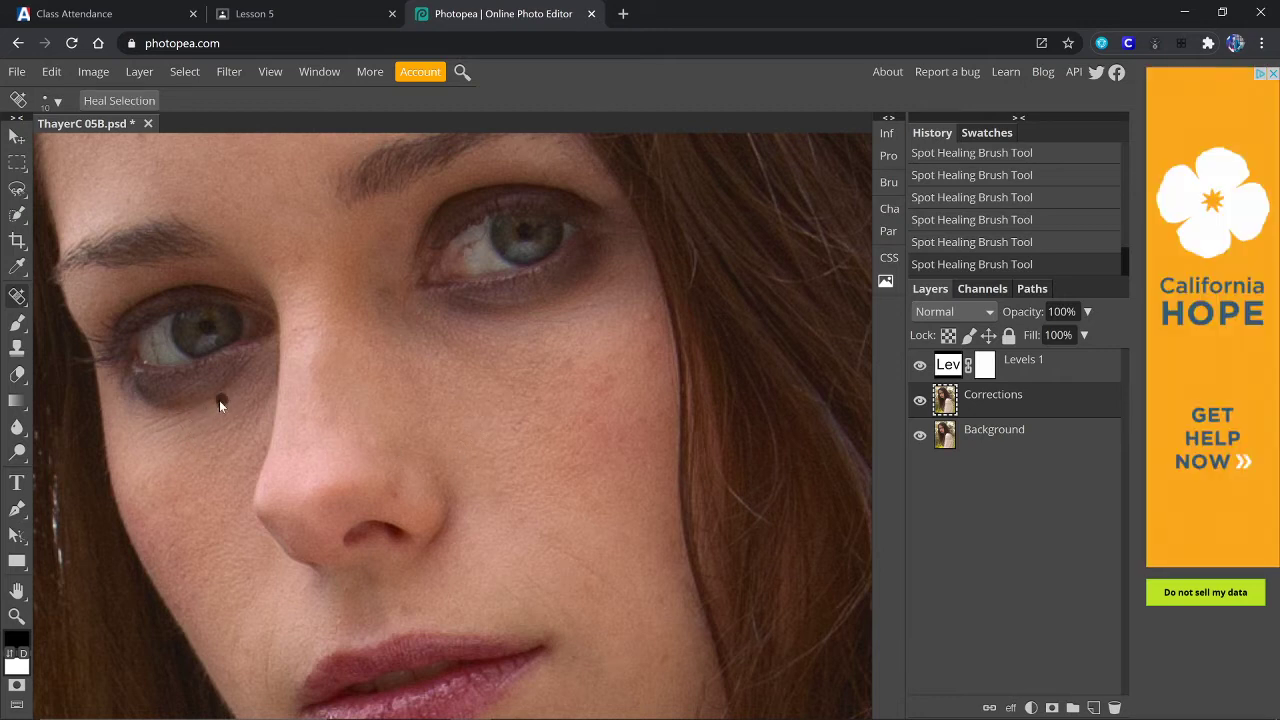
pyautogui.moveTo(222, 401); pyautogui.dragTo(146, 435)
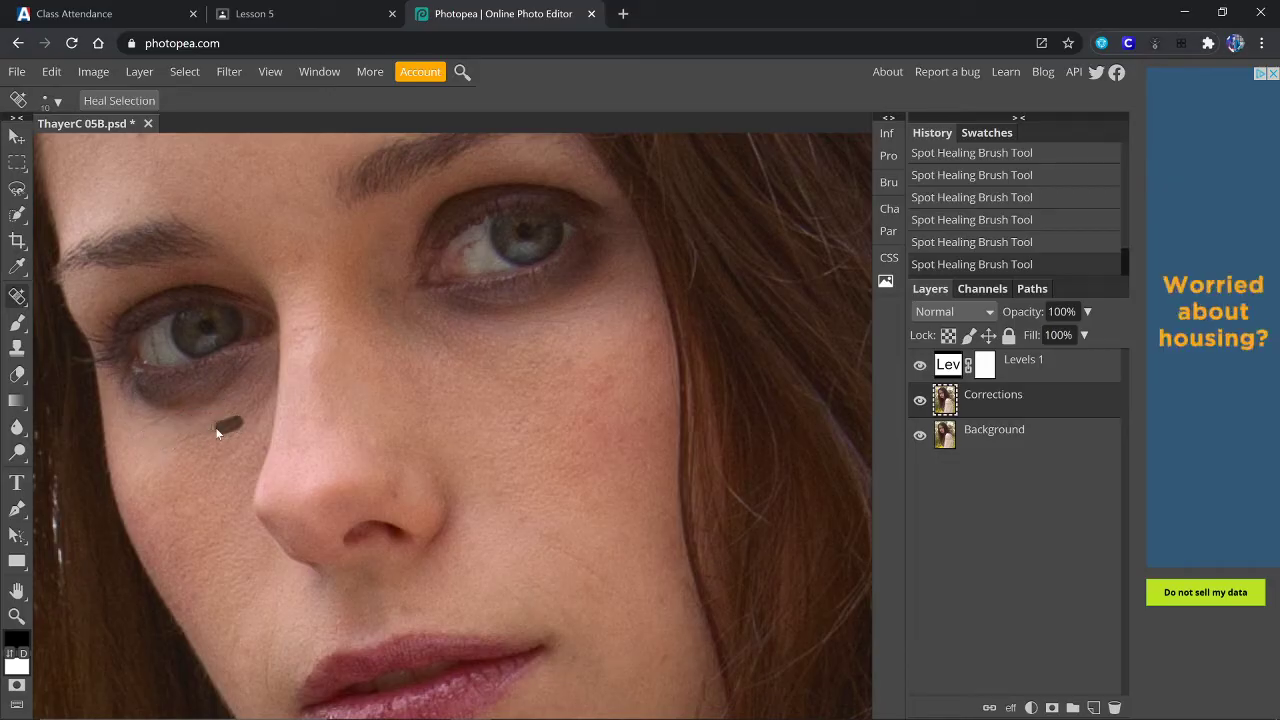
pyautogui.moveTo(170, 452); pyautogui.dragTo(163, 416)
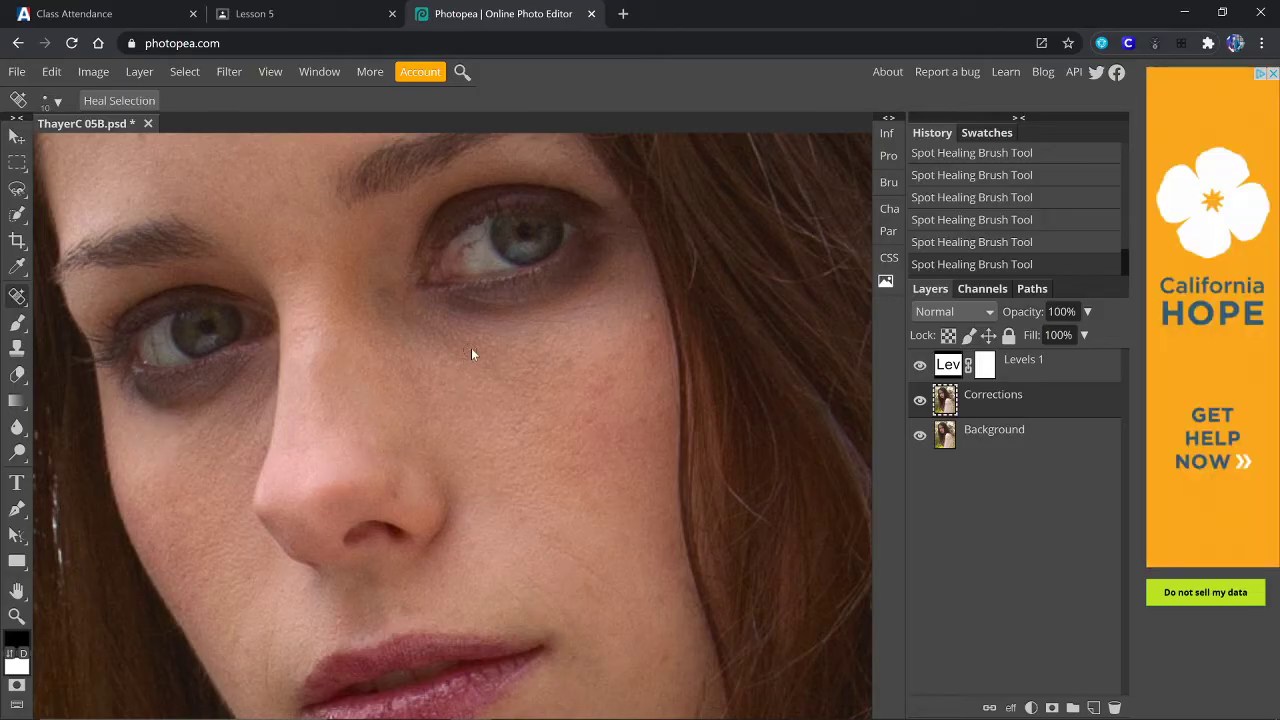
pyautogui.moveTo(584, 330)
pyautogui.mouseDown()
pyautogui.moveTo(513, 322)
pyautogui.moveTo(622, 296)
pyautogui.moveTo(522, 322)
pyautogui.mouseUp()
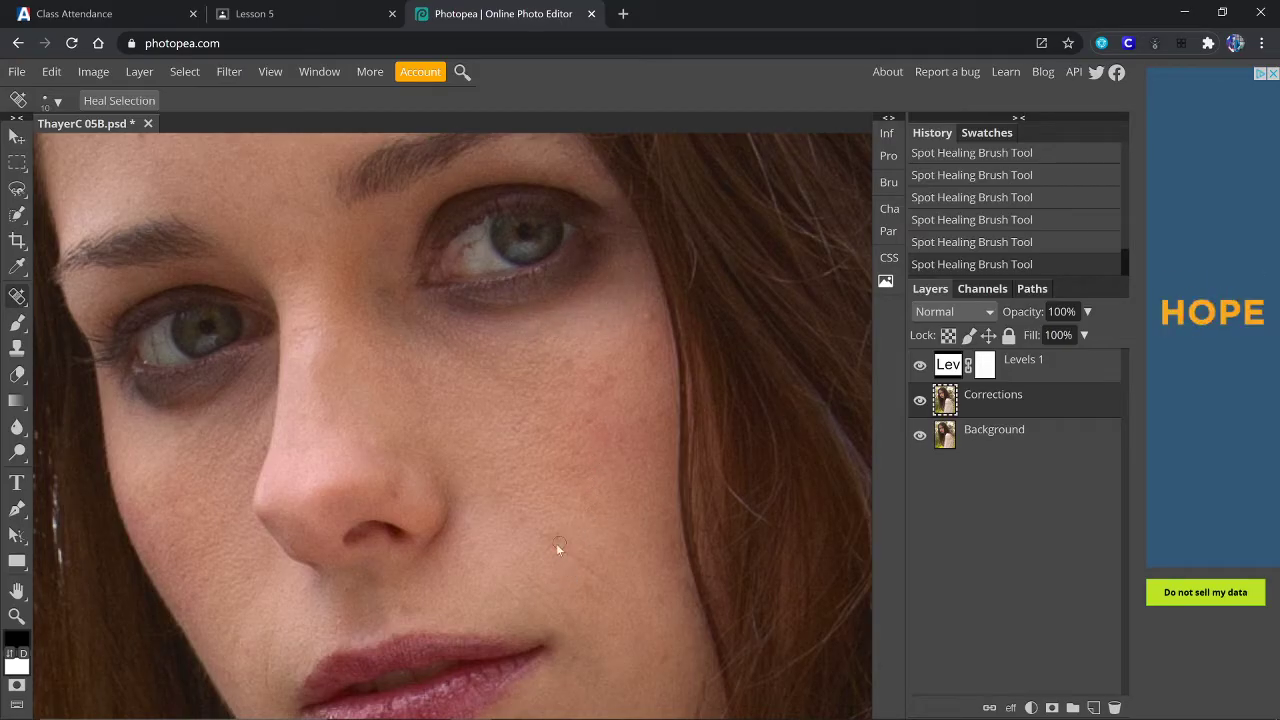
pyautogui.scroll(2, 473, 409)
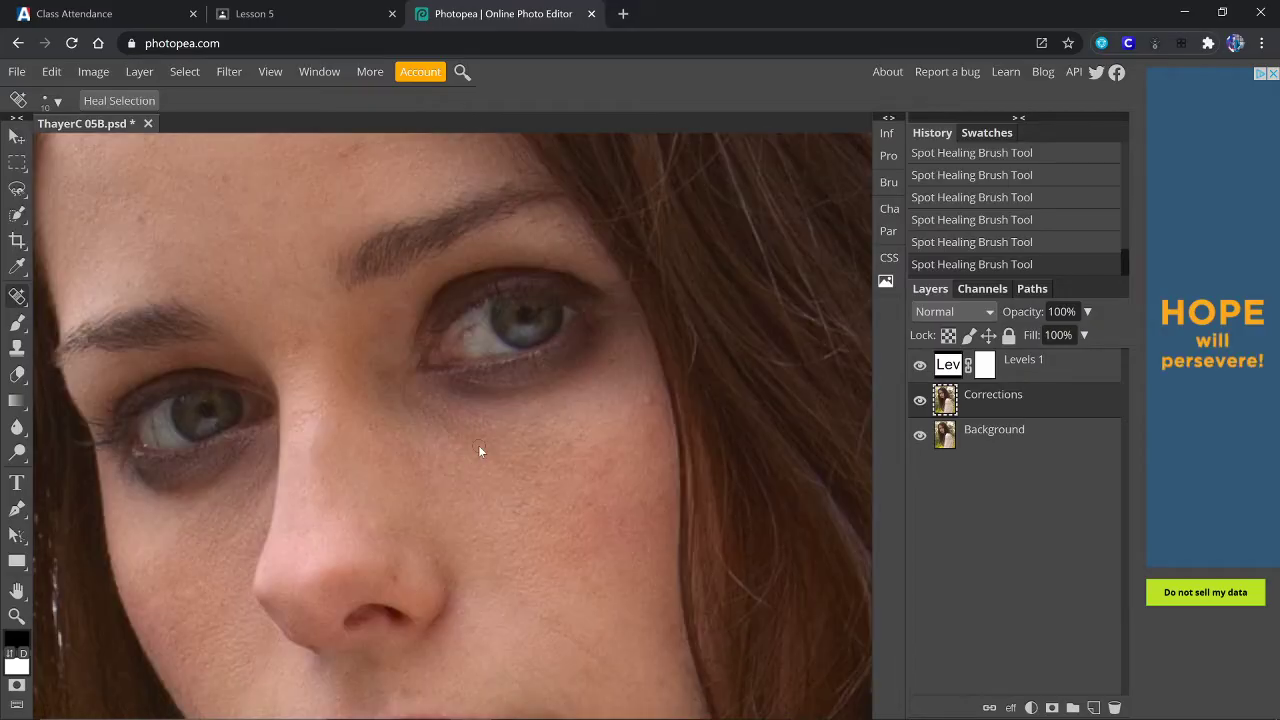
pyautogui.scroll(-2, 432, 446)
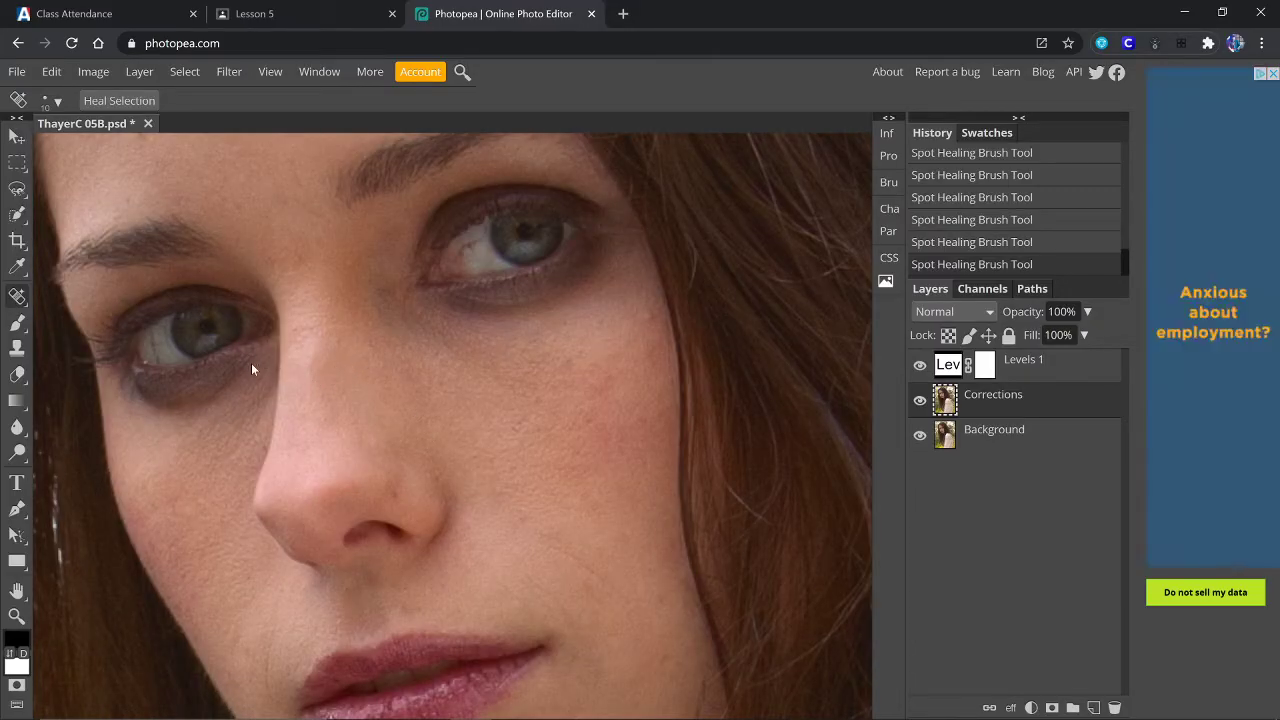
pyautogui.moveTo(228, 377); pyautogui.dragTo(196, 412)
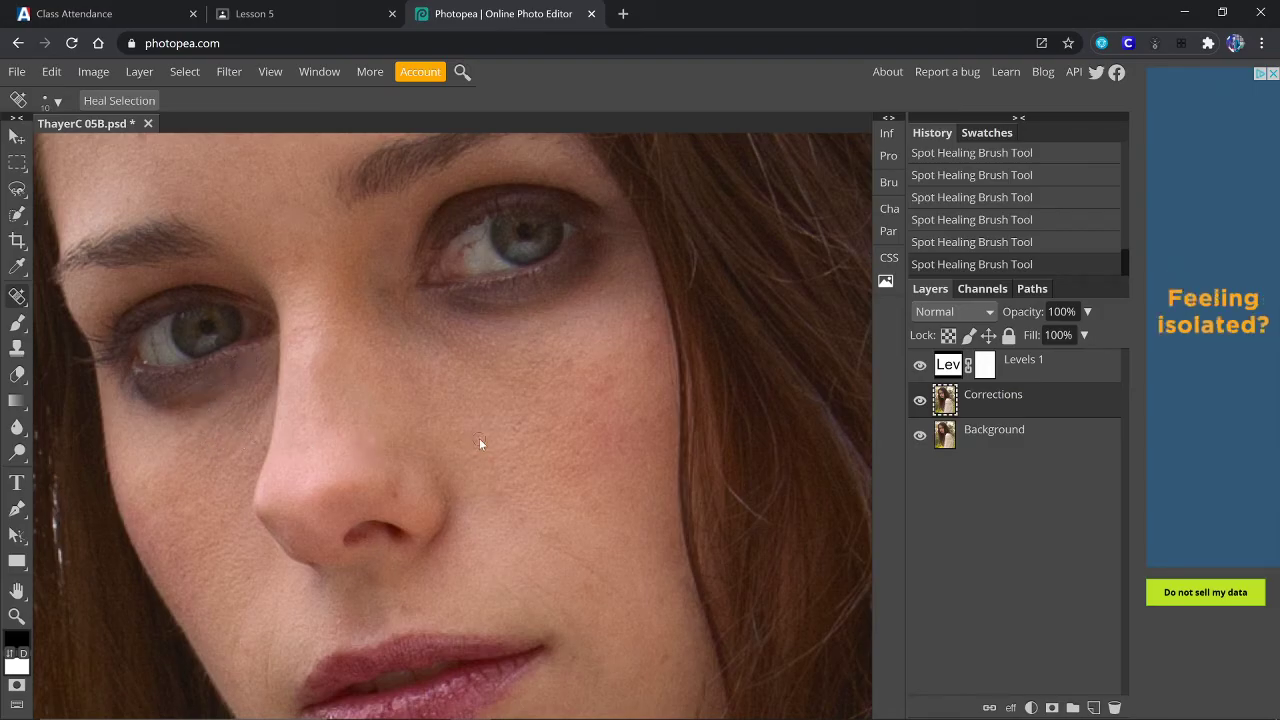
# Step: Heal the crease beside the right corner of the woman's mouth and the fine line on her left cheek above the mouth corner
pyautogui.scroll(-2, 479, 442)
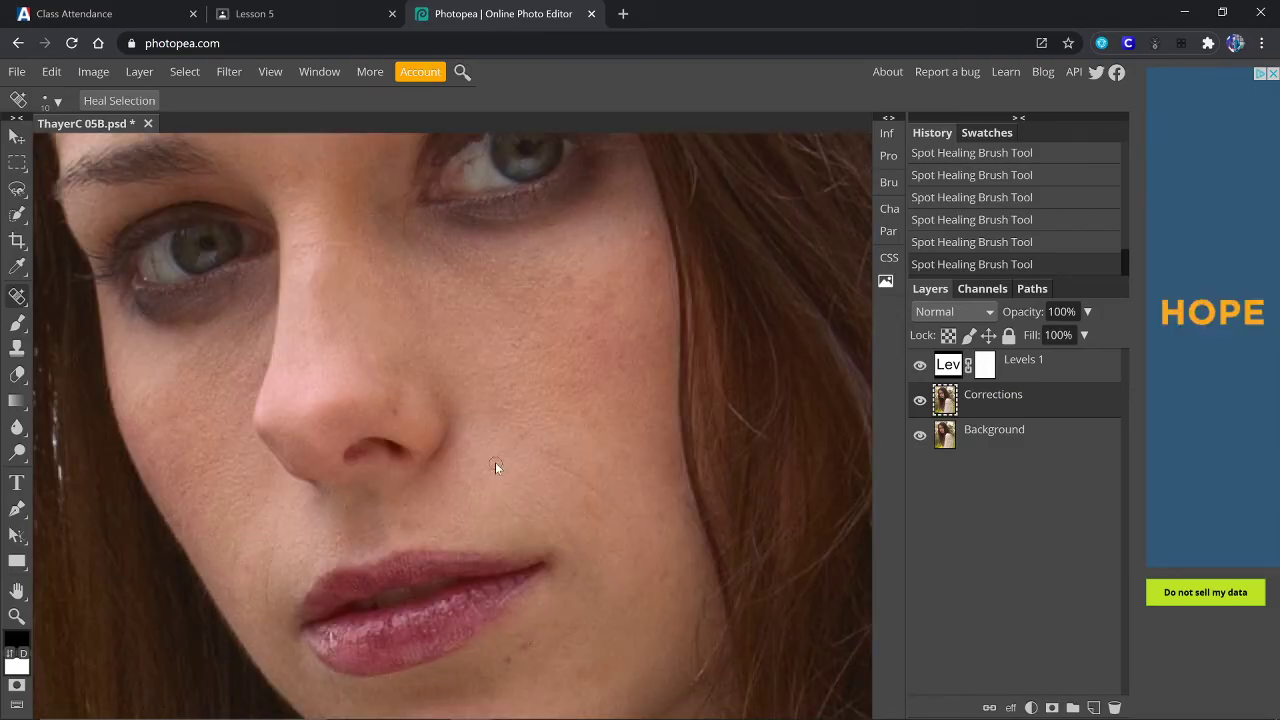
pyautogui.scroll(2, 533, 392)
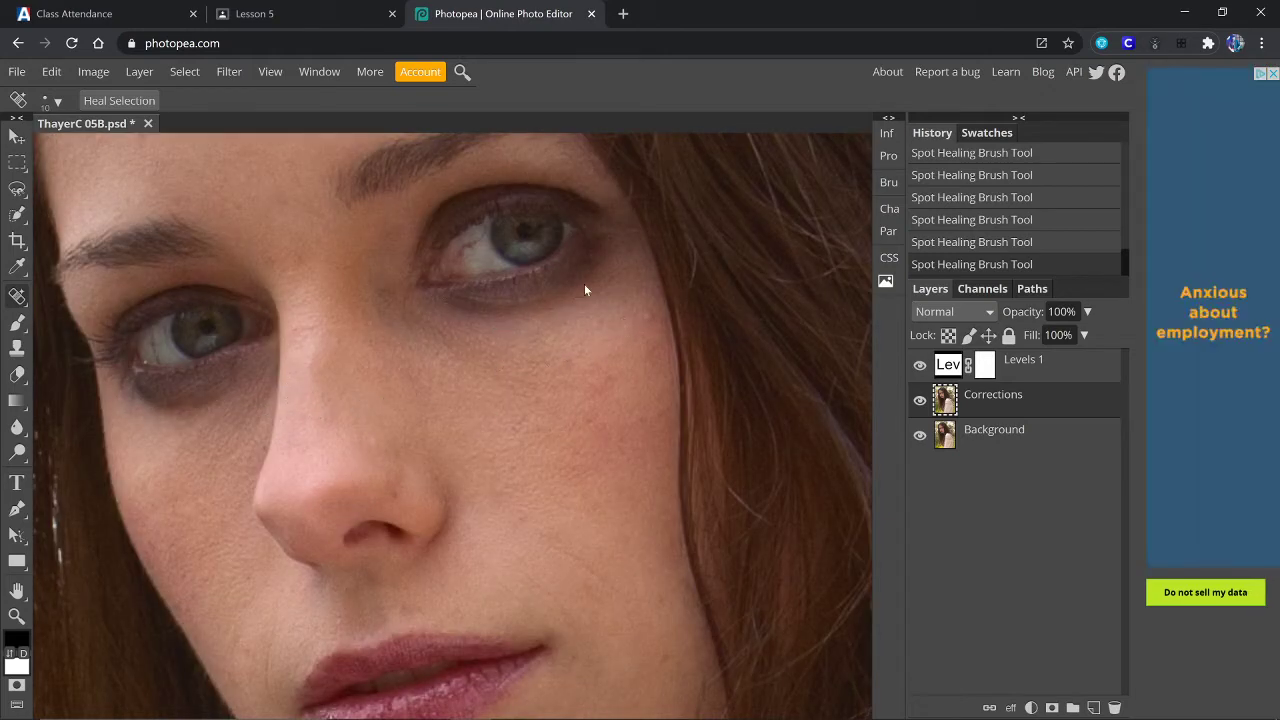
pyautogui.scroll(-4, 449, 487)
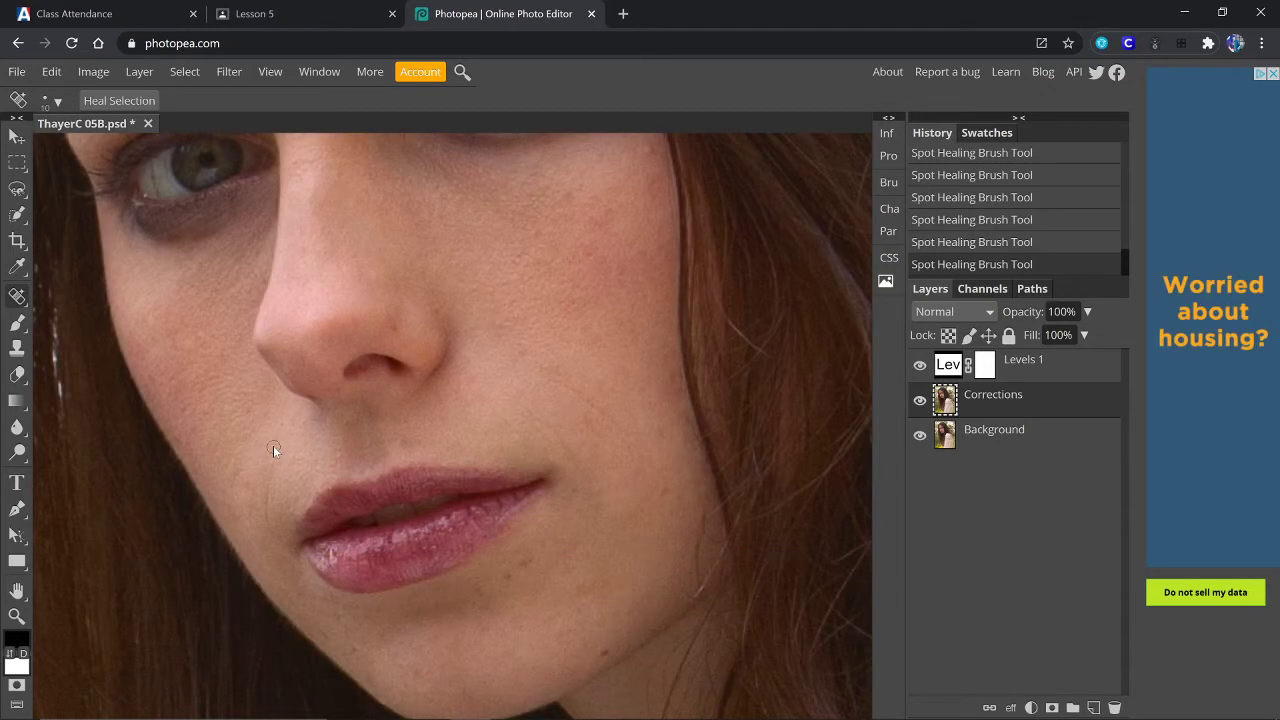
pyautogui.moveTo(270, 474); pyautogui.dragTo(274, 533)
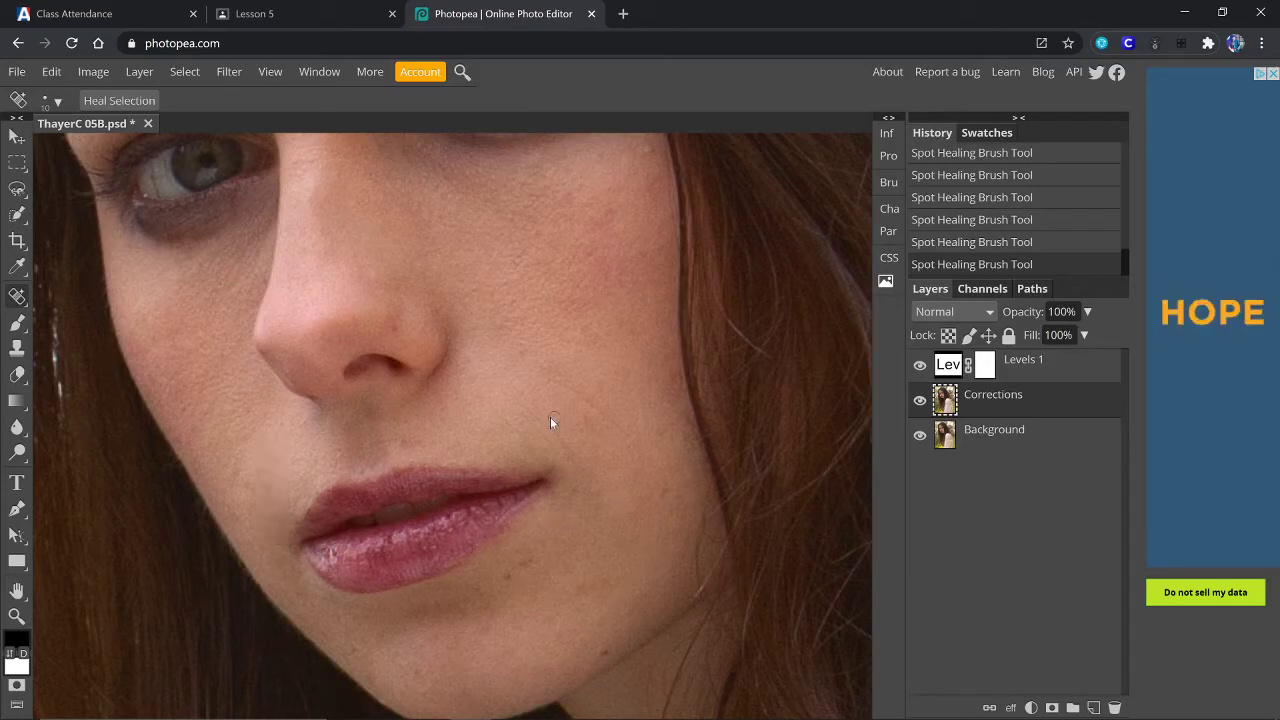
pyautogui.moveTo(495, 407)
pyautogui.mouseDown()
pyautogui.moveTo(529, 447)
pyautogui.moveTo(528, 413)
pyautogui.moveTo(572, 468)
pyautogui.moveTo(563, 383)
pyautogui.moveTo(621, 438)
pyautogui.mouseUp()
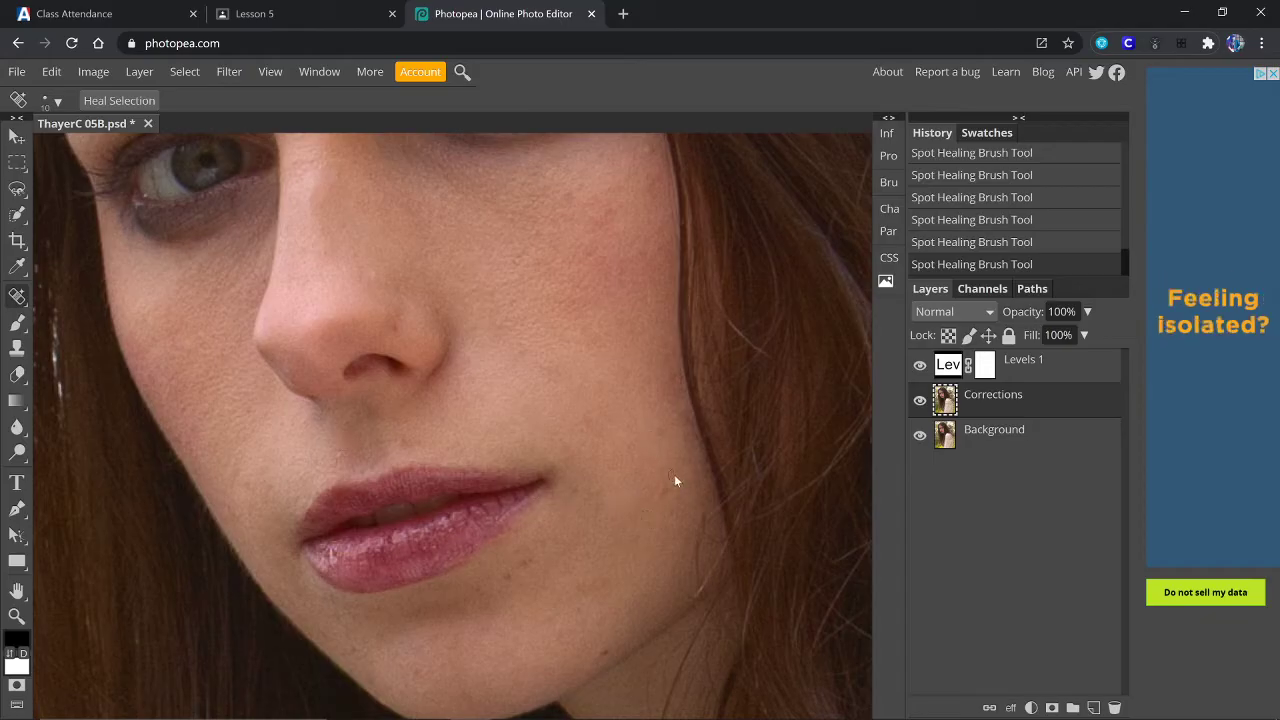
# Step: Compare the whole face with and without the retouching by toggling the visibility of the Corrections layer, leaving it shown
pyautogui.scroll(-2, 690, 478)
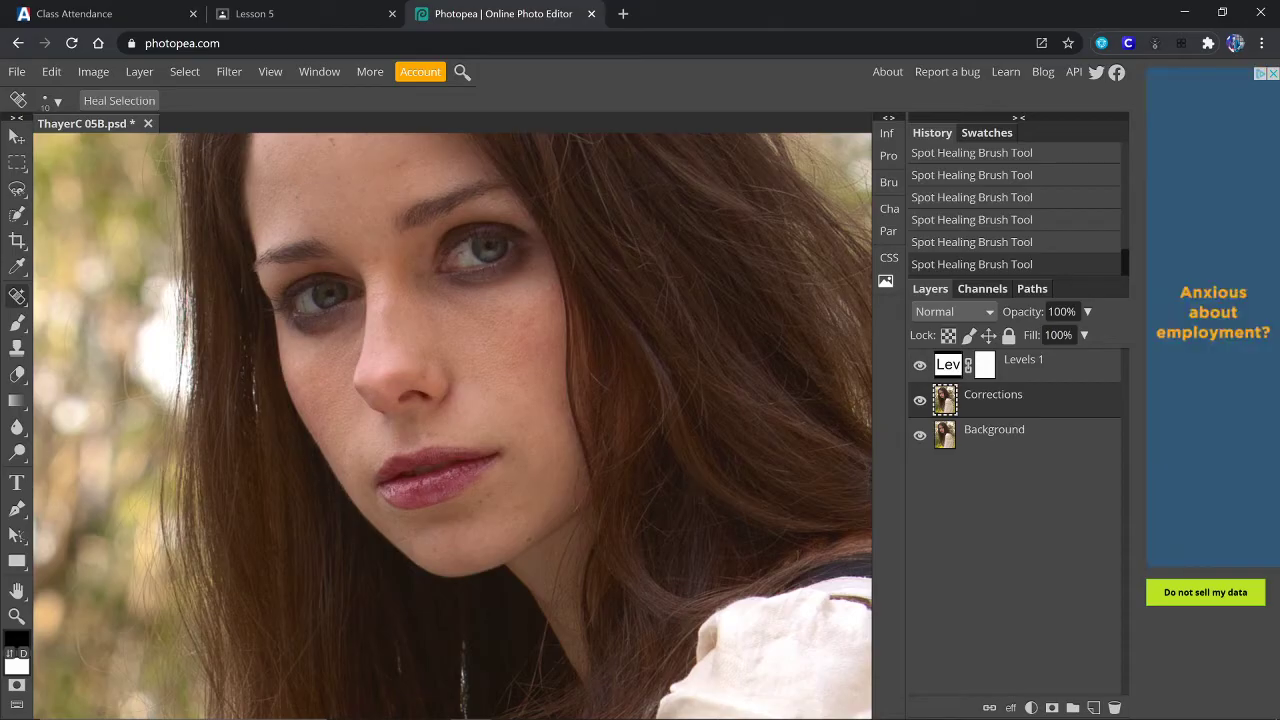
pyautogui.click(920, 401)
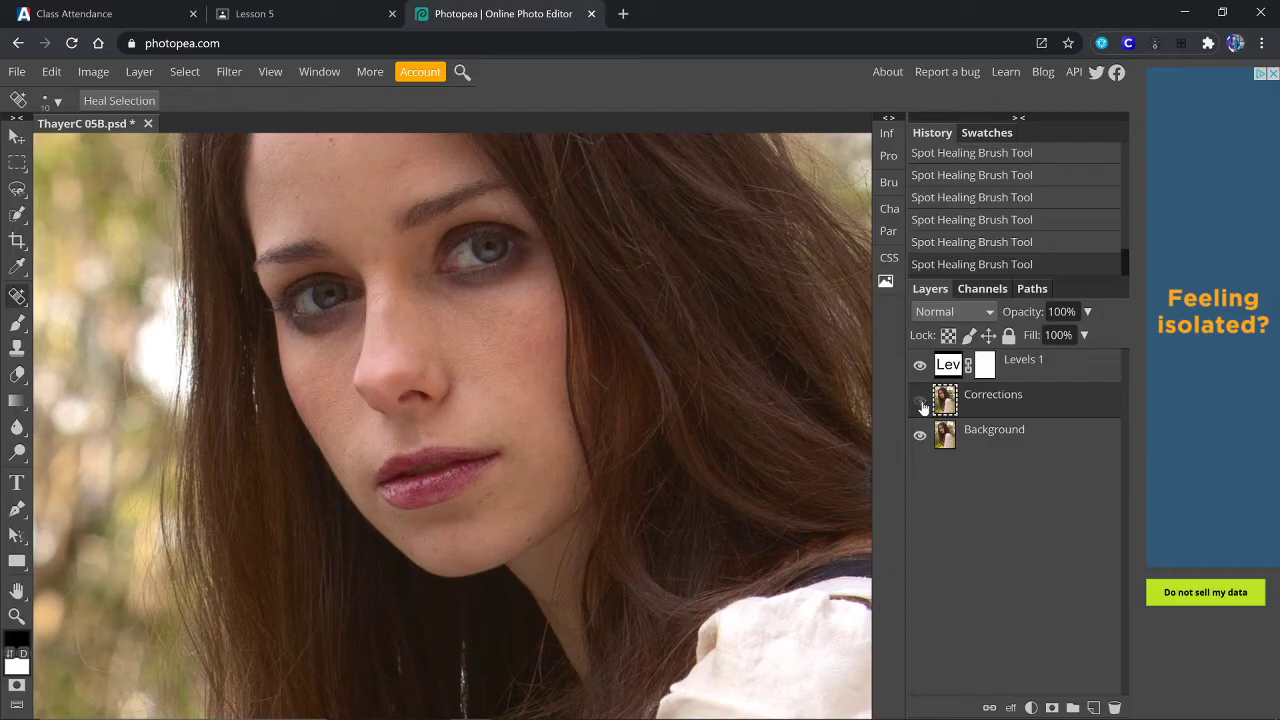
pyautogui.click(920, 402)
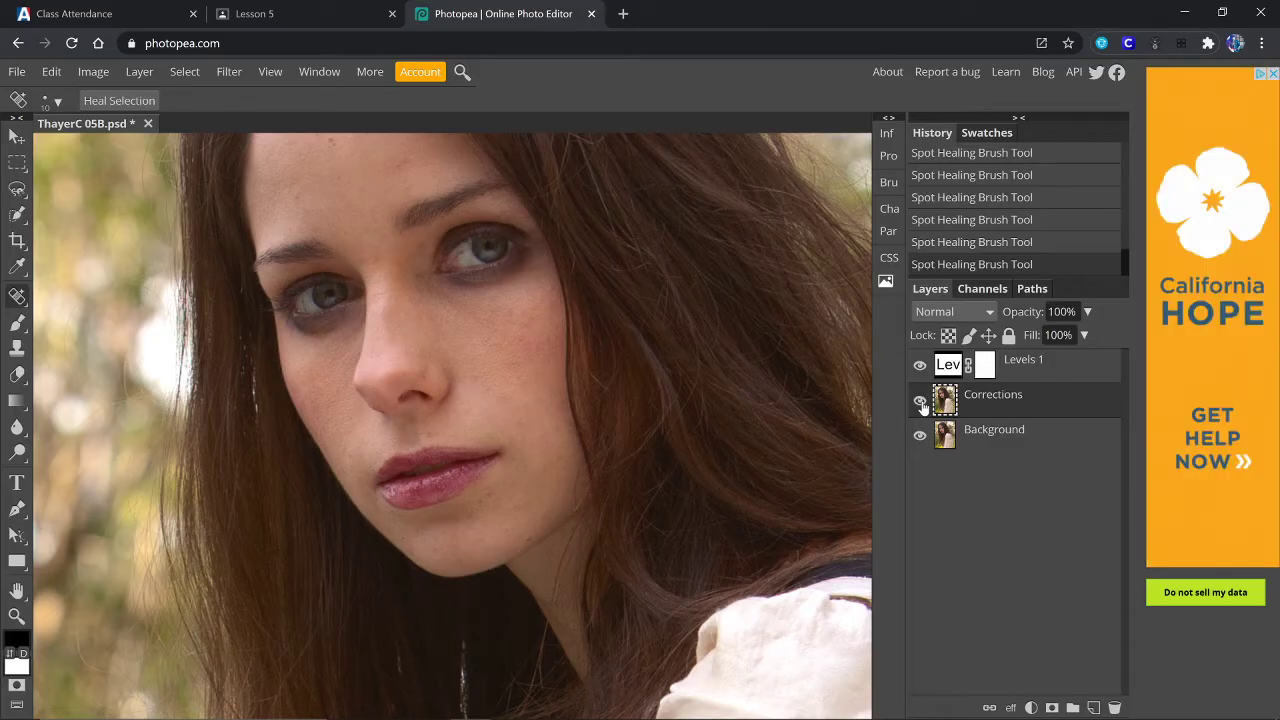
pyautogui.click(920, 401)
pyautogui.click(920, 401)
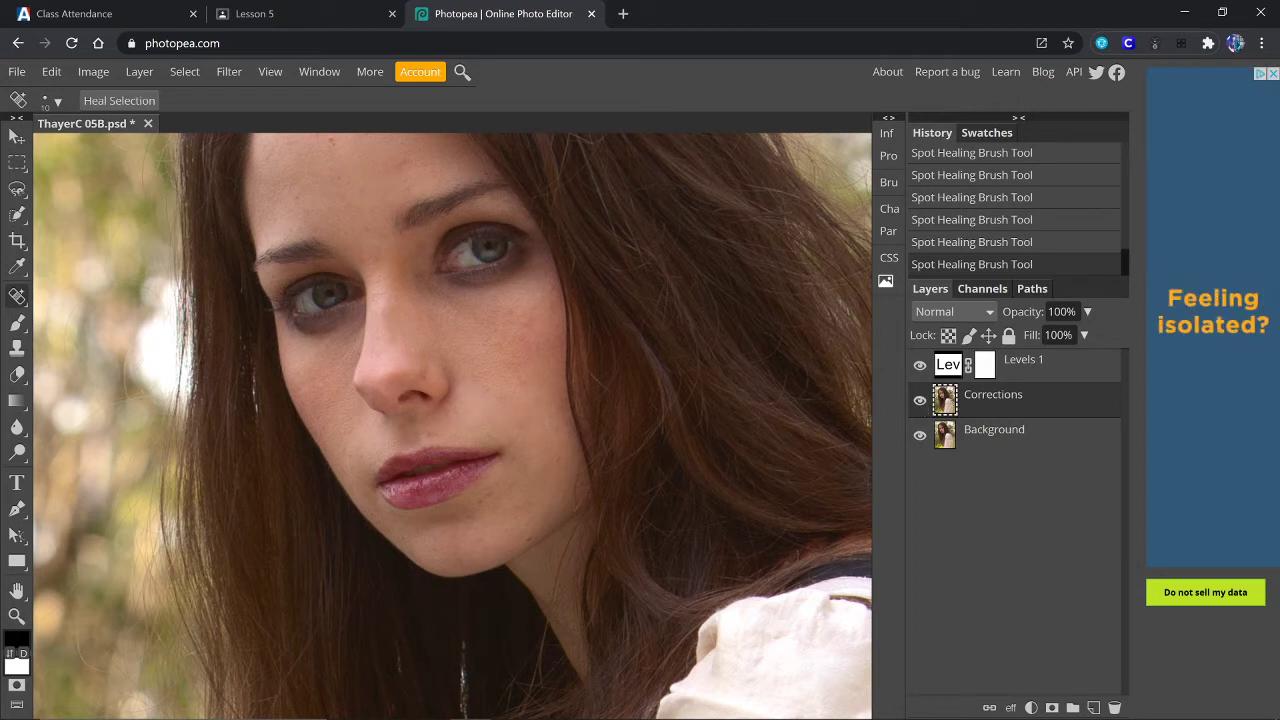
# Step: Heal the red veins in the white of the woman's left eye, between the iris and the inner corner
pyautogui.hotkey('ctrl', '+')
pyautogui.hotkey('ctrl', '+')
pyautogui.hotkey('ctrl', '+')
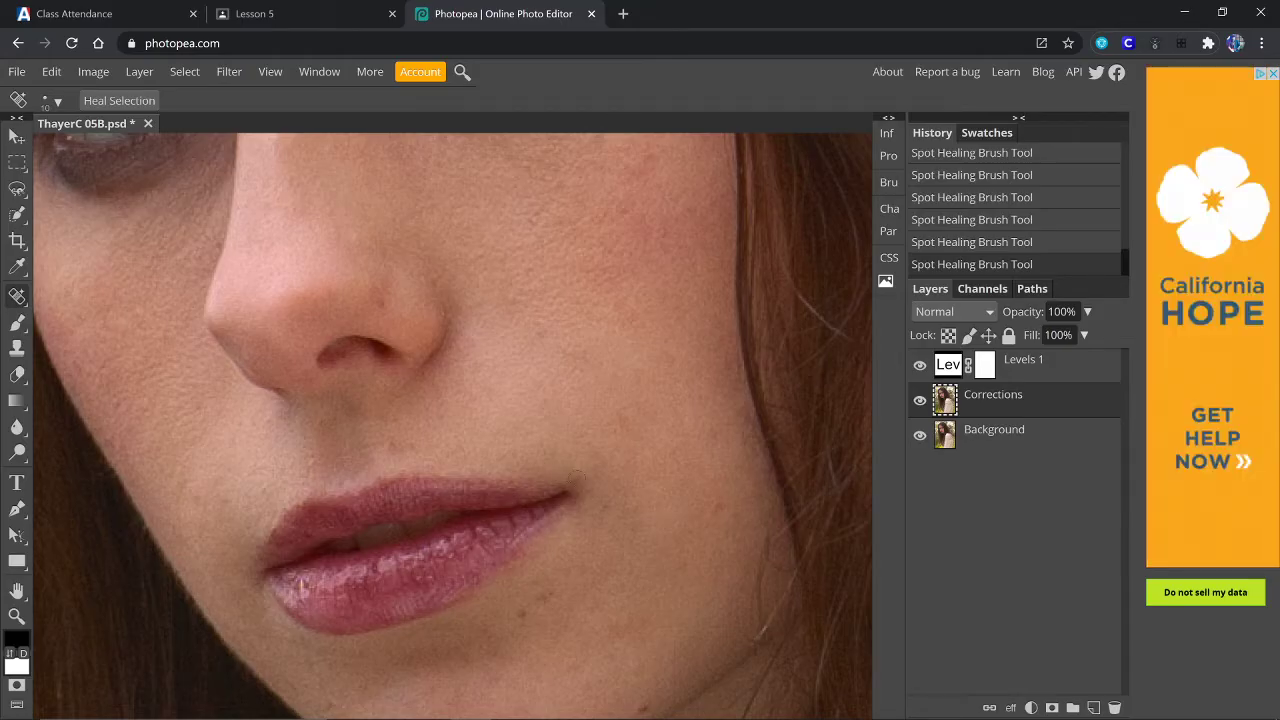
pyautogui.scroll(-1, 560, 474)
pyautogui.scroll(1, 540, 474)
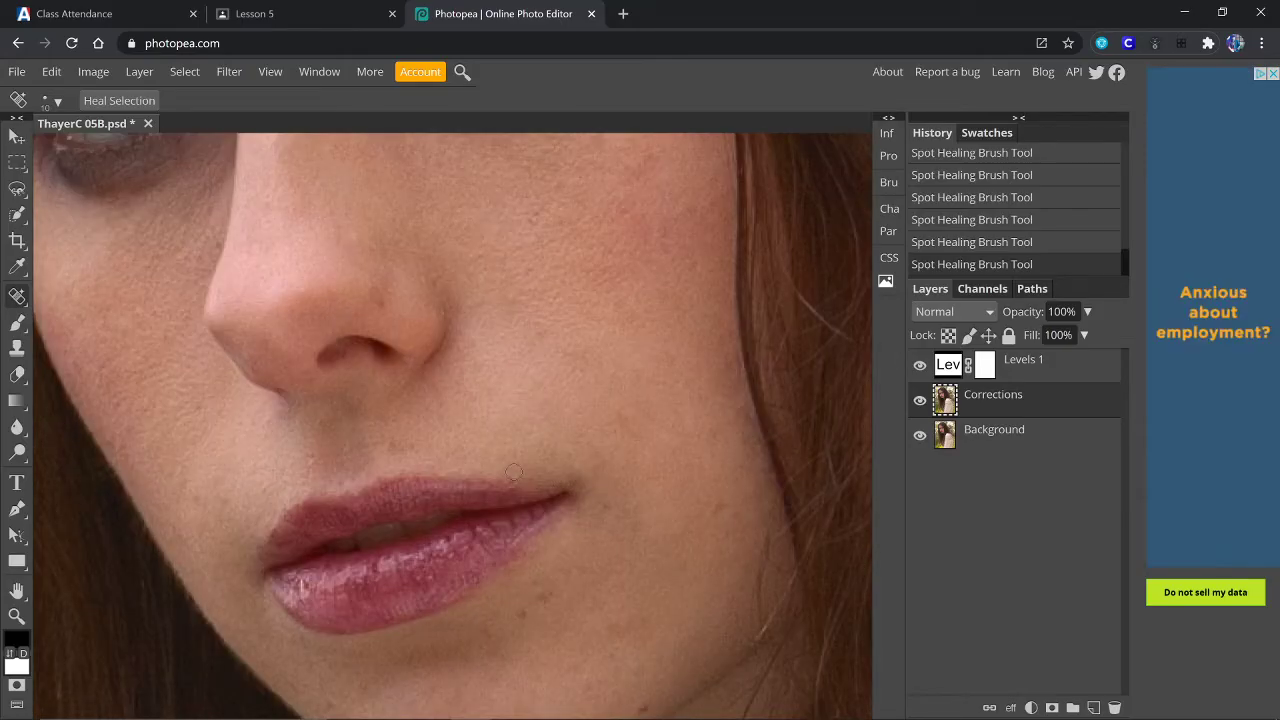
pyautogui.scroll(3, 430, 455)
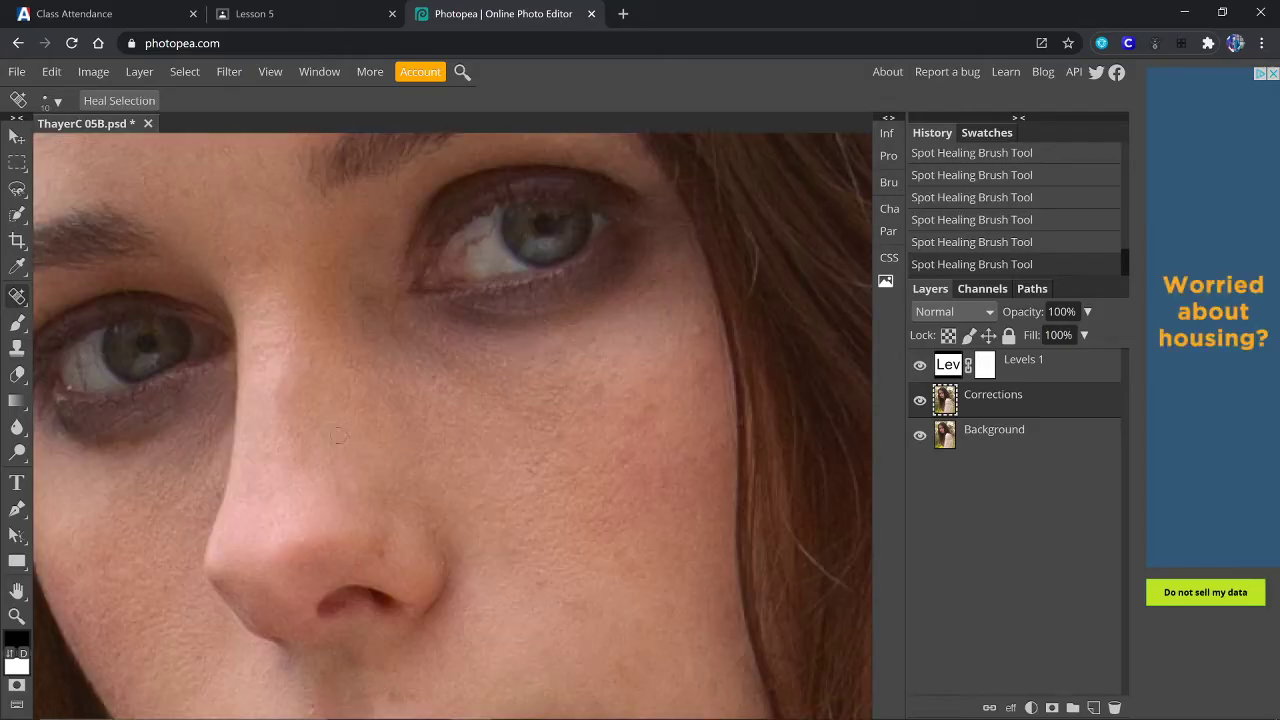
pyautogui.scroll(2, 338, 436)
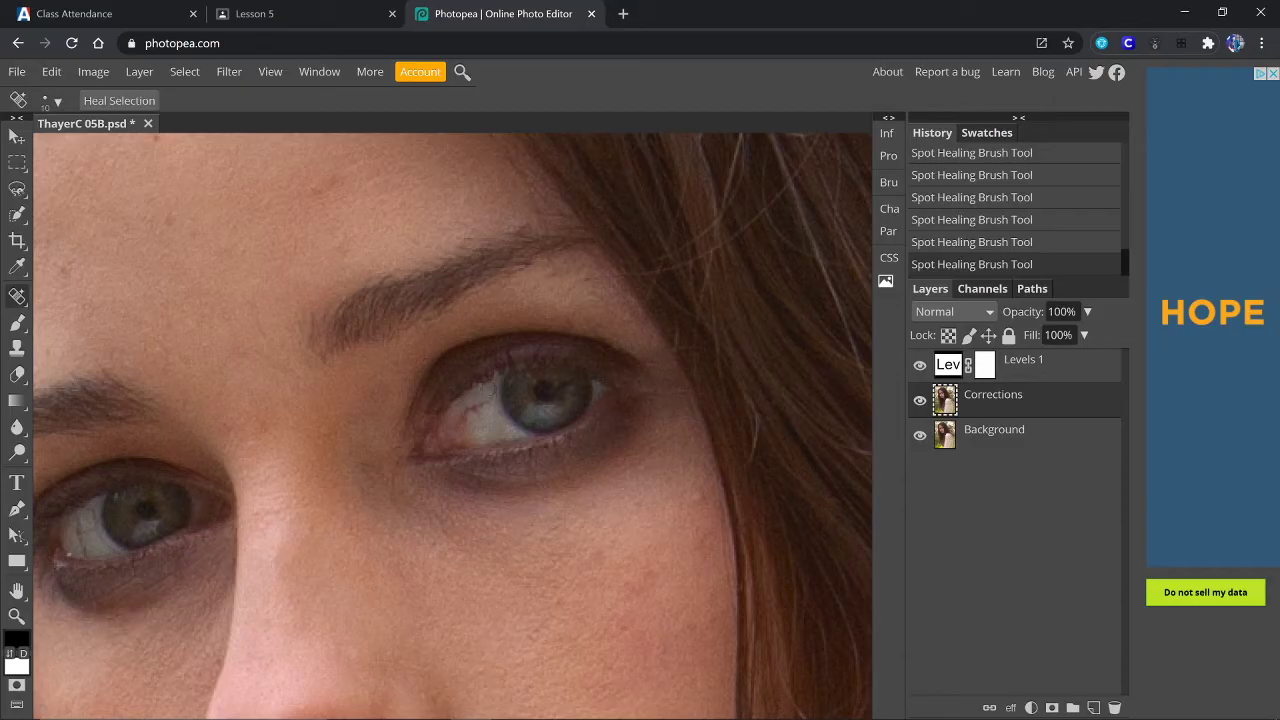
pyautogui.moveTo(494, 382)
pyautogui.mouseDown()
pyautogui.moveTo(462, 426)
pyautogui.moveTo(472, 420)
pyautogui.moveTo(458, 418)
pyautogui.moveTo(476, 434)
pyautogui.moveTo(456, 418)
pyautogui.moveTo(468, 434)
pyautogui.mouseUp()
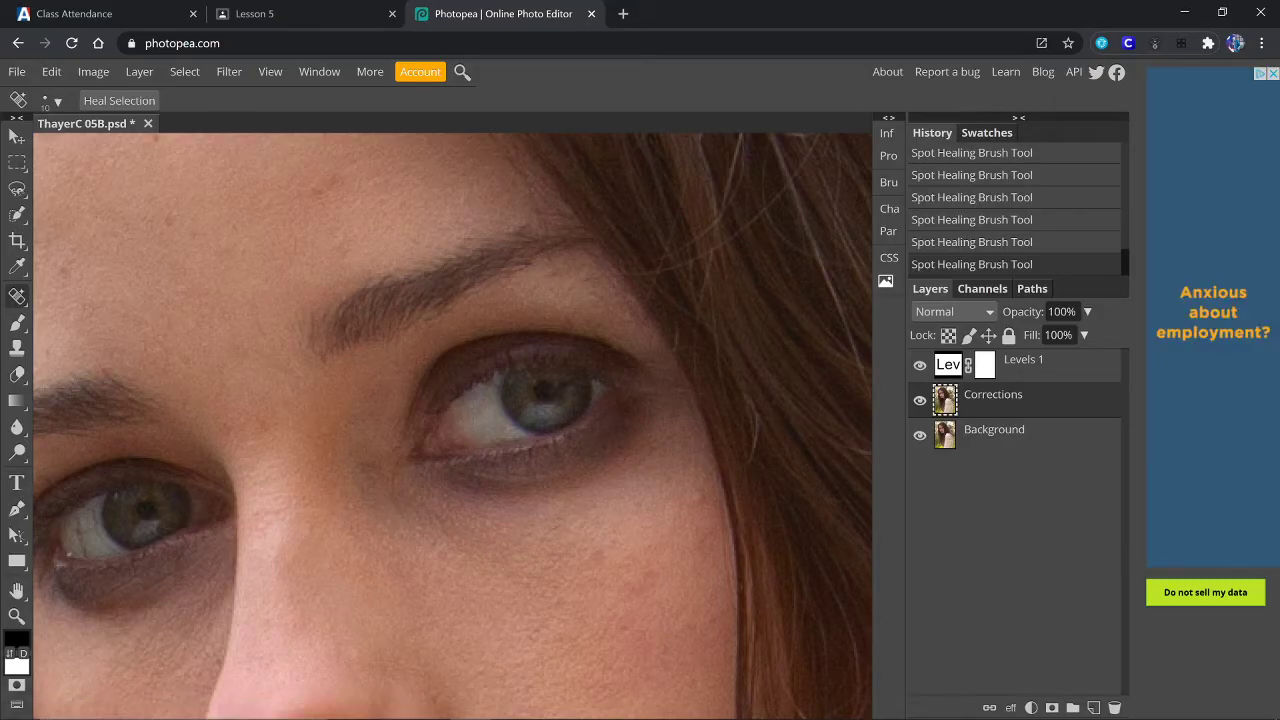
# Step: Heal the vein in the outer white of the woman's right eye, undoing the first long stroke and using a shorter one
pyautogui.click(16, 616)
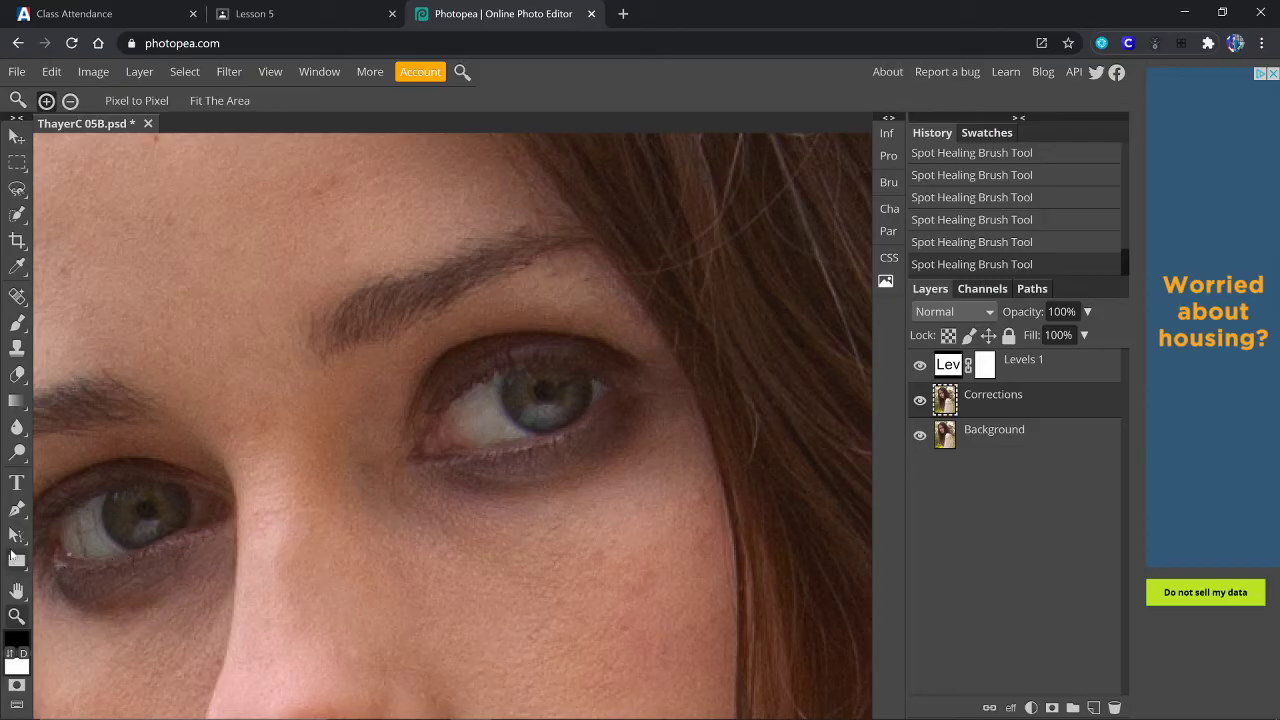
pyautogui.click(16, 590)
pyautogui.moveTo(124, 572); pyautogui.dragTo(471, 429)
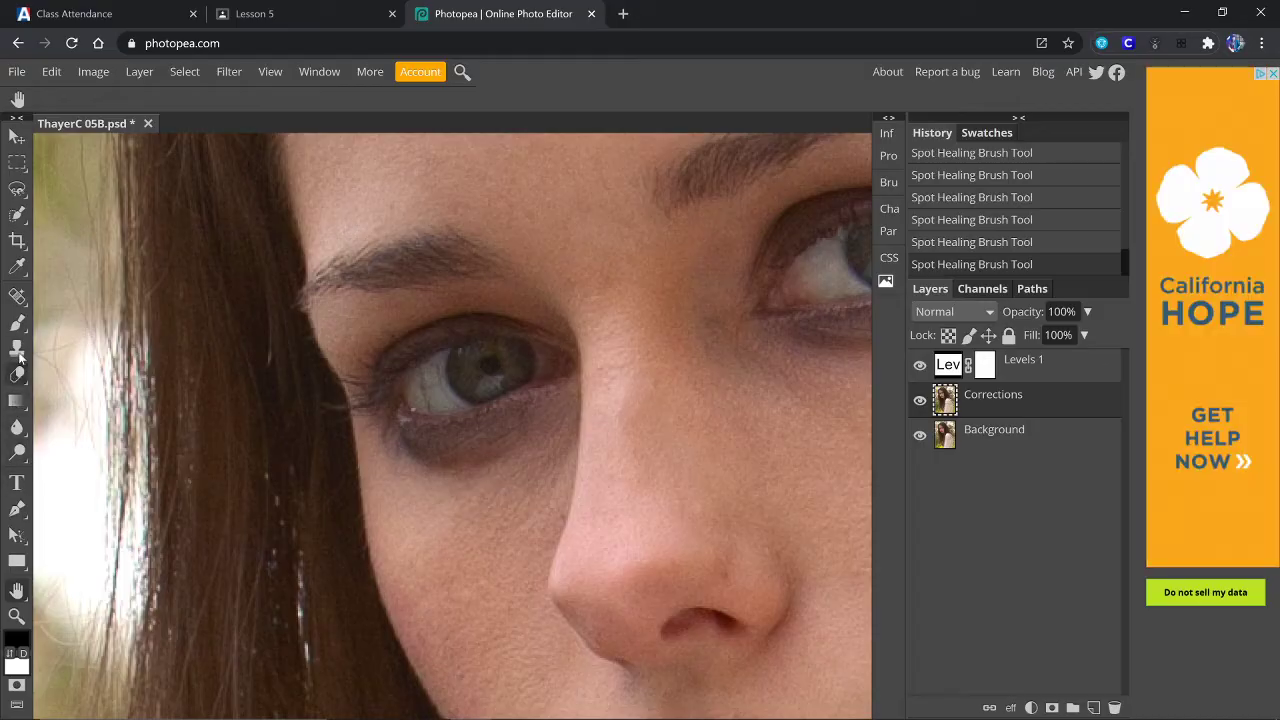
pyautogui.click(17, 296)
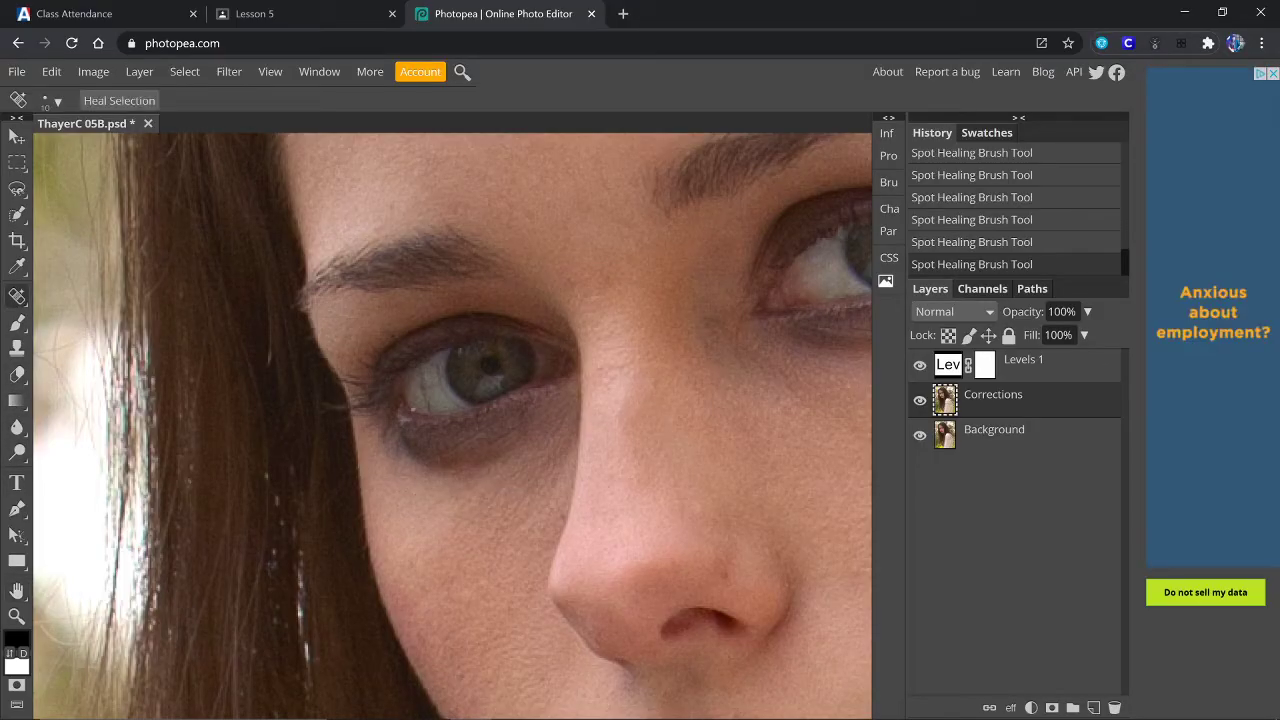
pyautogui.moveTo(434, 364); pyautogui.dragTo(460, 410)
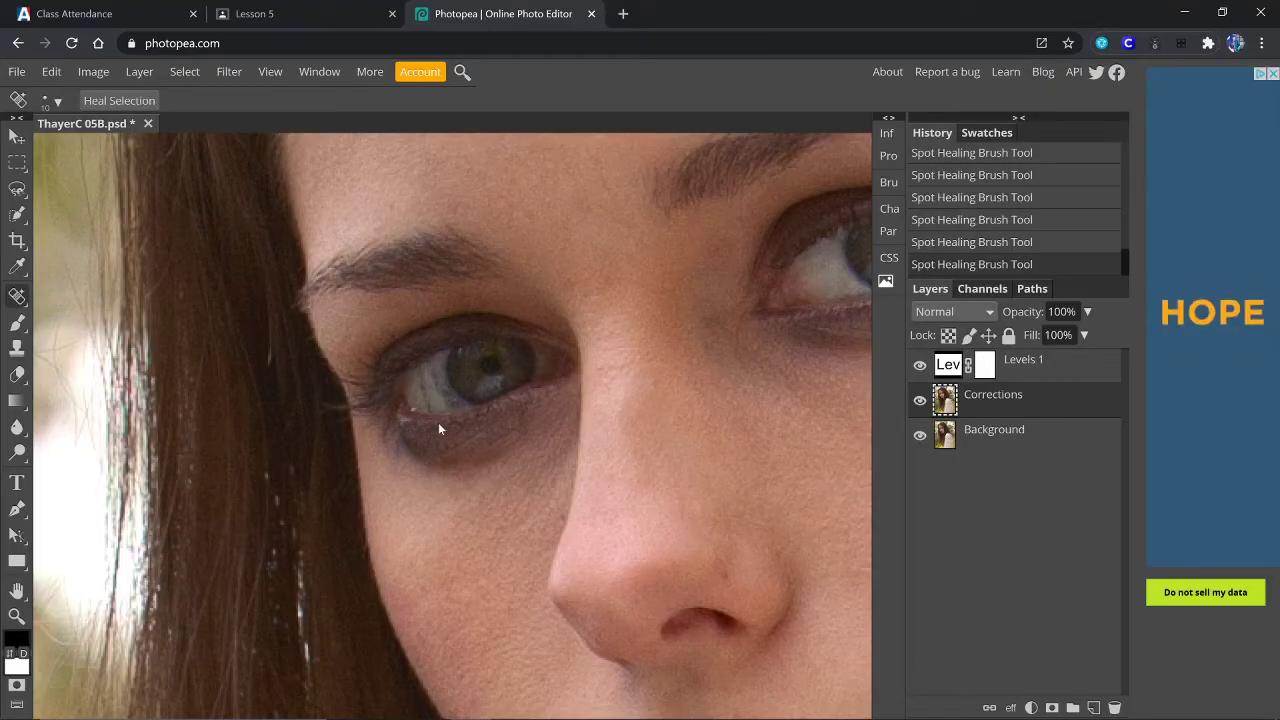
pyautogui.hotkey('ctrl', 'z')
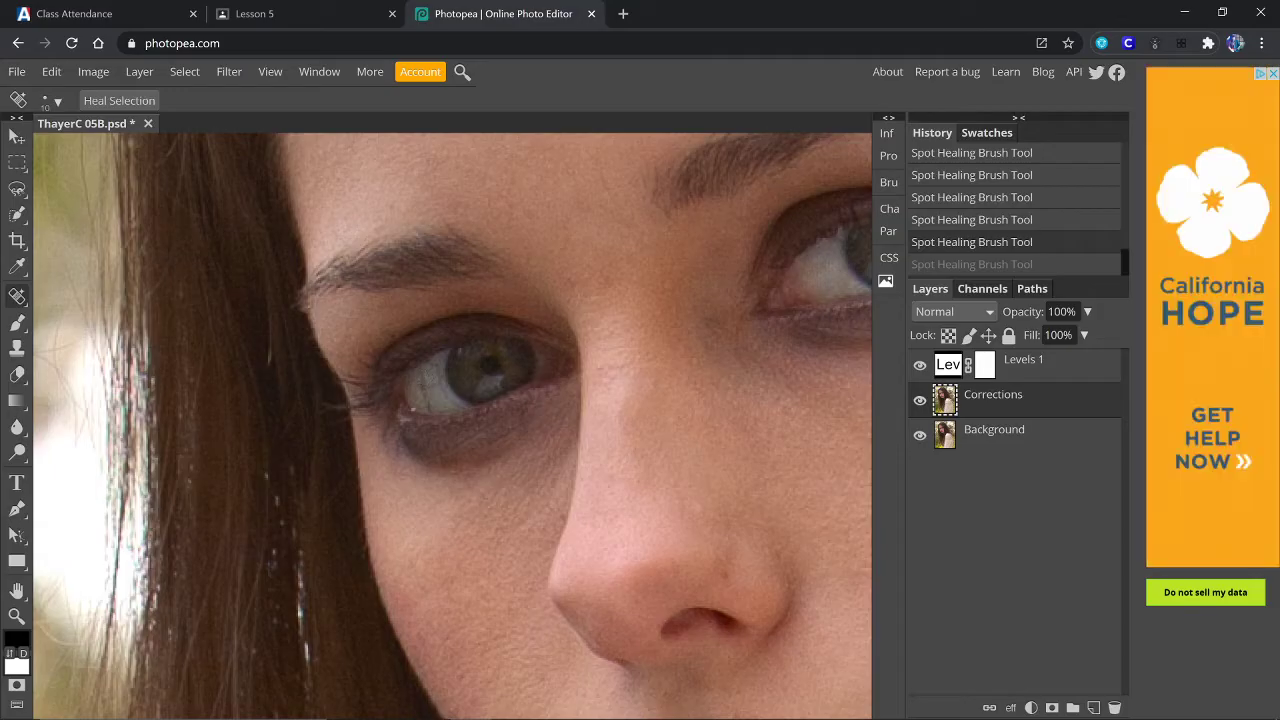
pyautogui.moveTo(421, 376); pyautogui.dragTo(428, 404)
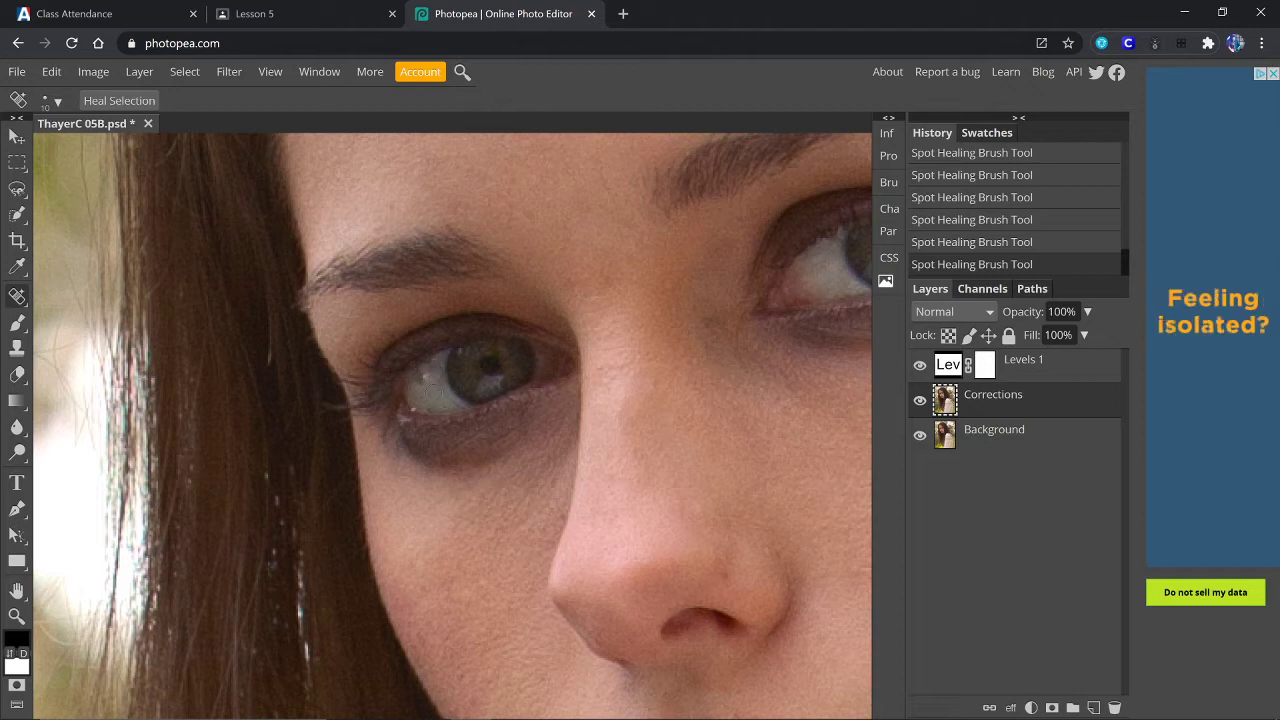
# Step: Touch up the lower white of the woman's right eye beside the iris with short healing strokes, undoing the unwanted ones
pyautogui.moveTo(435, 387); pyautogui.dragTo(456, 406)
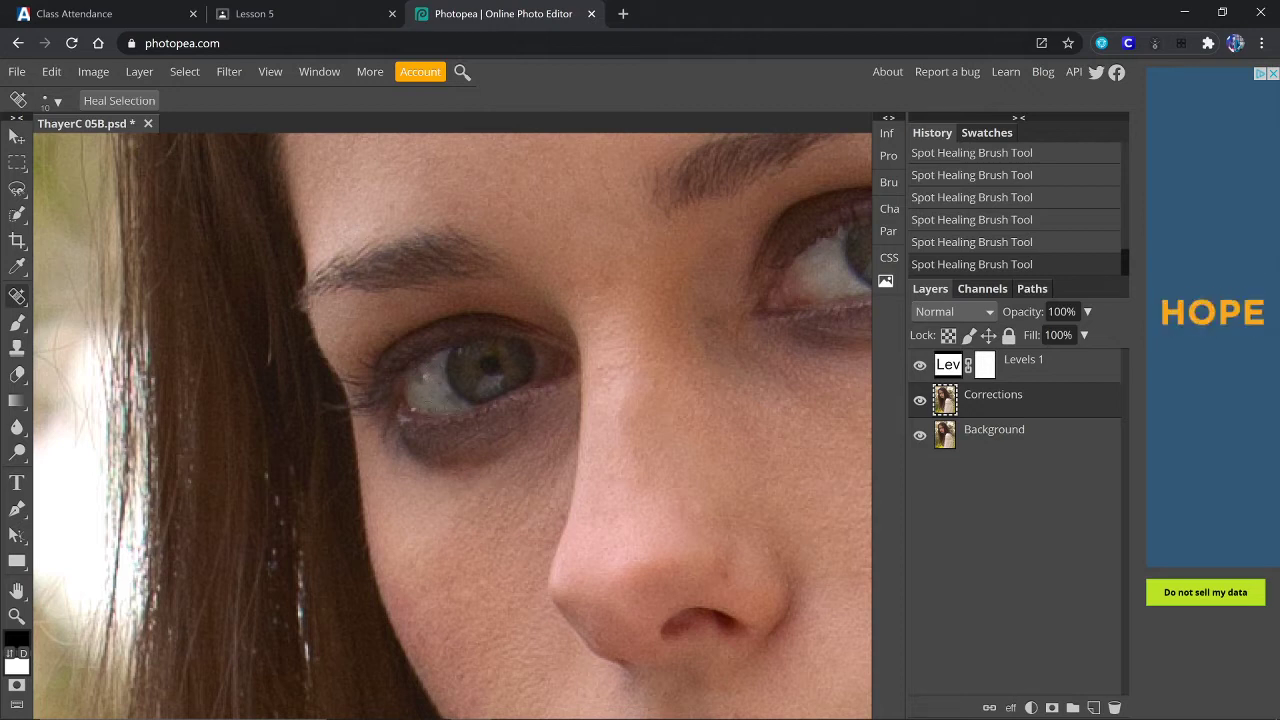
pyautogui.hotkey('ctrl', 'z')
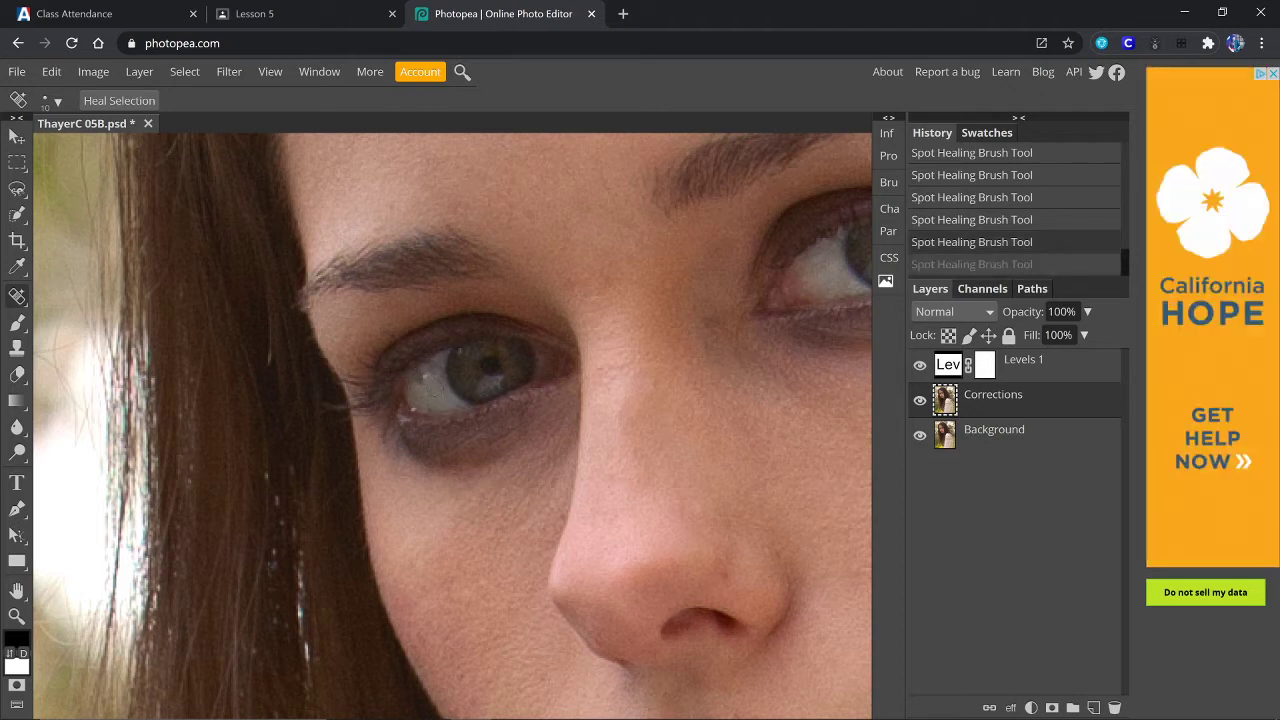
pyautogui.moveTo(435, 387); pyautogui.dragTo(447, 403)
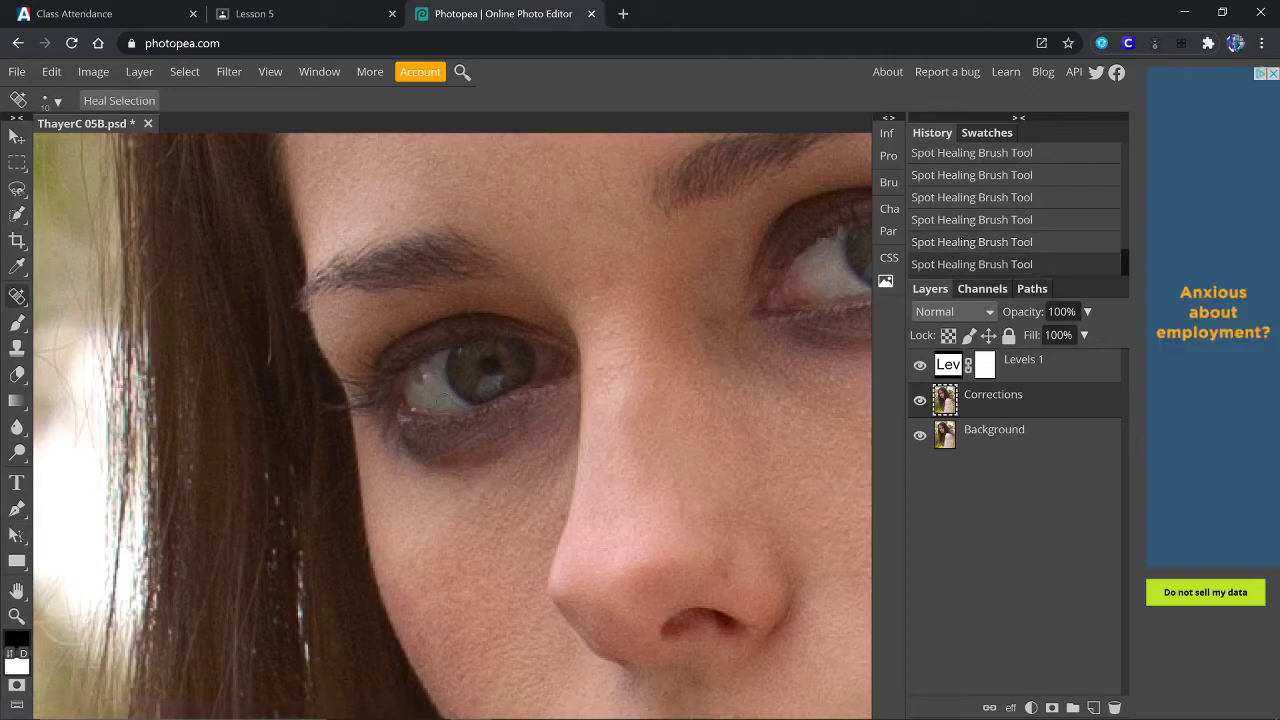
pyautogui.click(446, 401)
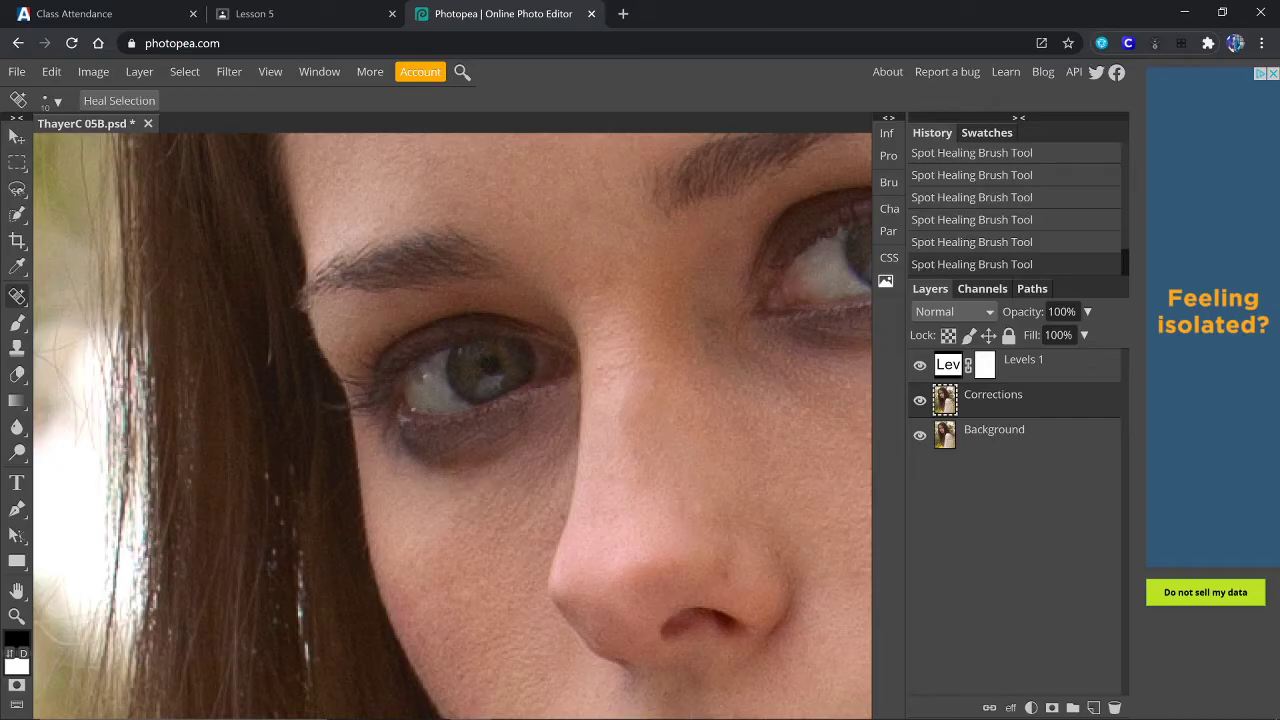
pyautogui.hotkey('ctrl', 'z')
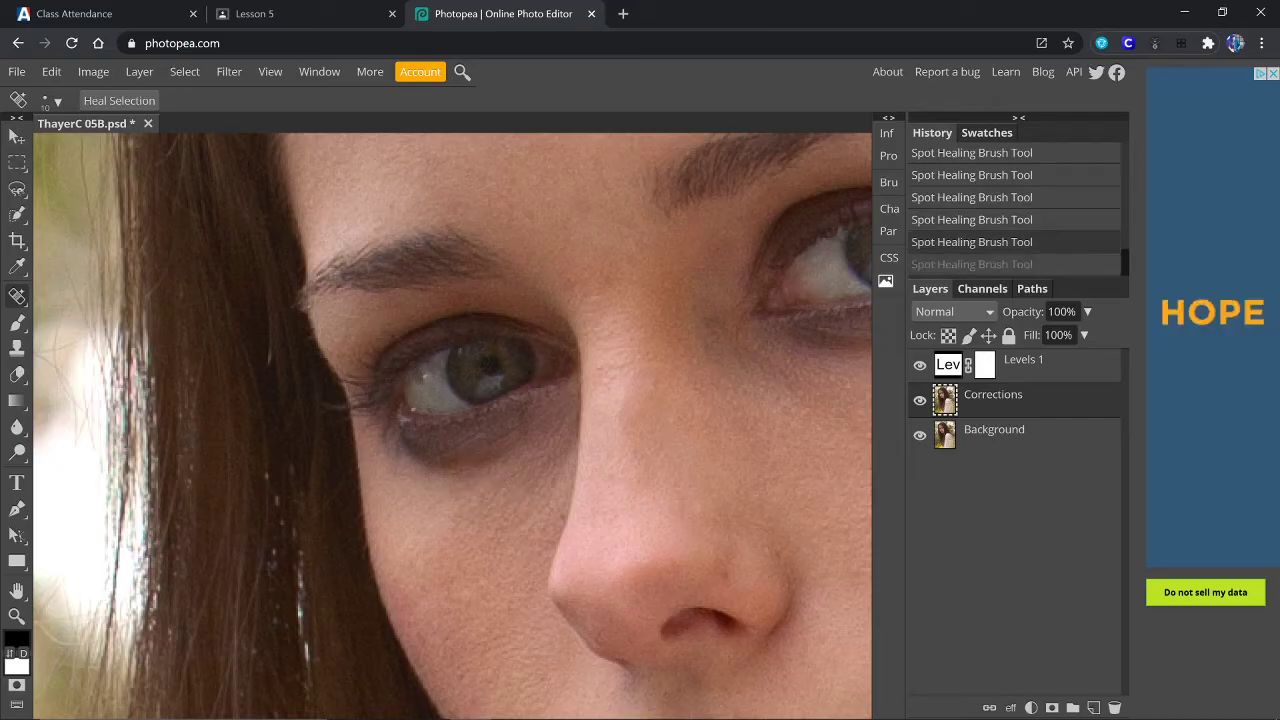
pyautogui.moveTo(450, 405); pyautogui.dragTo(461, 404)
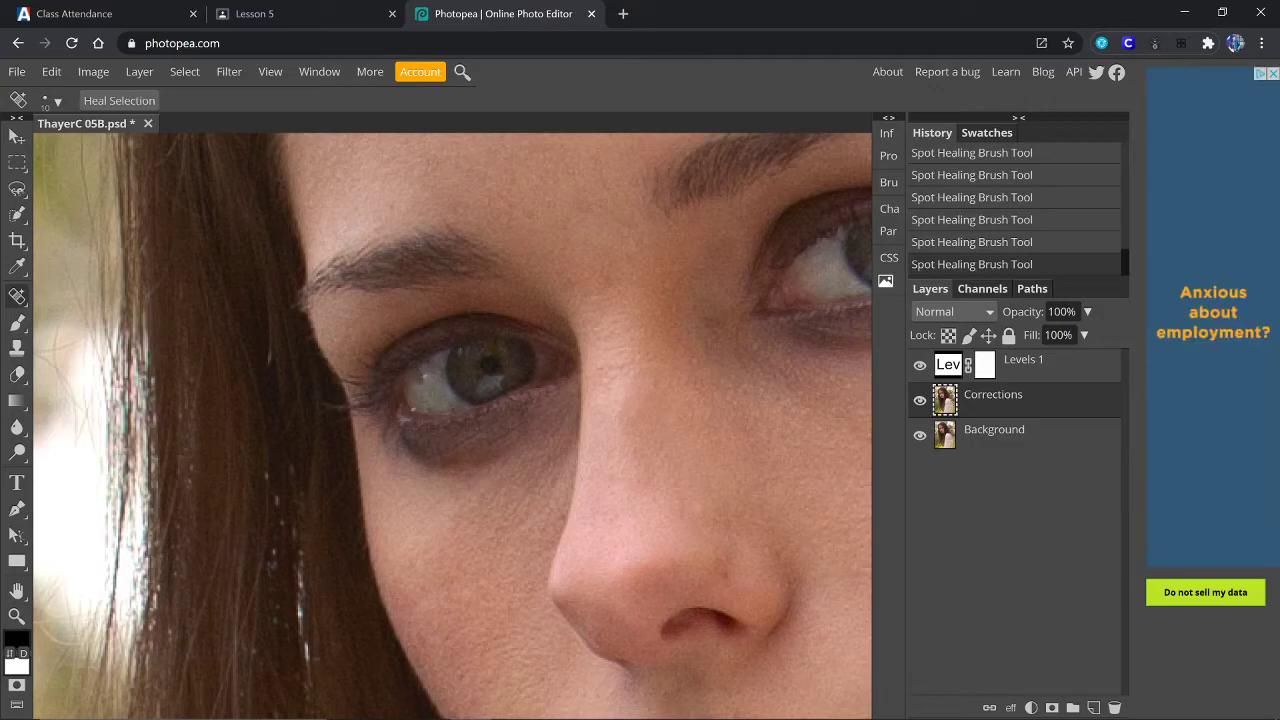
# Step: Heal the remaining veins and specks in the outer white of the woman's right eye with a 7 px healing brush
pyautogui.click(17, 616)
pyautogui.click(451, 399)
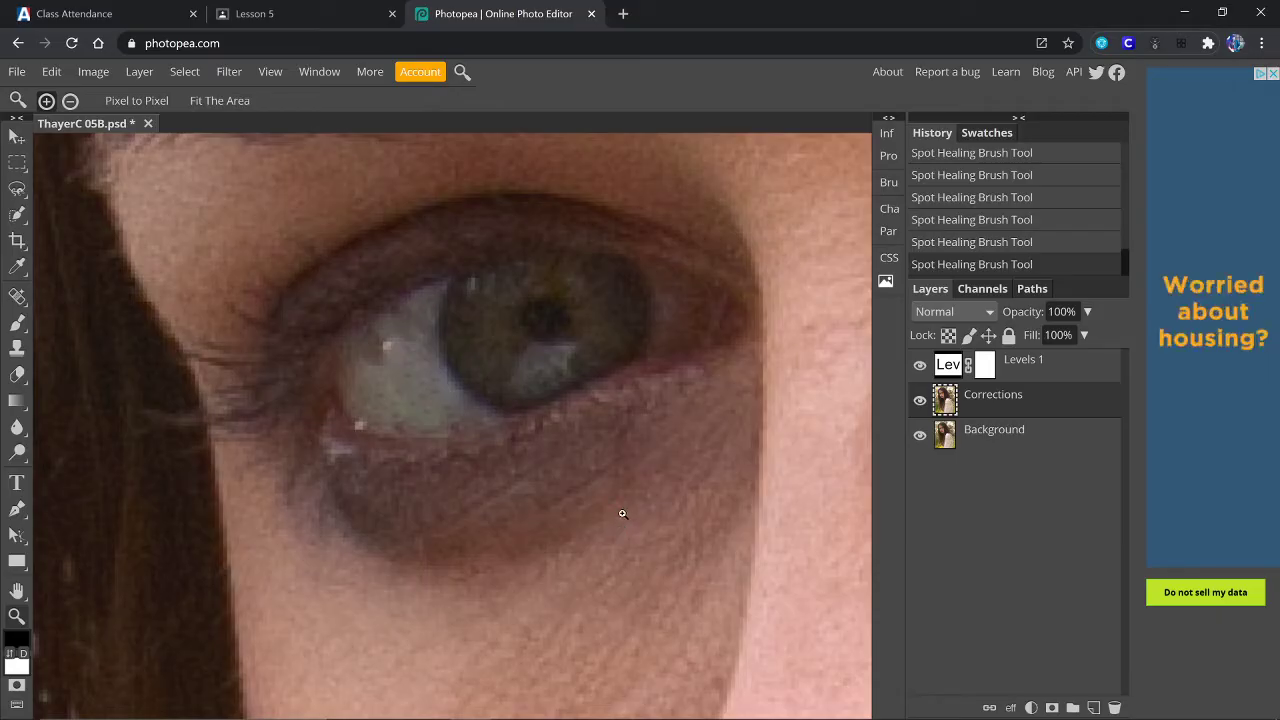
pyautogui.click(18, 296)
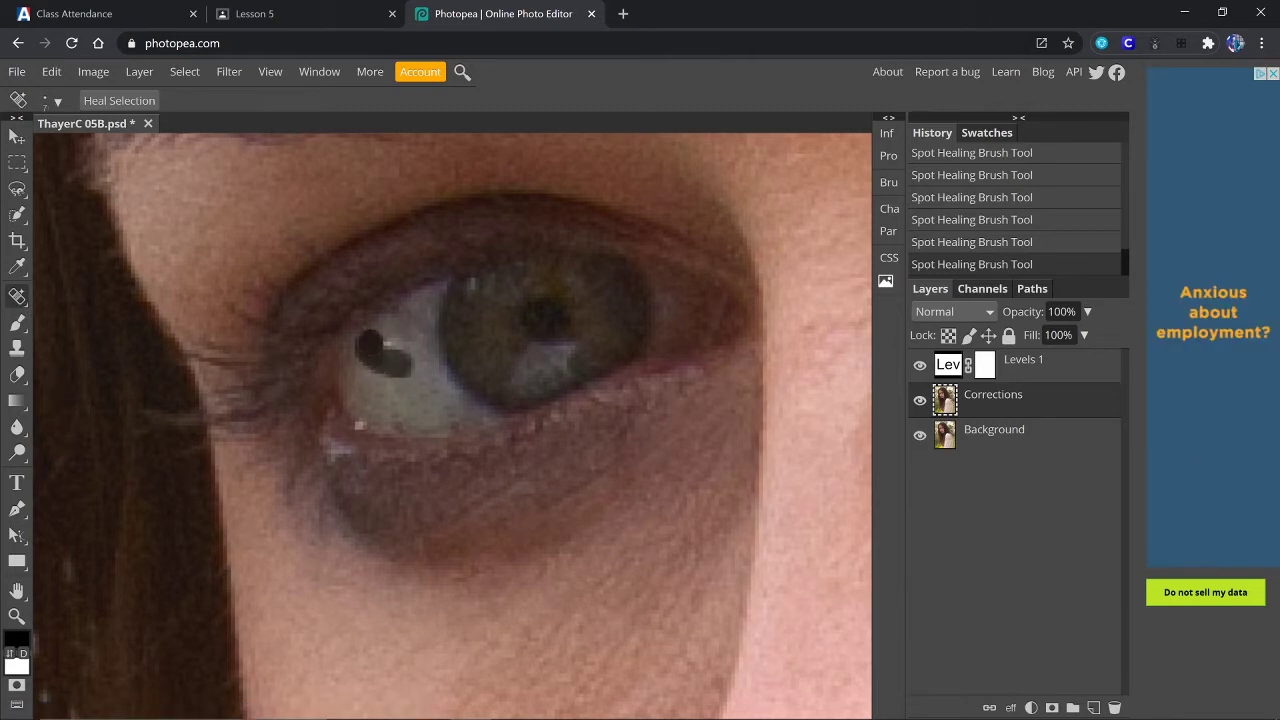
pyautogui.click(392, 361)
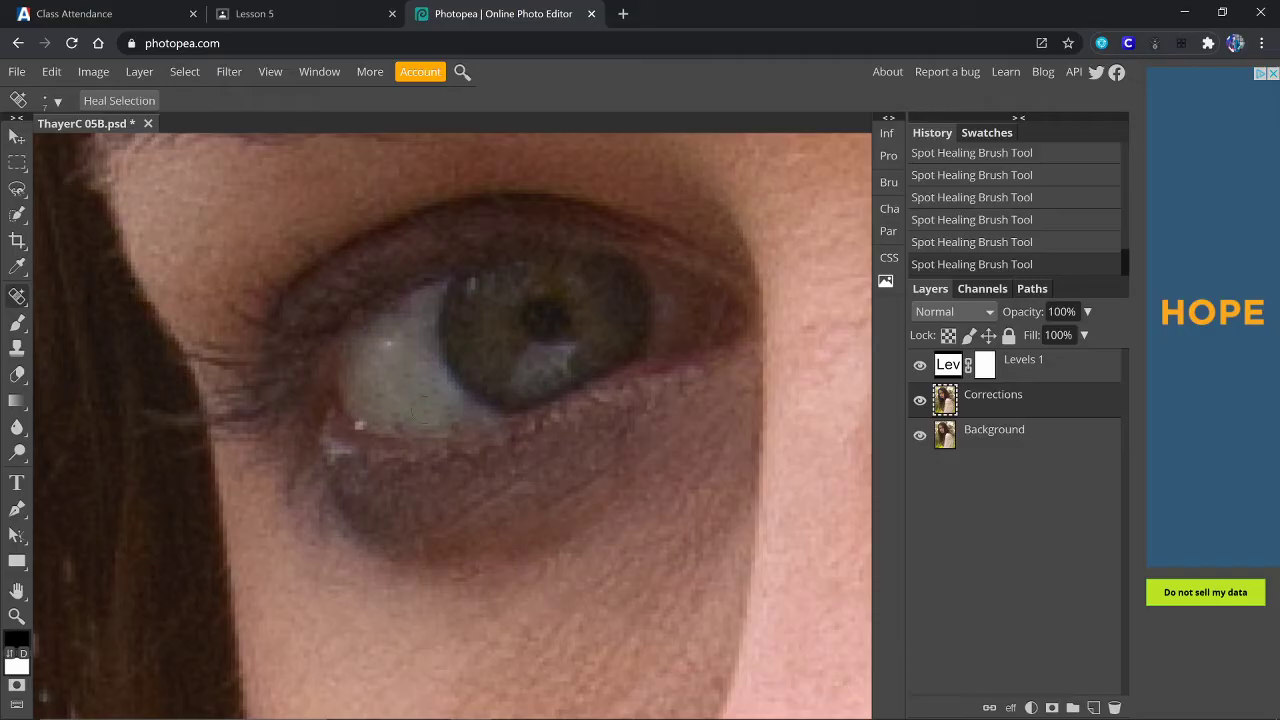
pyautogui.moveTo(424, 408); pyautogui.dragTo(468, 414)
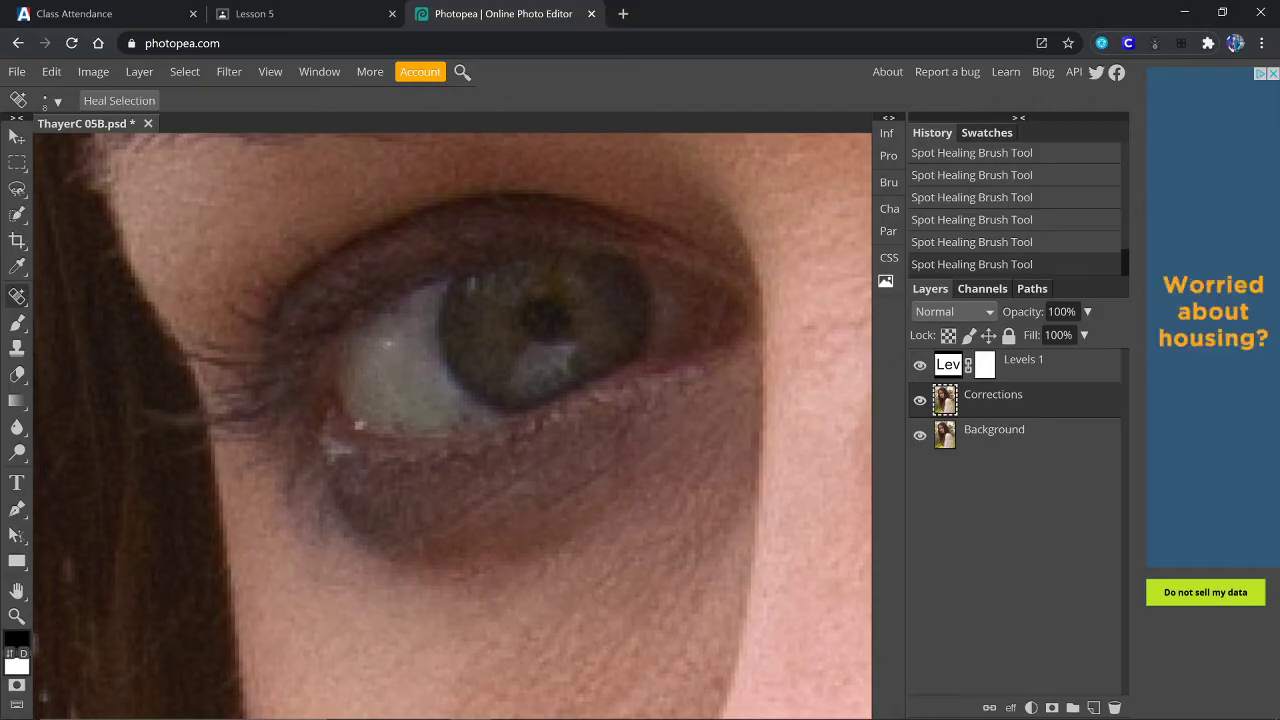
# Step: Heal the dark spots in the middle of the forehead with a 10 px healing brush
pyautogui.press(']')
pyautogui.press(']')
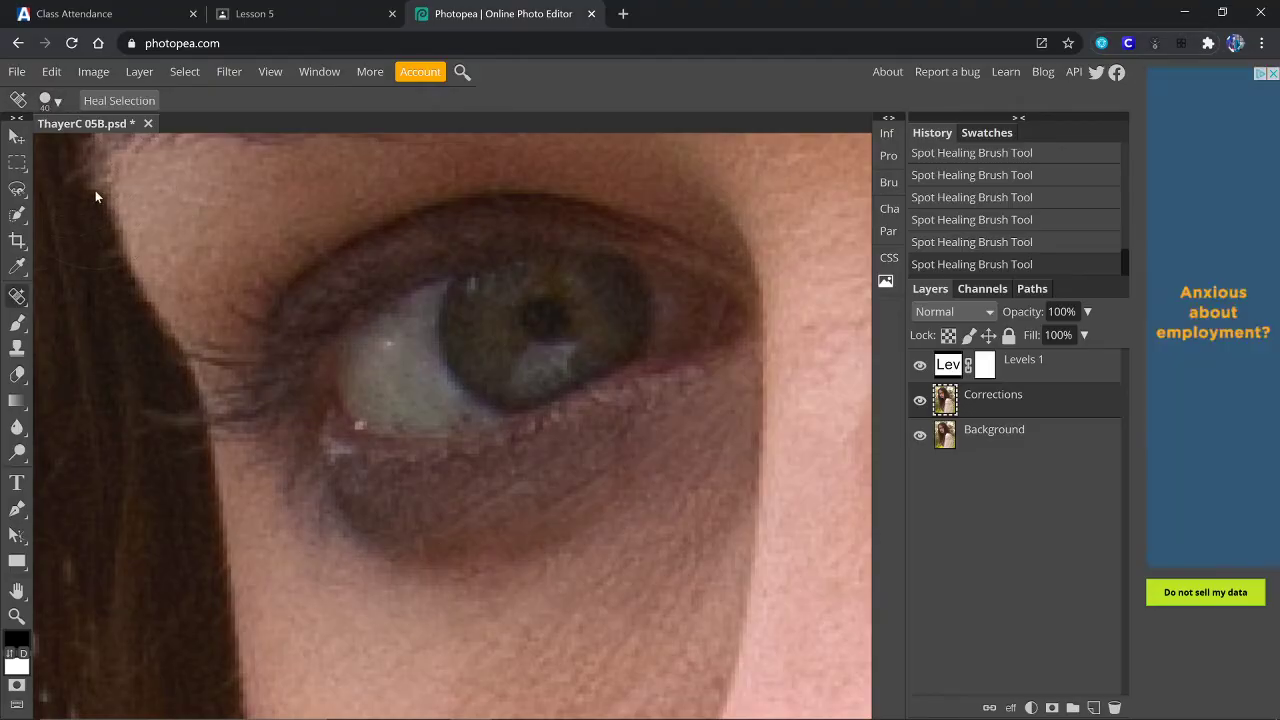
pyautogui.scroll(-5, 95, 190)
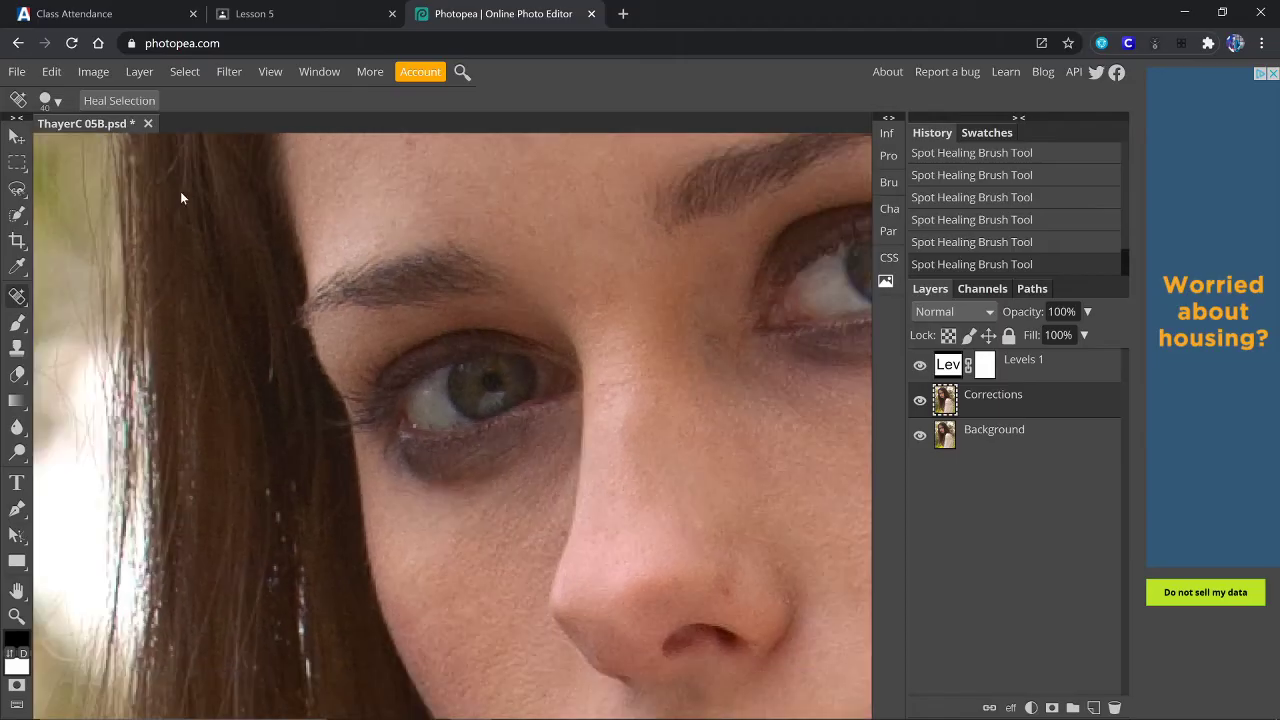
pyautogui.scroll(-3, 393, 229)
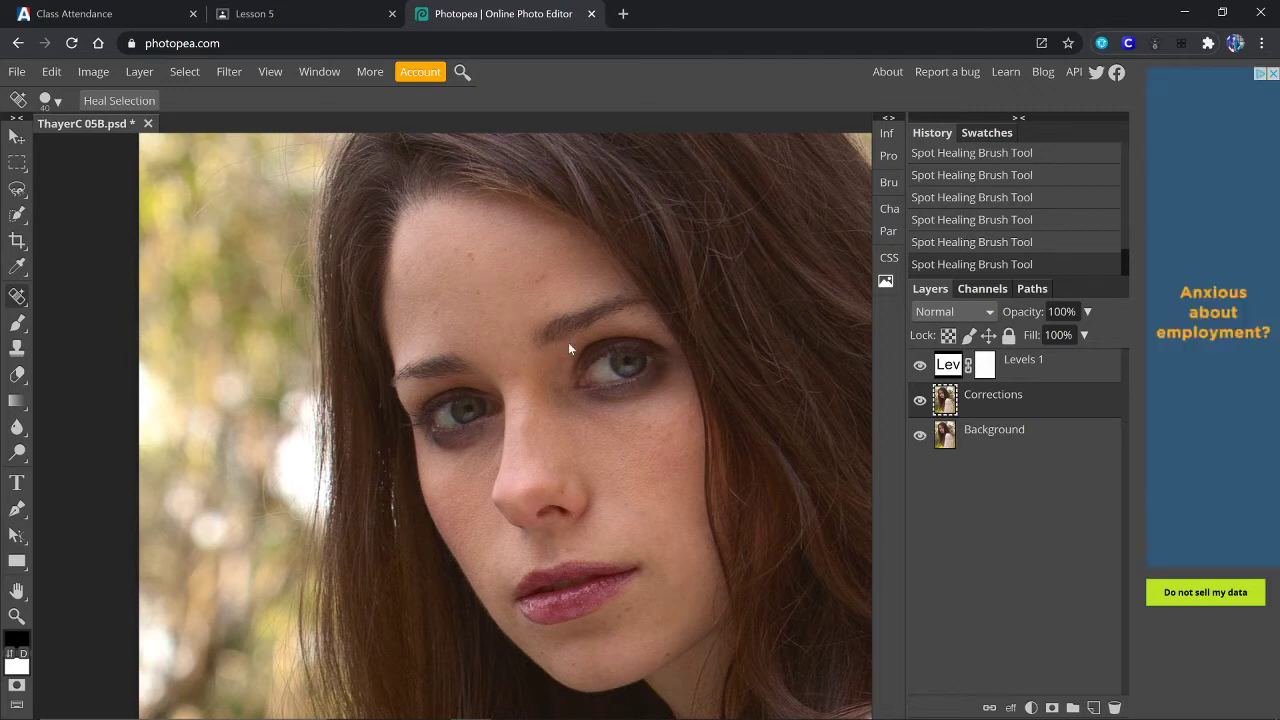
pyautogui.scroll(6, 570, 342)
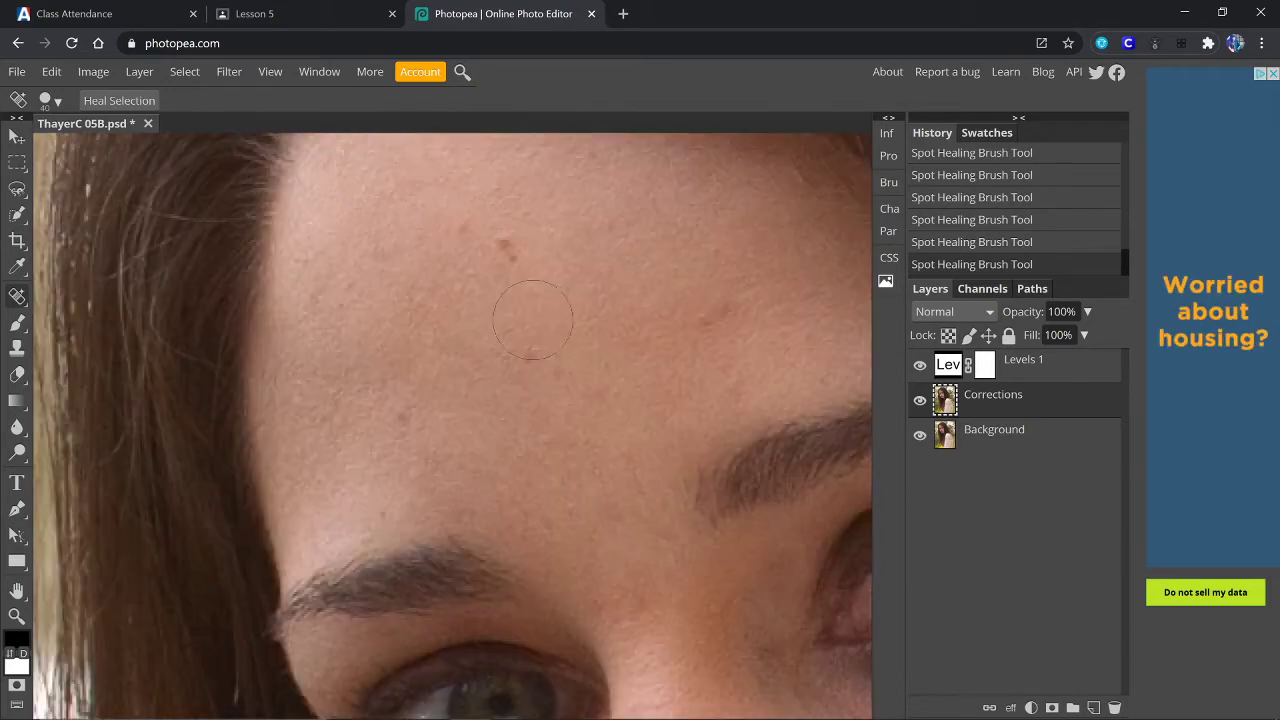
pyautogui.scroll(2, 533, 320)
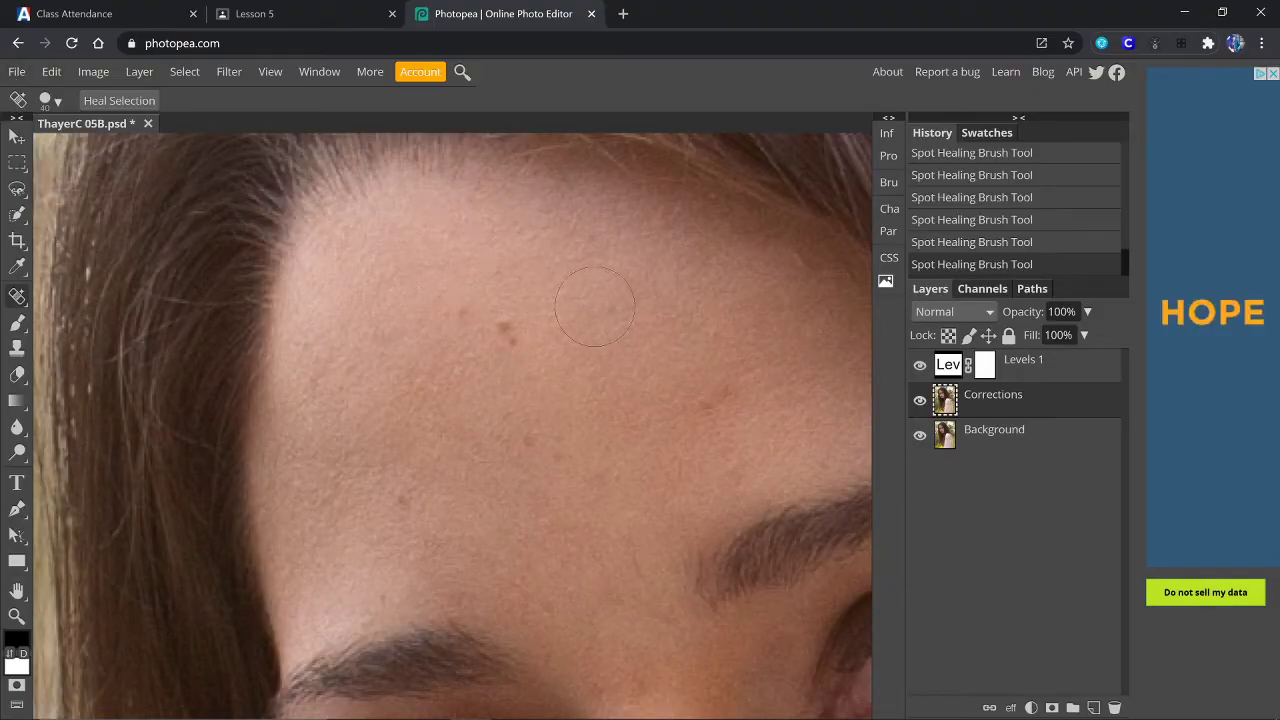
pyautogui.press('[')
pyautogui.press('[')
pyautogui.press('[')
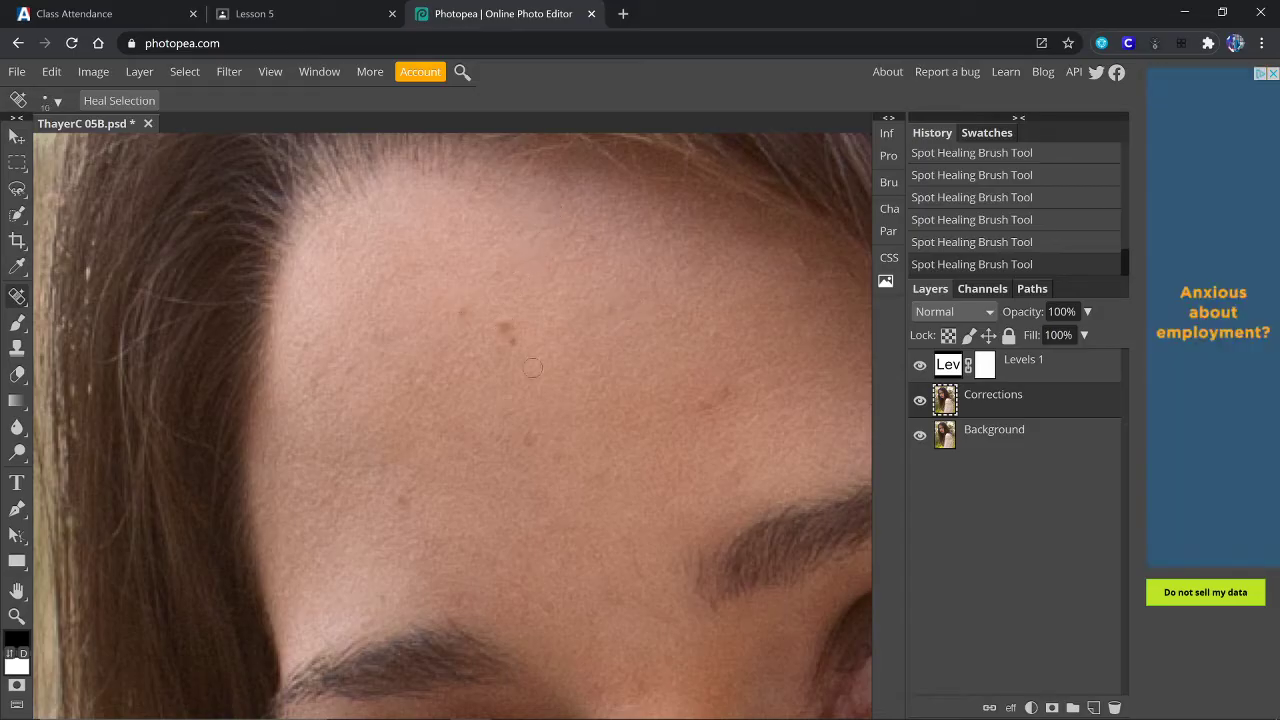
pyautogui.moveTo(524, 435); pyautogui.dragTo(532, 441)
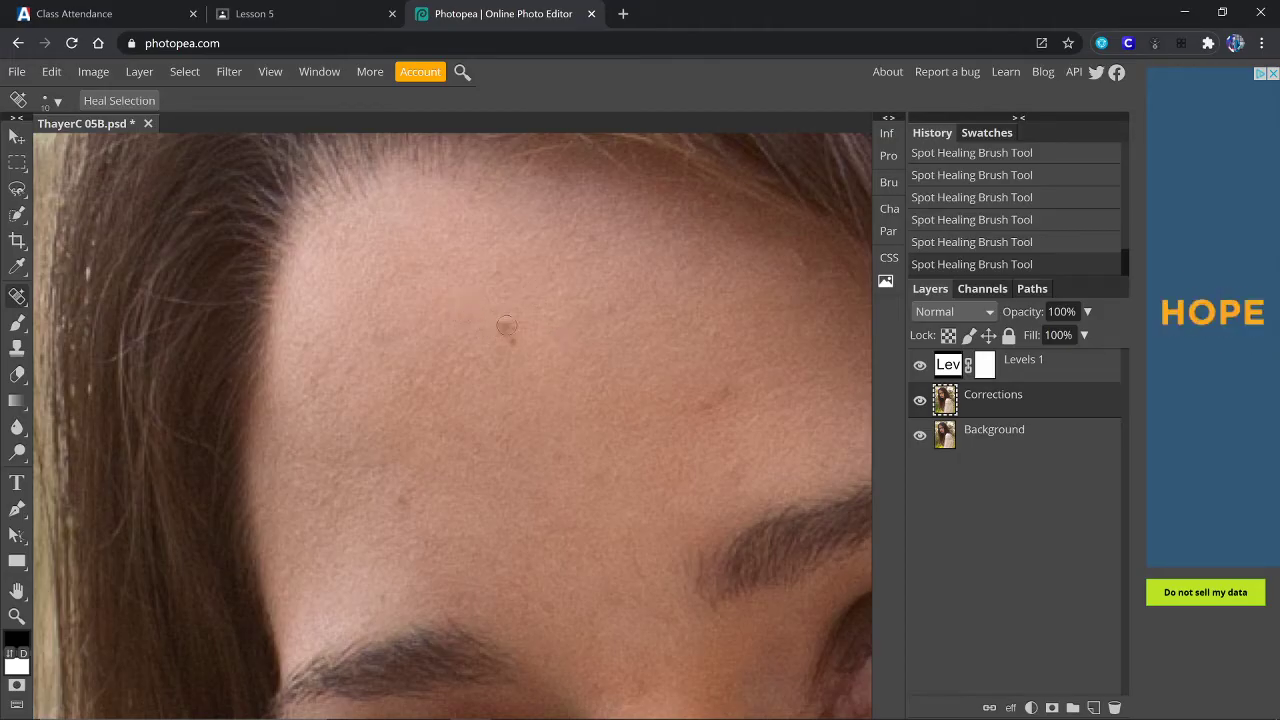
pyautogui.moveTo(514, 343); pyautogui.dragTo(511, 346)
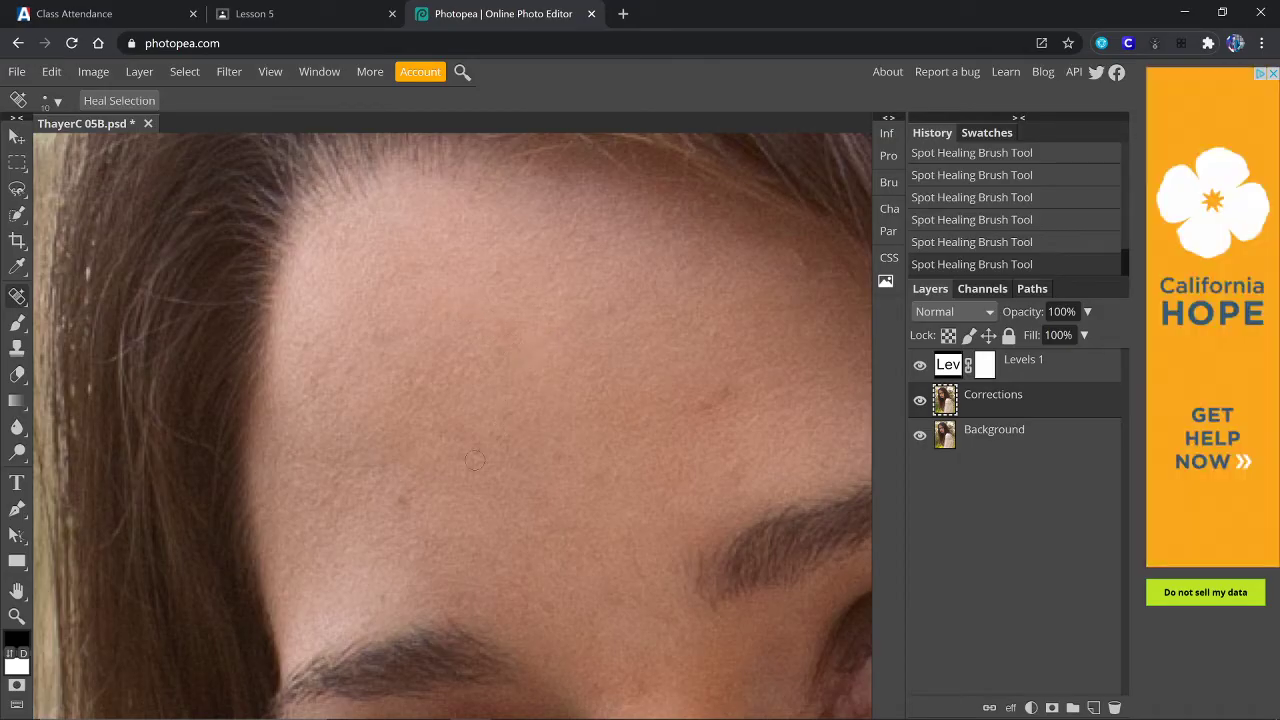
# Step: Heal the spot above the woman's right eyebrow and the reddish mark above her left eyebrow
pyautogui.moveTo(408, 488); pyautogui.dragTo(411, 491)
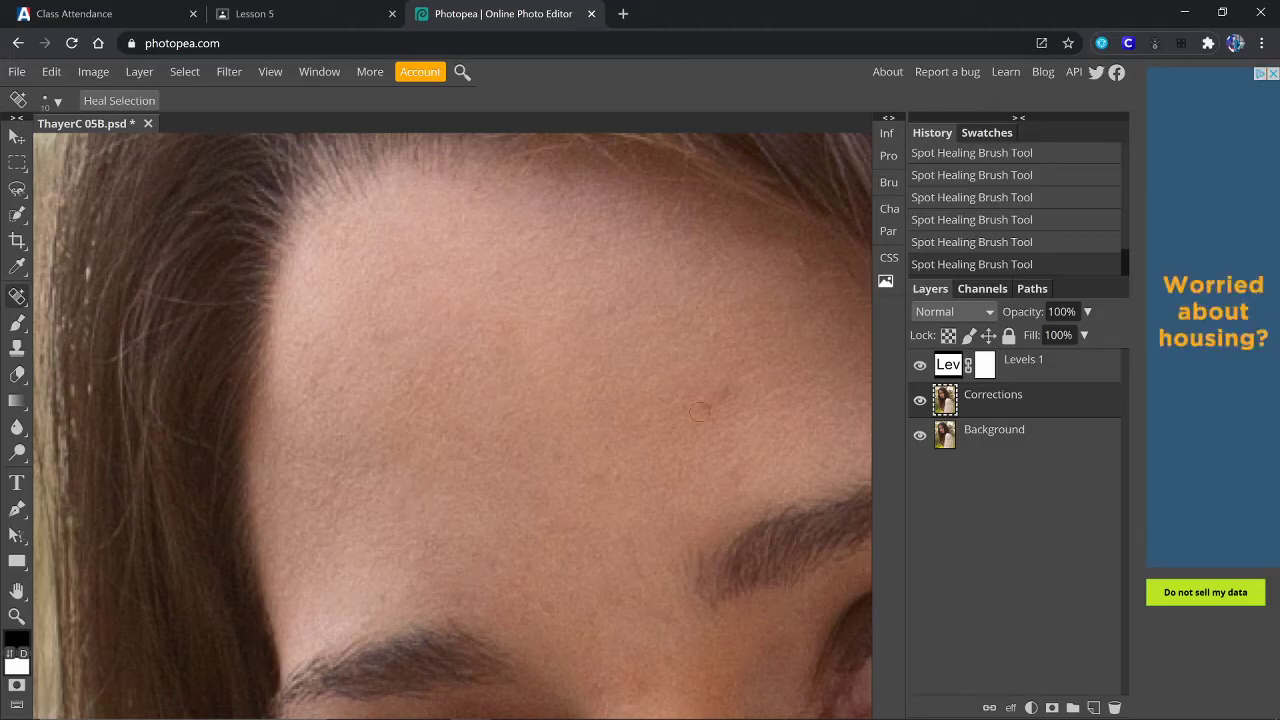
pyautogui.moveTo(699, 412); pyautogui.dragTo(702, 404)
pyautogui.click(727, 390)
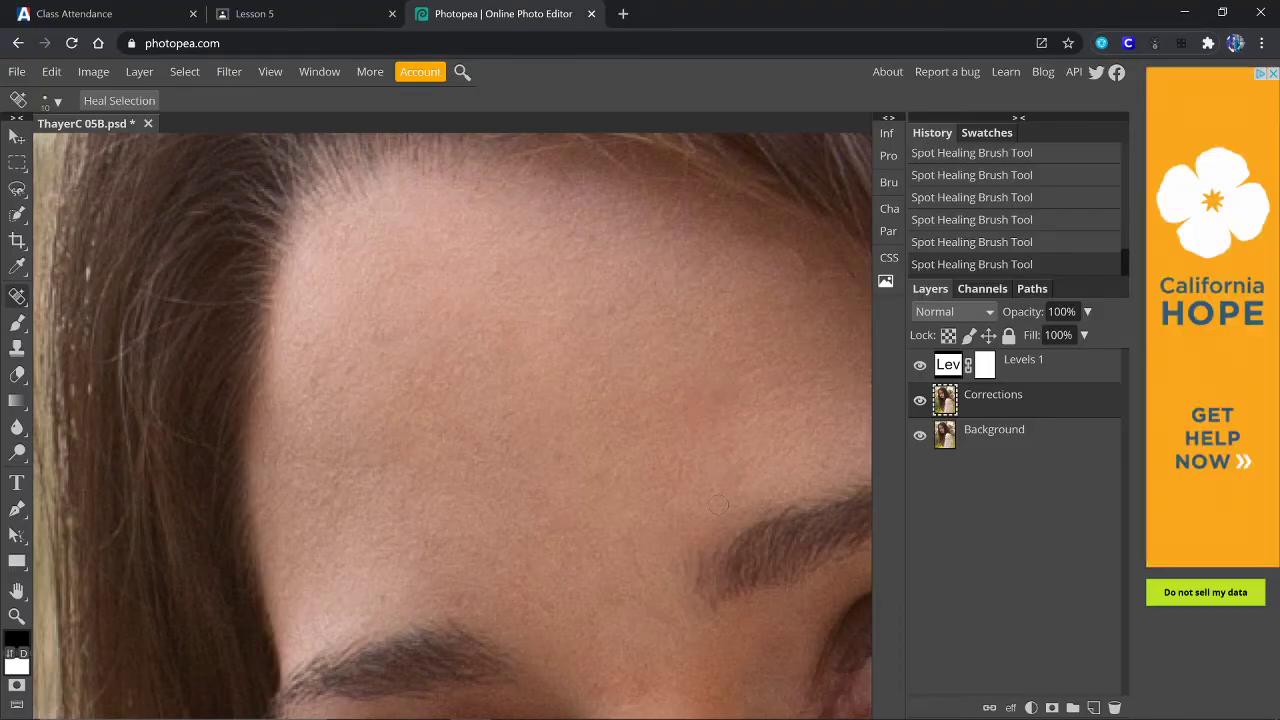
# Step: Heal the small blemishes on the woman's right cheek beside the corner of her mouth
pyautogui.scroll(-3, 612, 470)
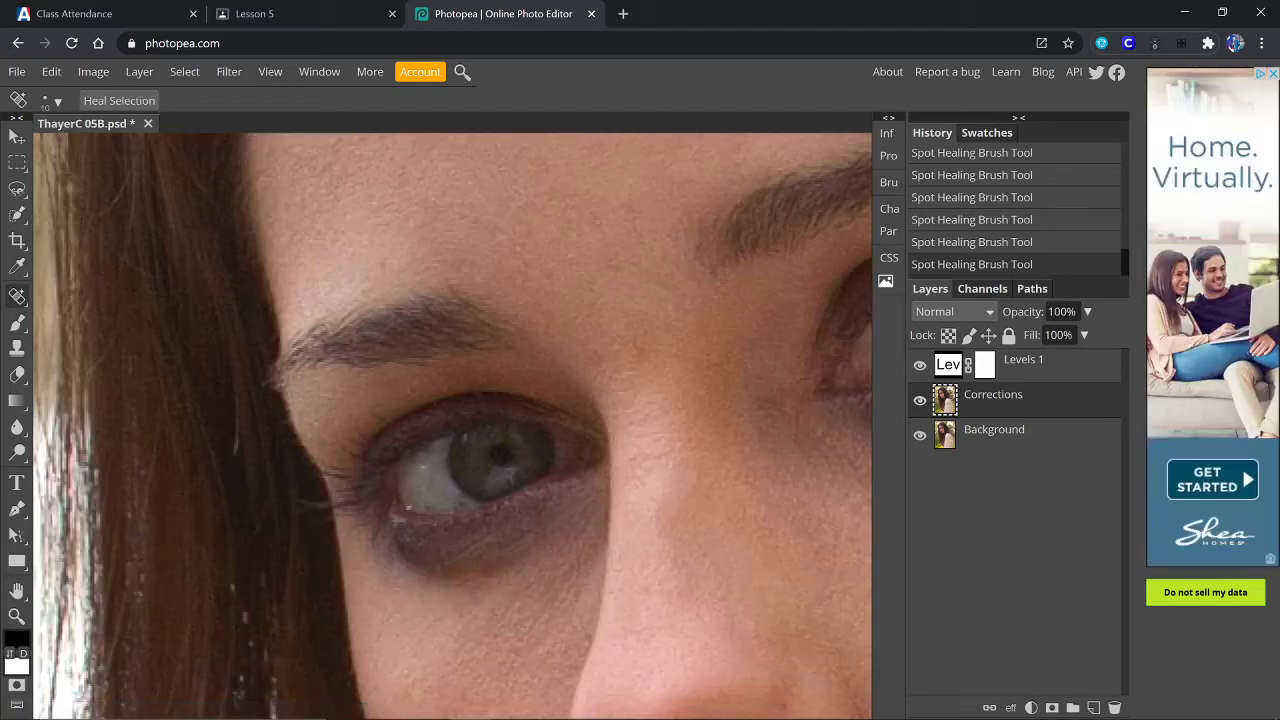
pyautogui.scroll(-2, 490, 500)
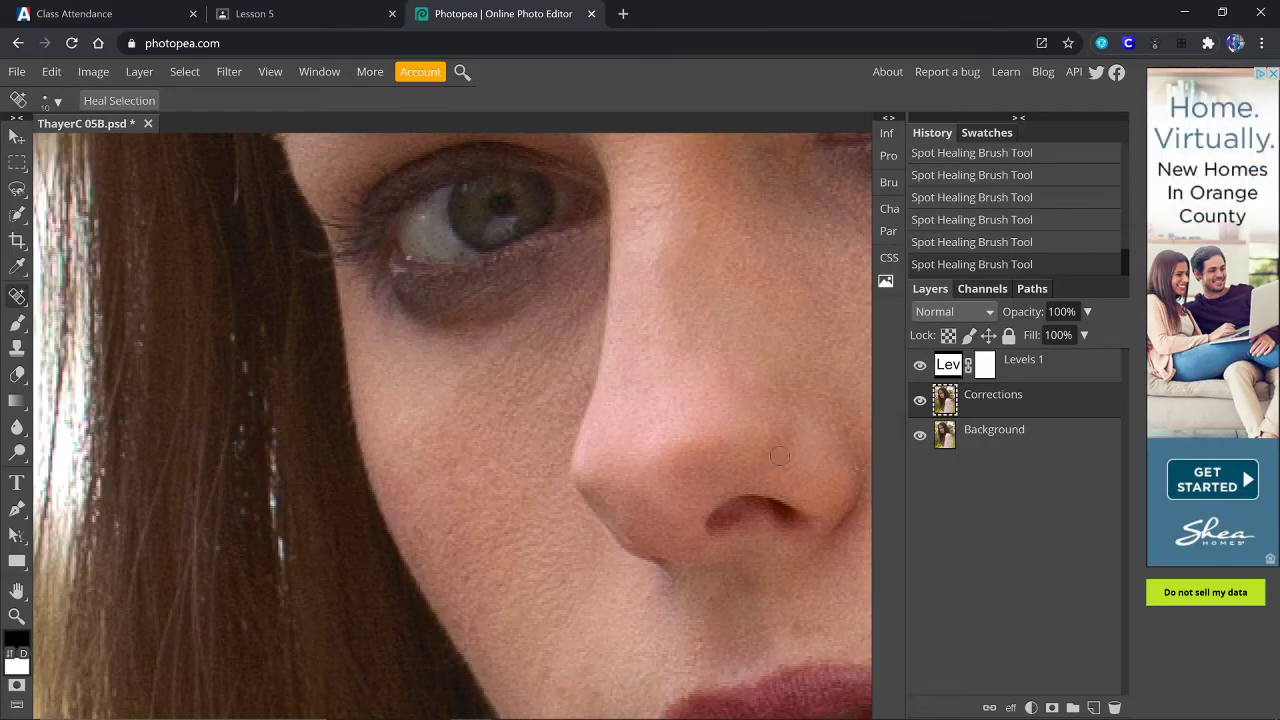
pyautogui.scroll(-2, 784, 479)
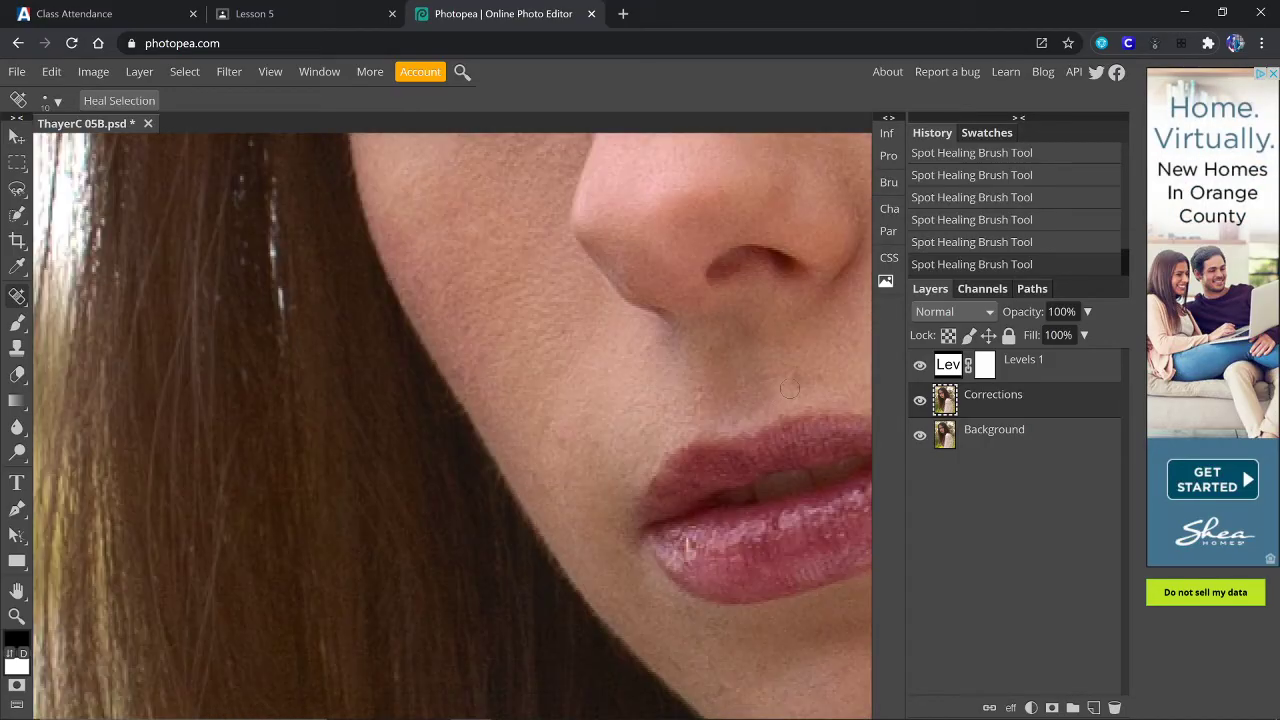
pyautogui.click(557, 437)
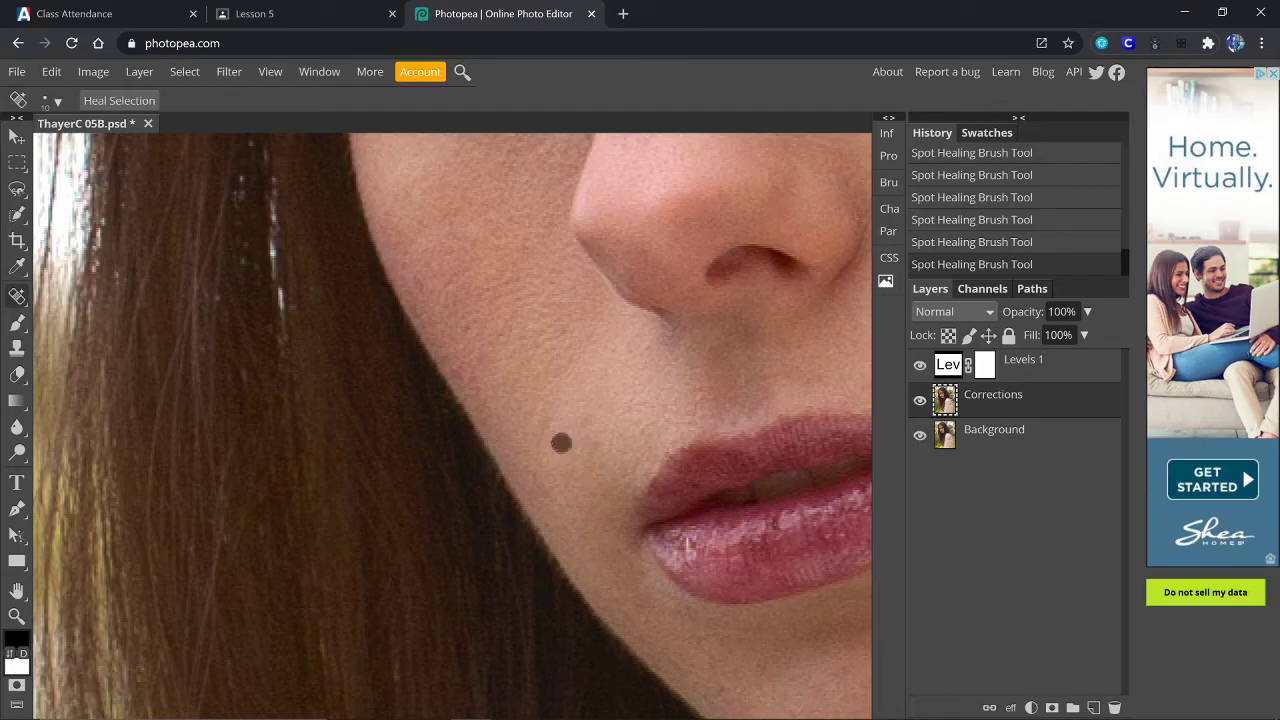
pyautogui.click(597, 445)
# Step: Heal the dark spots on the chin, along the jaw and below the left corner of the woman's mouth
pyautogui.scroll(-2, 615, 541)
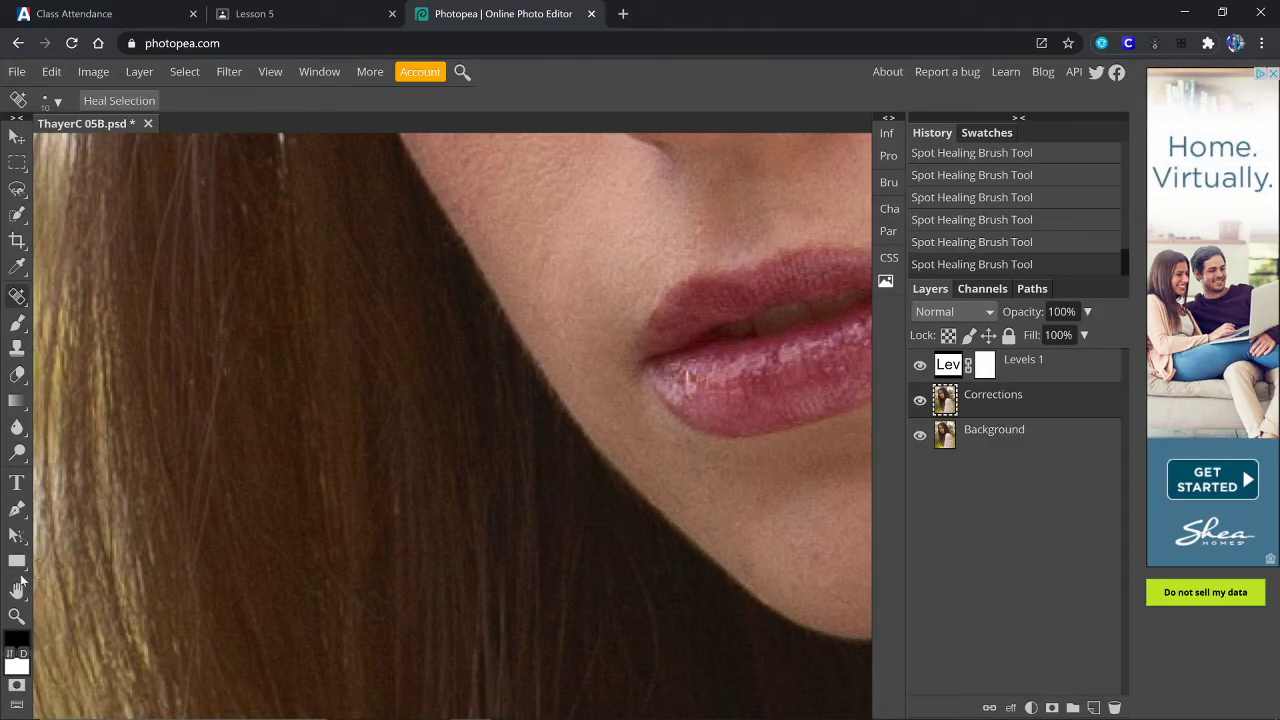
pyautogui.press('space')
pyautogui.moveTo(734, 351); pyautogui.dragTo(314, 394)
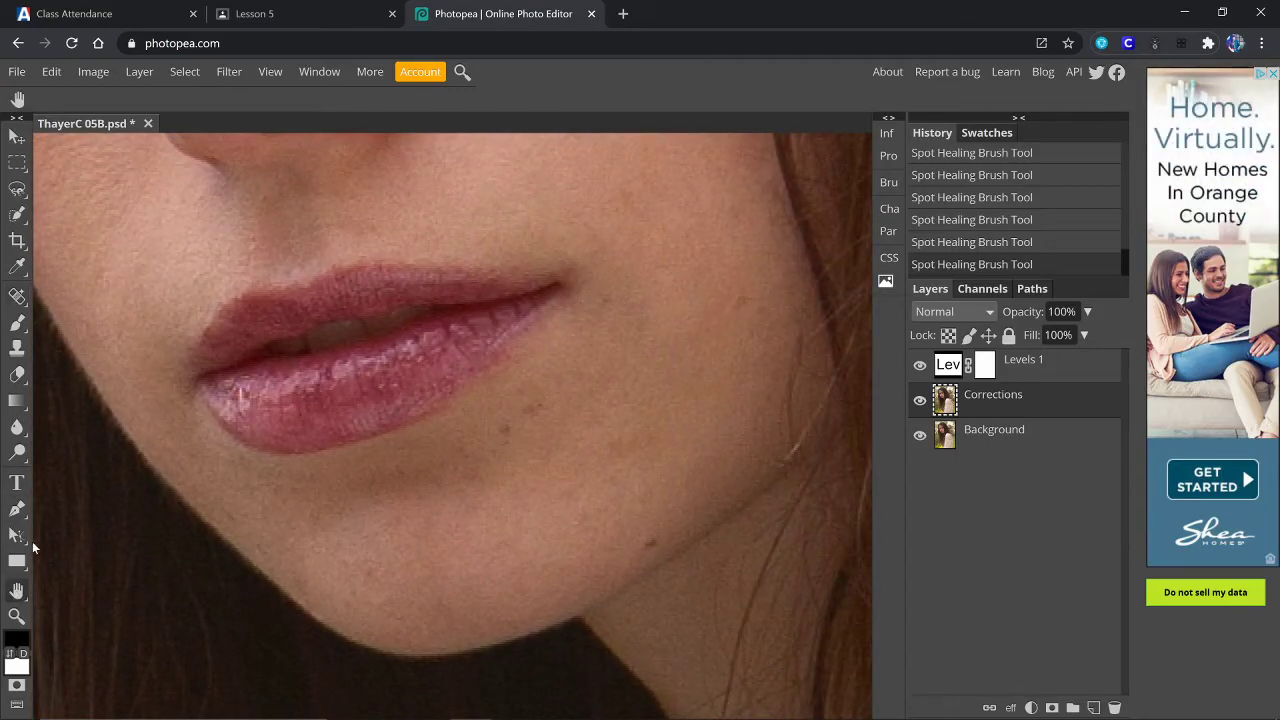
pyautogui.click(18, 296)
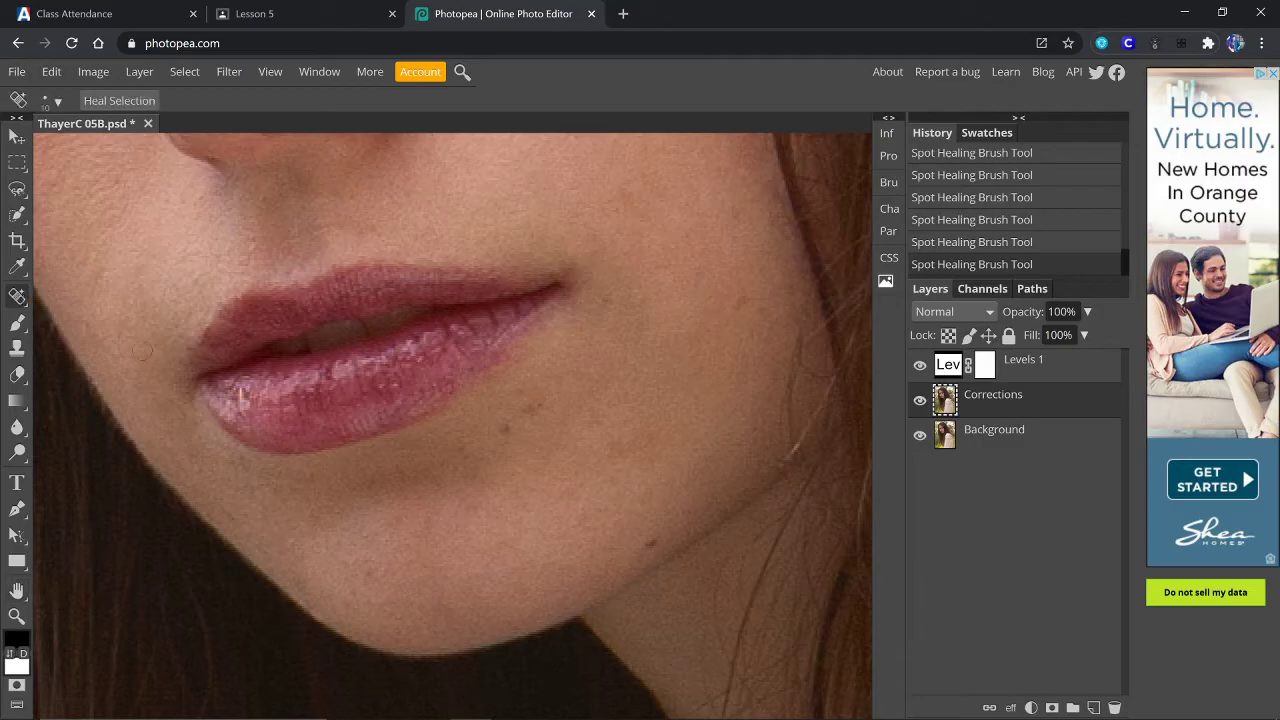
pyautogui.click(367, 572)
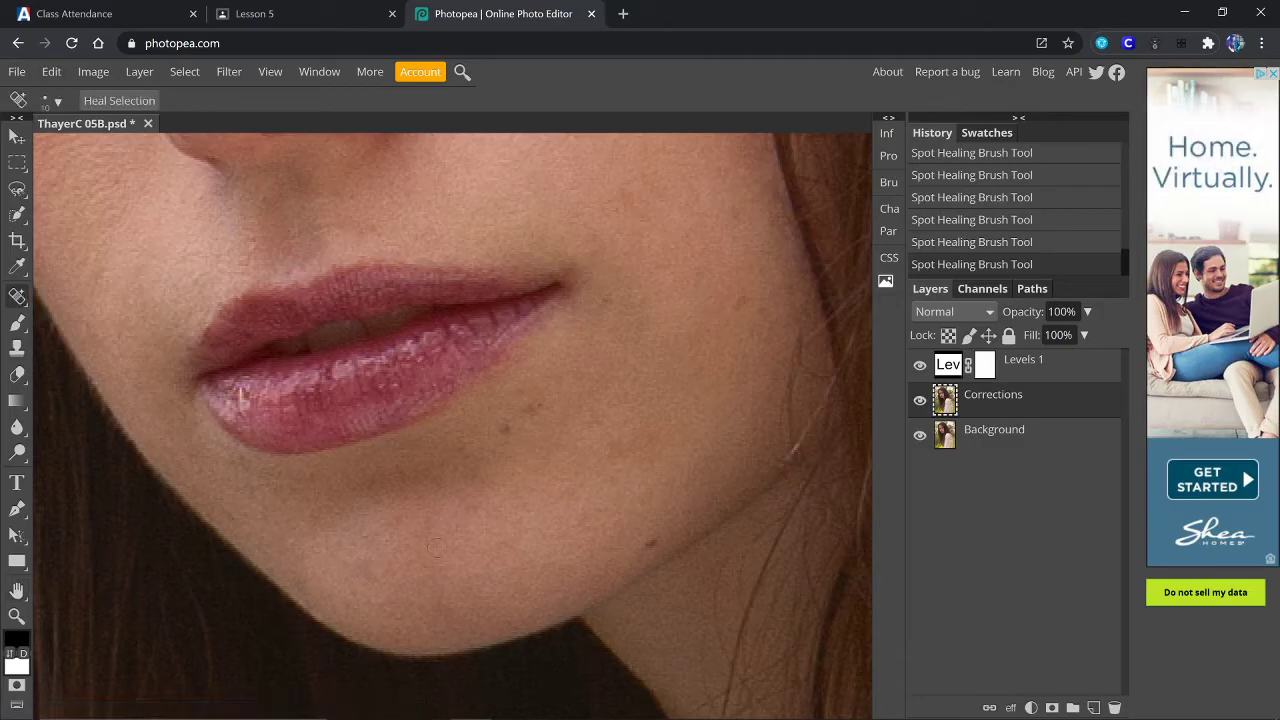
pyautogui.click(504, 429)
pyautogui.moveTo(612, 447); pyautogui.dragTo(654, 450)
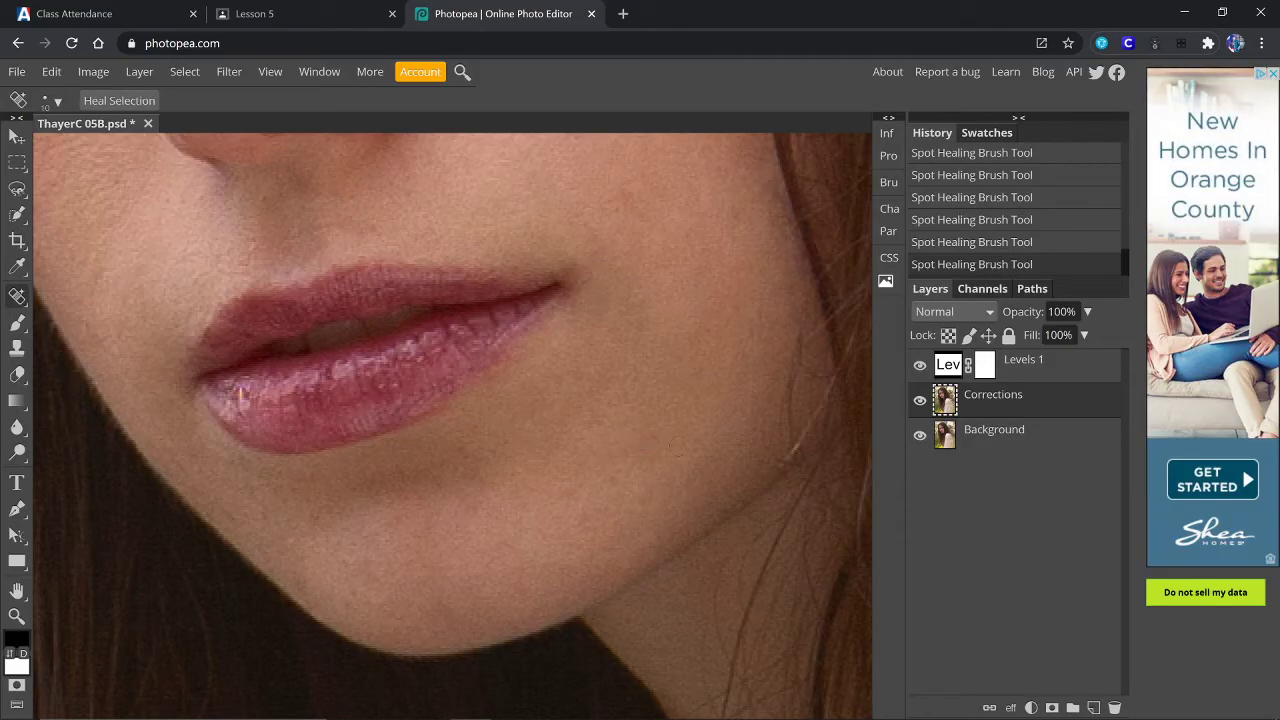
# Step: Heal the blemishes on the woman's left cheek, between the nose and the corner of the mouth
pyautogui.scroll(5, 620, 445)
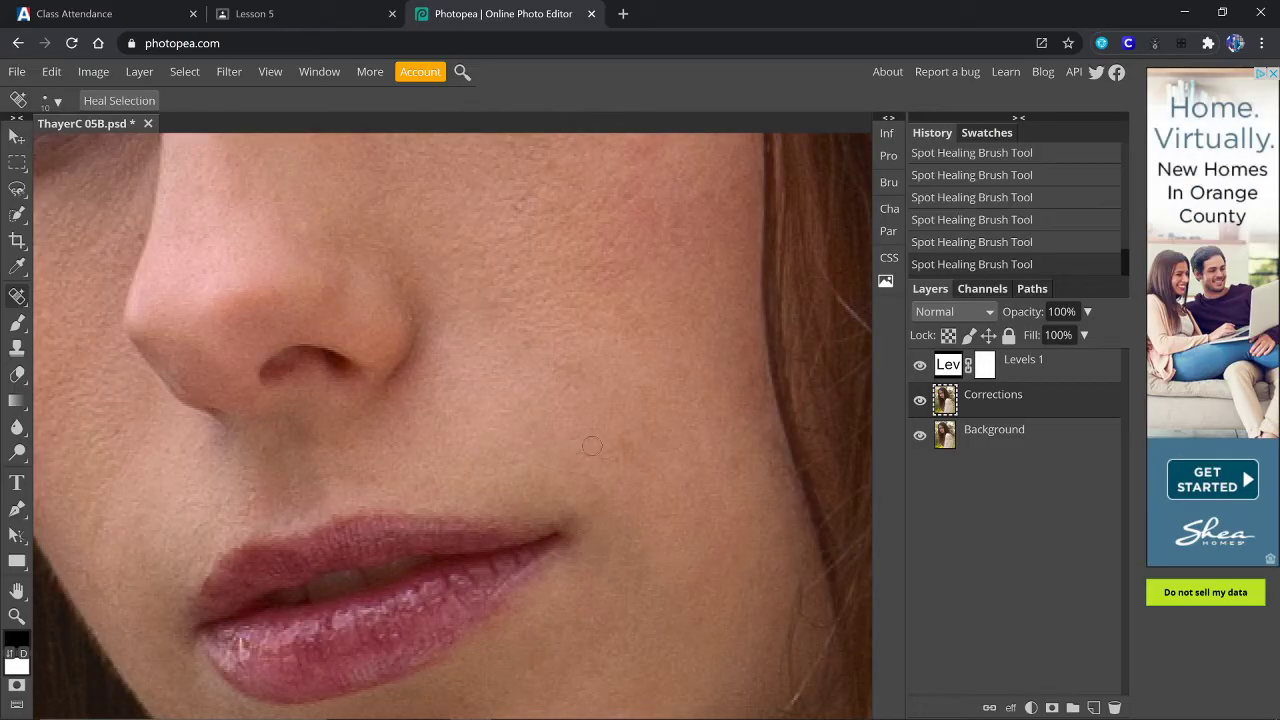
pyautogui.click(628, 446)
pyautogui.moveTo(558, 369); pyautogui.dragTo(588, 371)
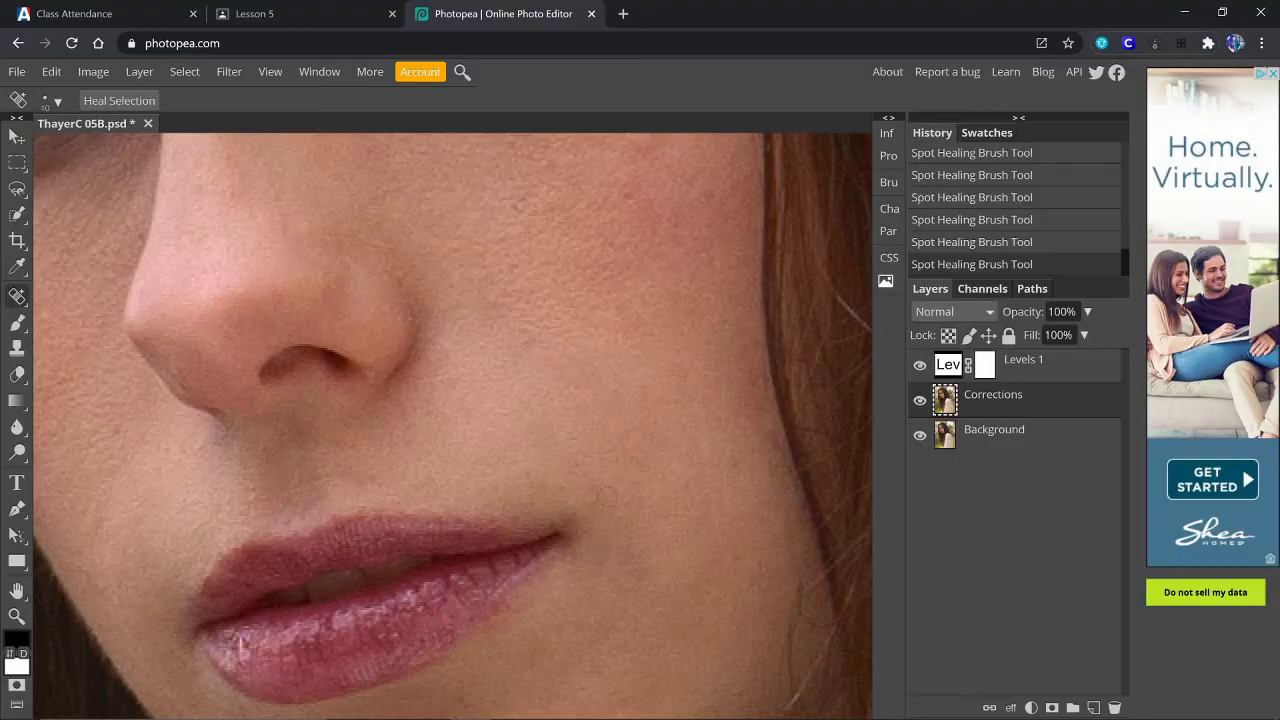
# Step: Review the healed face and compare it with the original by hiding and reshowing the Corrections layer
pyautogui.scroll(5, 642, 566)
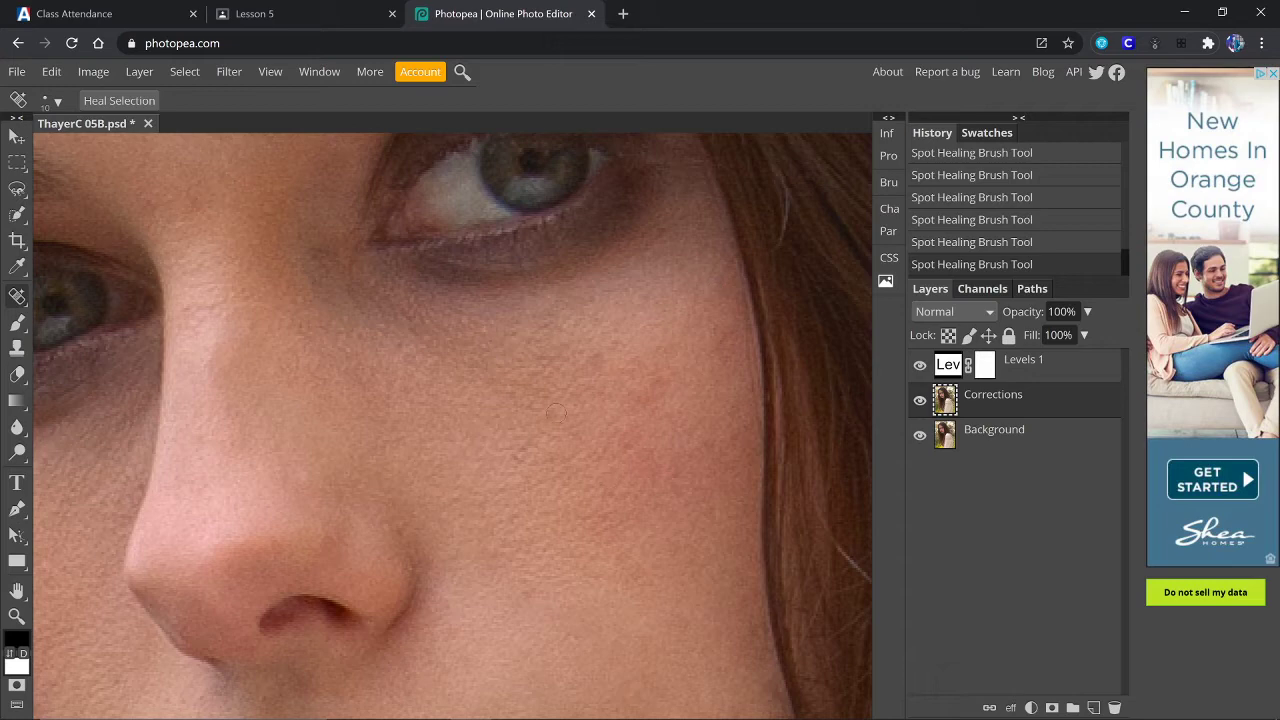
pyautogui.scroll(3, 238, 266)
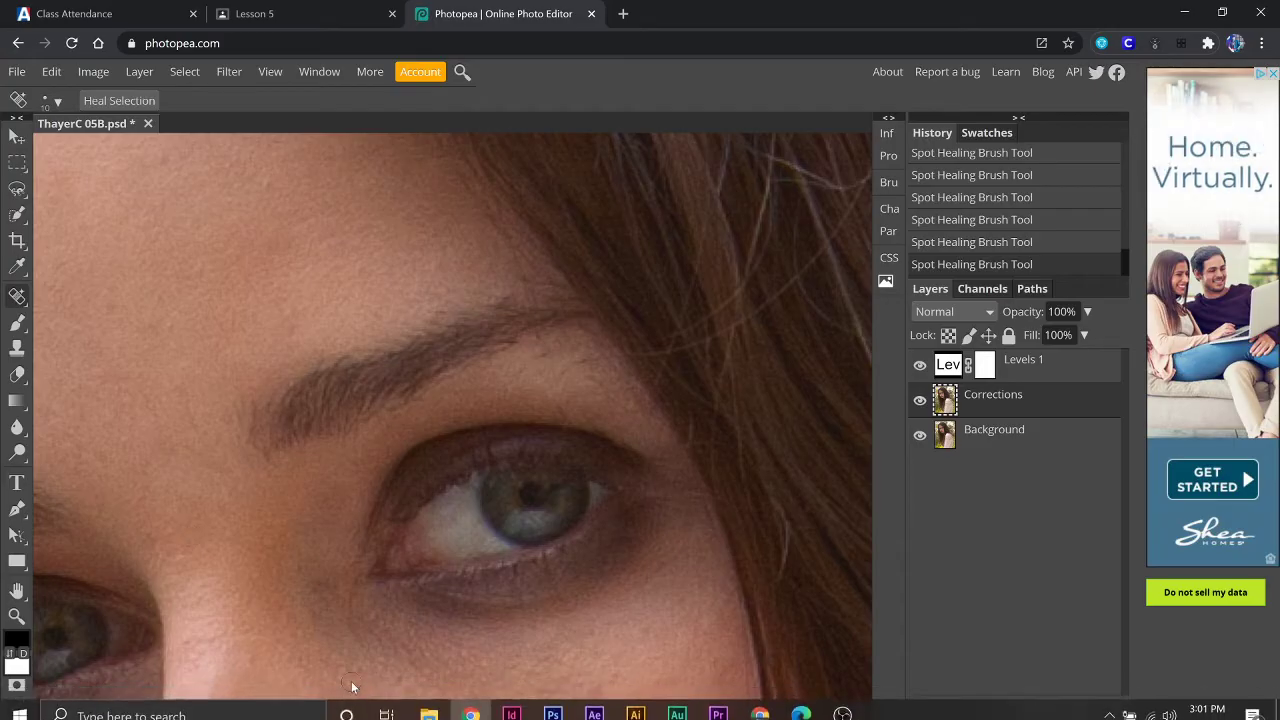
pyautogui.scroll(-5, 354, 684)
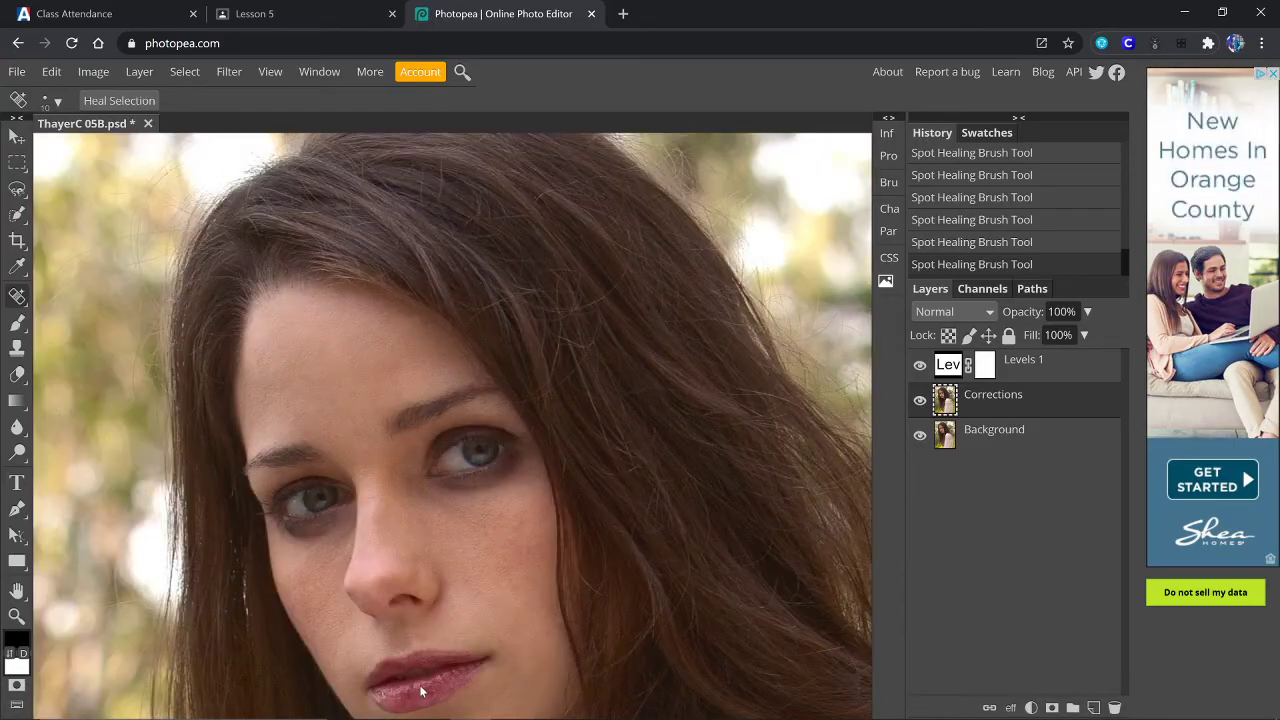
pyautogui.click(339, 384)
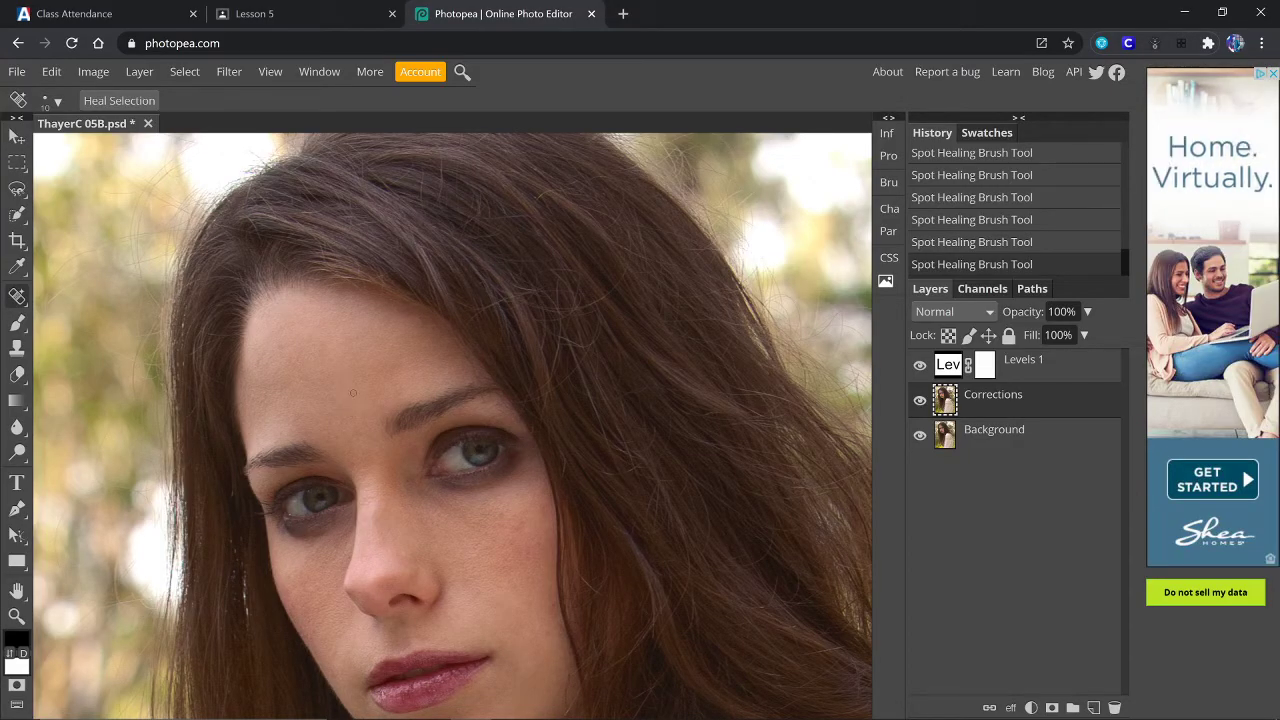
pyautogui.scroll(-3, 395, 526)
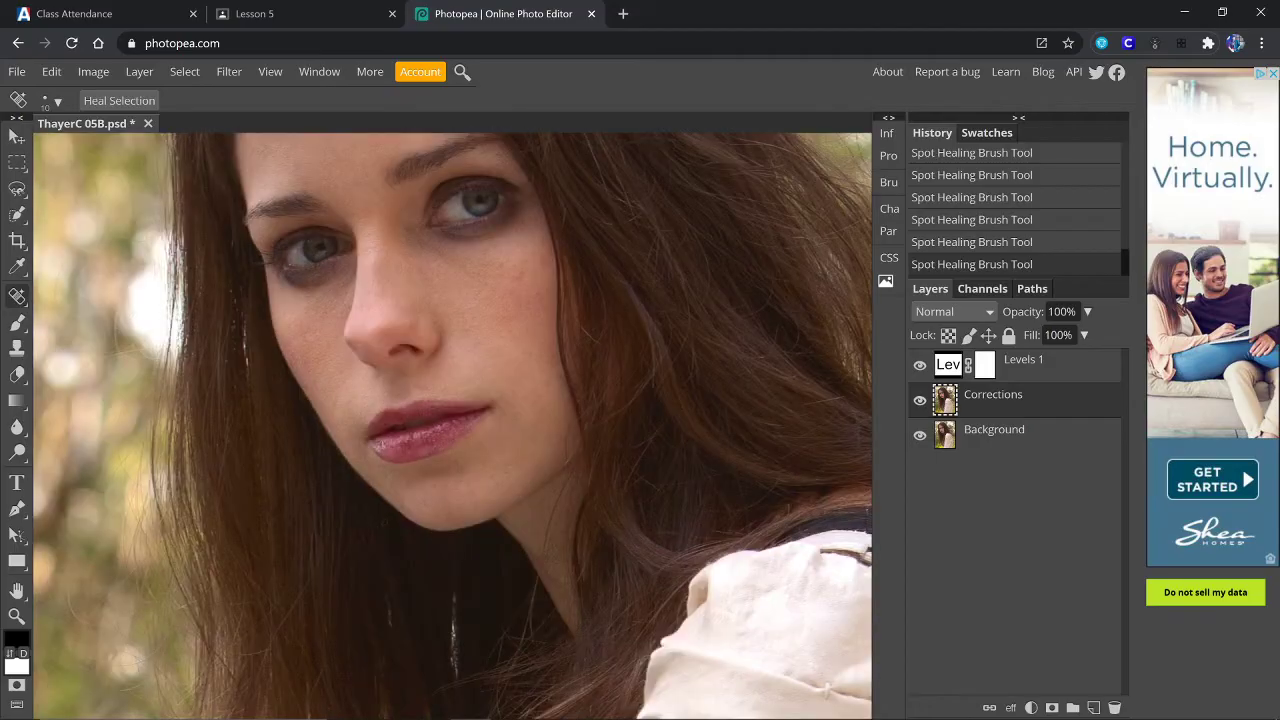
pyautogui.scroll(1, 395, 526)
pyautogui.scroll(1, 395, 526)
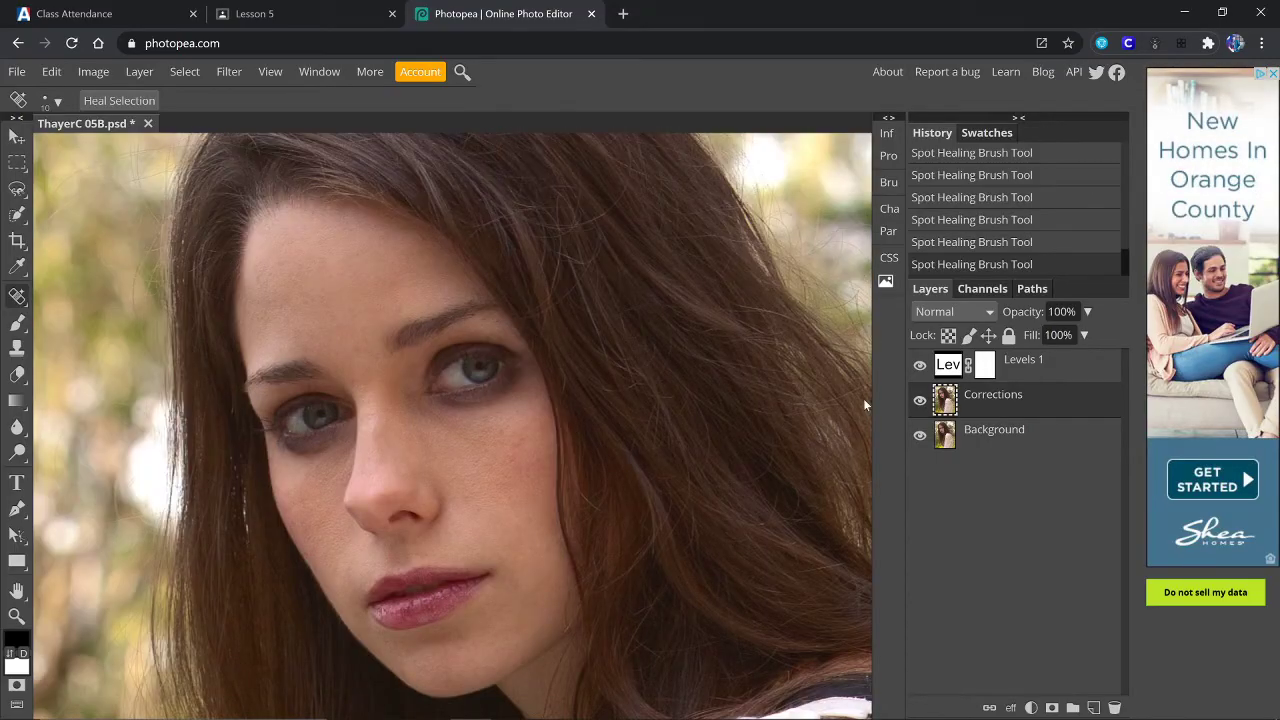
pyautogui.click(919, 403)
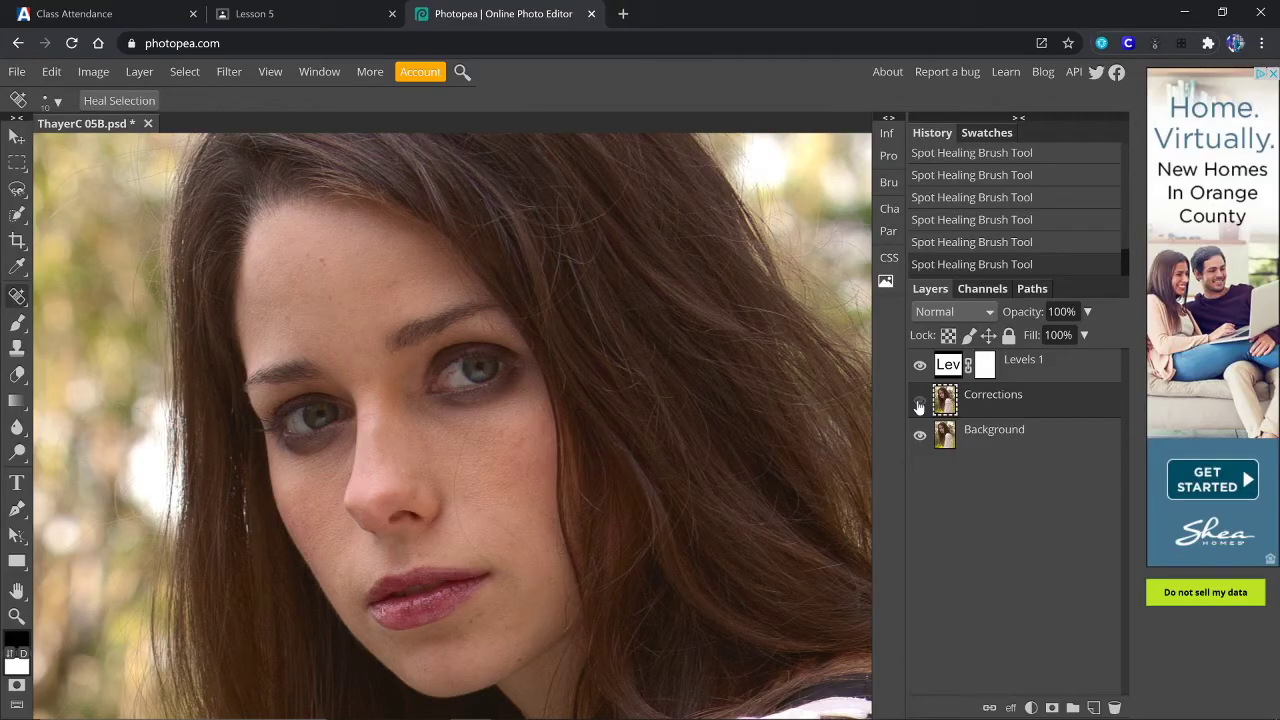
pyautogui.click(919, 403)
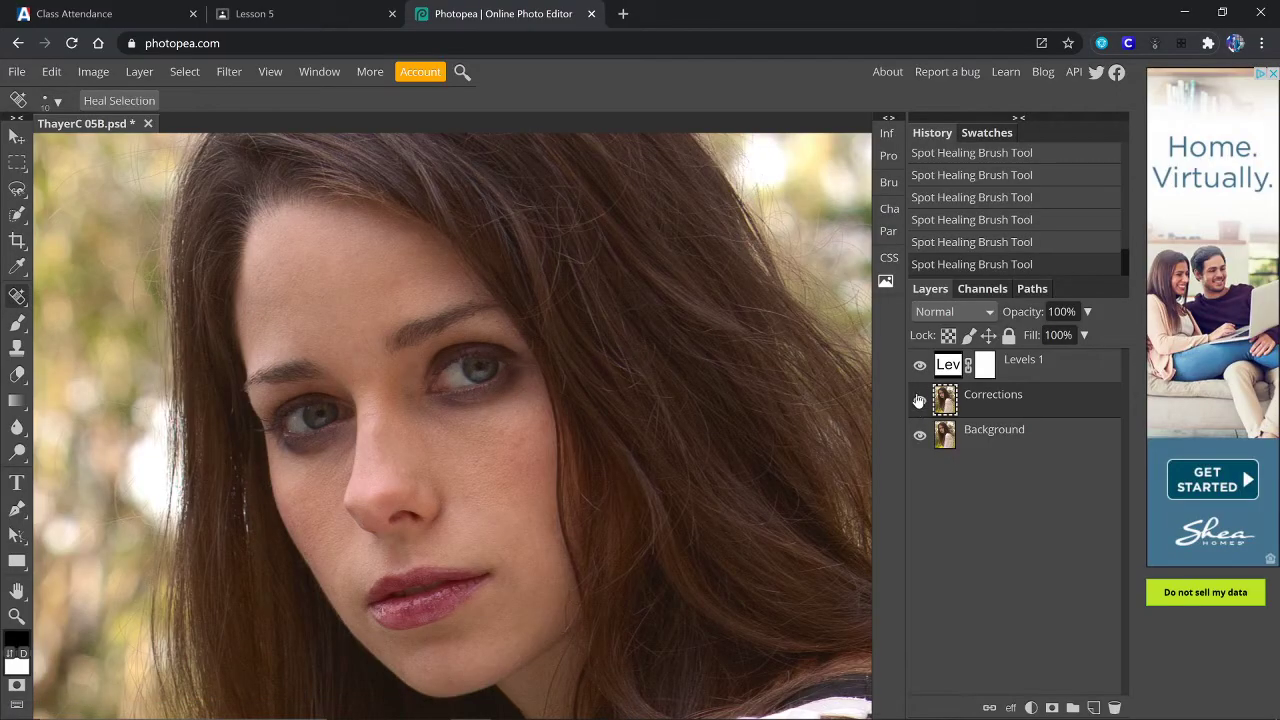
# Step: Set the Spot Healing Brush to a size of 19 px and a hardness of 50%
pyautogui.hotkey('ctrl', '0')
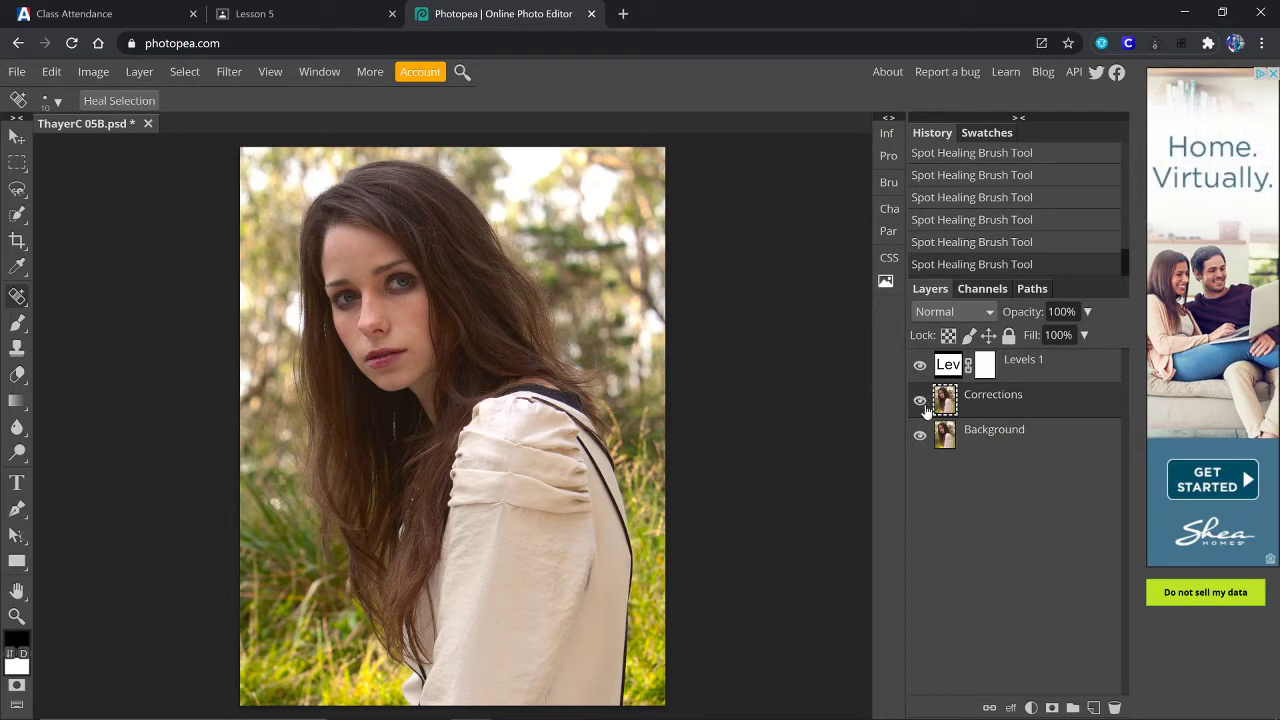
pyautogui.hotkey('ctrl', '+')
pyautogui.hotkey('ctrl', '+')
pyautogui.hotkey('ctrl', '+')
pyautogui.scroll(5, 452, 426)
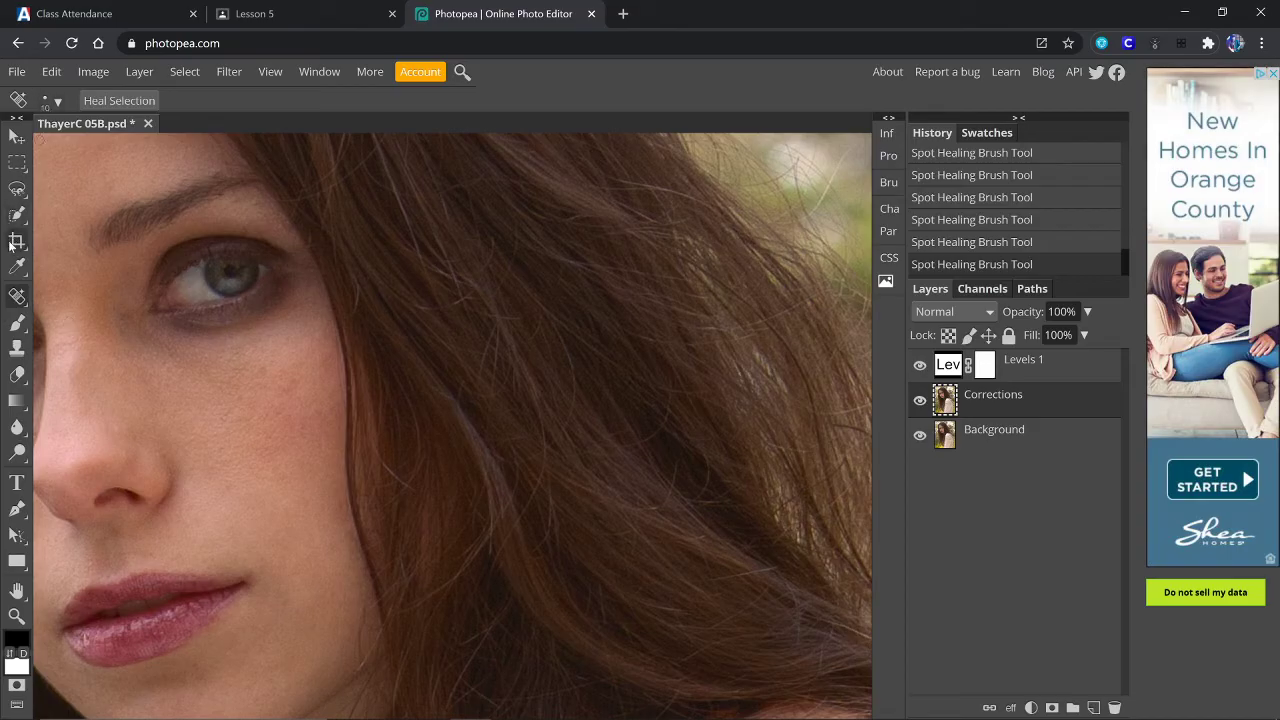
pyautogui.click(58, 104)
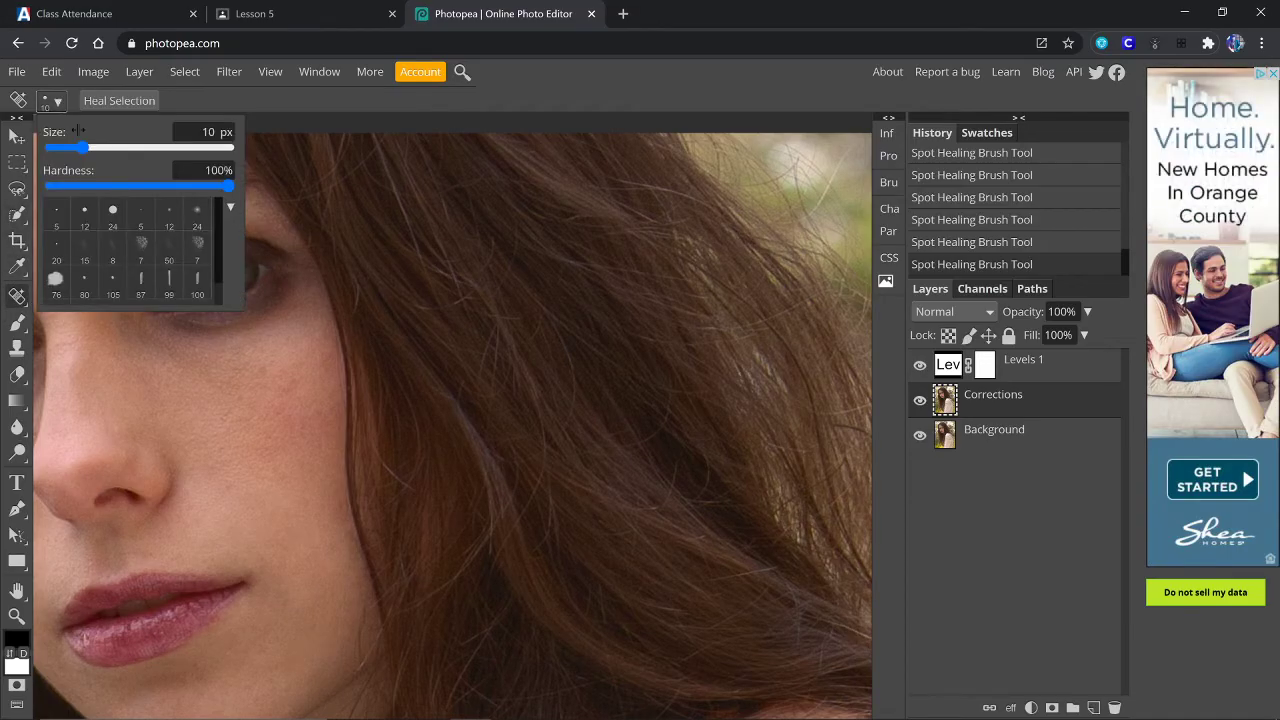
pyautogui.click(208, 132)
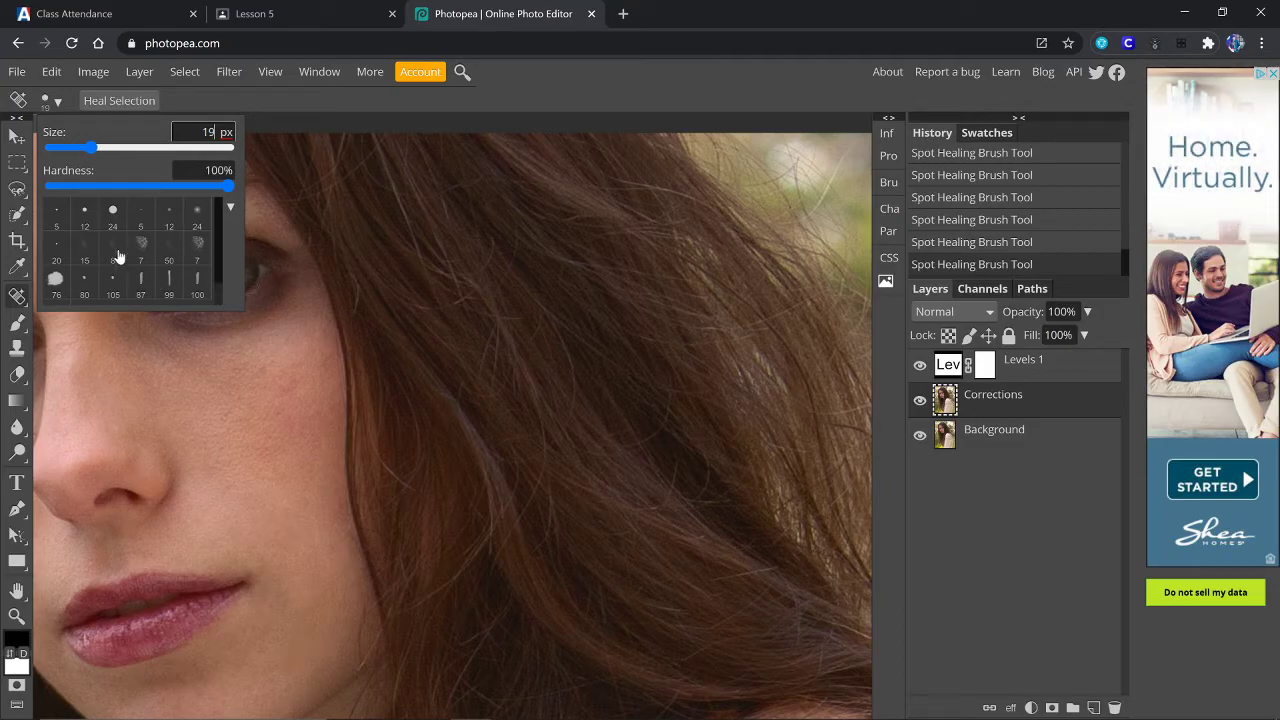
pyautogui.moveTo(116, 183); pyautogui.dragTo(139, 184)
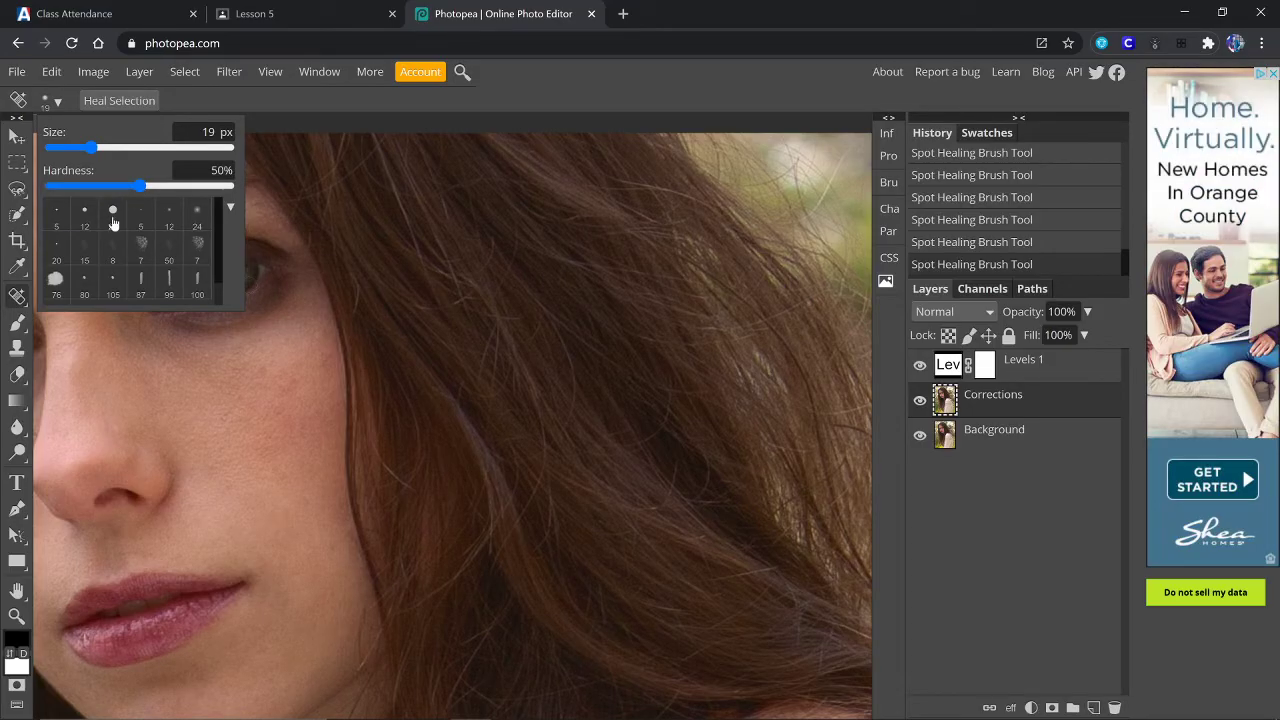
pyautogui.scroll(-1, 147, 208)
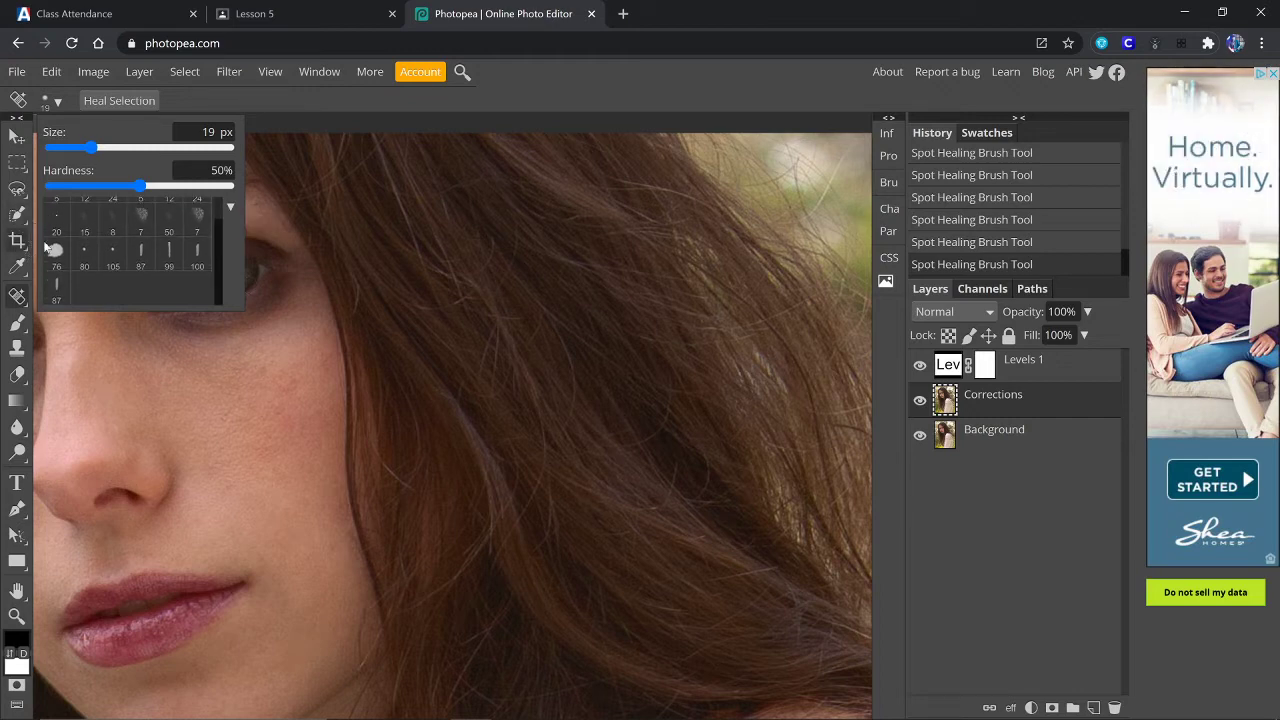
# Step: Switch to the Healing Brush and set it to 19 px size and 50% hardness with aligned sampling enabled
pyautogui.rightClick(22, 298)
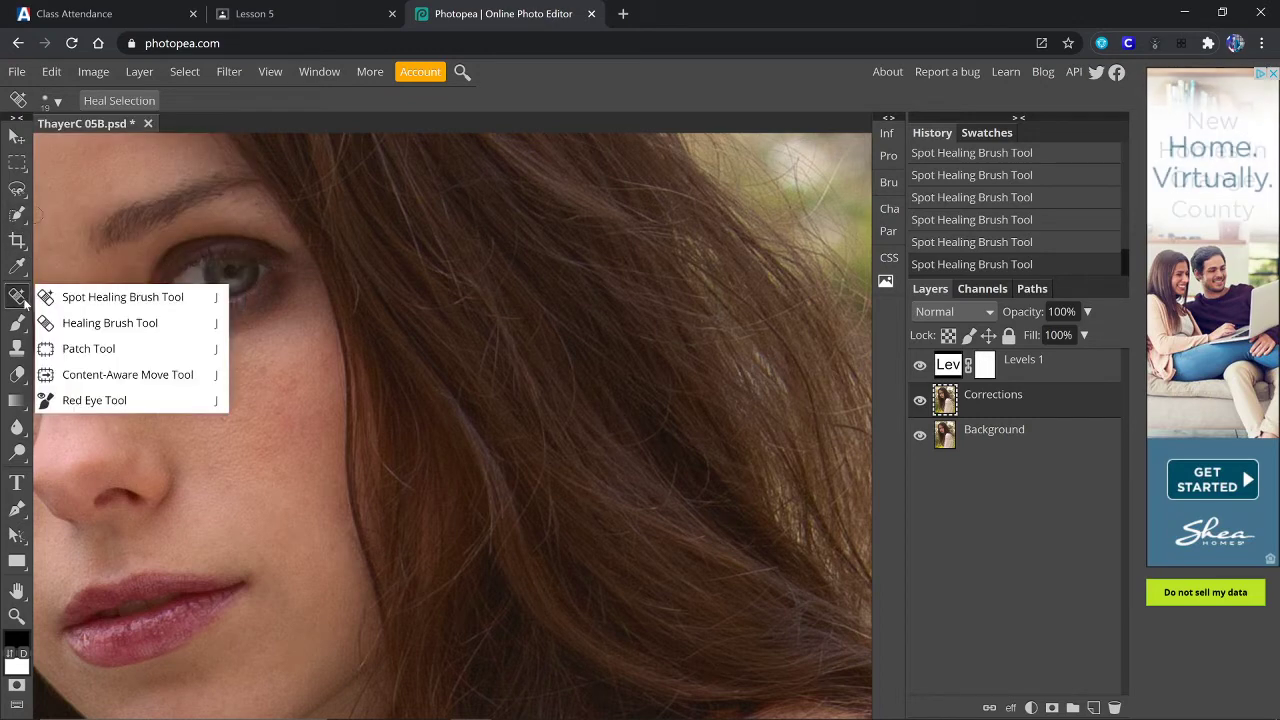
pyautogui.click(90, 326)
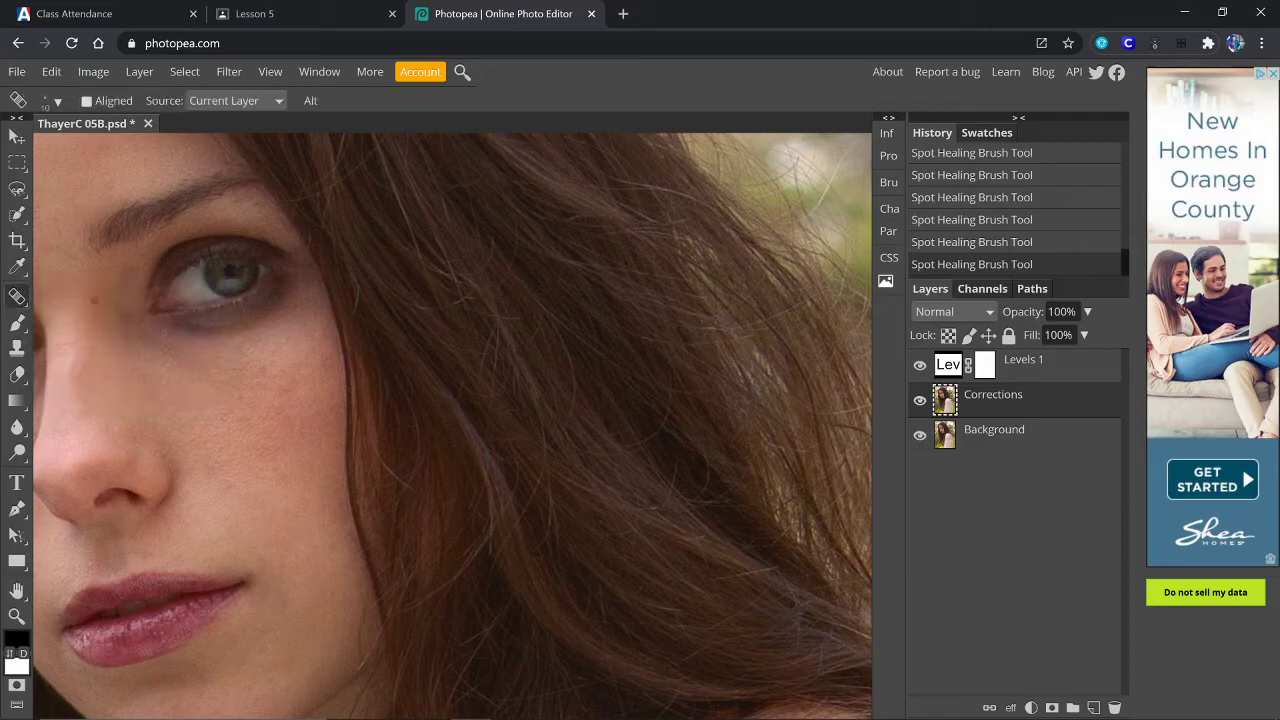
pyautogui.click(61, 102)
pyautogui.click(137, 149)
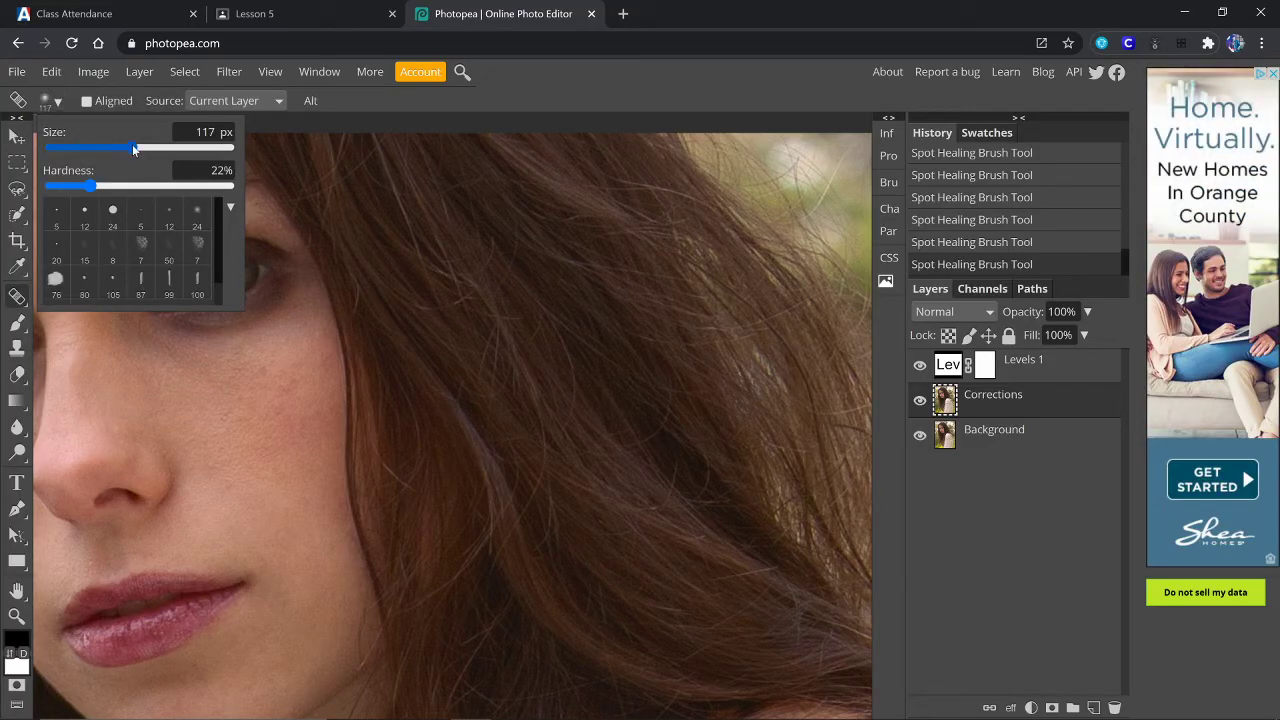
pyautogui.moveTo(134, 149); pyautogui.dragTo(112, 145)
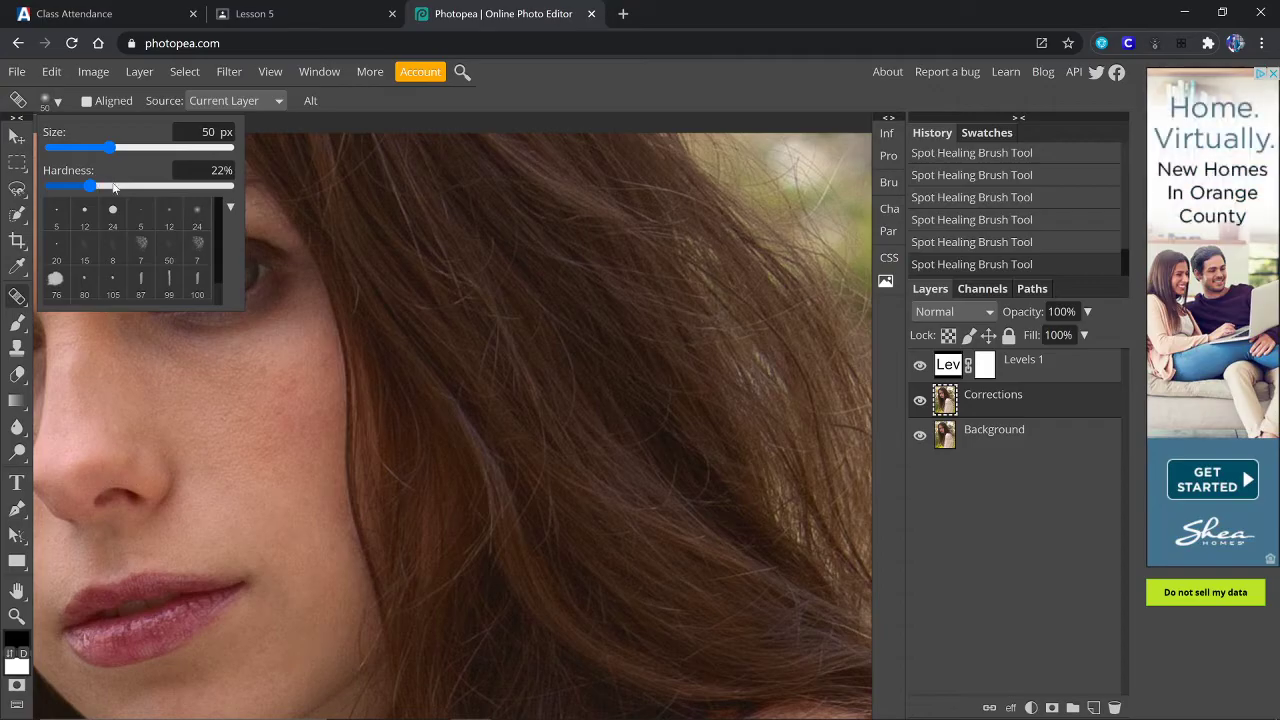
pyautogui.moveTo(92, 185); pyautogui.dragTo(132, 185)
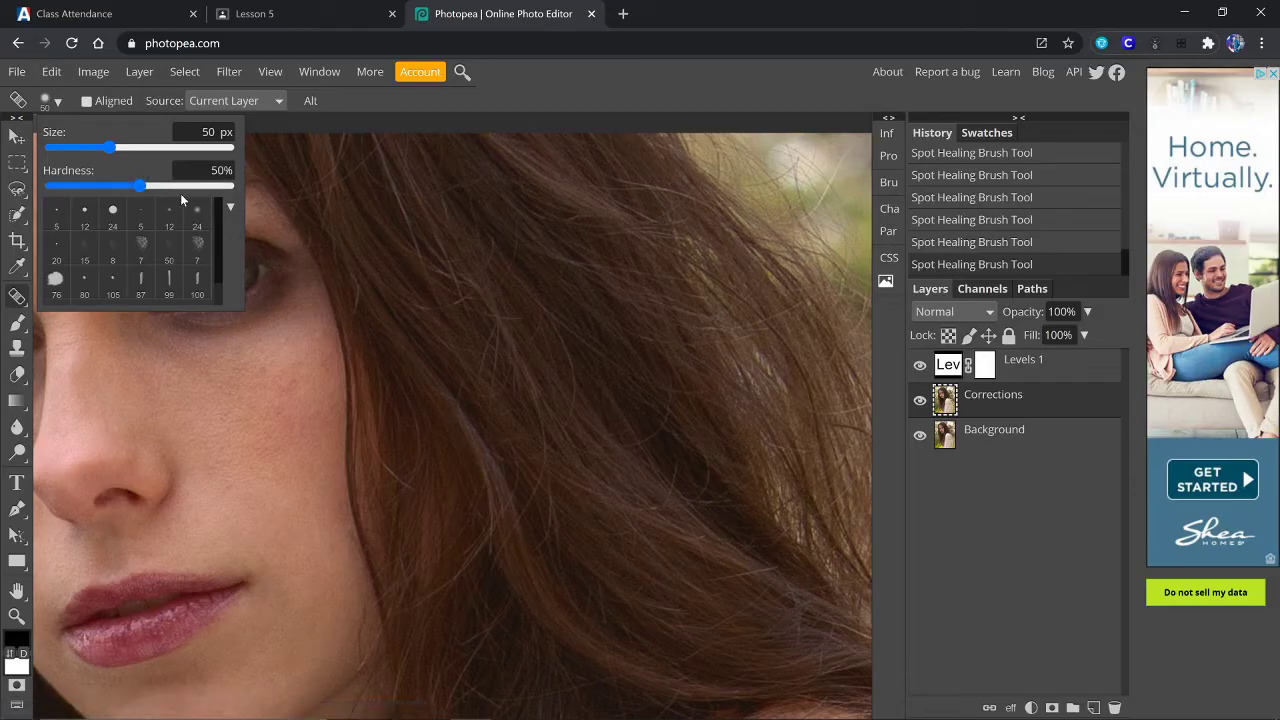
pyautogui.click(86, 101)
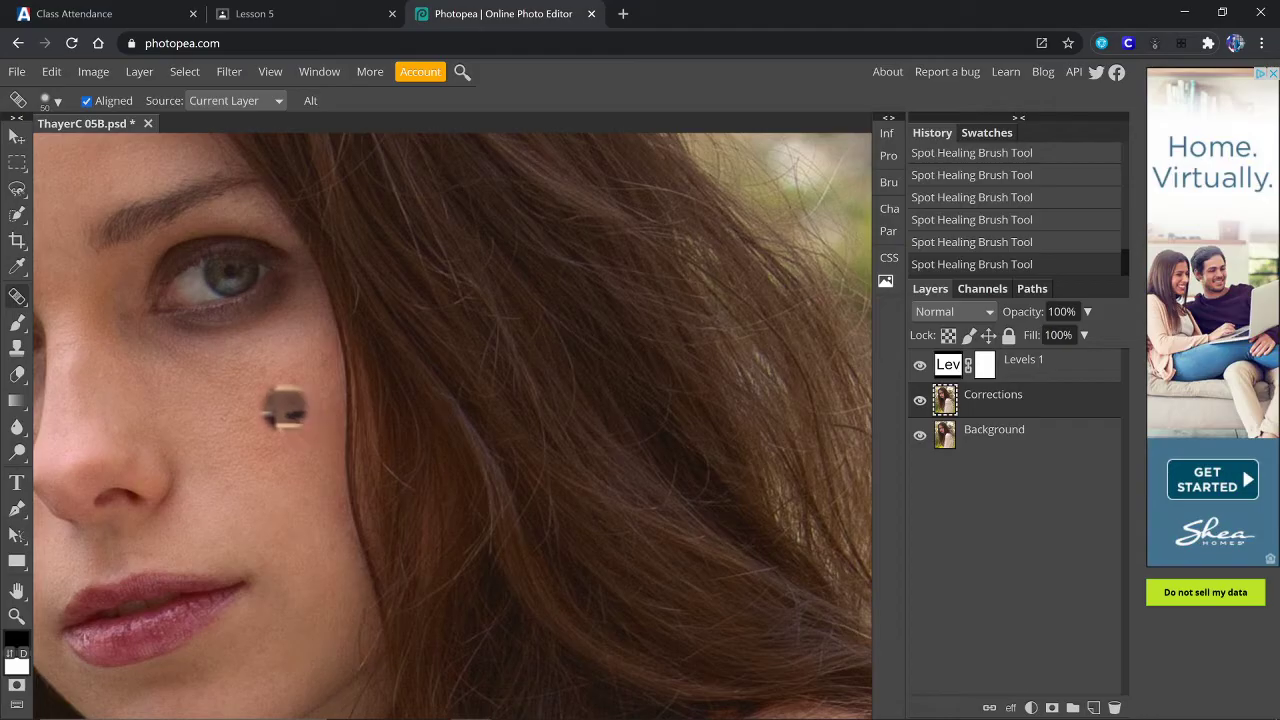
pyautogui.click(50, 100)
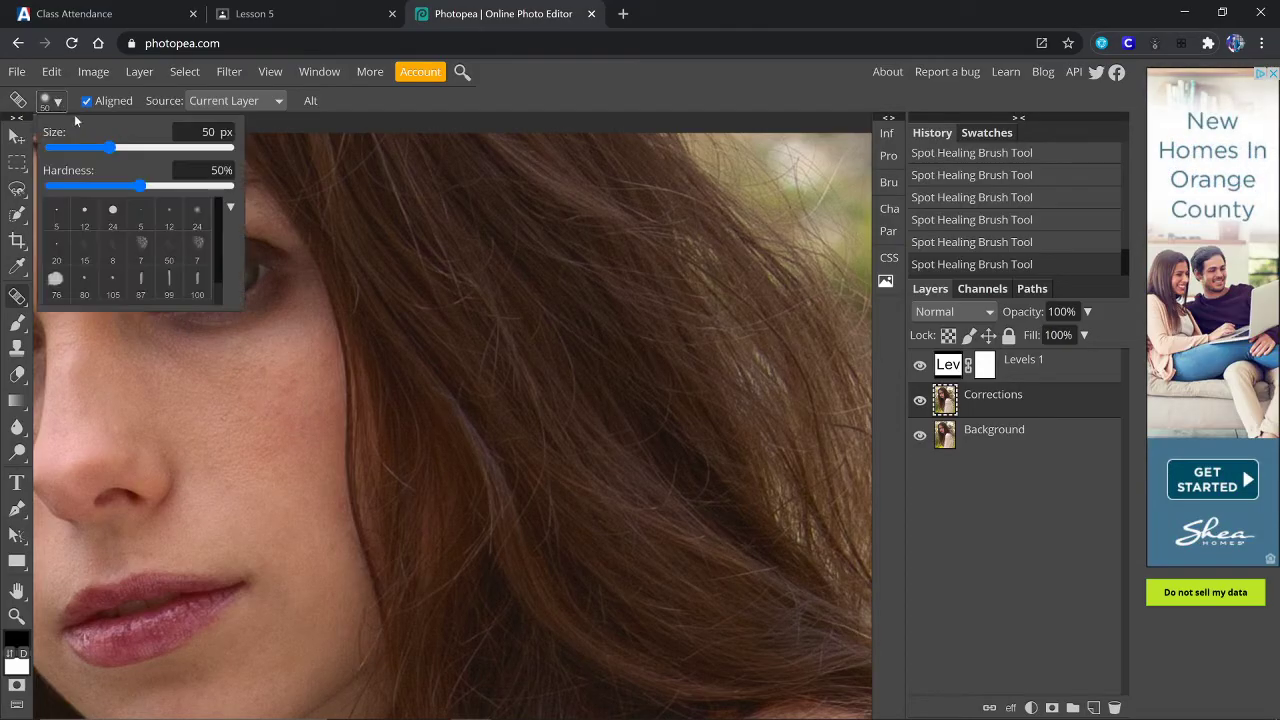
pyautogui.click(206, 131)
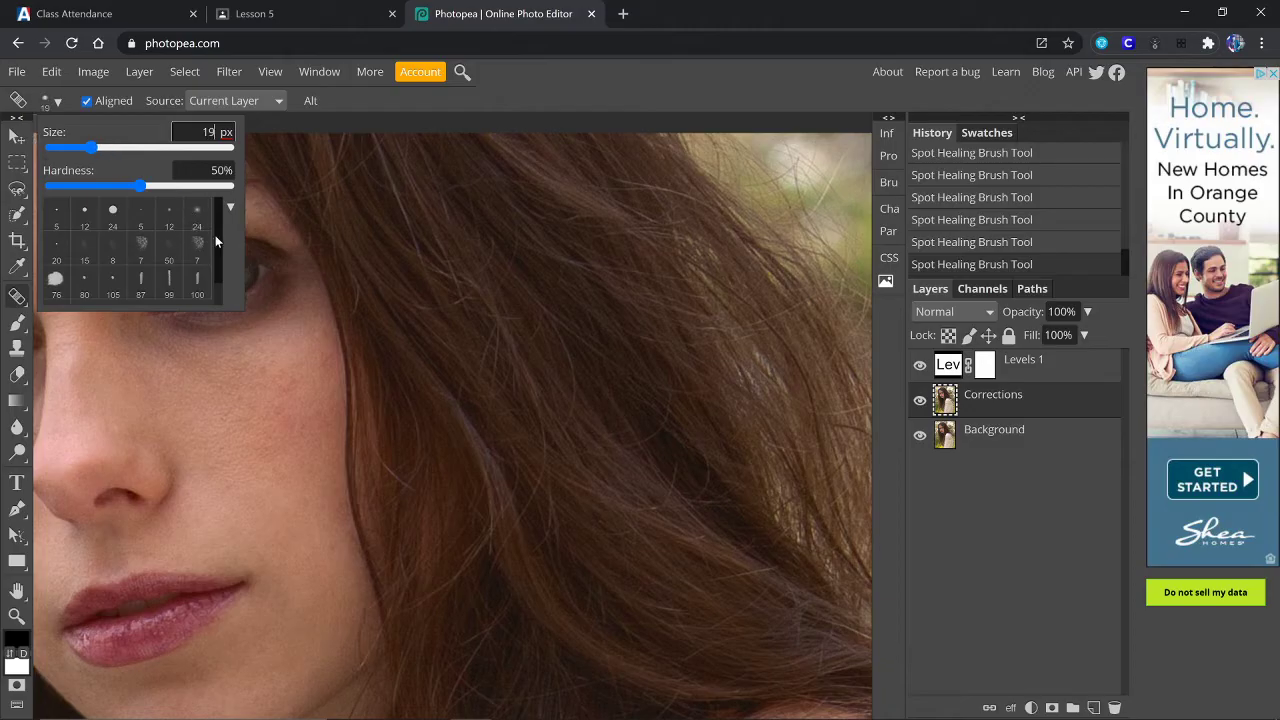
pyautogui.click(374, 99)
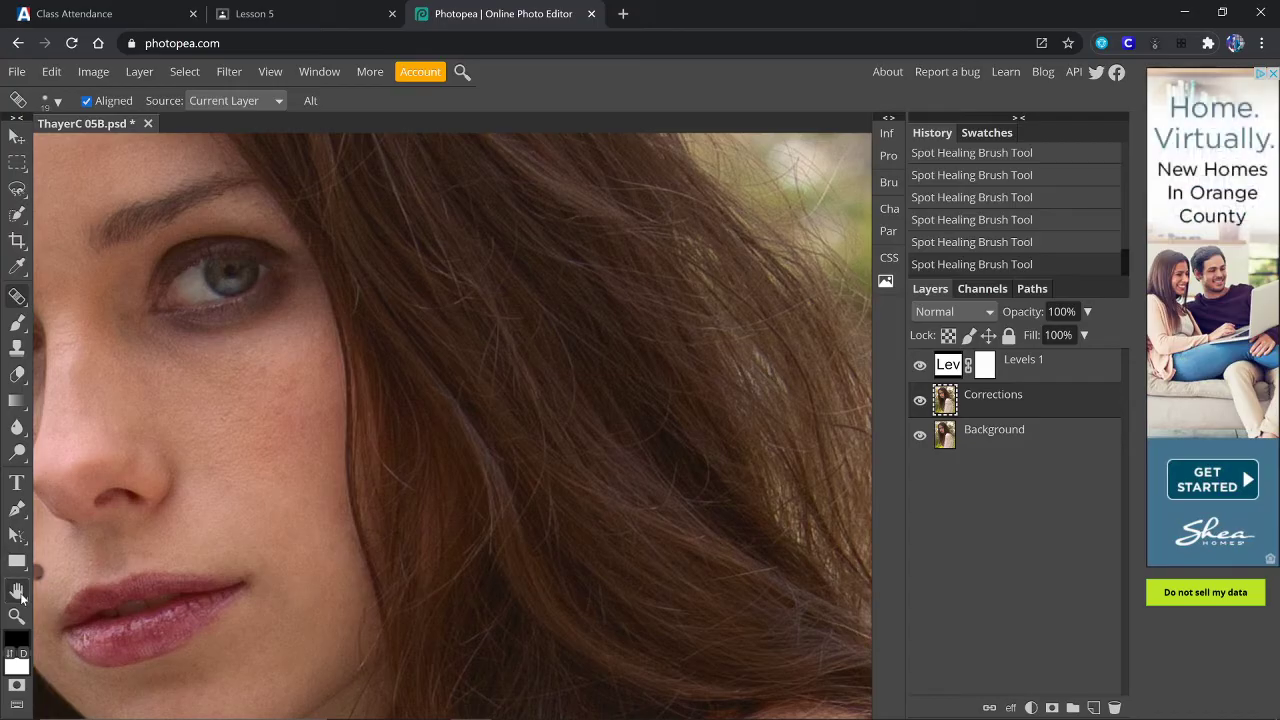
# Step: Sample clear skin on the woman's left cheek and heal the dark circle beneath her left eye out to its outer corner
pyautogui.click(17, 590)
pyautogui.moveTo(360, 383); pyautogui.dragTo(589, 386)
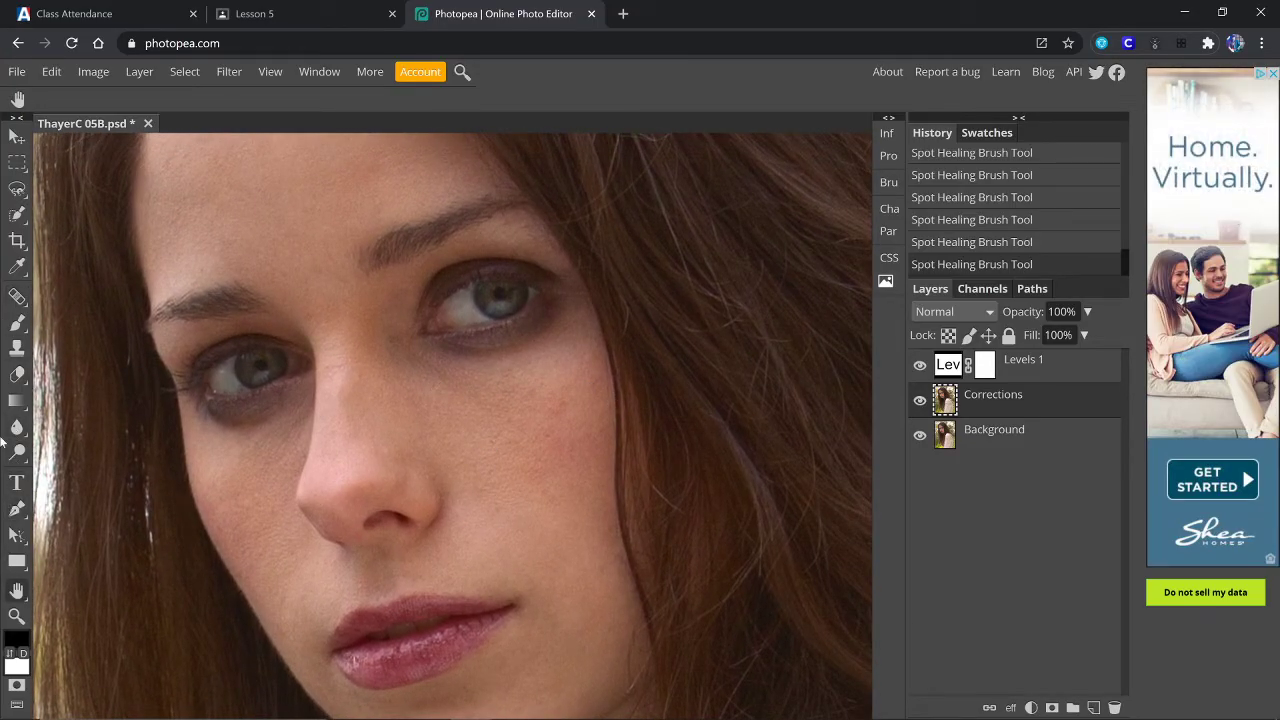
pyautogui.click(17, 296)
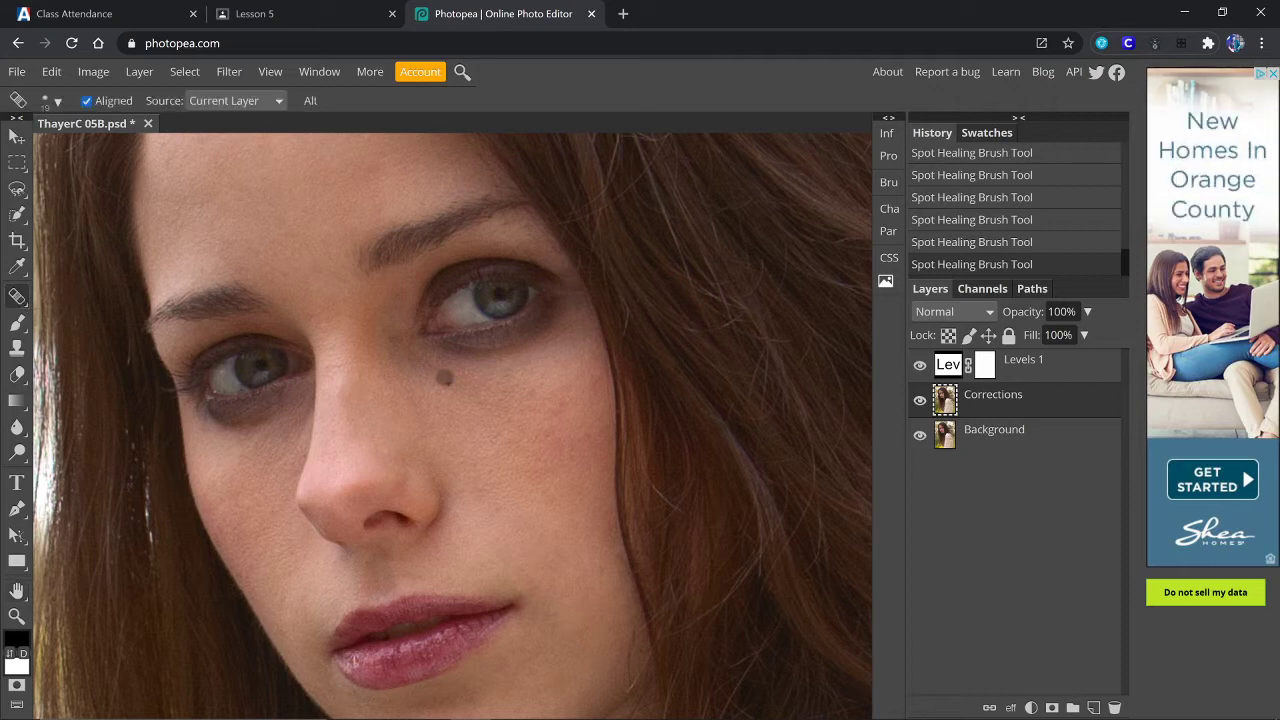
pyautogui.click(440, 375)
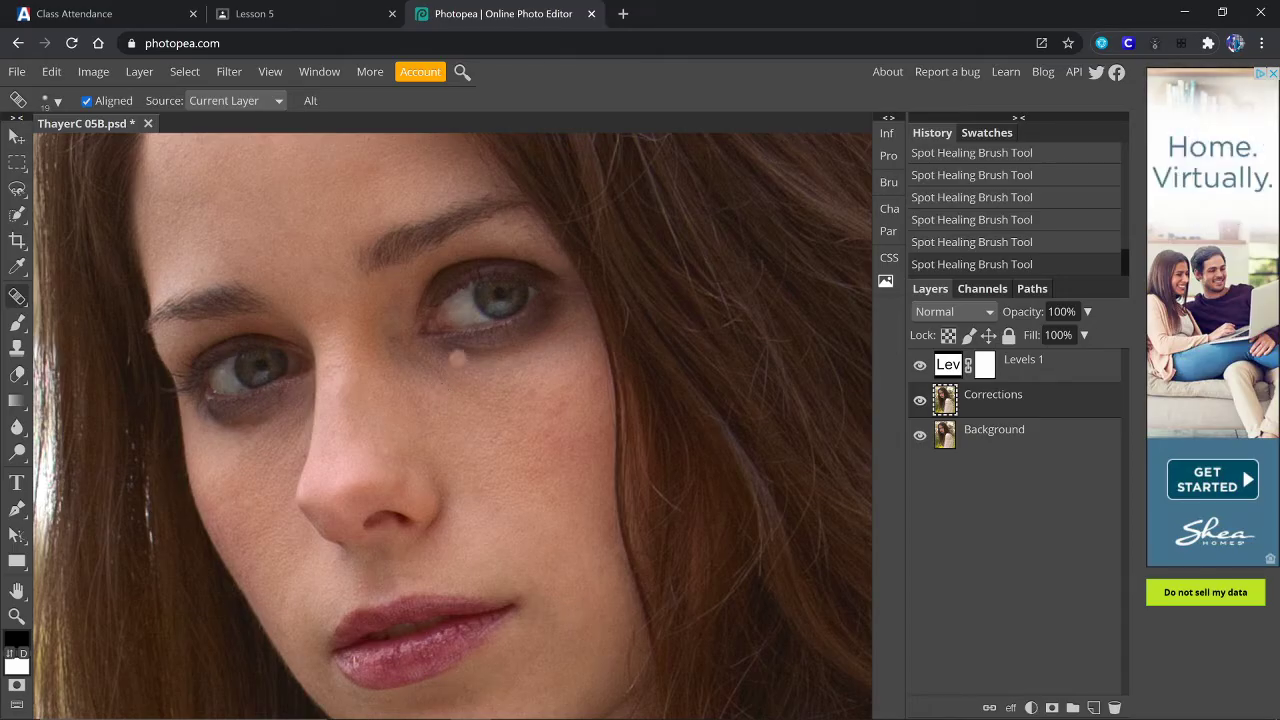
pyautogui.moveTo(455, 358)
pyautogui.mouseDown()
pyautogui.moveTo(514, 352)
pyautogui.moveTo(570, 300)
pyautogui.mouseUp()
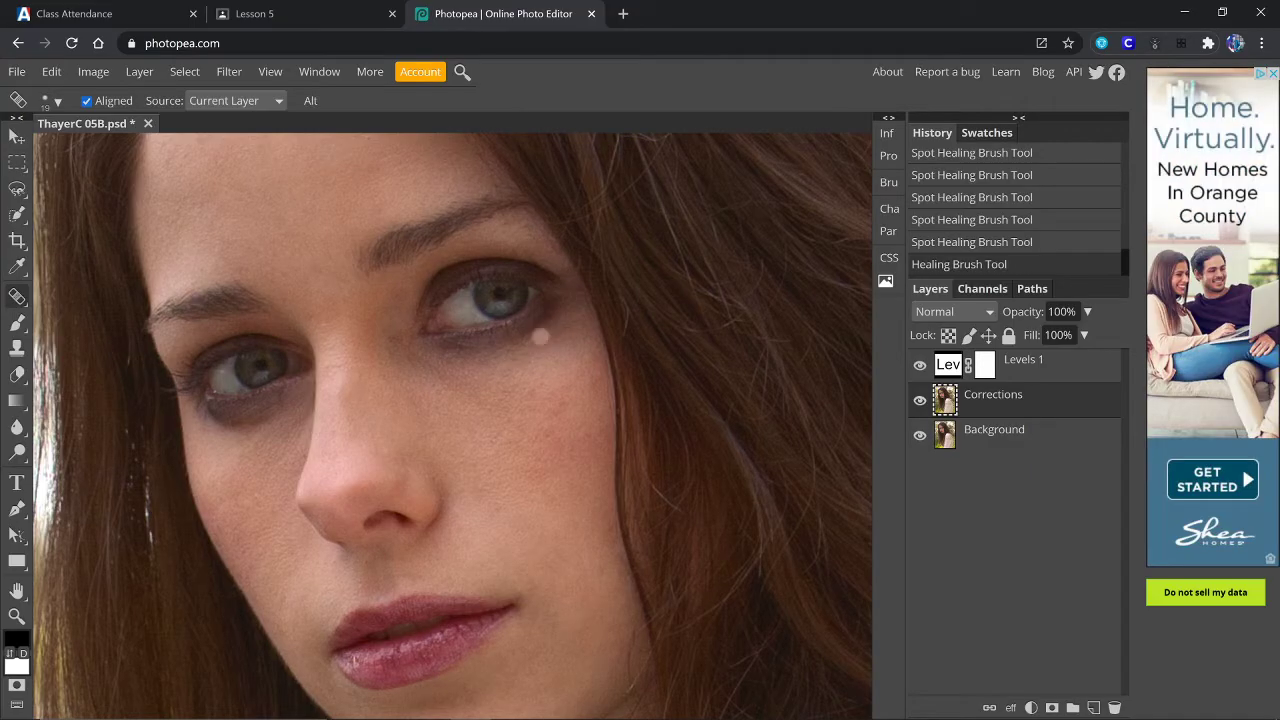
pyautogui.moveTo(473, 370)
pyautogui.mouseDown()
pyautogui.moveTo(508, 370)
pyautogui.moveTo(567, 318)
pyautogui.mouseUp()
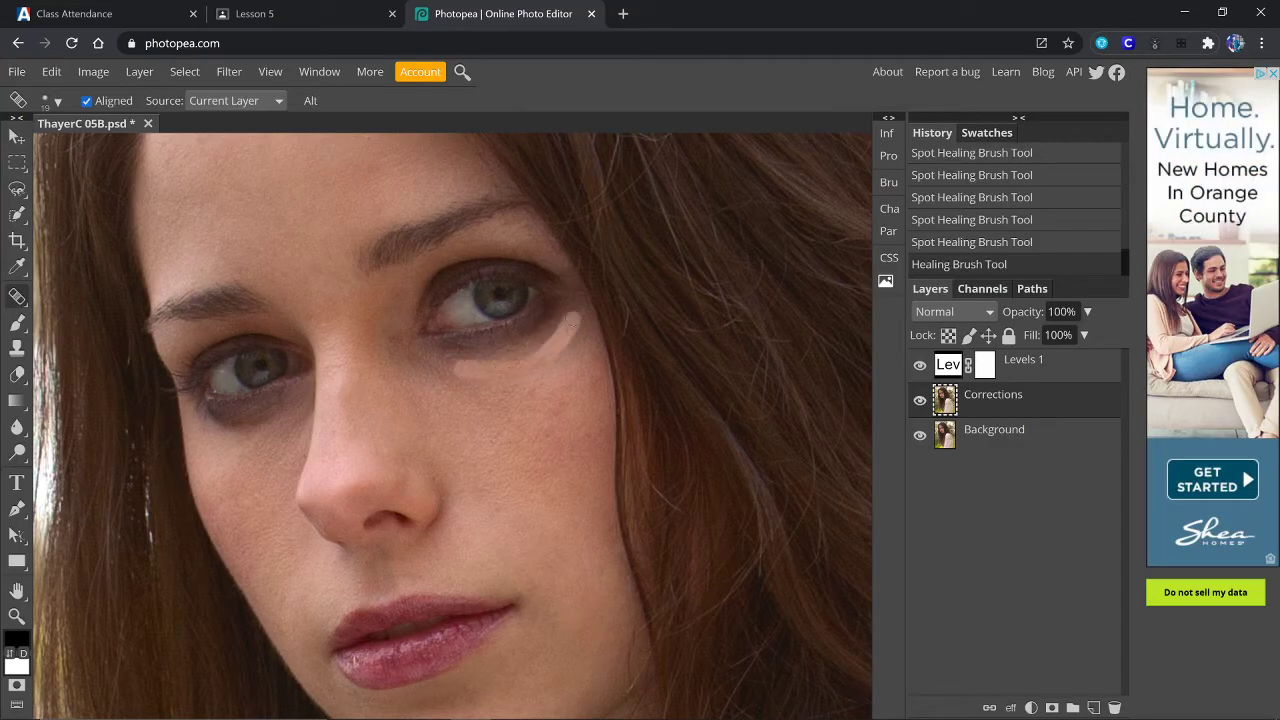
pyautogui.moveTo(455, 352)
pyautogui.mouseDown()
pyautogui.moveTo(440, 358)
pyautogui.moveTo(500, 350)
pyautogui.moveTo(538, 330)
pyautogui.moveTo(545, 310)
pyautogui.mouseUp()
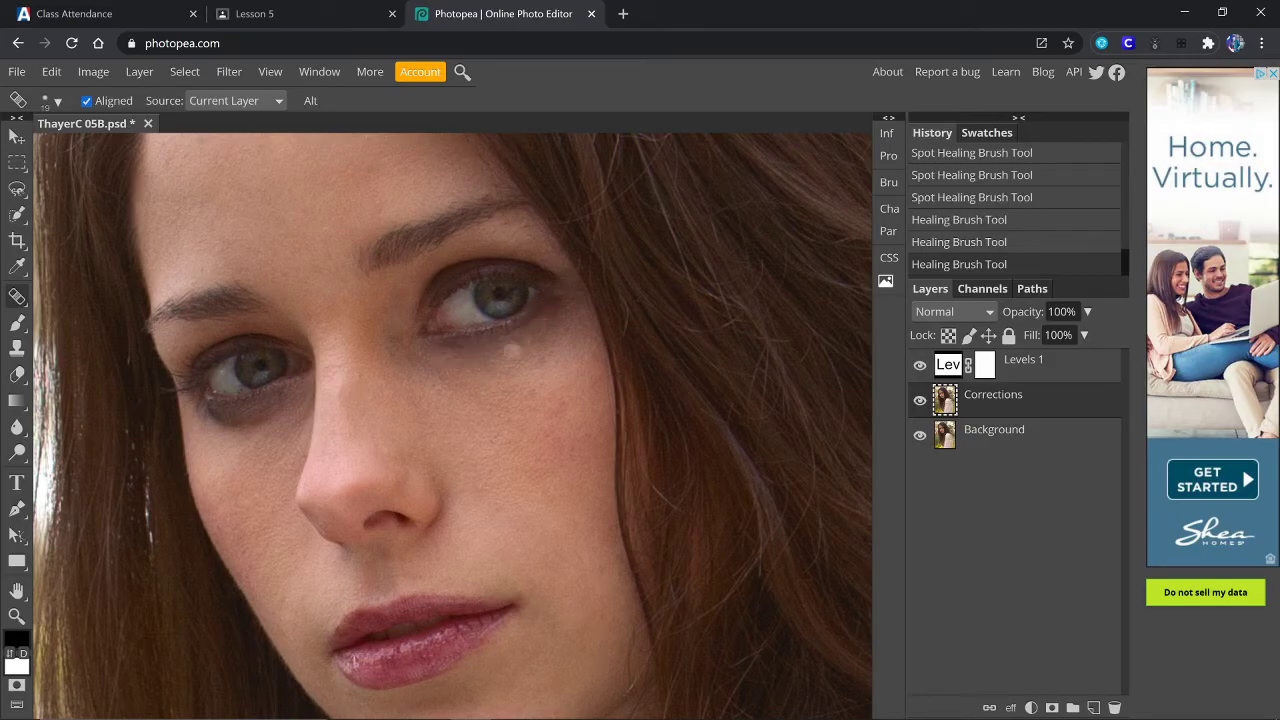
pyautogui.moveTo(451, 351)
pyautogui.mouseDown()
pyautogui.moveTo(497, 350)
pyautogui.moveTo(555, 308)
pyautogui.mouseUp()
pyautogui.moveTo(460, 365)
pyautogui.mouseDown()
pyautogui.moveTo(518, 354)
pyautogui.moveTo(556, 310)
pyautogui.mouseUp()
pyautogui.moveTo(533, 347)
pyautogui.mouseDown()
pyautogui.moveTo(510, 364)
pyautogui.moveTo(560, 321)
pyautogui.mouseUp()
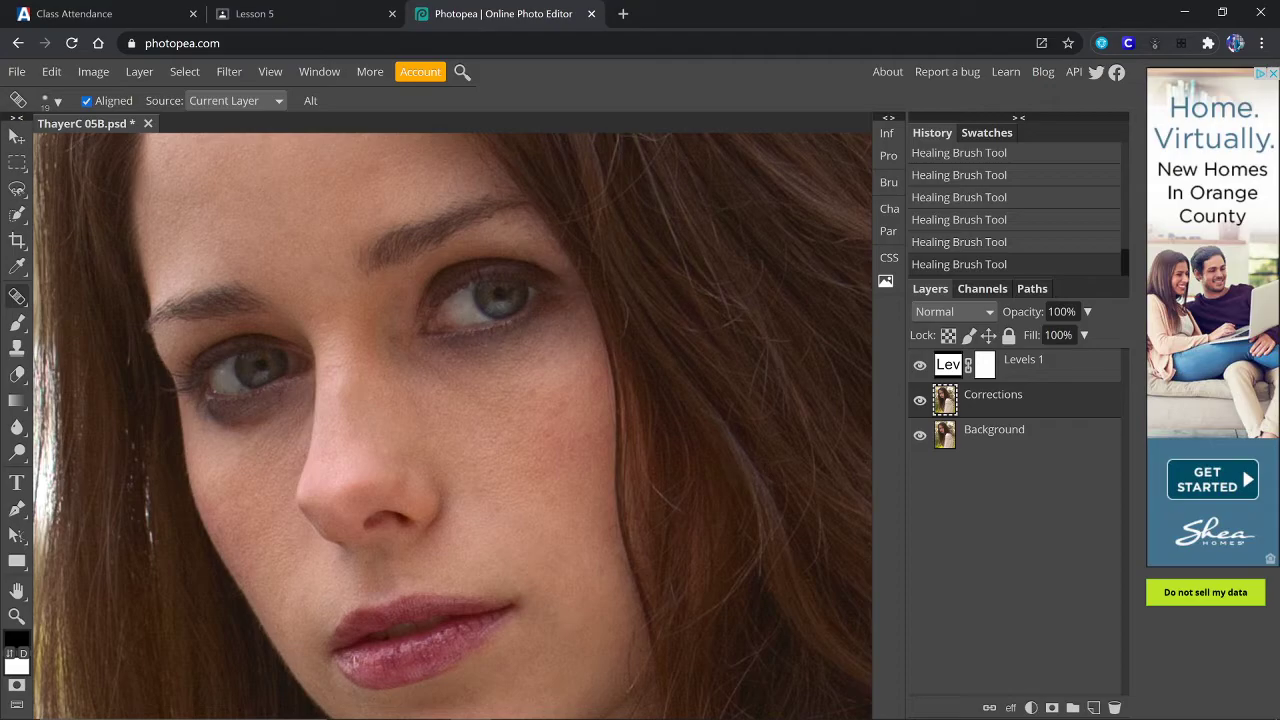
# Step: Compare the area under the left eye at the first Healing Brush state with the latest history state
pyautogui.scroll(2, 962, 210)
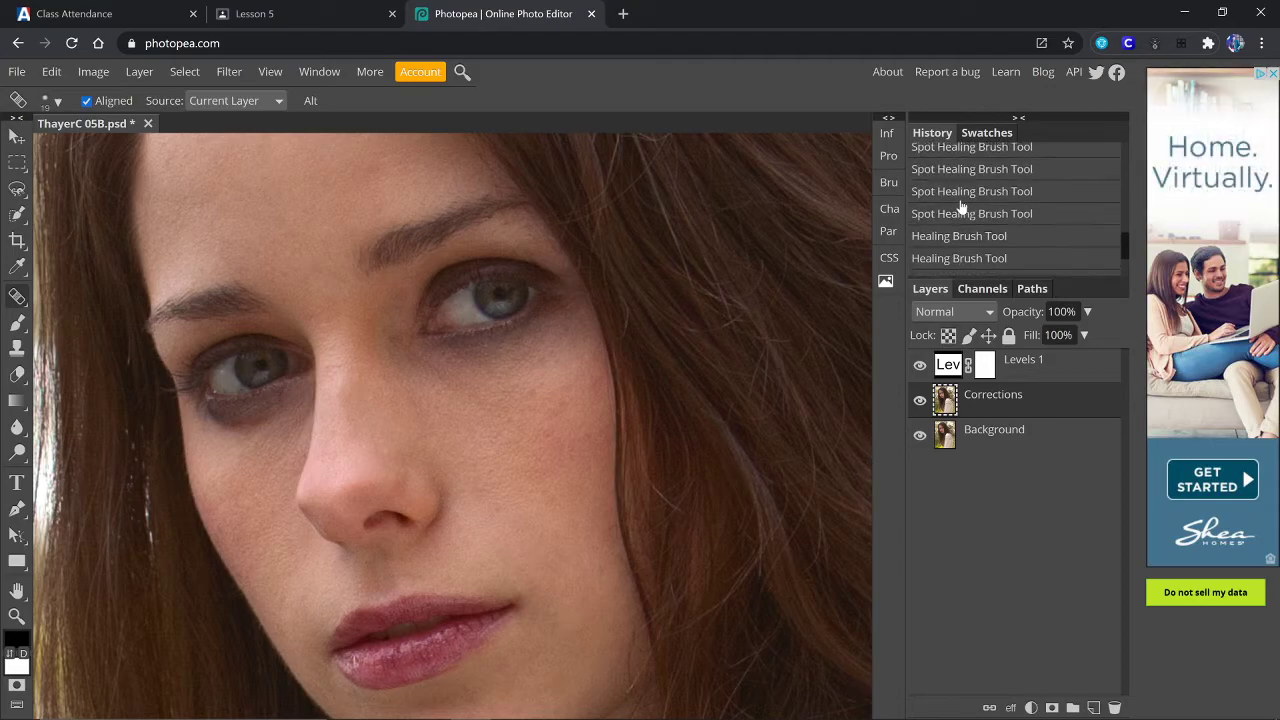
pyautogui.click(949, 240)
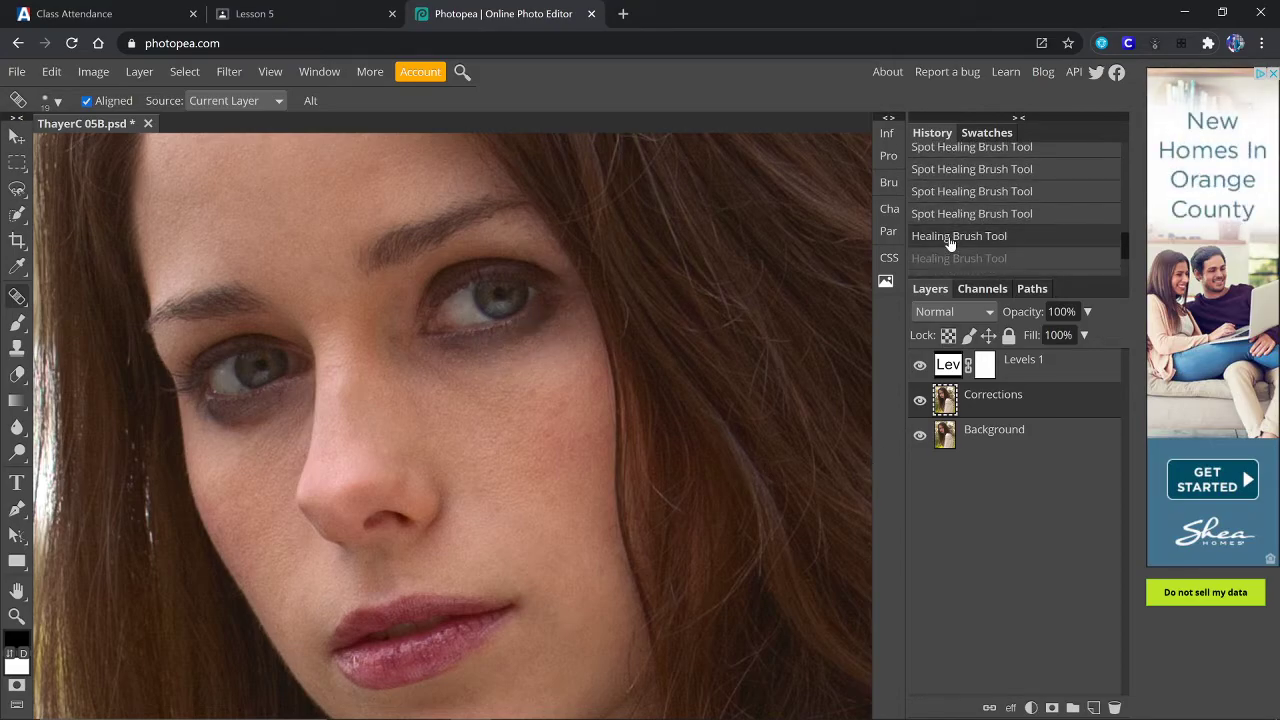
pyautogui.scroll(-2, 949, 240)
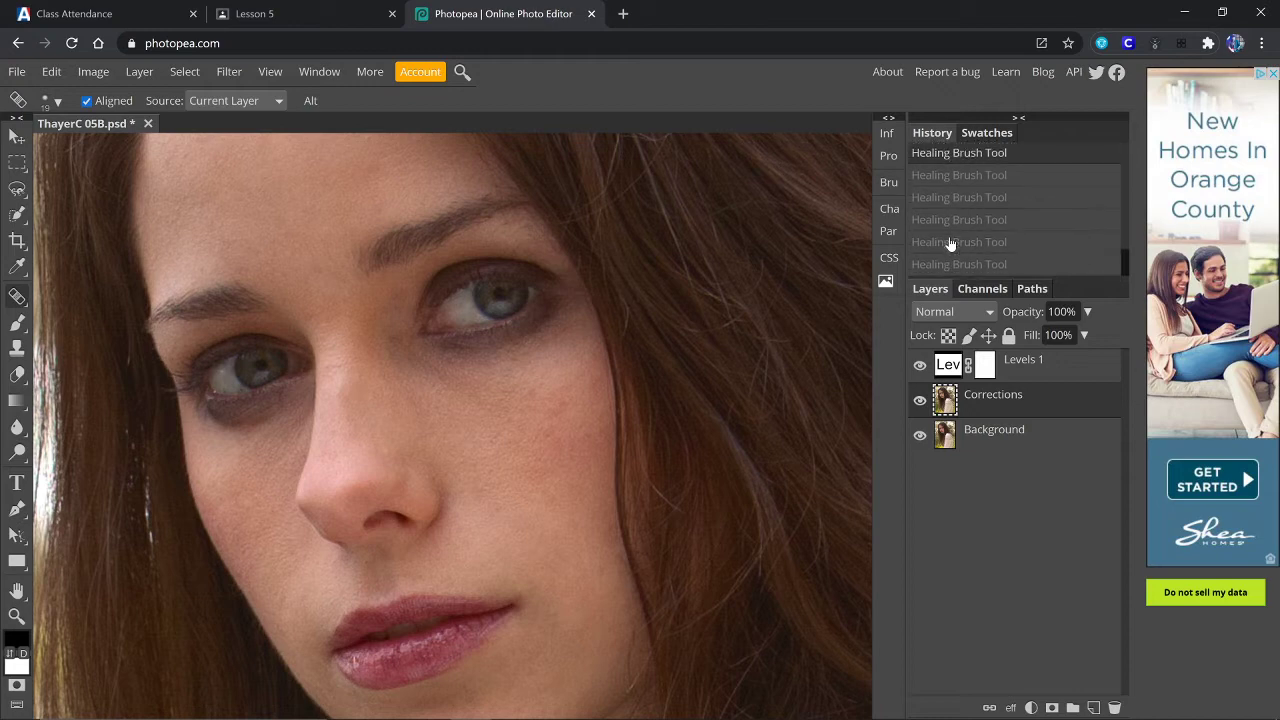
pyautogui.click(949, 268)
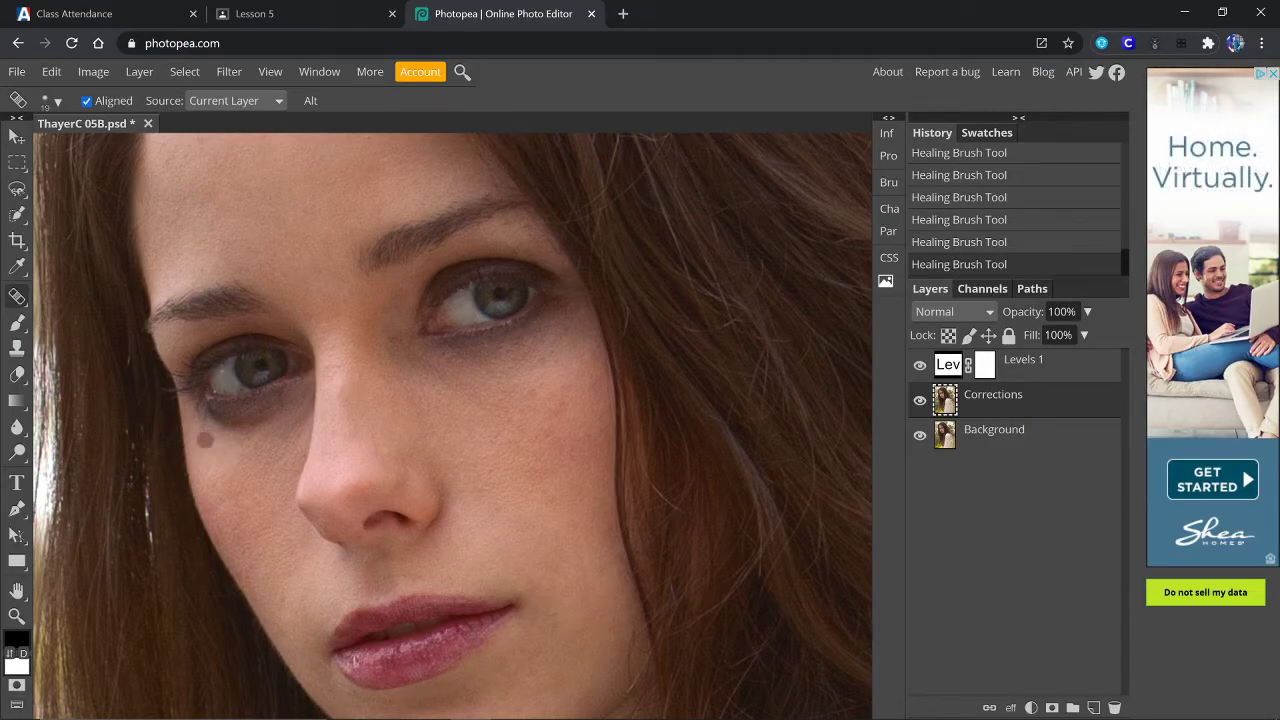
# Step: Heal the dark circle beneath the woman's right eye, from beside the nose to the outer corner
pyautogui.moveTo(298, 398); pyautogui.dragTo(212, 420)
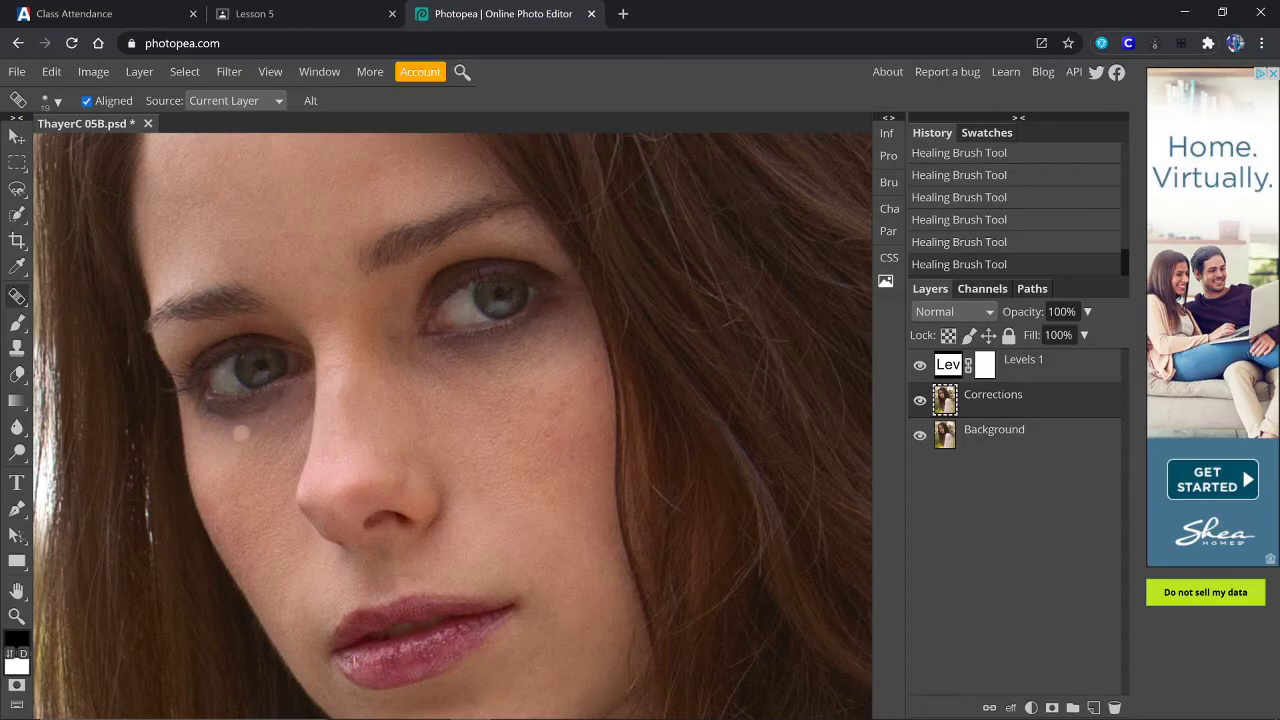
pyautogui.moveTo(290, 398); pyautogui.dragTo(204, 411)
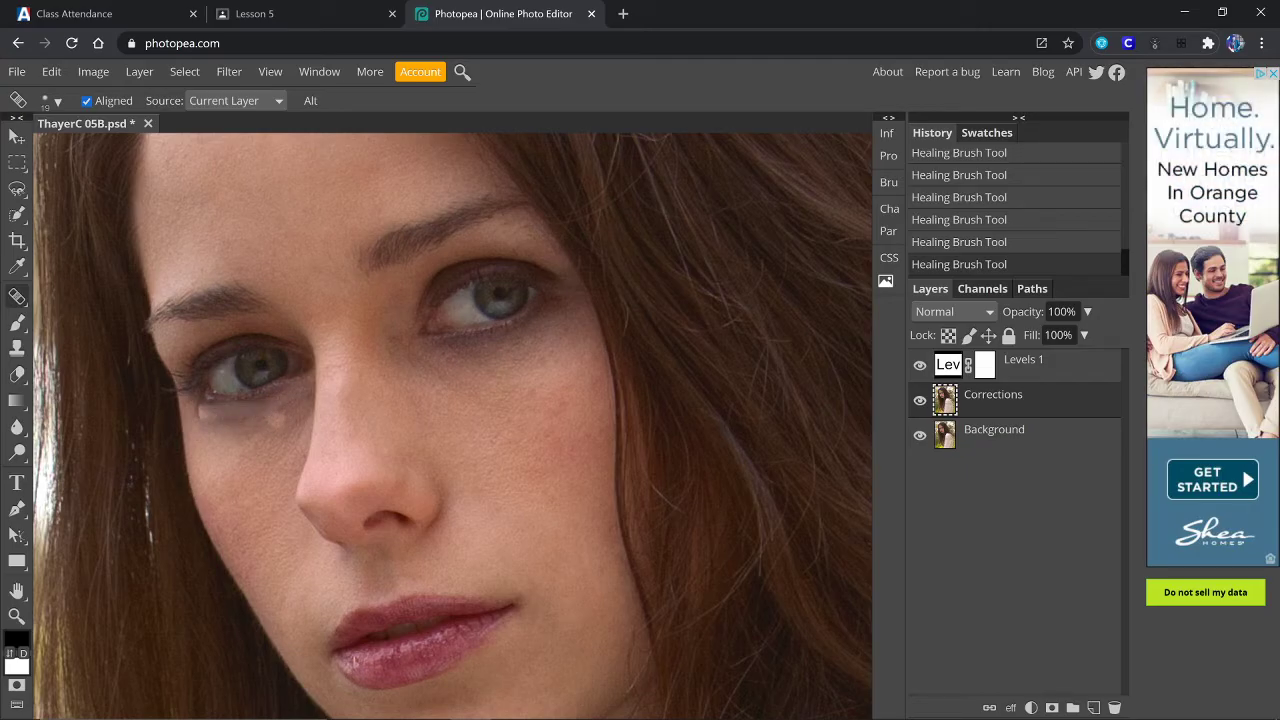
pyautogui.click(198, 413)
pyautogui.hotkey('ctrl', 'z')
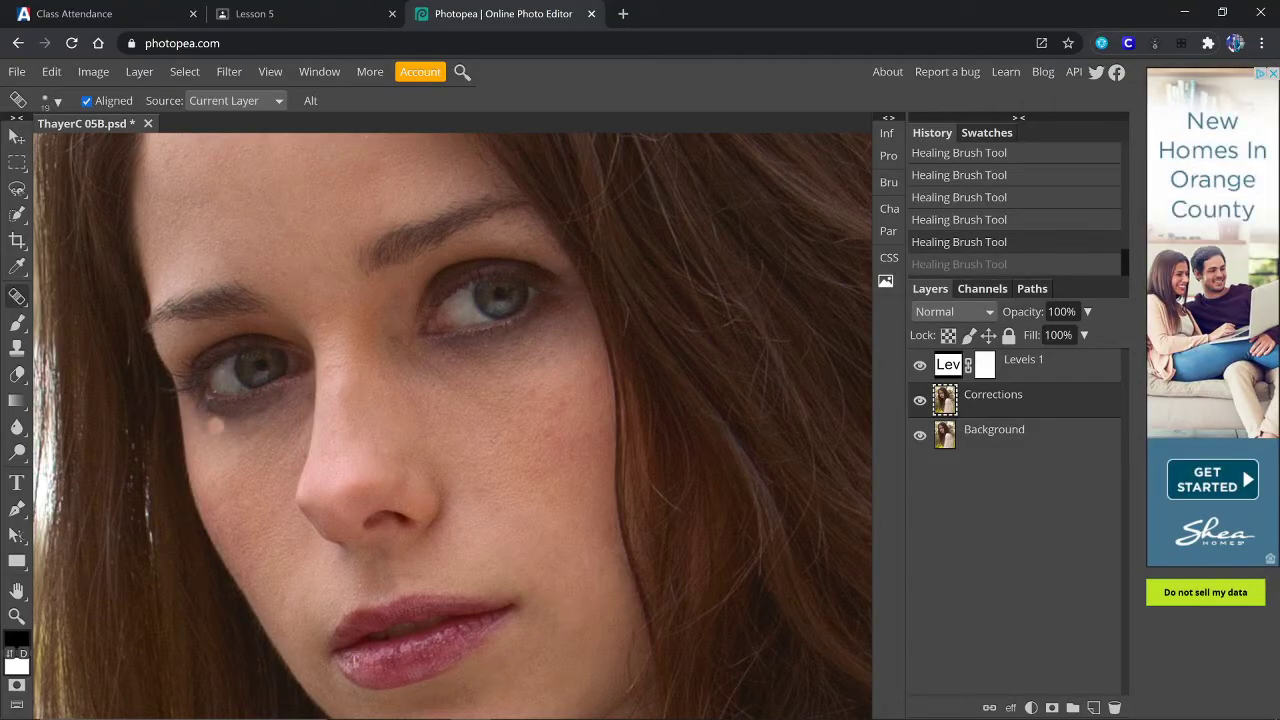
pyautogui.moveTo(216, 428); pyautogui.dragTo(208, 412)
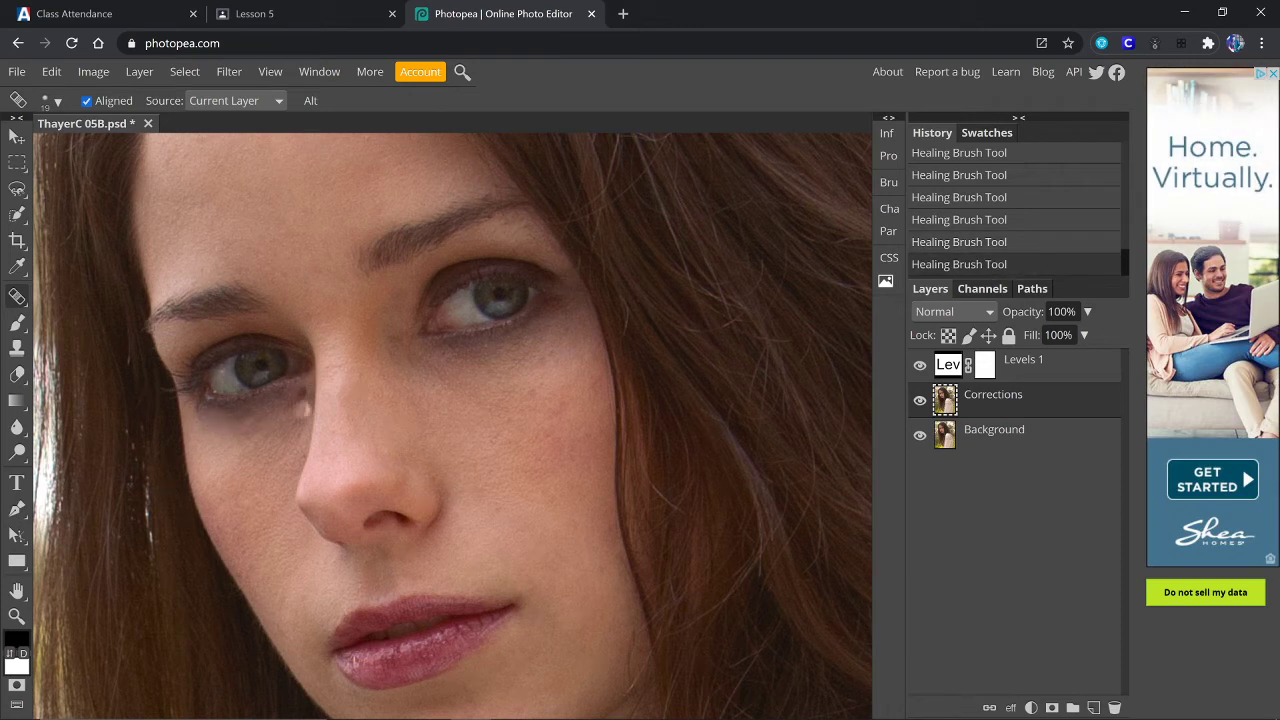
pyautogui.hotkey('ctrl', 'z')
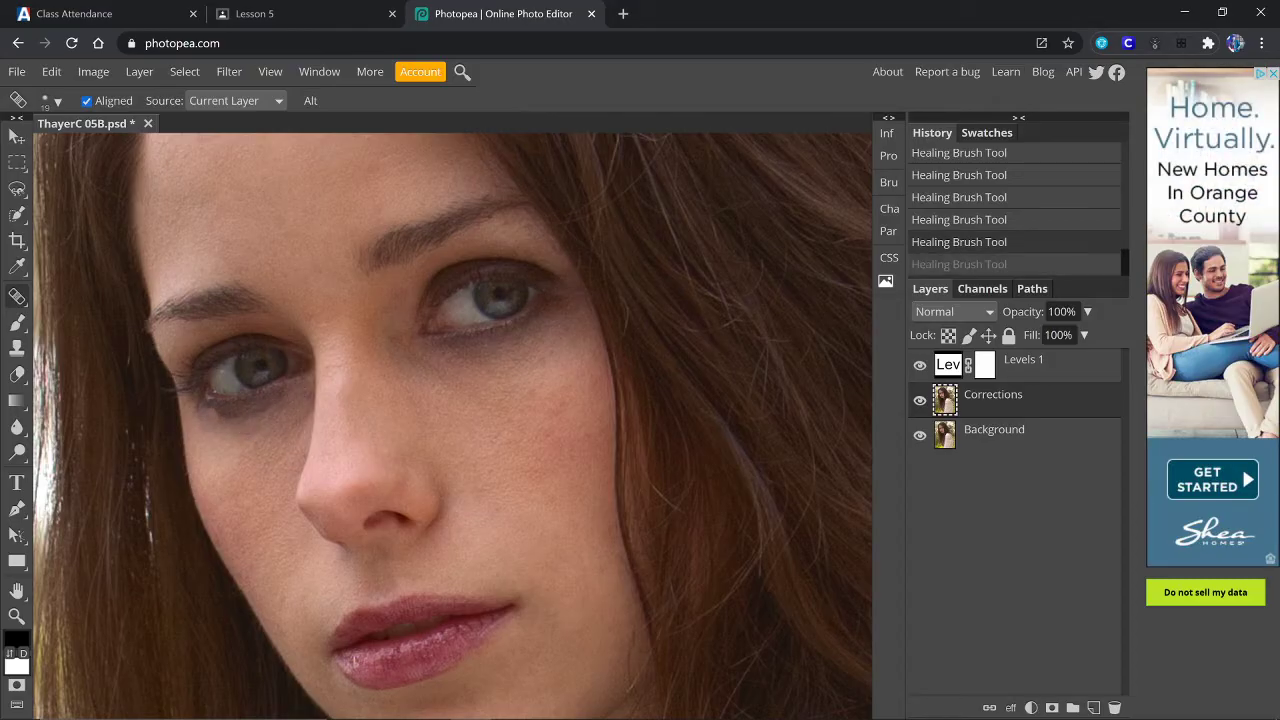
pyautogui.moveTo(217, 416); pyautogui.dragTo(264, 412)
pyautogui.moveTo(287, 401); pyautogui.dragTo(282, 406)
pyautogui.hotkey('ctrl', 'z')
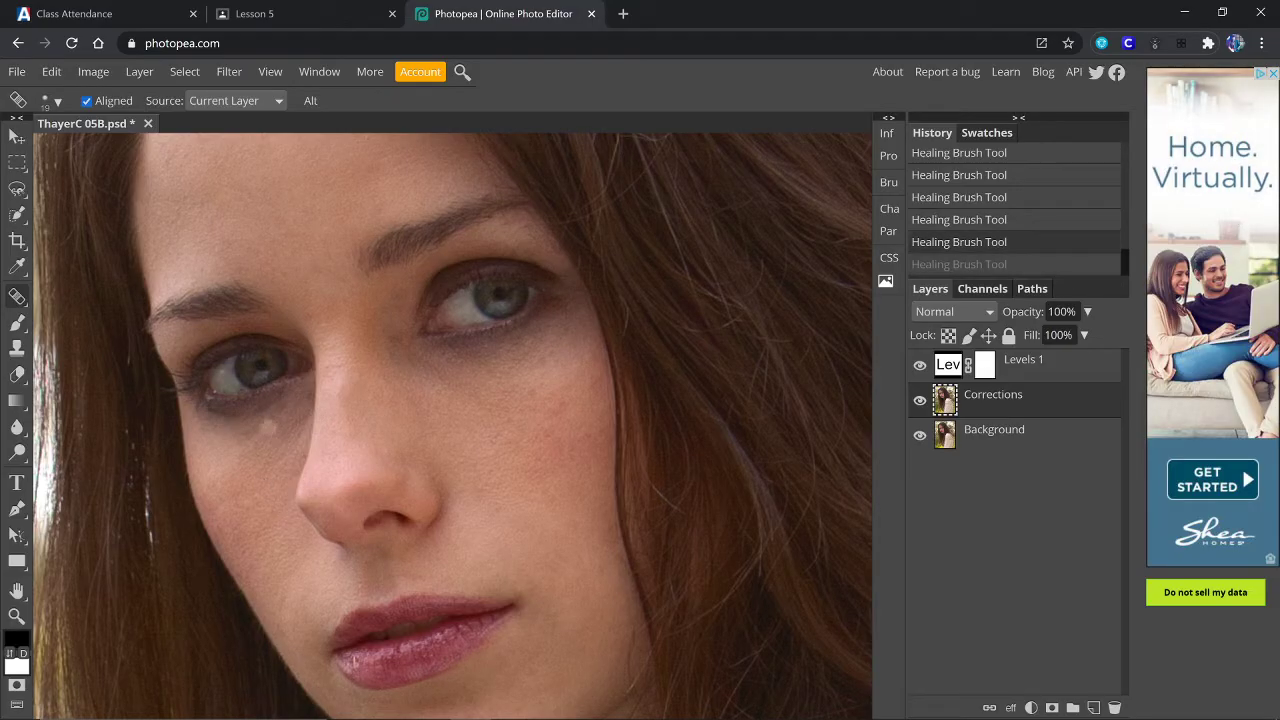
pyautogui.moveTo(294, 404)
pyautogui.mouseDown()
pyautogui.moveTo(210, 412)
pyautogui.moveTo(242, 414)
pyautogui.mouseUp()
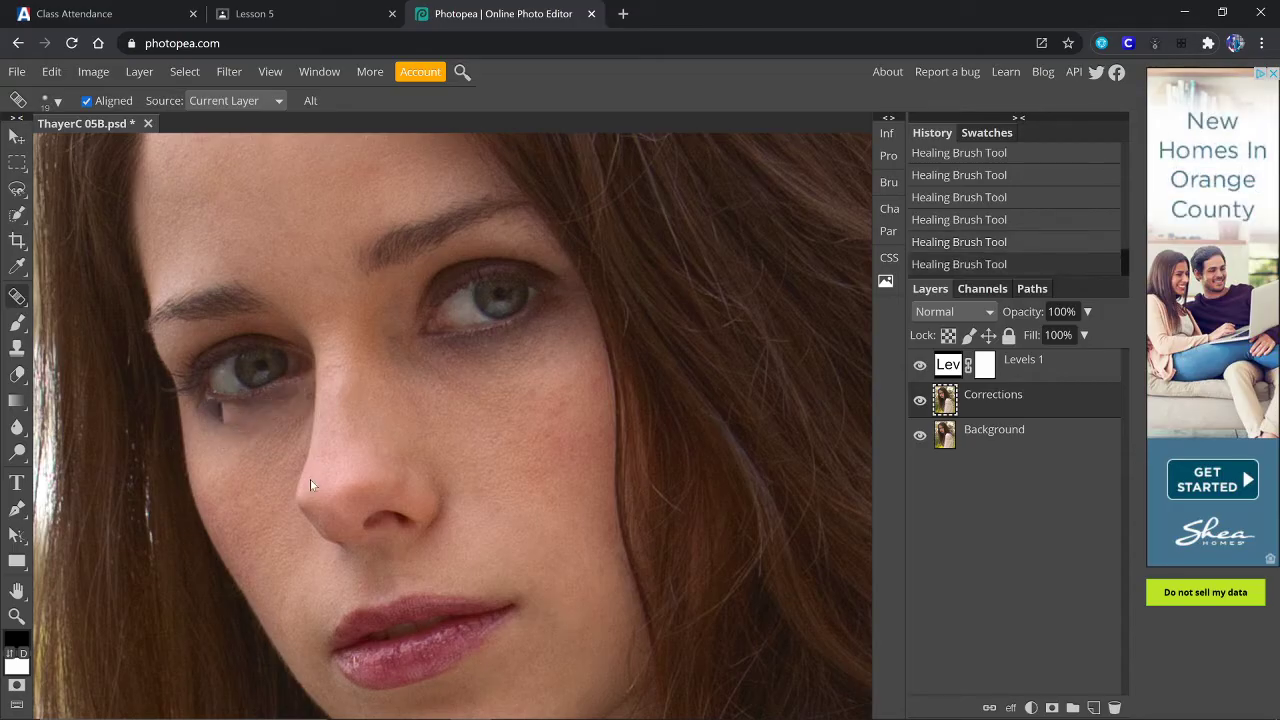
pyautogui.hotkey('ctrl', 'z')
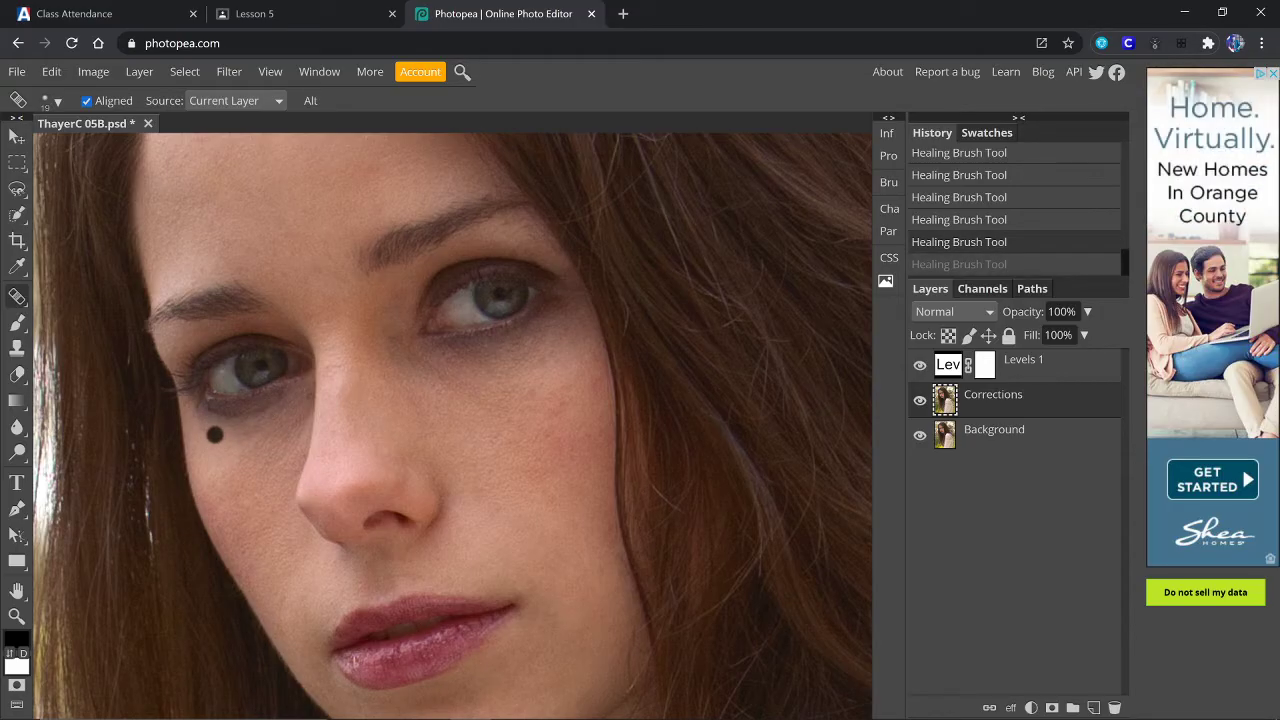
# Step: Sample clear skin on the woman's right cheek and heal the remaining shadow beneath her right eye
pyautogui.moveTo(214, 434)
pyautogui.mouseDown()
pyautogui.moveTo(283, 410)
pyautogui.moveTo(292, 405)
pyautogui.moveTo(228, 410)
pyautogui.moveTo(285, 395)
pyautogui.moveTo(233, 432)
pyautogui.moveTo(299, 401)
pyautogui.mouseUp()
pyautogui.keyDown('alt'); pyautogui.click(235, 460); pyautogui.keyUp('alt')
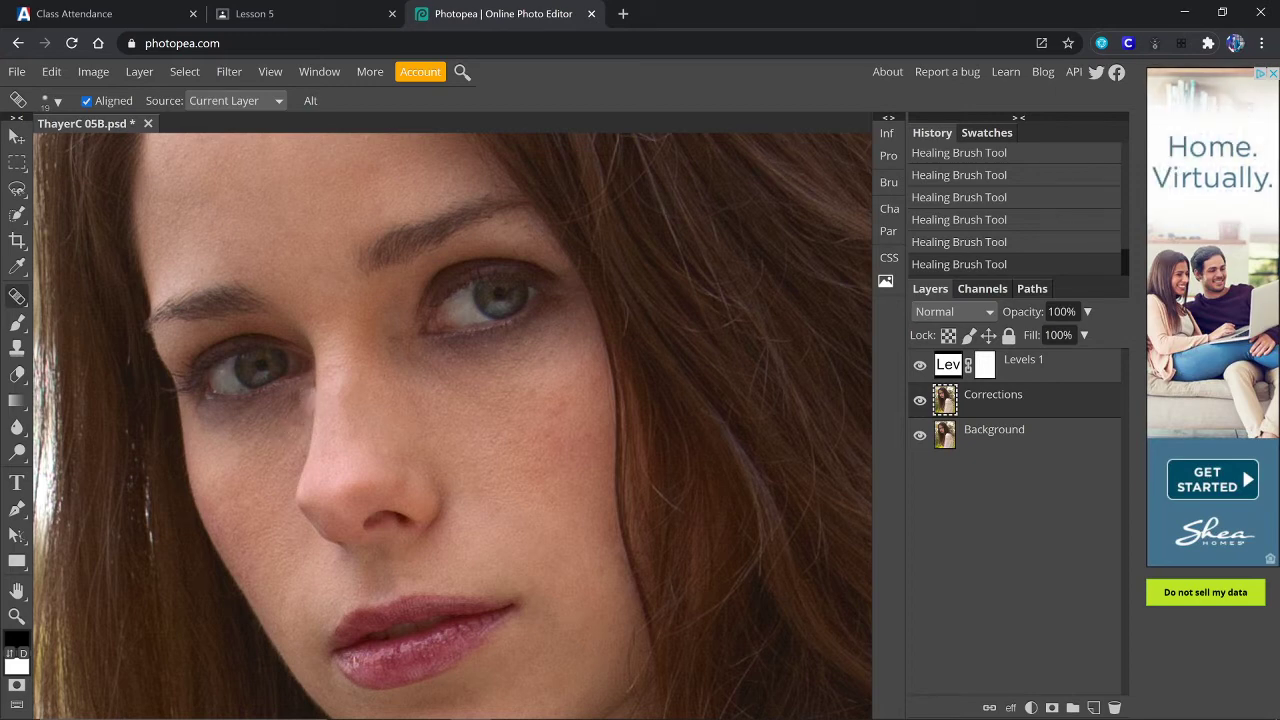
# Step: Compare the under-eye healing with its earlier history states, and the face with the Corrections layer hidden and shown
pyautogui.hotkey('ctrl', 'z')
pyautogui.hotkey('ctrl', 'z')
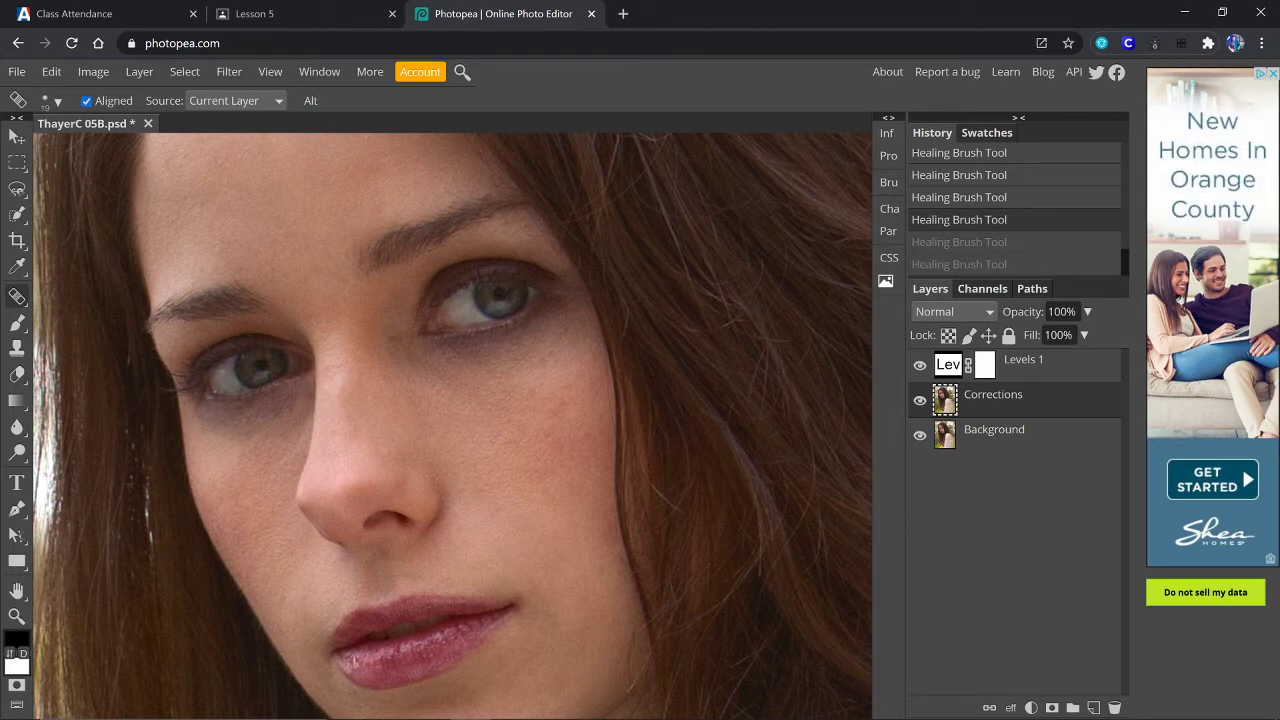
pyautogui.hotkey('ctrl', 'shift', 'z')
pyautogui.hotkey('ctrl', 'shift', 'z')
pyautogui.click(920, 402)
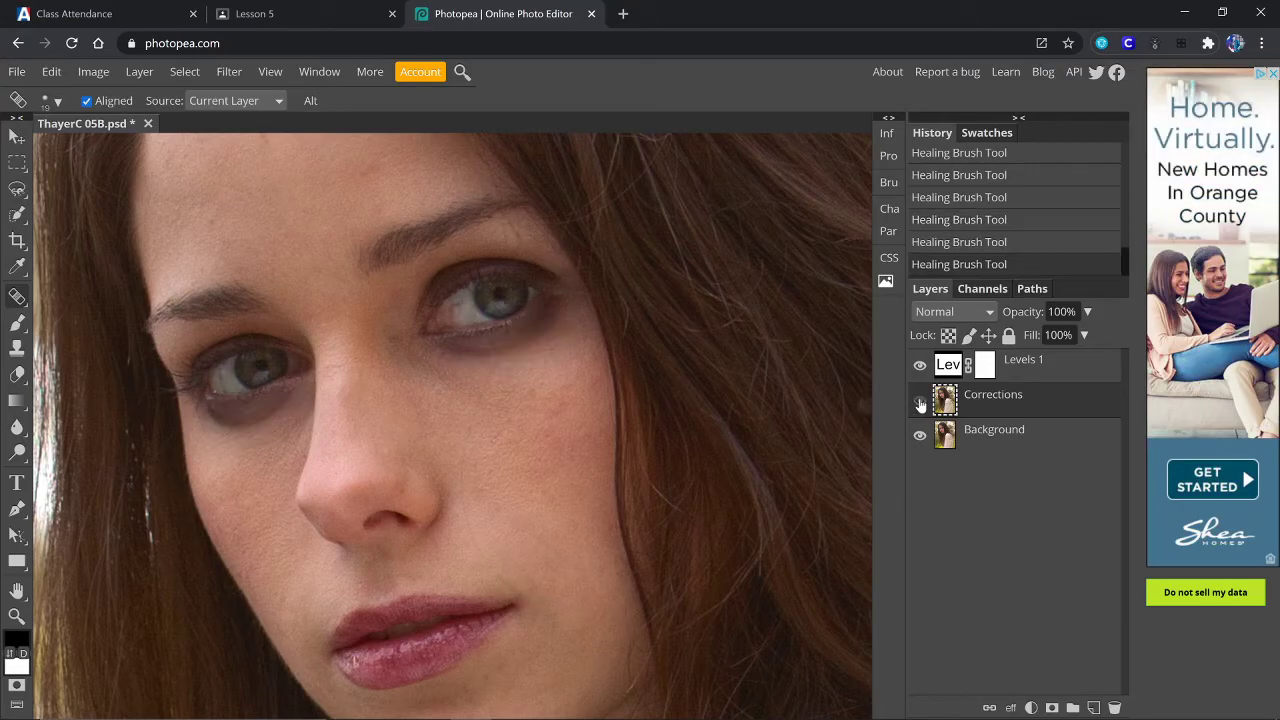
pyautogui.click(920, 402)
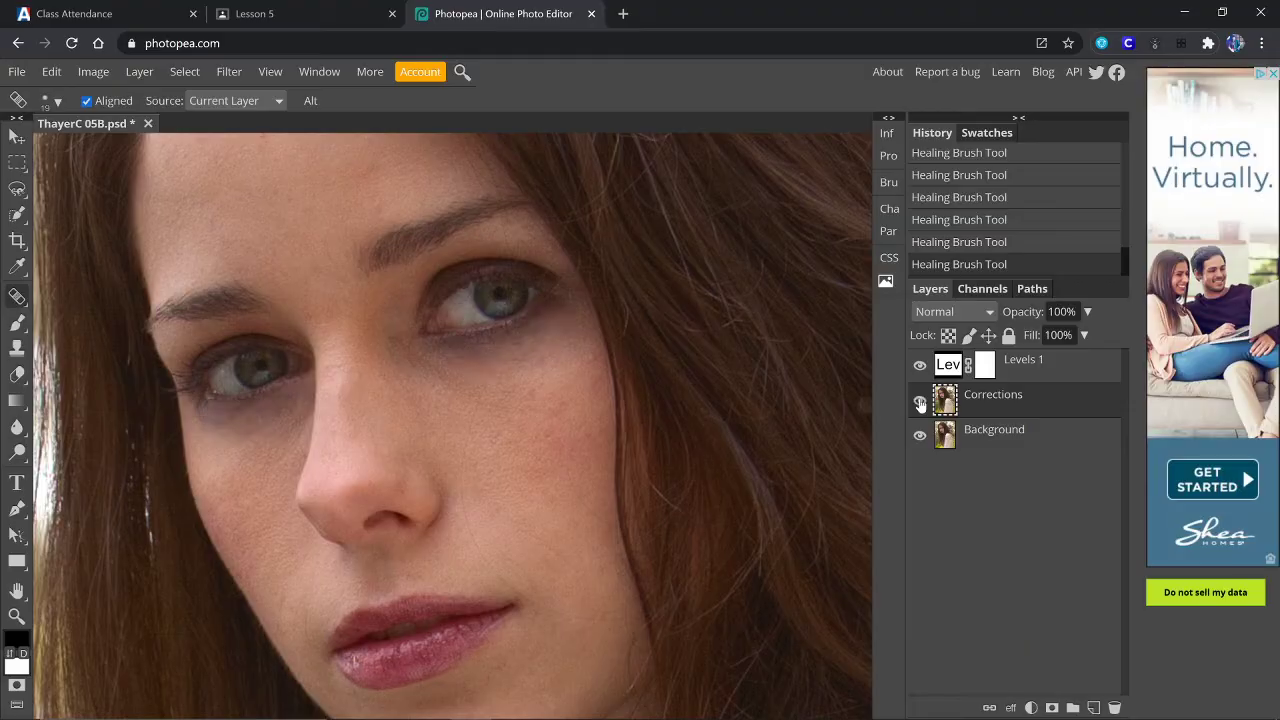
pyautogui.click(920, 402)
# Step: Heal the remaining shadow beneath the woman's right eye, checking the strokes against the previous history state
pyautogui.click(197, 437)
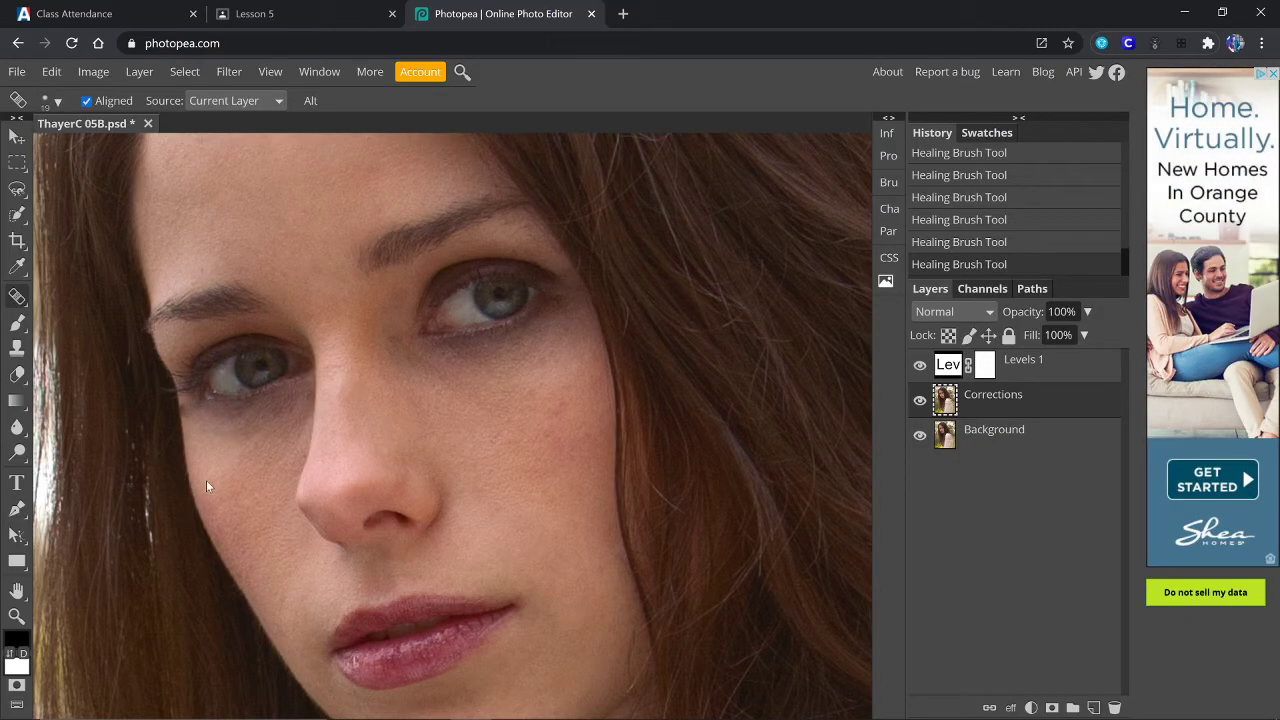
pyautogui.hotkey('ctrl', 'z')
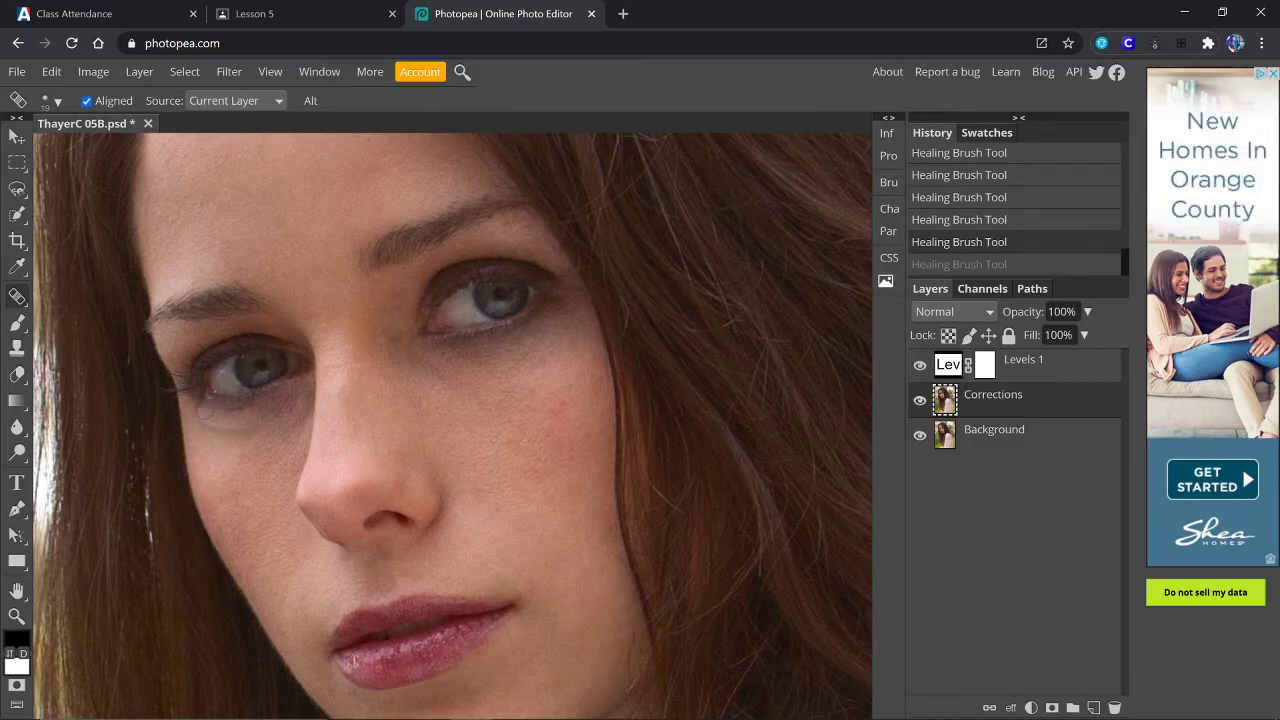
pyautogui.hotkey('ctrl', 'shift', 'z')
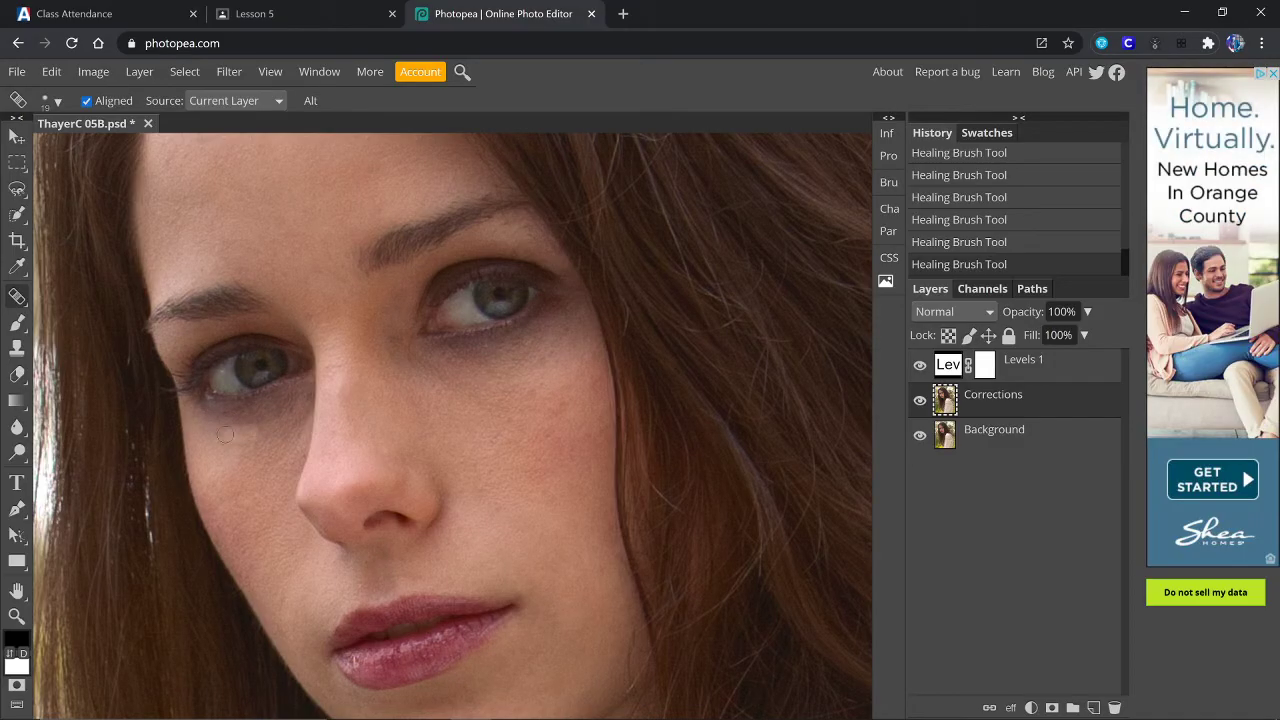
pyautogui.moveTo(225, 434); pyautogui.dragTo(209, 431)
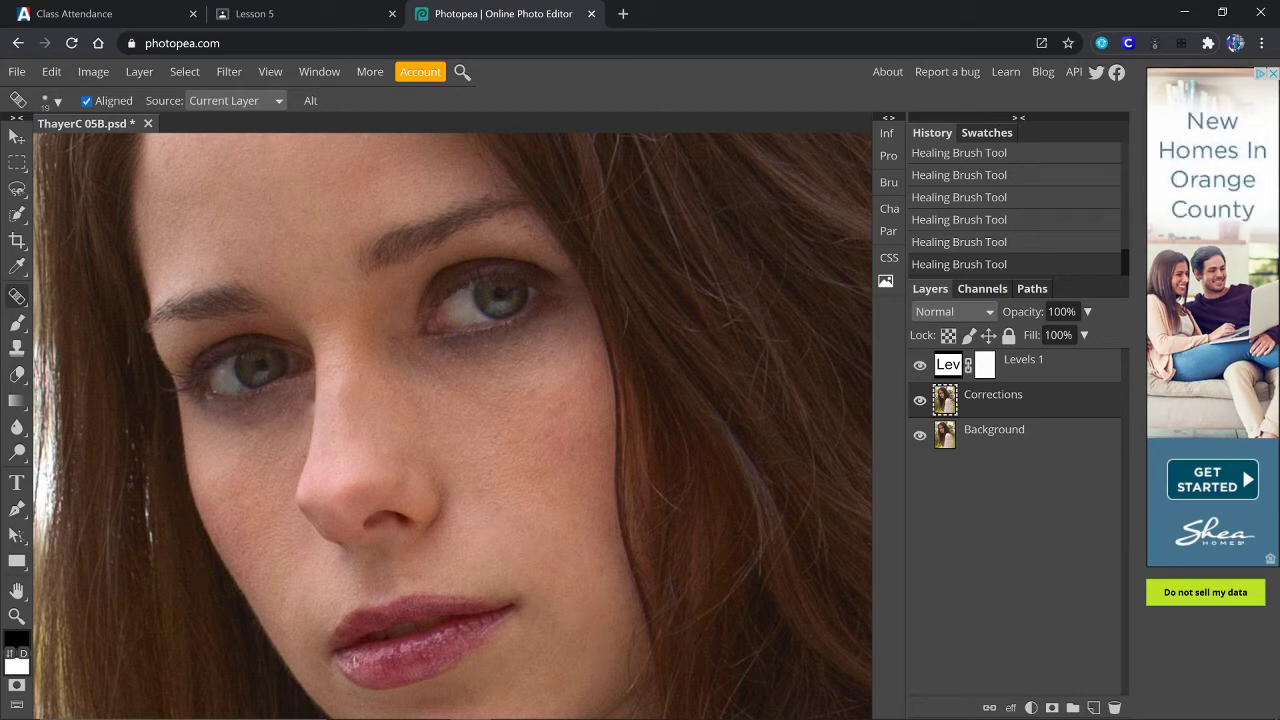
pyautogui.hotkey('ctrl', 'z')
pyautogui.click(291, 439)
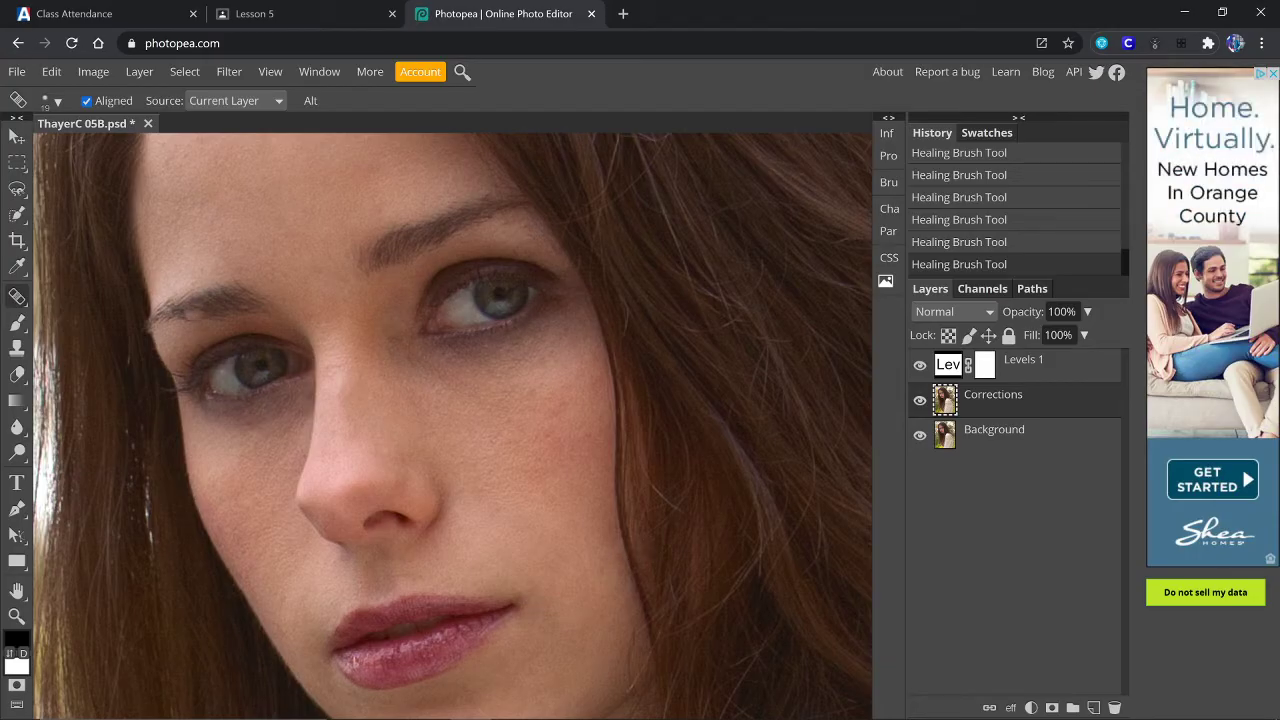
# Step: Save the retouched document as a PSD file and dismiss the browser's download notice
pyautogui.click(14, 74)
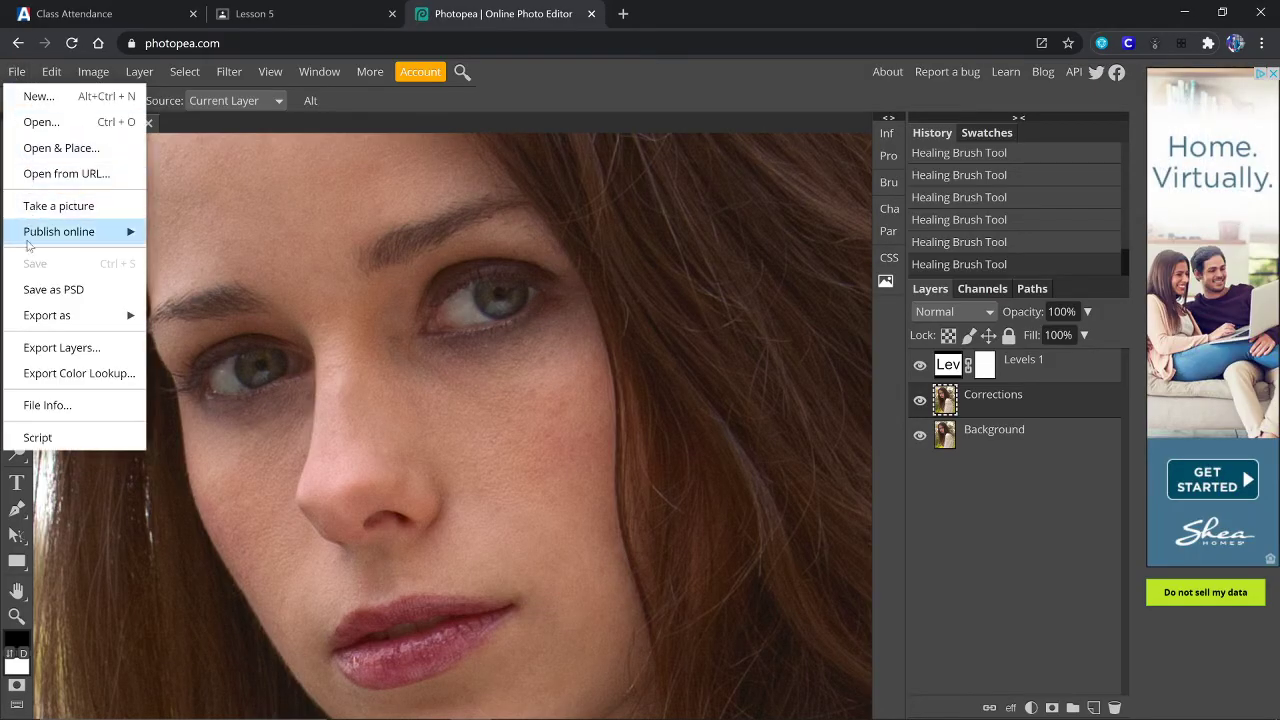
pyautogui.click(43, 292)
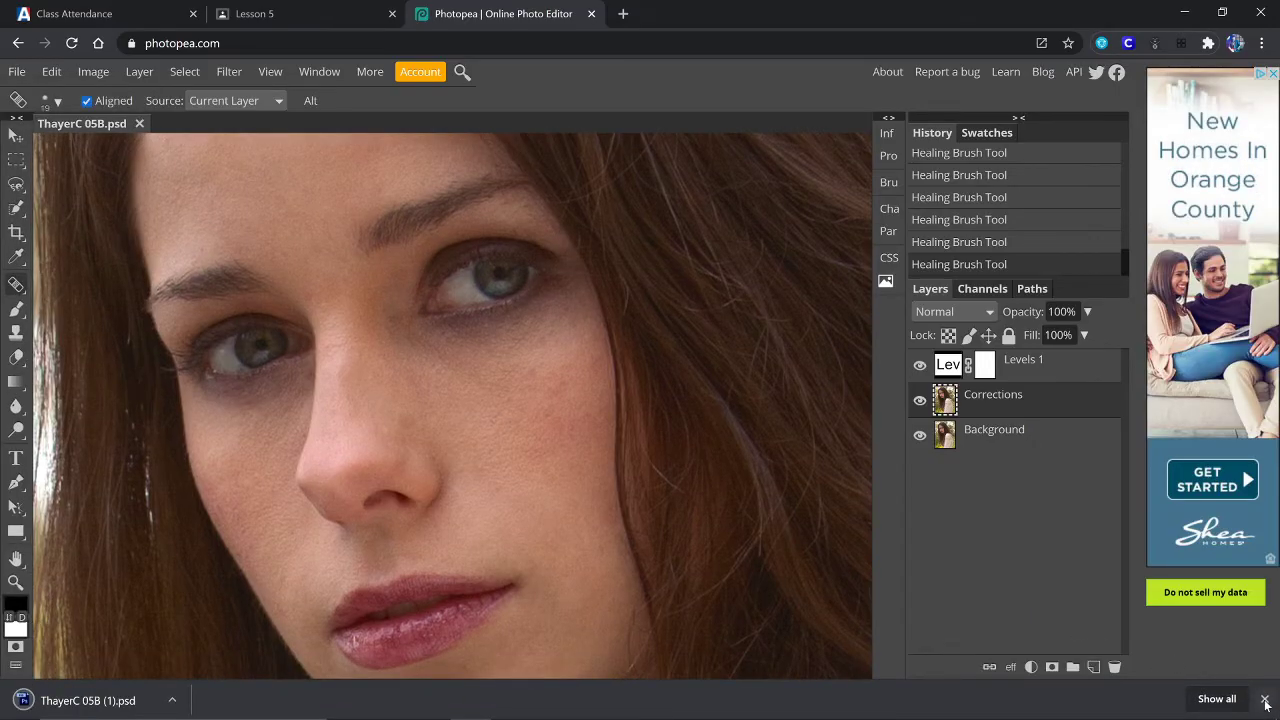
pyautogui.click(1264, 699)
pyautogui.click(841, 706)
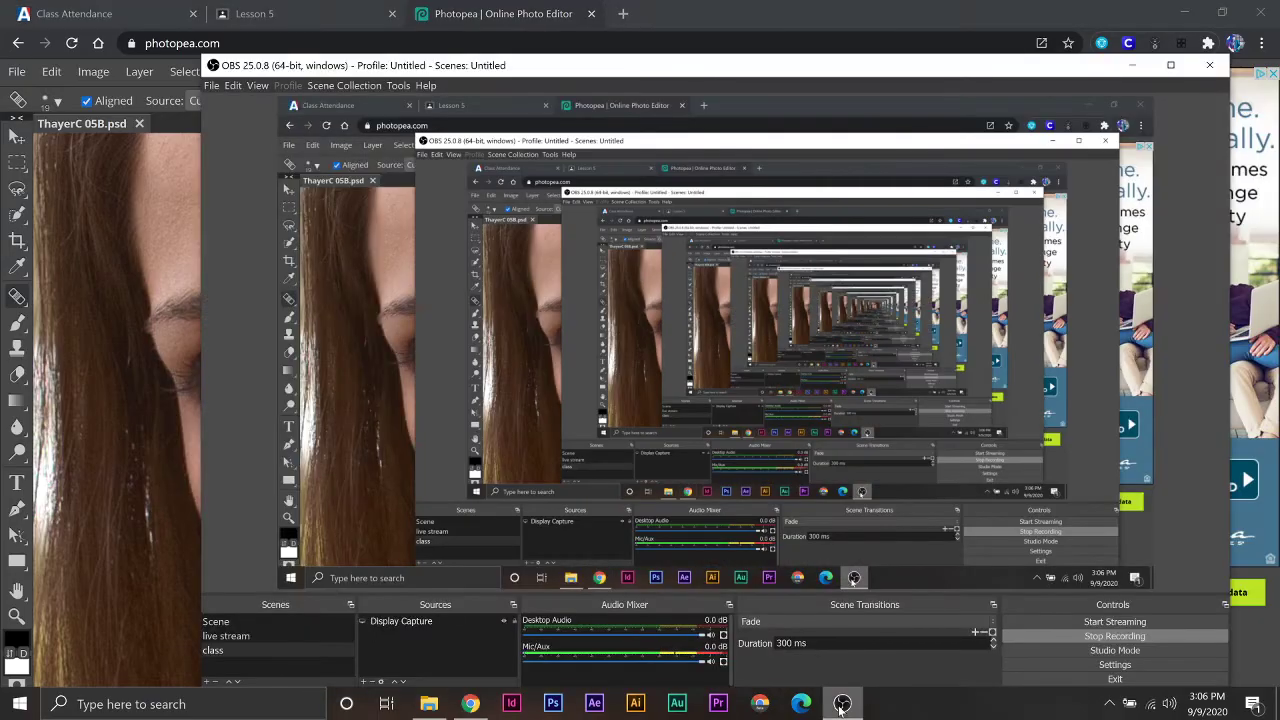
pyautogui.click(842, 703)
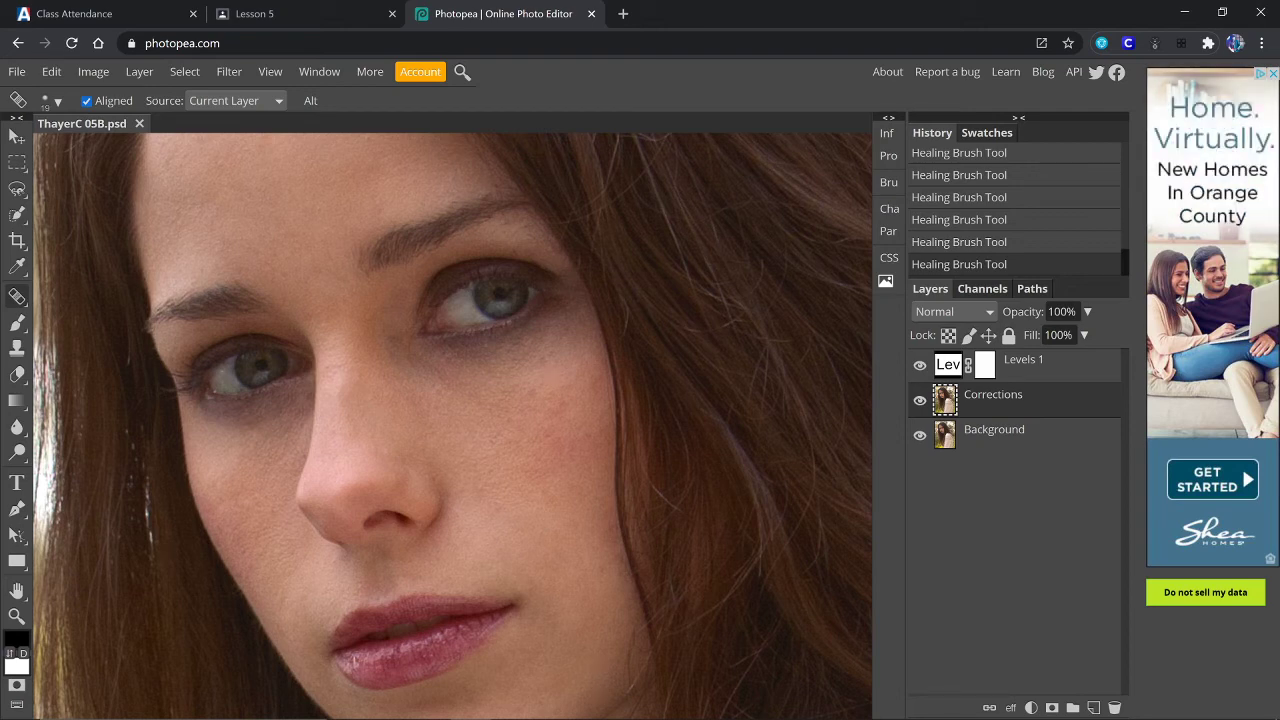
# Step: Configure the Dodge tool with a 65 px brush and 20% exposure
pyautogui.click(17, 453)
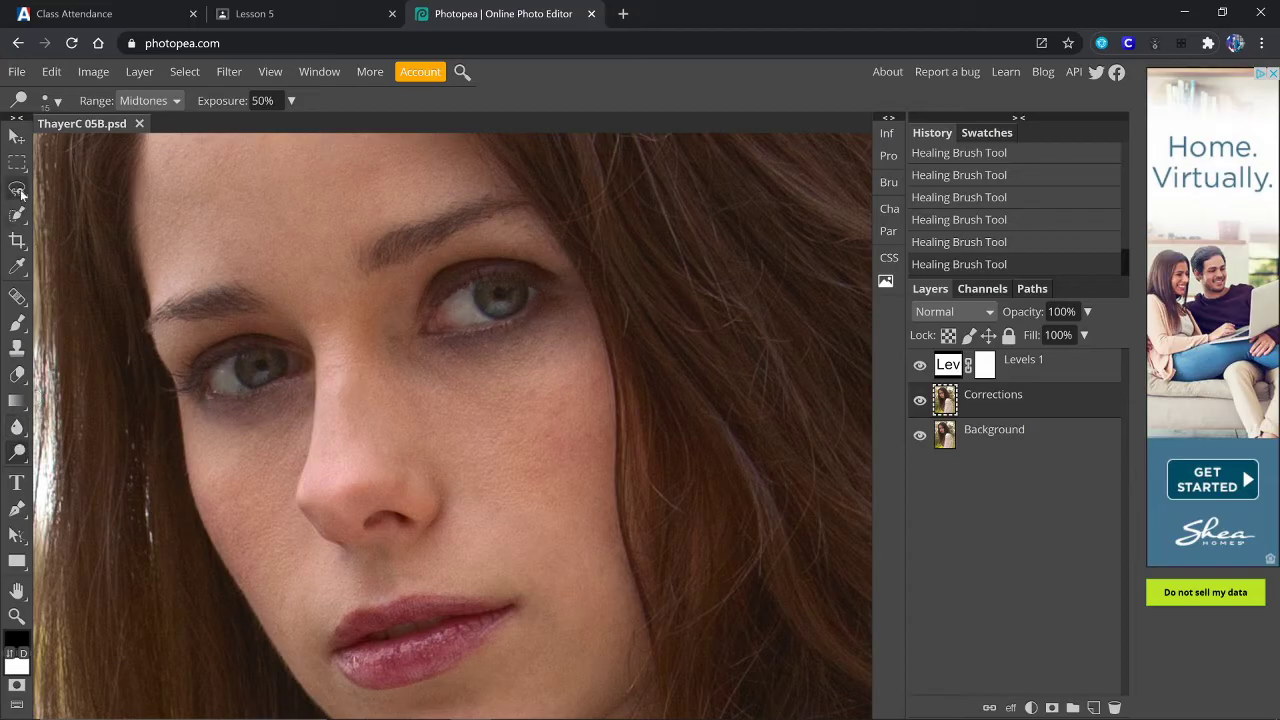
pyautogui.click(57, 101)
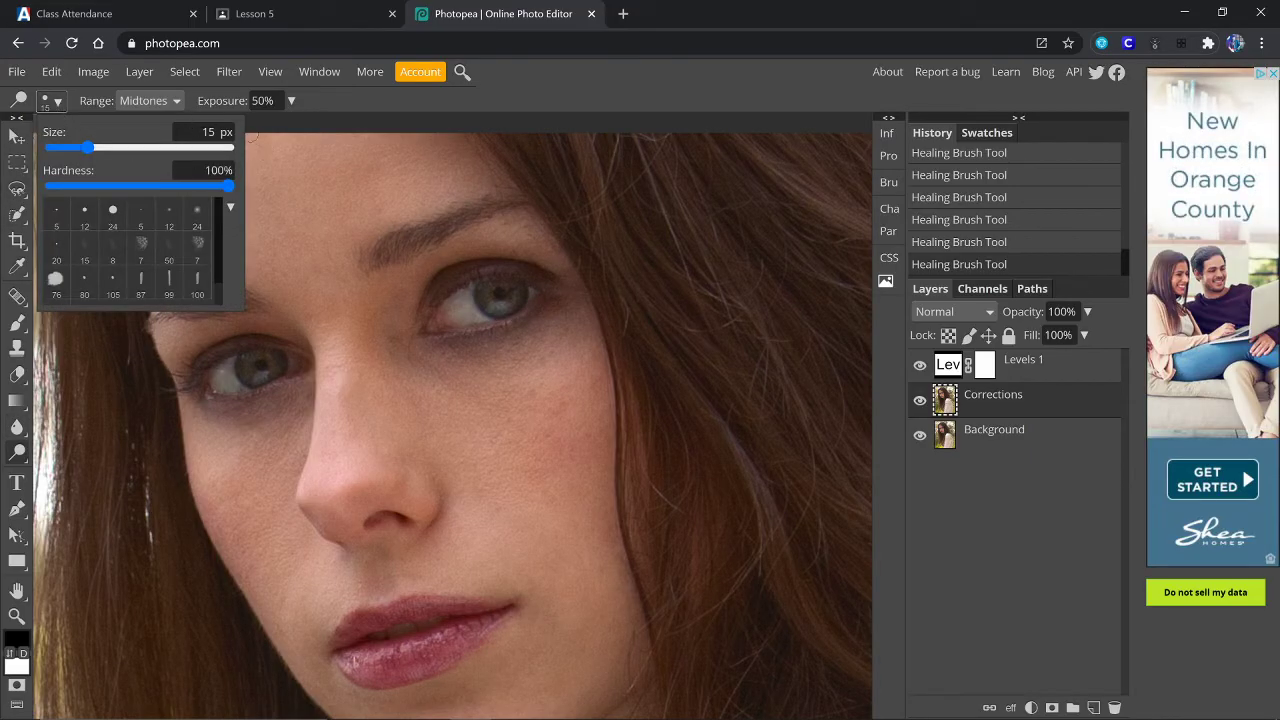
pyautogui.click(205, 132)
pyautogui.write('6')
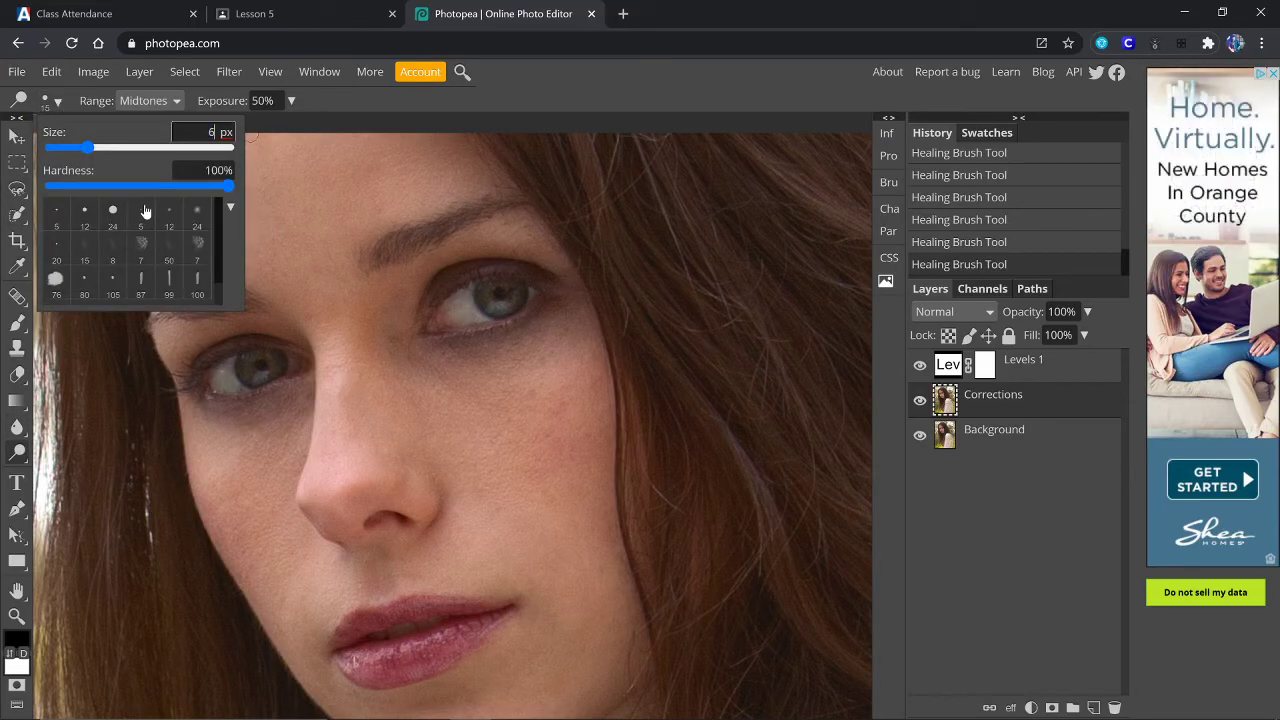
pyautogui.write('5')
pyautogui.press('Return')
pyautogui.press('Tab')
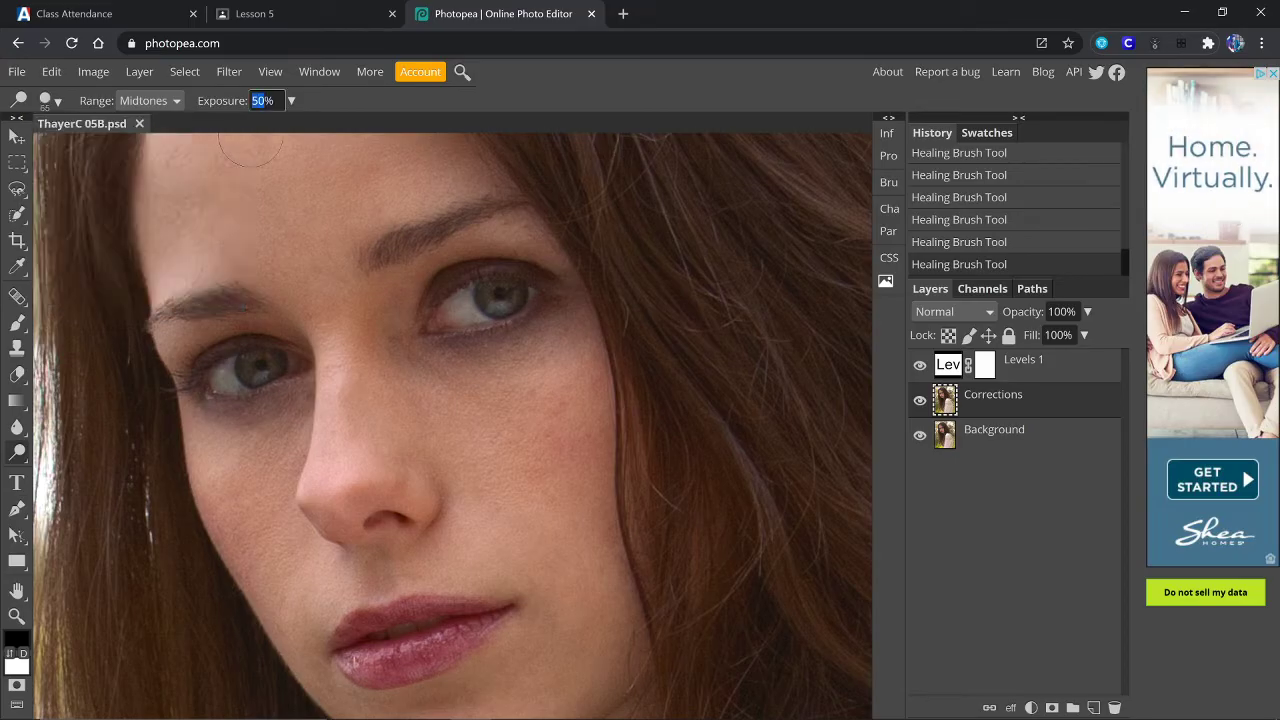
pyautogui.write('20')
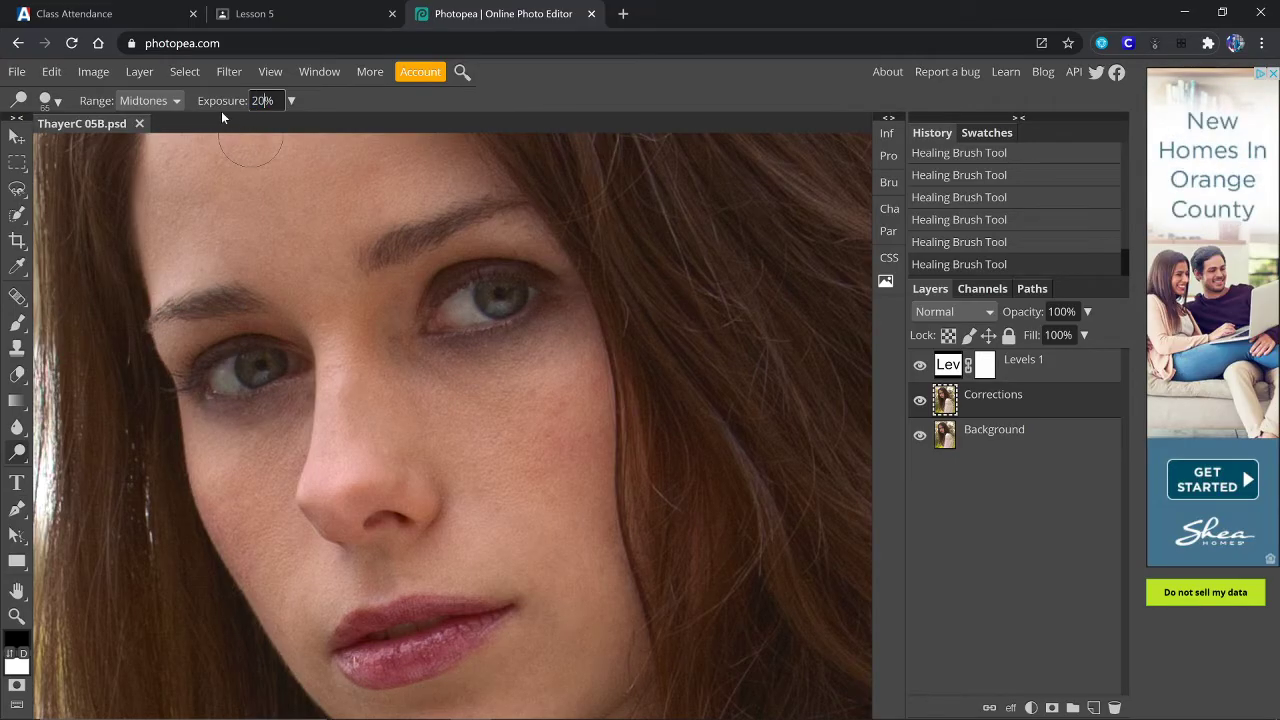
# Step: Set the Dodge brush's hardness to 20%
pyautogui.click(50, 100)
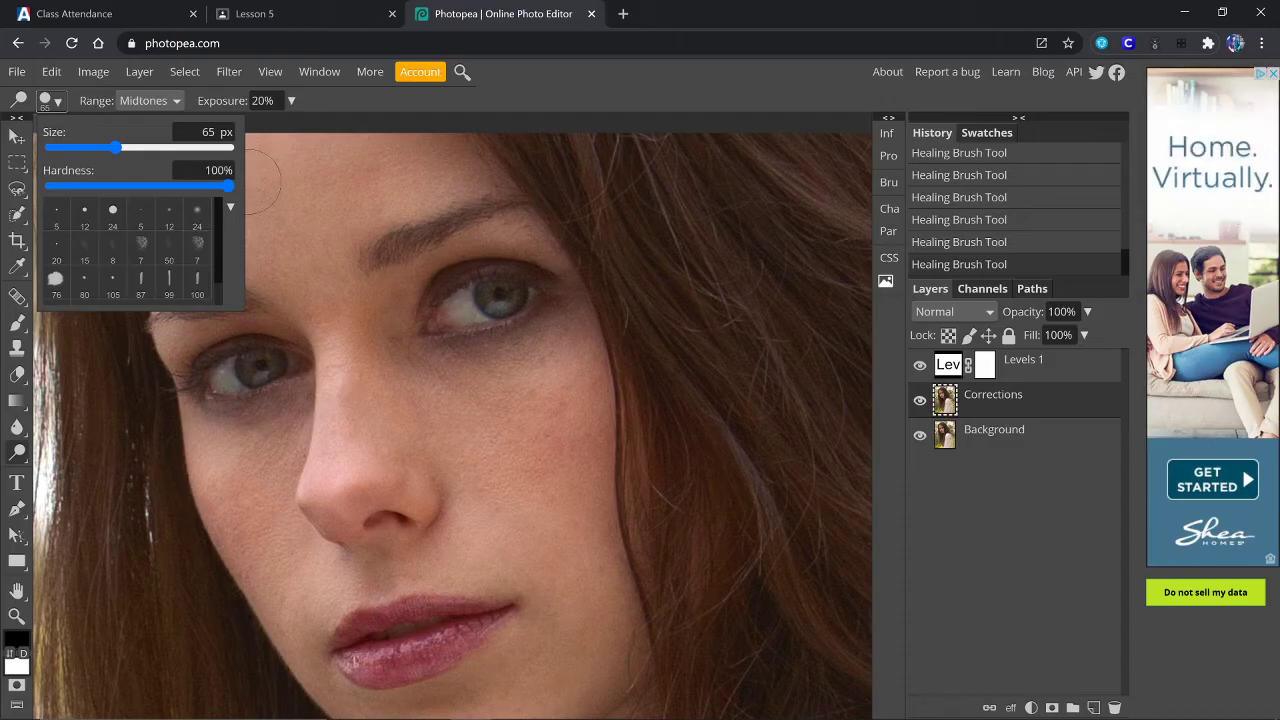
pyautogui.moveTo(204, 170); pyautogui.dragTo(218, 170)
pyautogui.write('20')
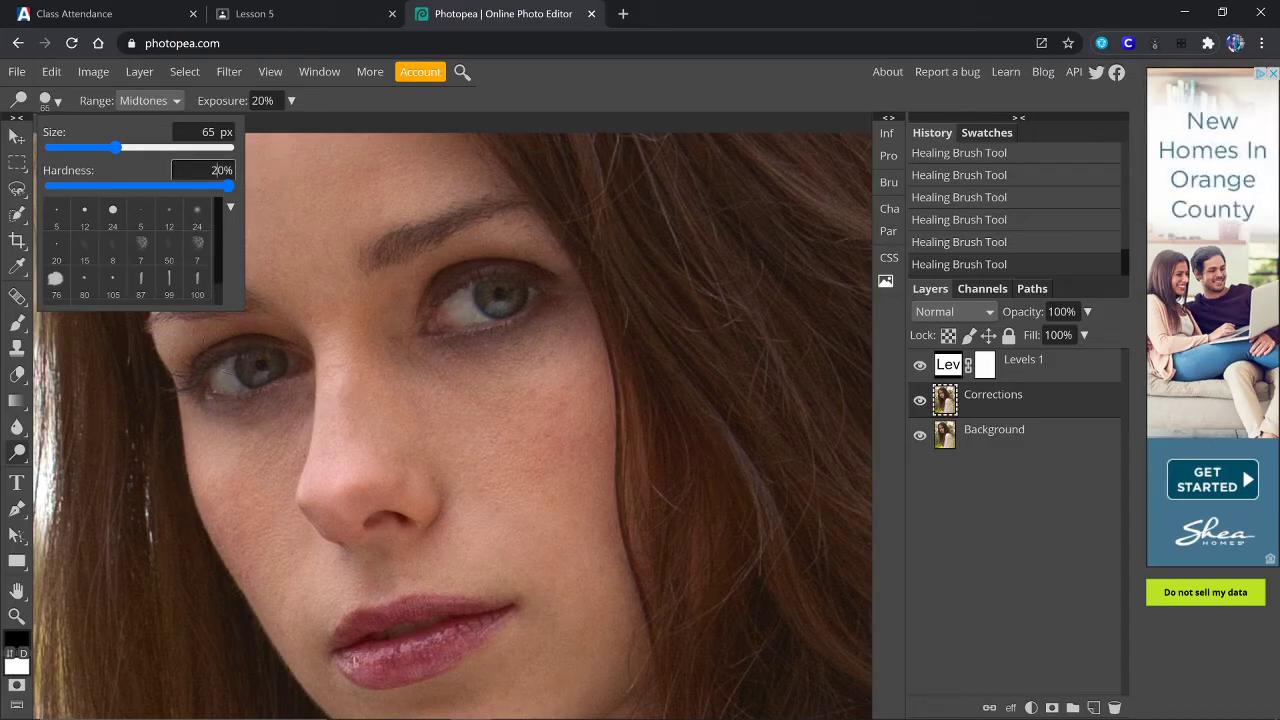
pyautogui.press('Return')
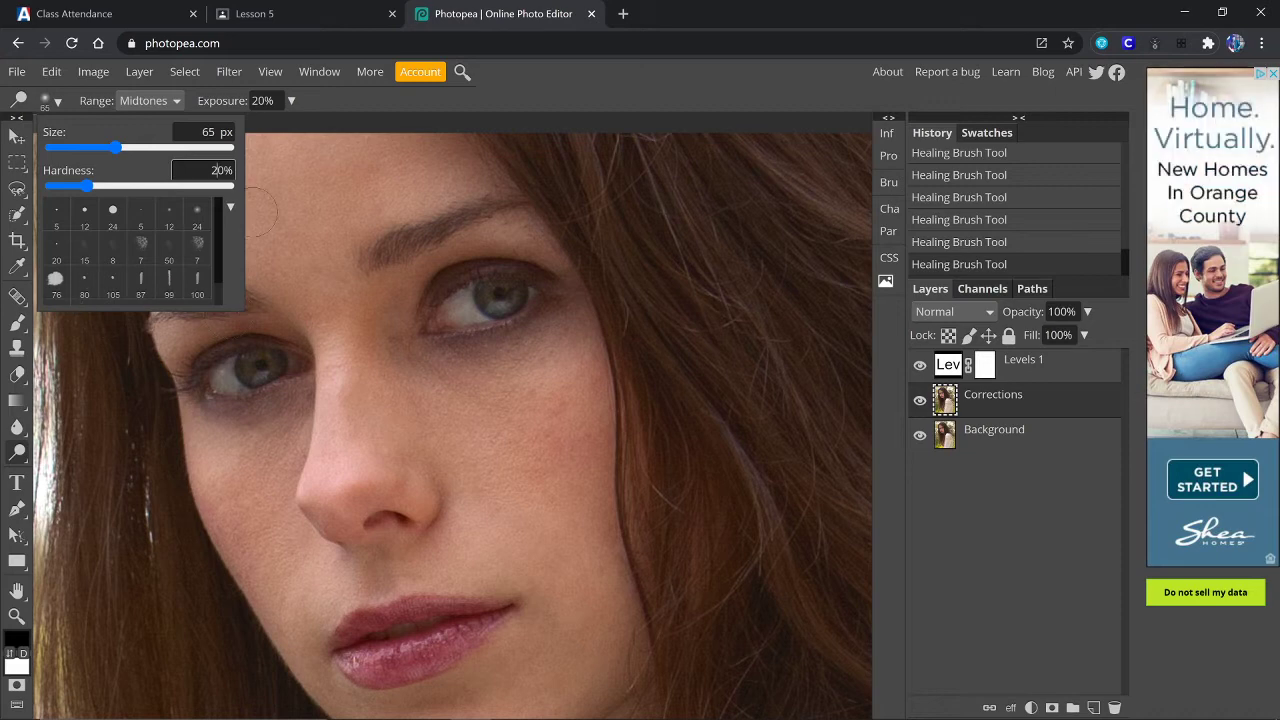
pyautogui.click(350, 97)
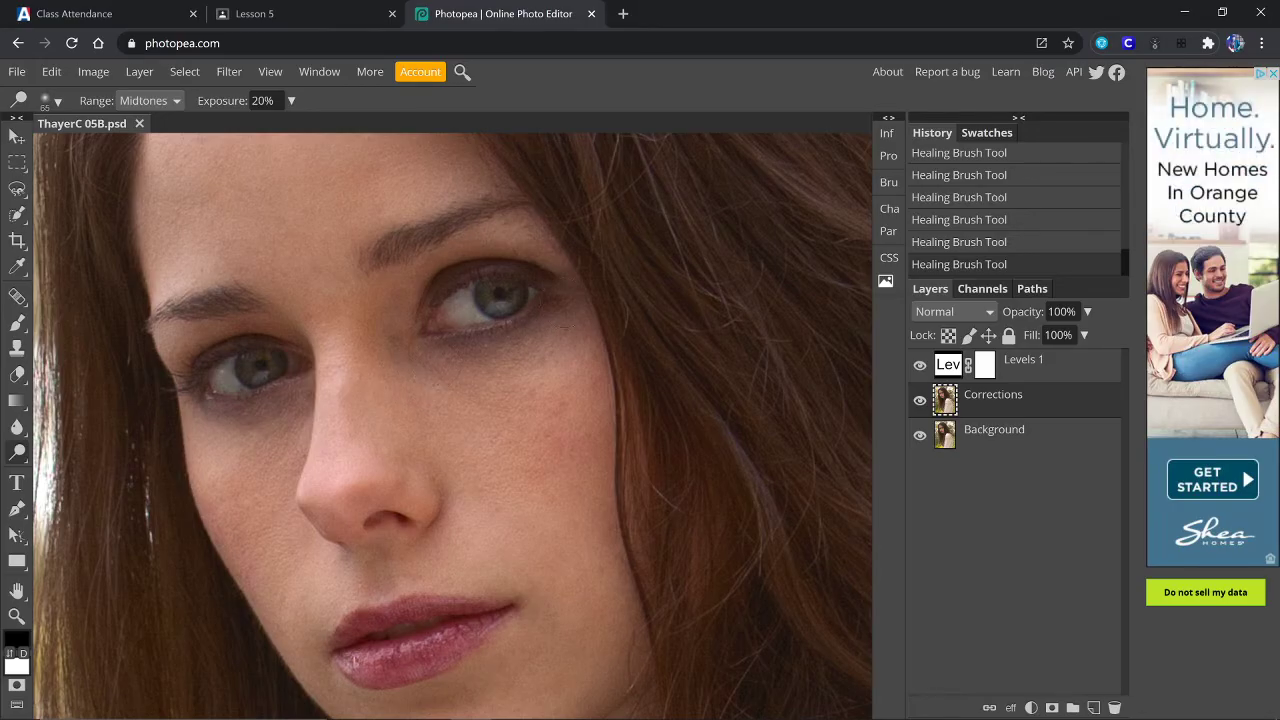
# Step: Lighten the shadow beneath the woman's left eye with two Dodge strokes from the outer corner inward, comparing before and after
pyautogui.moveTo(538, 334); pyautogui.dragTo(458, 370)
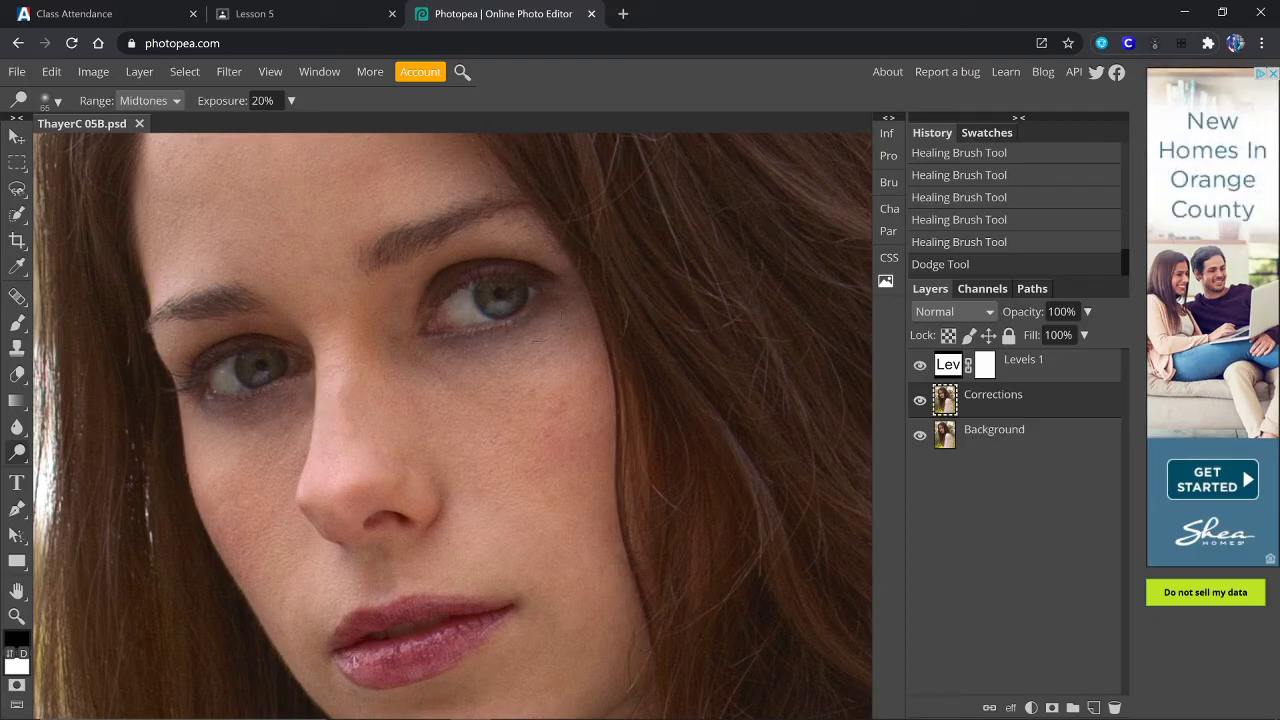
pyautogui.moveTo(560, 308); pyautogui.dragTo(476, 350)
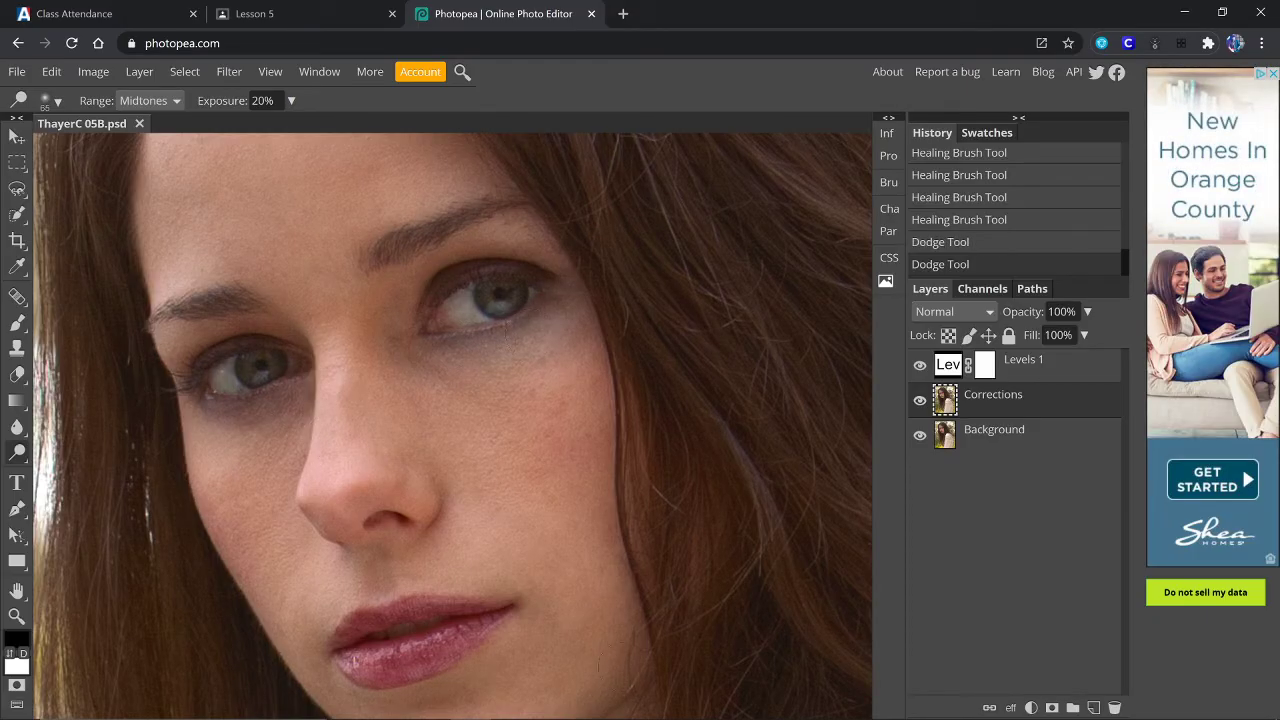
pyautogui.hotkey('ctrl', 'z')
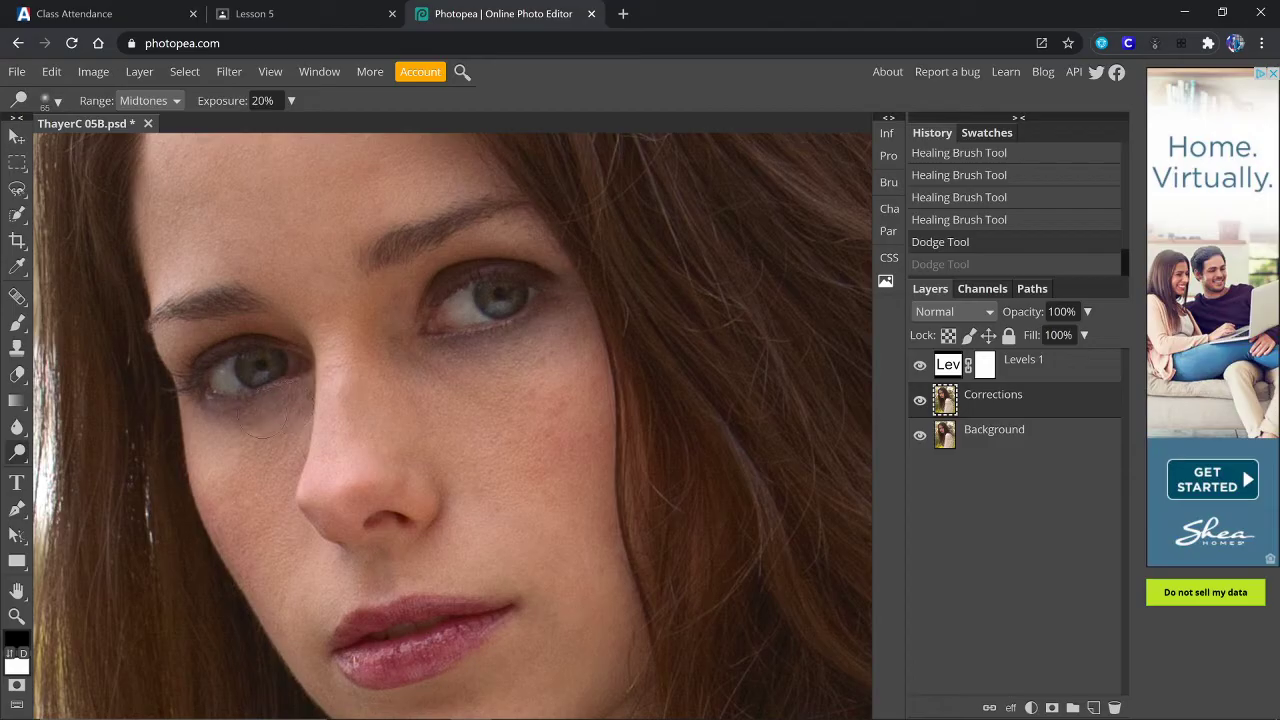
pyautogui.hotkey('ctrl', 'shift', 'z')
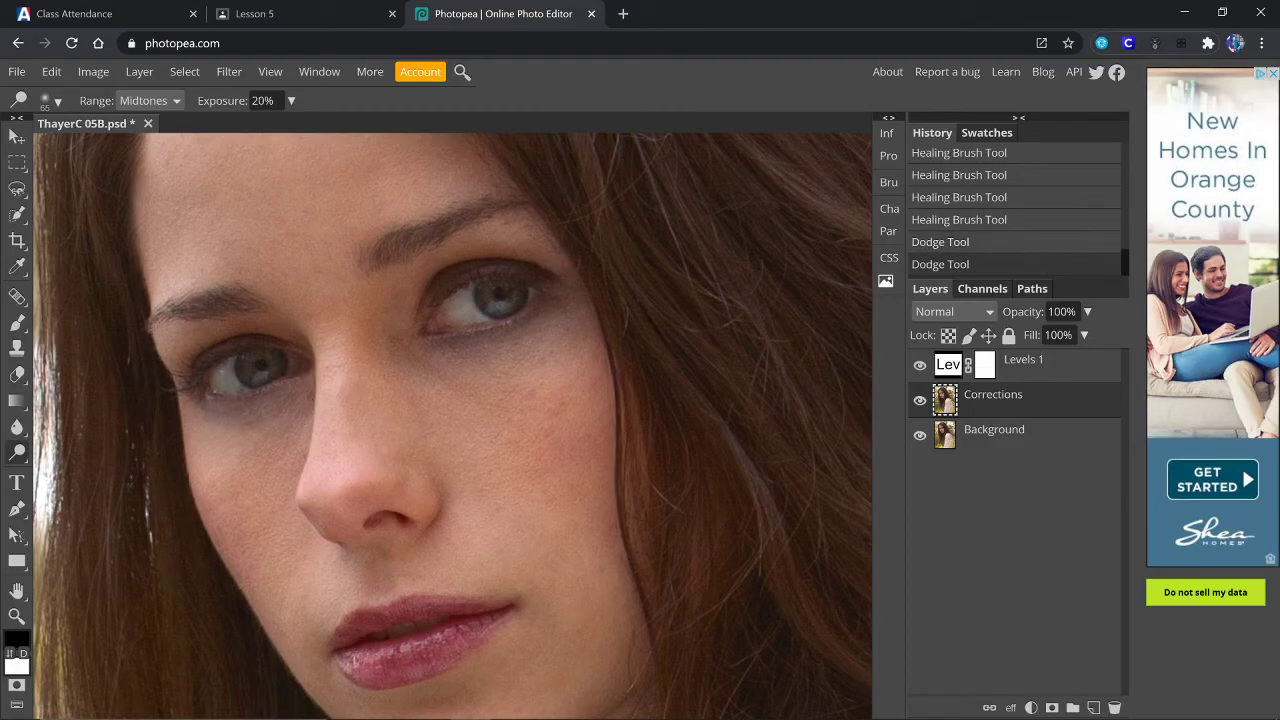
# Step: Compare the face with the Corrections layer repeatedly hidden and shown to review the retouching
pyautogui.click(917, 404)
pyautogui.click(917, 404)
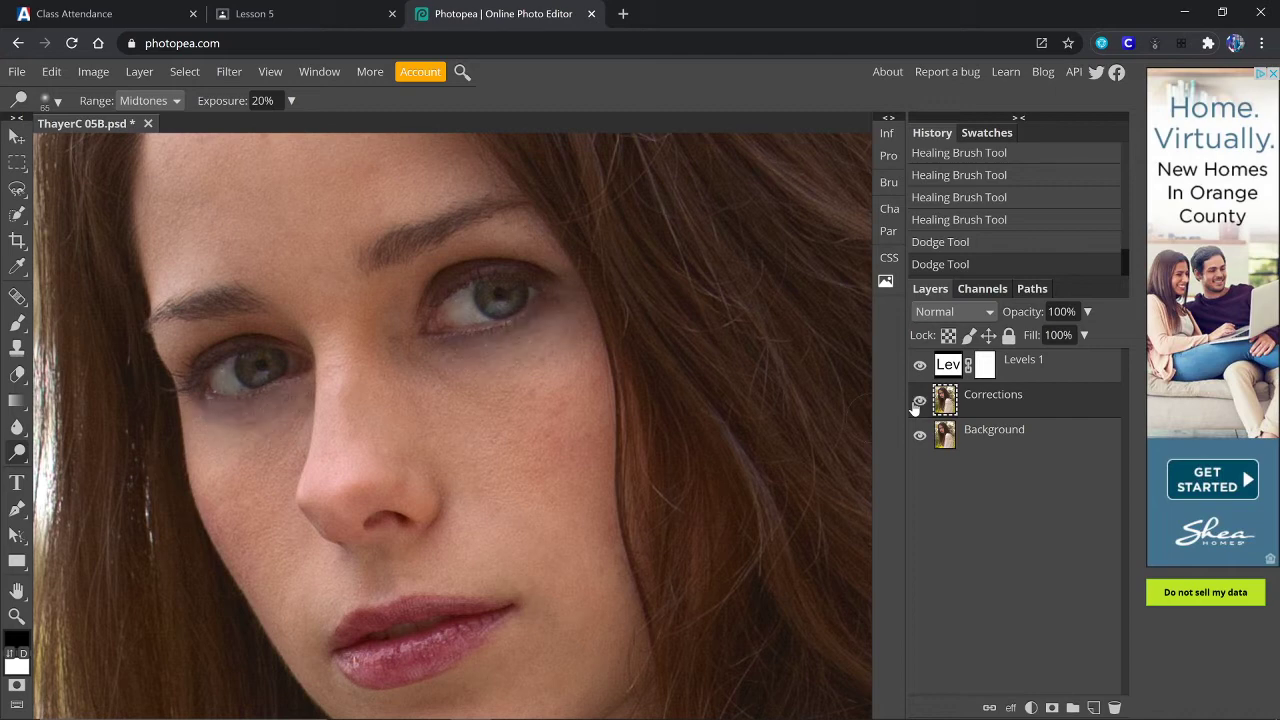
pyautogui.click(917, 404)
pyautogui.click(917, 404)
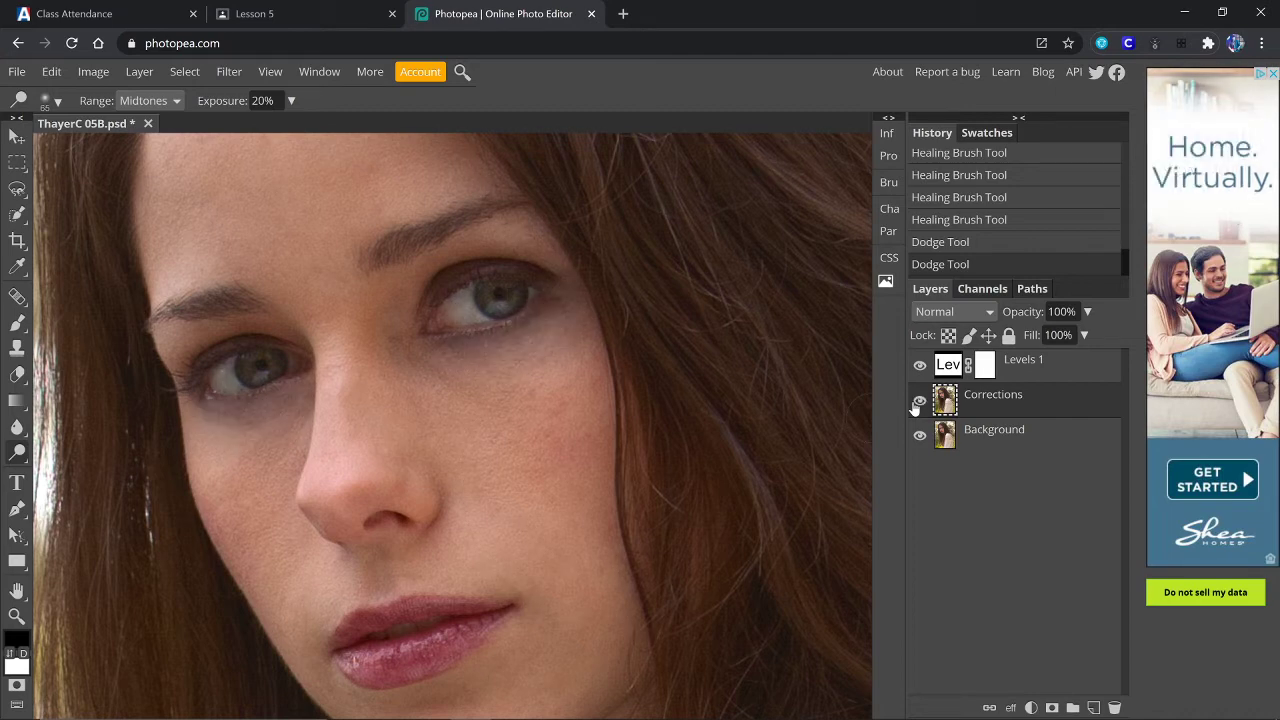
pyautogui.click(916, 404)
pyautogui.click(916, 404)
pyautogui.click(917, 404)
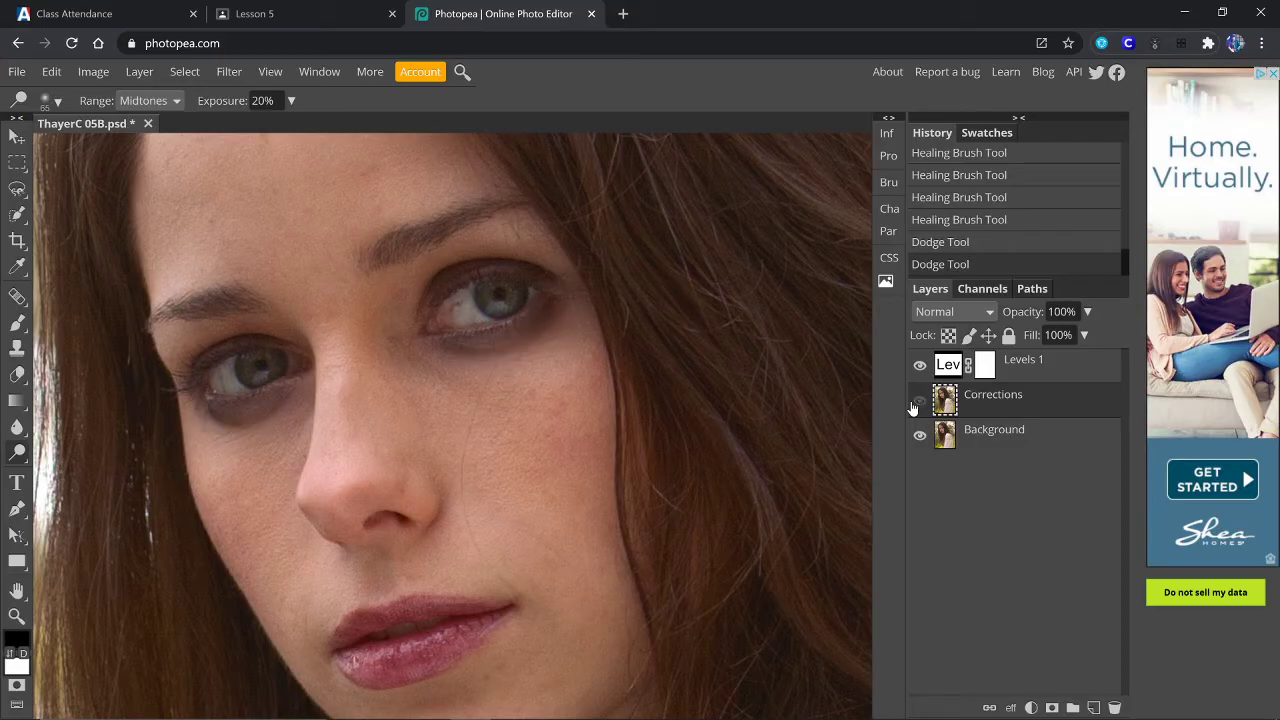
pyautogui.click(917, 403)
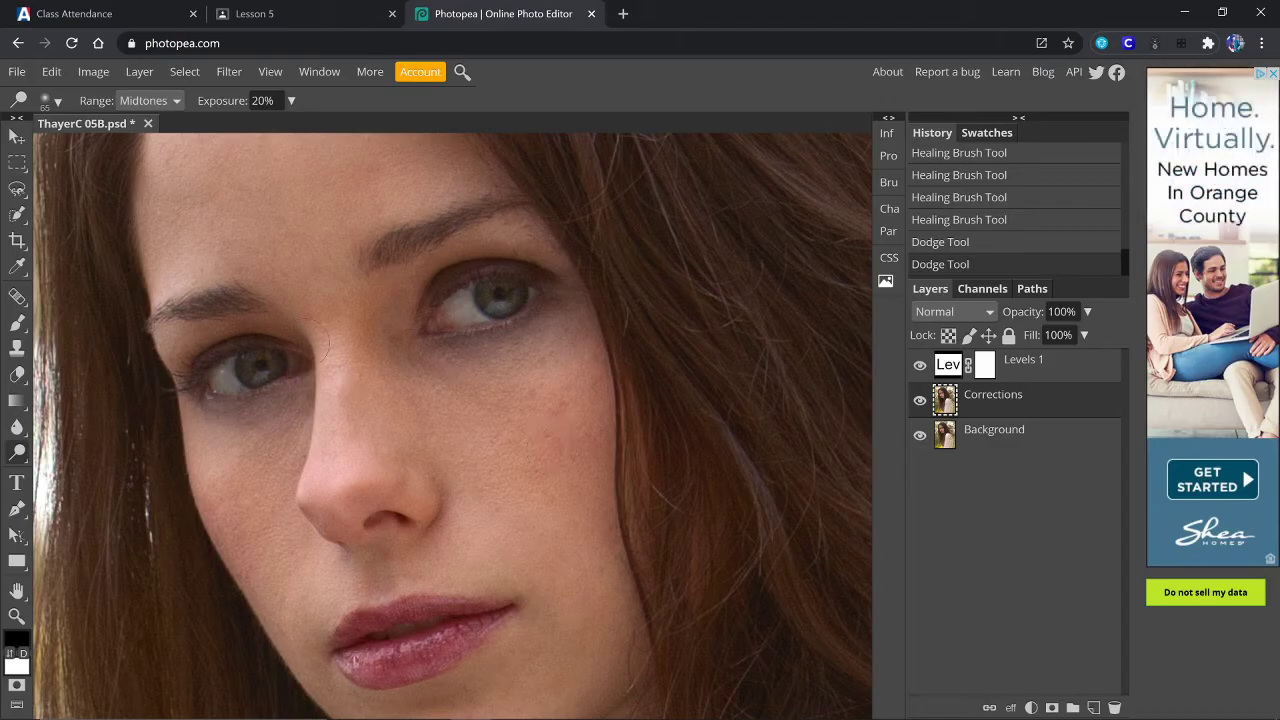
# Step: Try dodging the shadow between the nose and the inner corner of the woman's left eye, and undo it
pyautogui.click(421, 366)
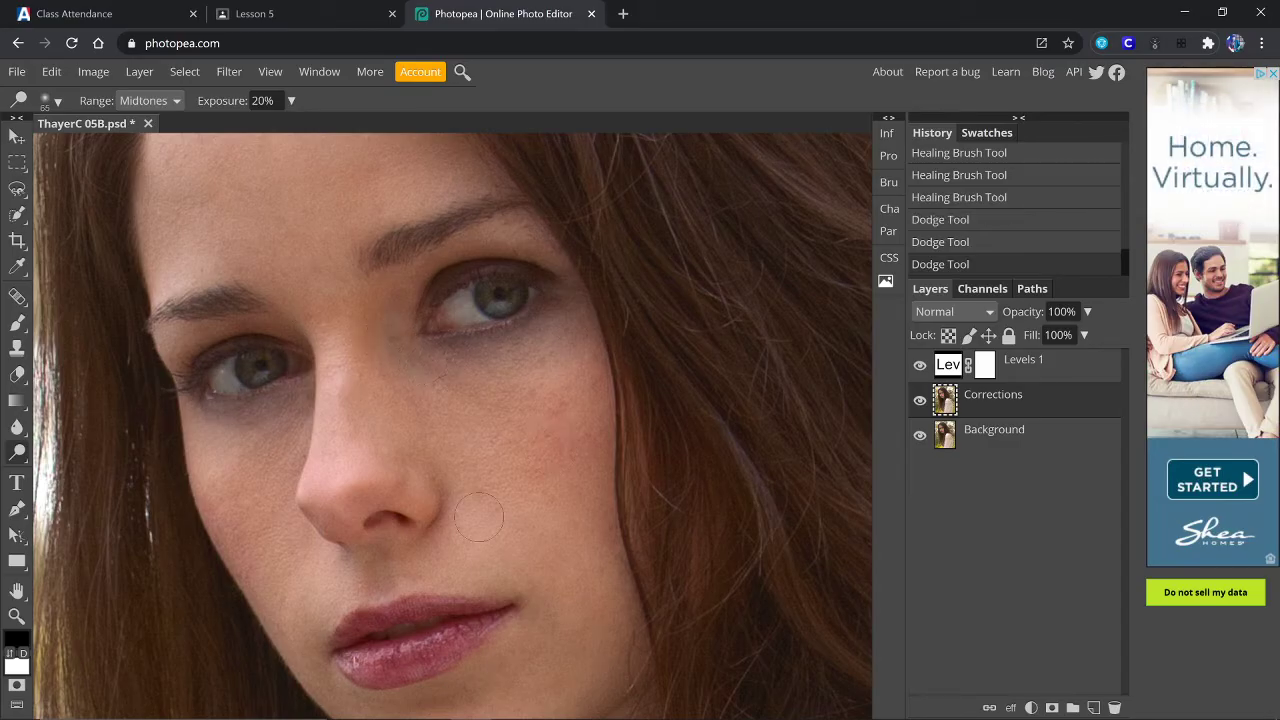
pyautogui.hotkey('ctrl', 'z')
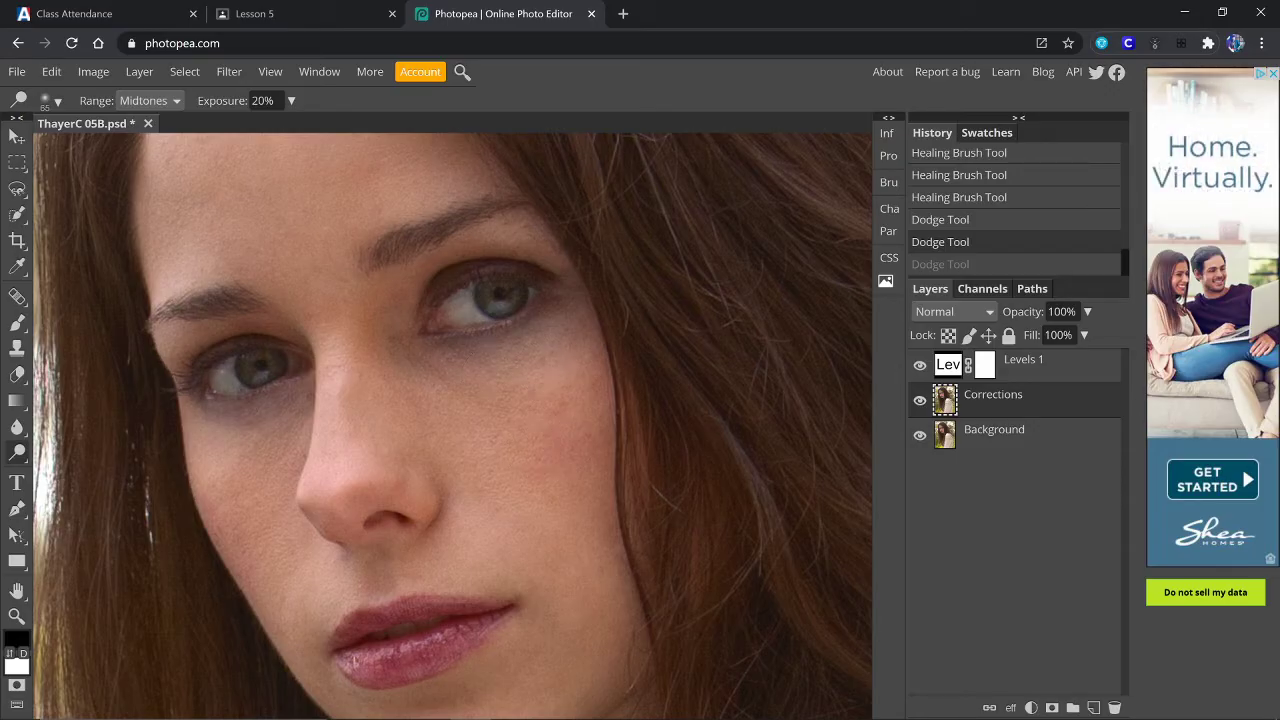
# Step: Switch to the Sponge tool in Saturate mode and set its brush to 35 px size with 0% hardness
pyautogui.rightClick(17, 452)
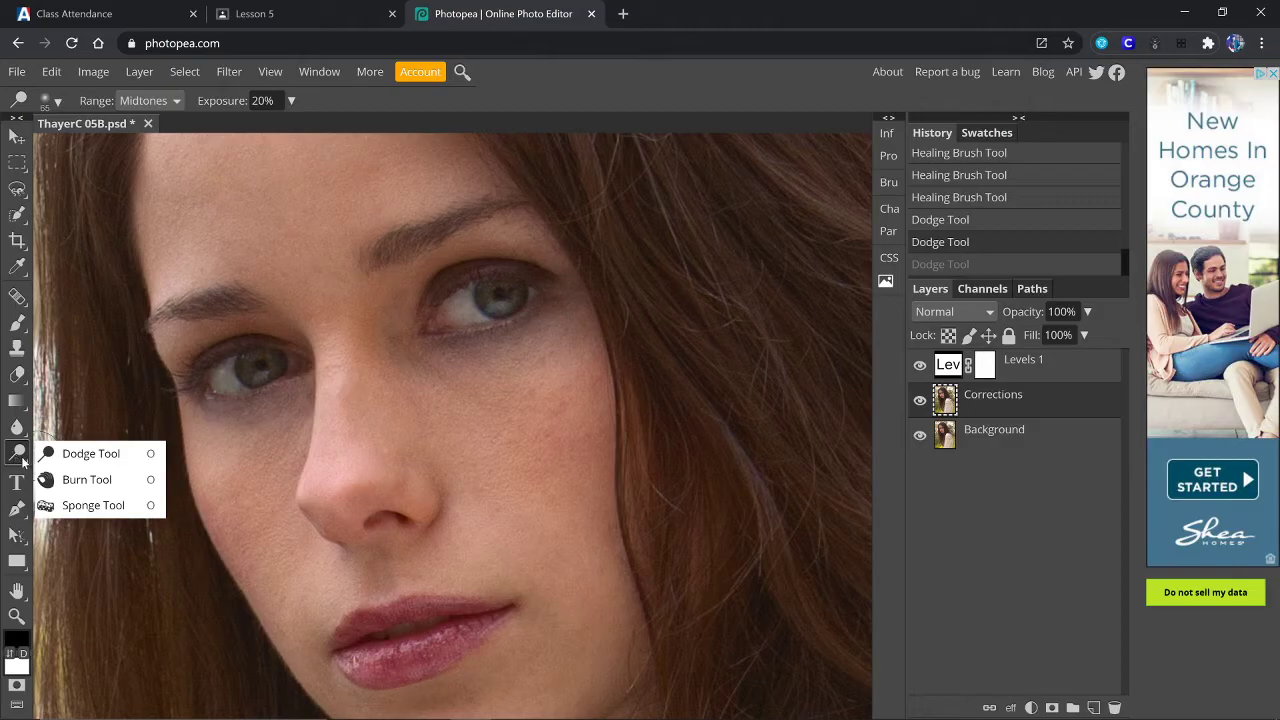
pyautogui.click(93, 505)
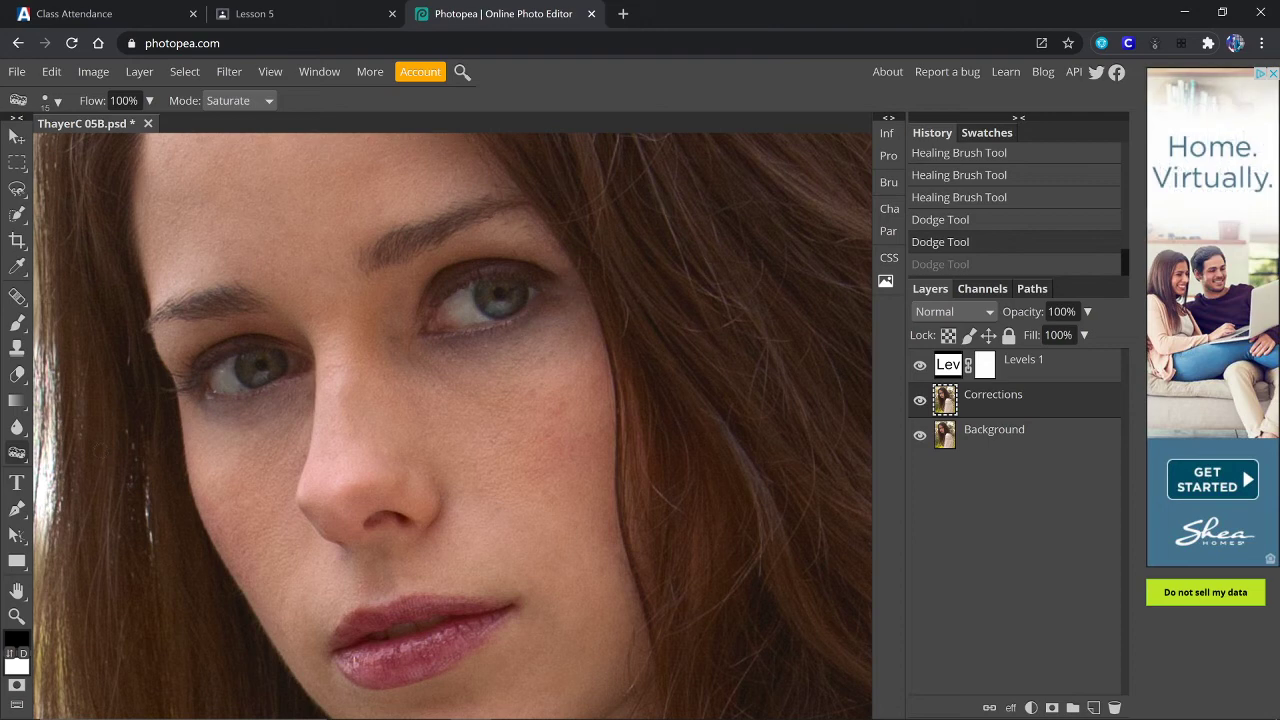
pyautogui.click(54, 99)
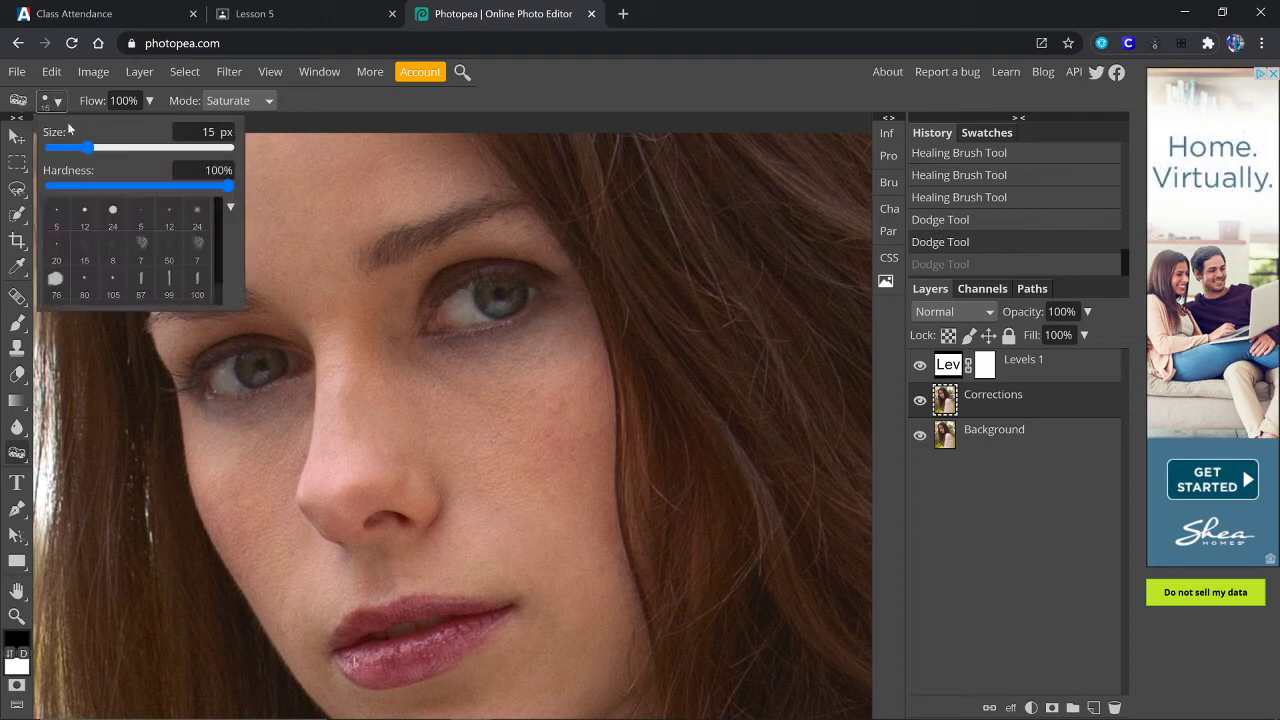
pyautogui.moveTo(218, 132); pyautogui.dragTo(152, 150)
pyautogui.write('35')
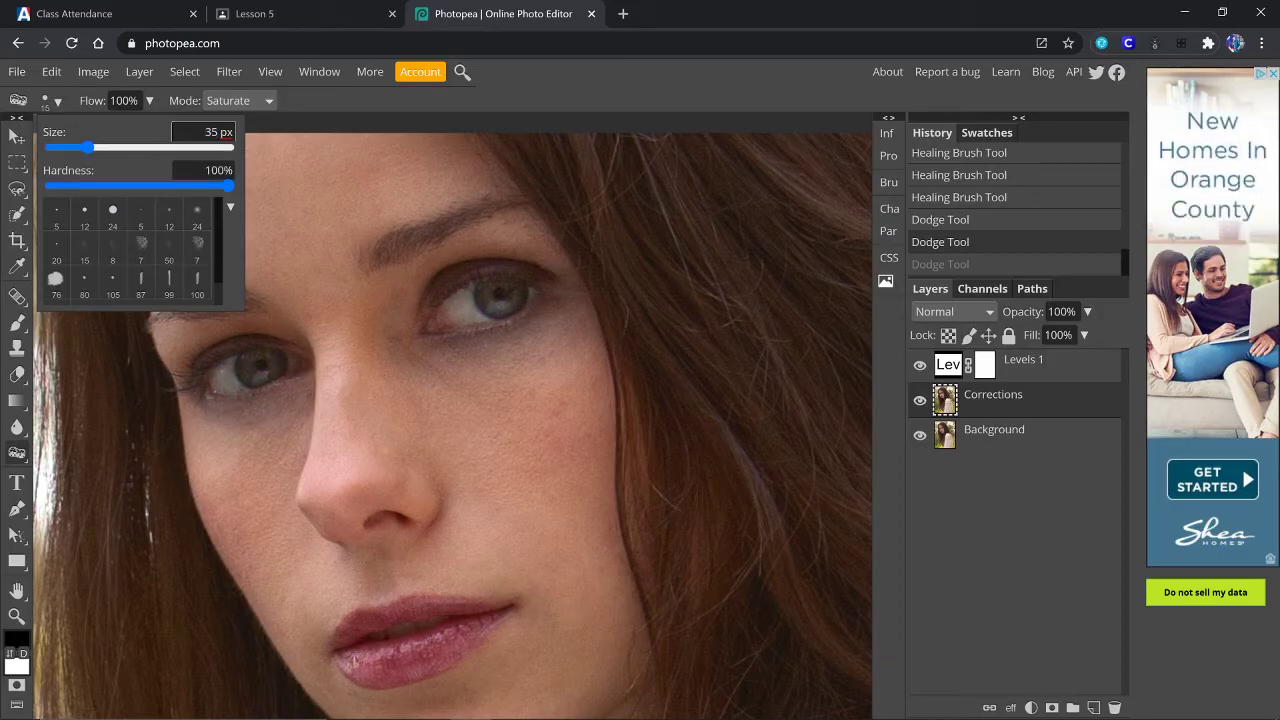
pyautogui.moveTo(230, 186); pyautogui.dragTo(3, 205)
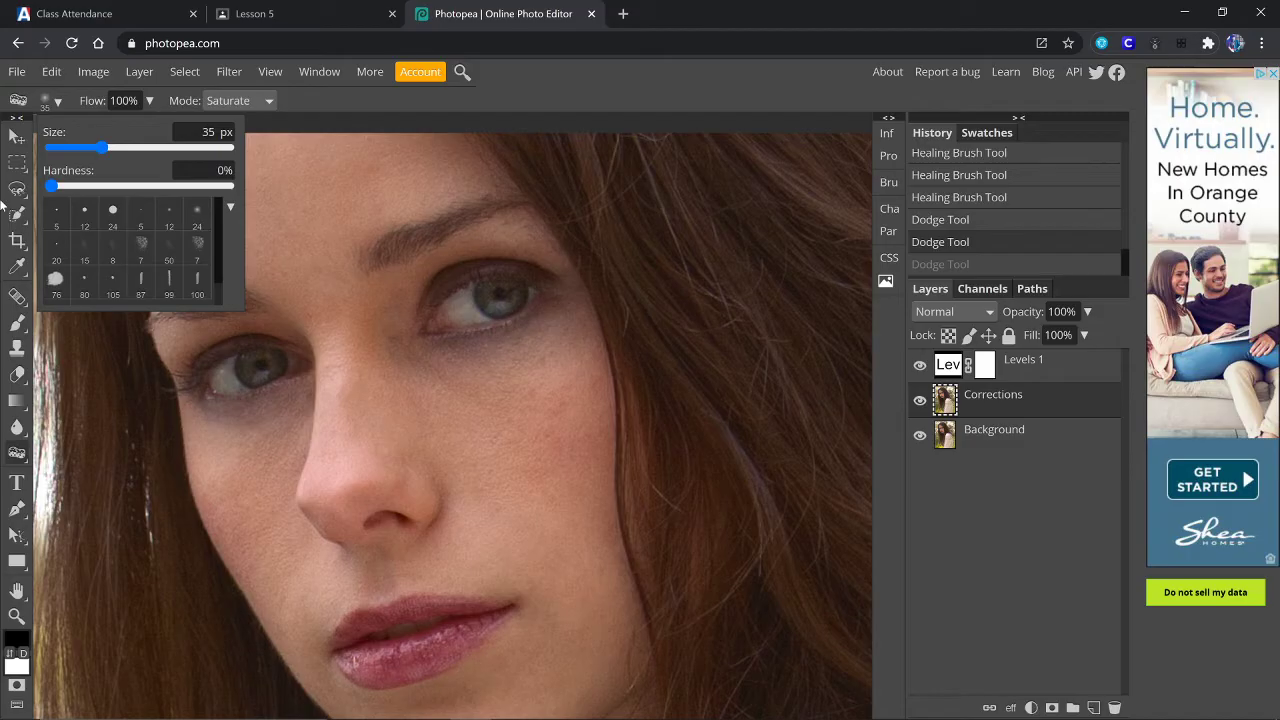
pyautogui.click(255, 102)
pyautogui.click(255, 104)
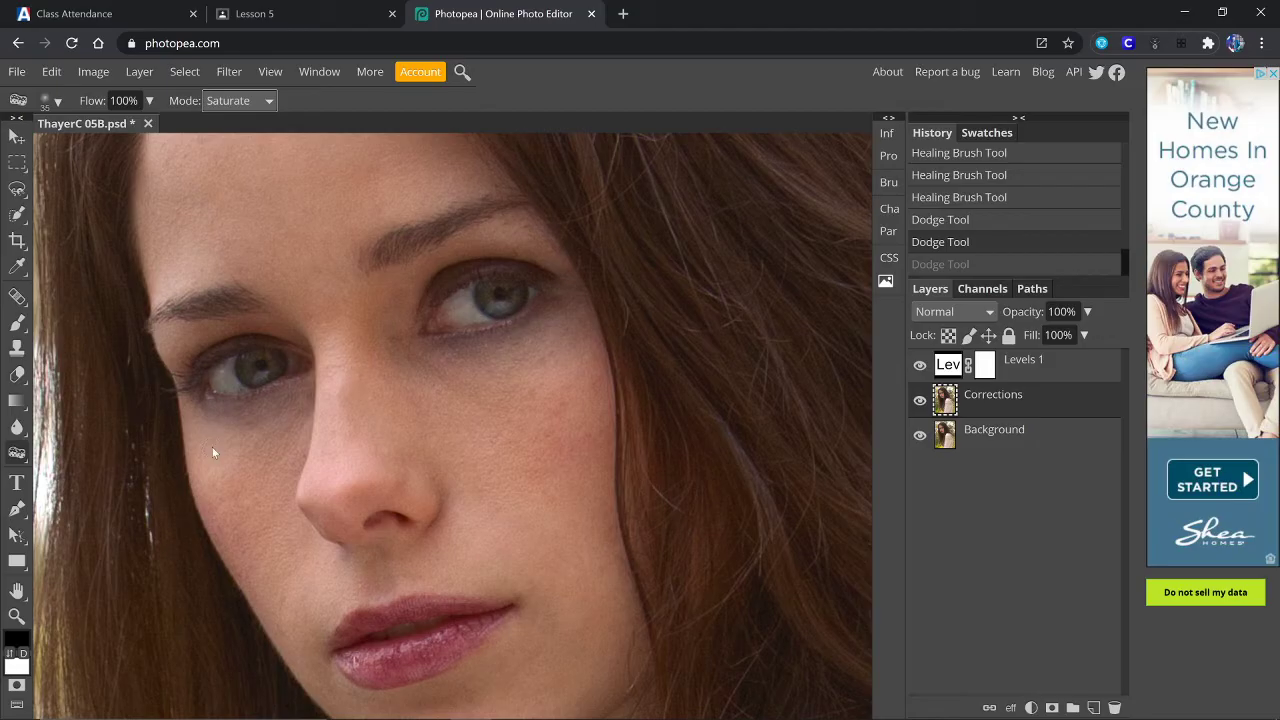
# Step: Saturate the iris of the woman's left eye with a Sponge stroke at 100% flow
pyautogui.scroll(5, 371, 445)
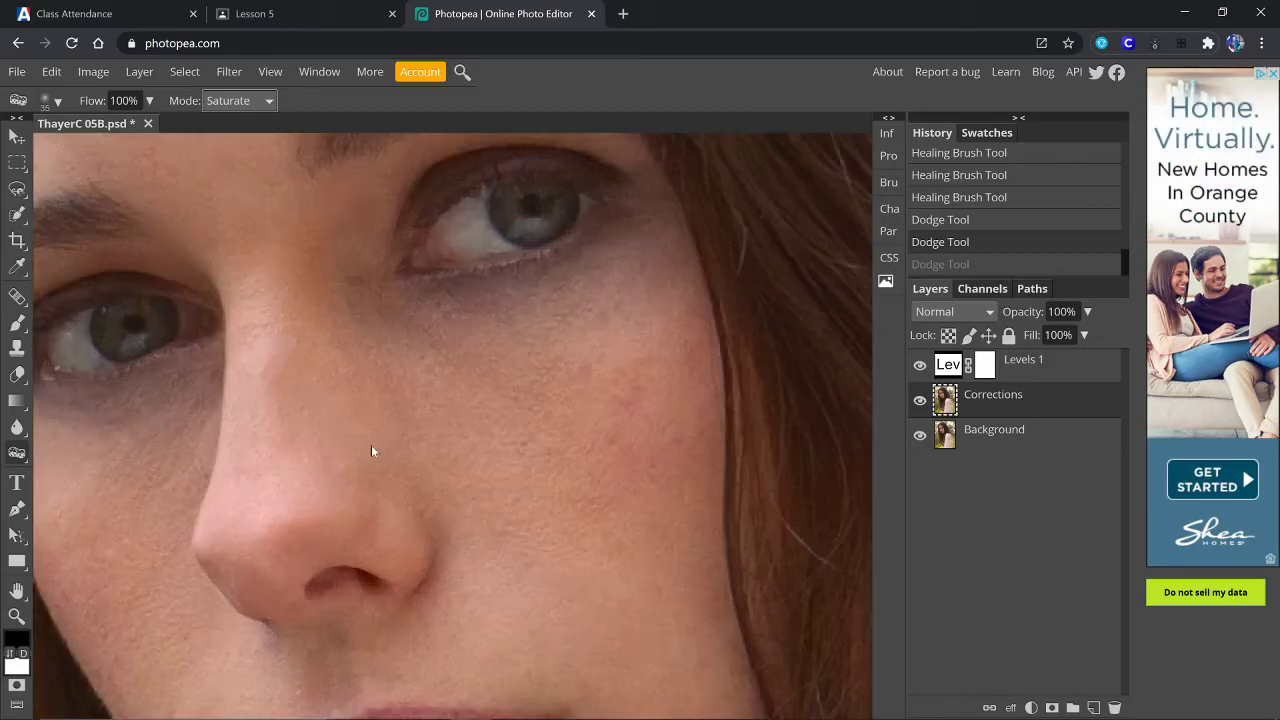
pyautogui.click(16, 615)
pyautogui.keyDown('alt'); pyautogui.click(630, 222); pyautogui.keyUp('alt')
pyautogui.click(623, 232)
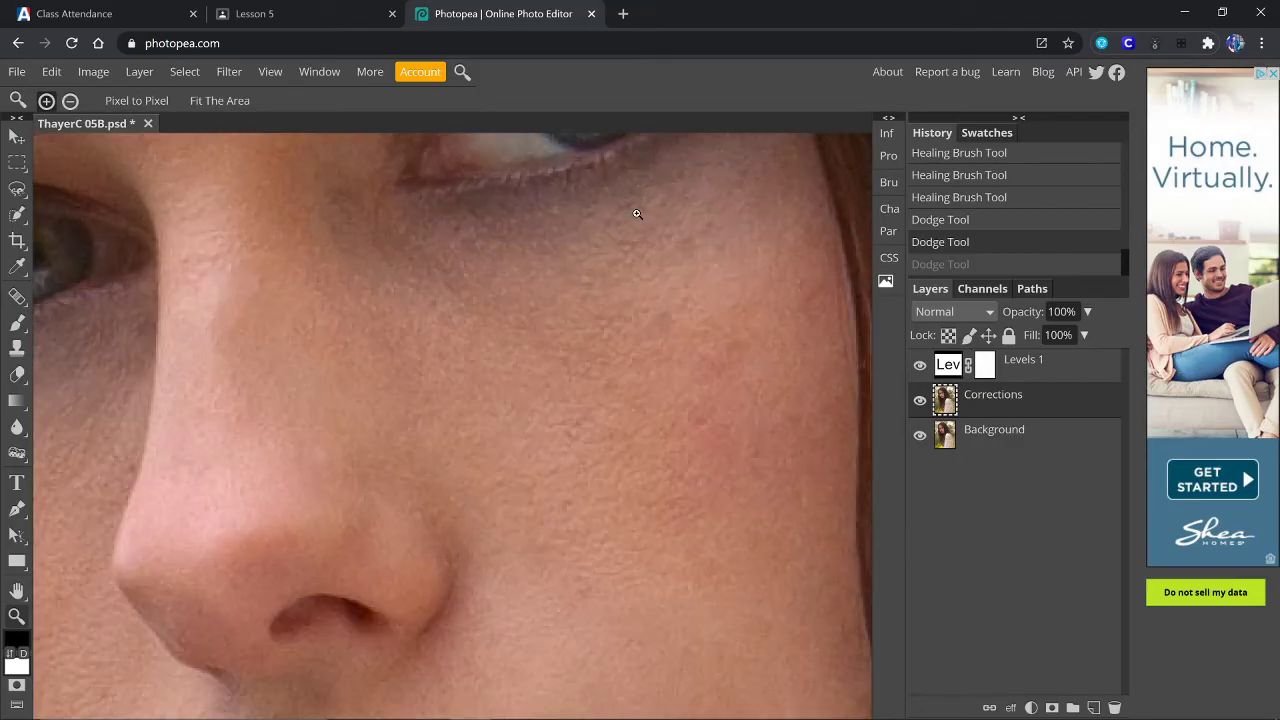
pyautogui.click(16, 591)
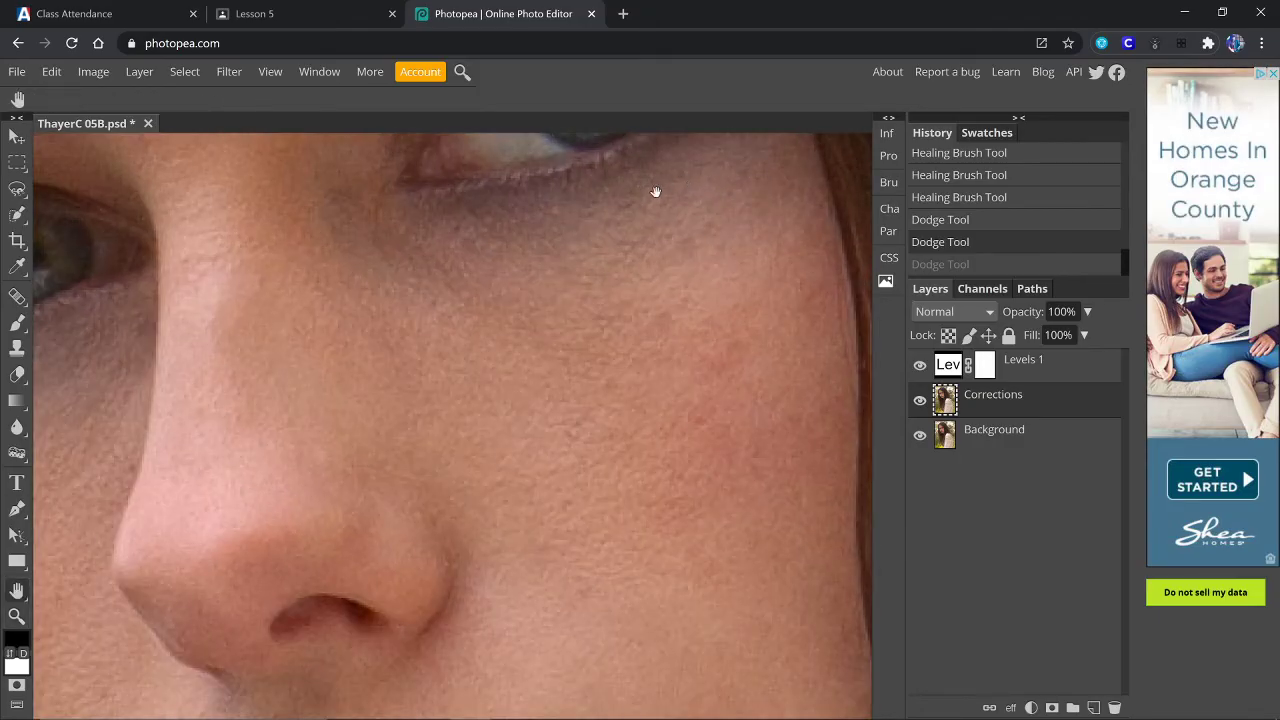
pyautogui.moveTo(657, 194); pyautogui.dragTo(557, 448)
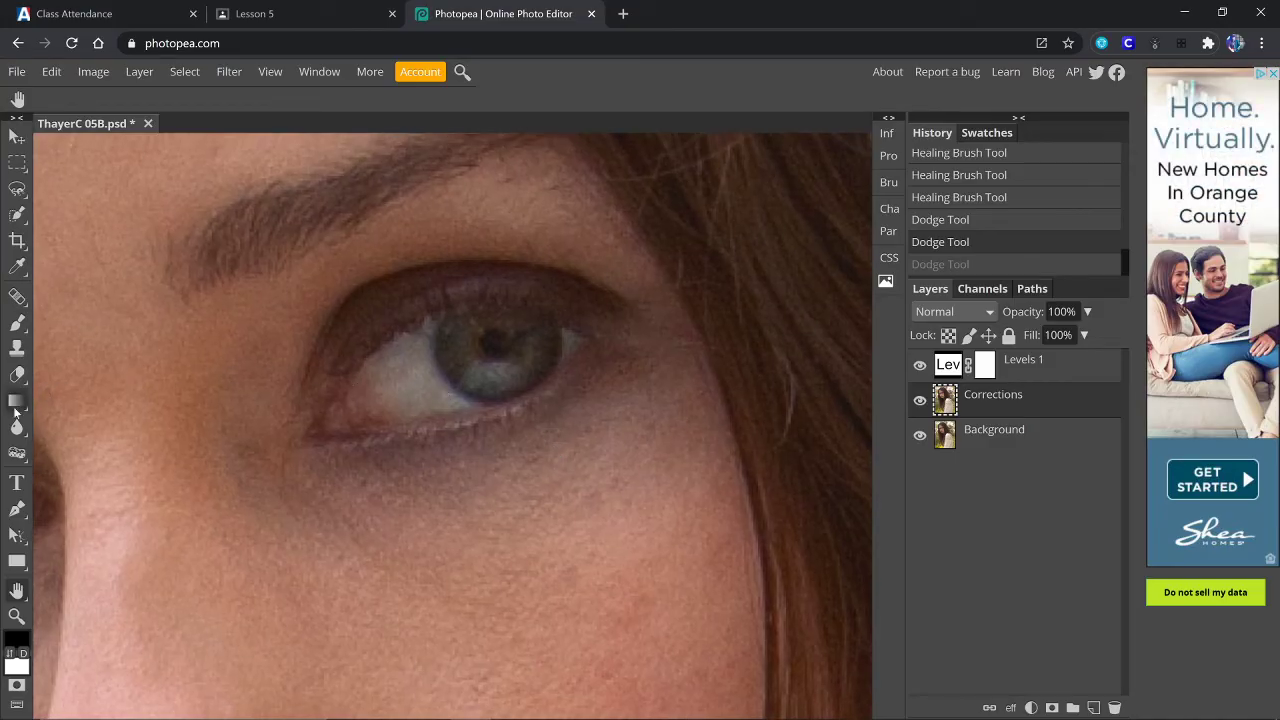
pyautogui.click(17, 454)
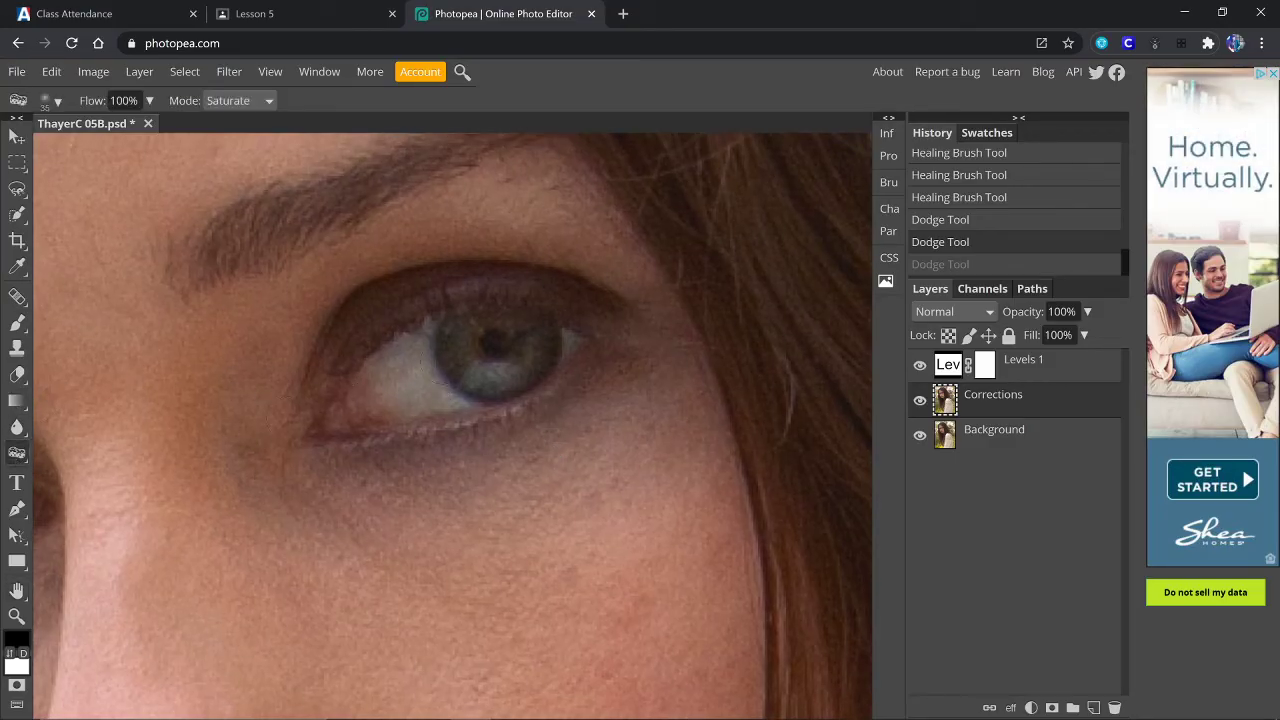
pyautogui.moveTo(459, 341)
pyautogui.mouseDown()
pyautogui.moveTo(547, 346)
pyautogui.moveTo(490, 362)
pyautogui.mouseUp()
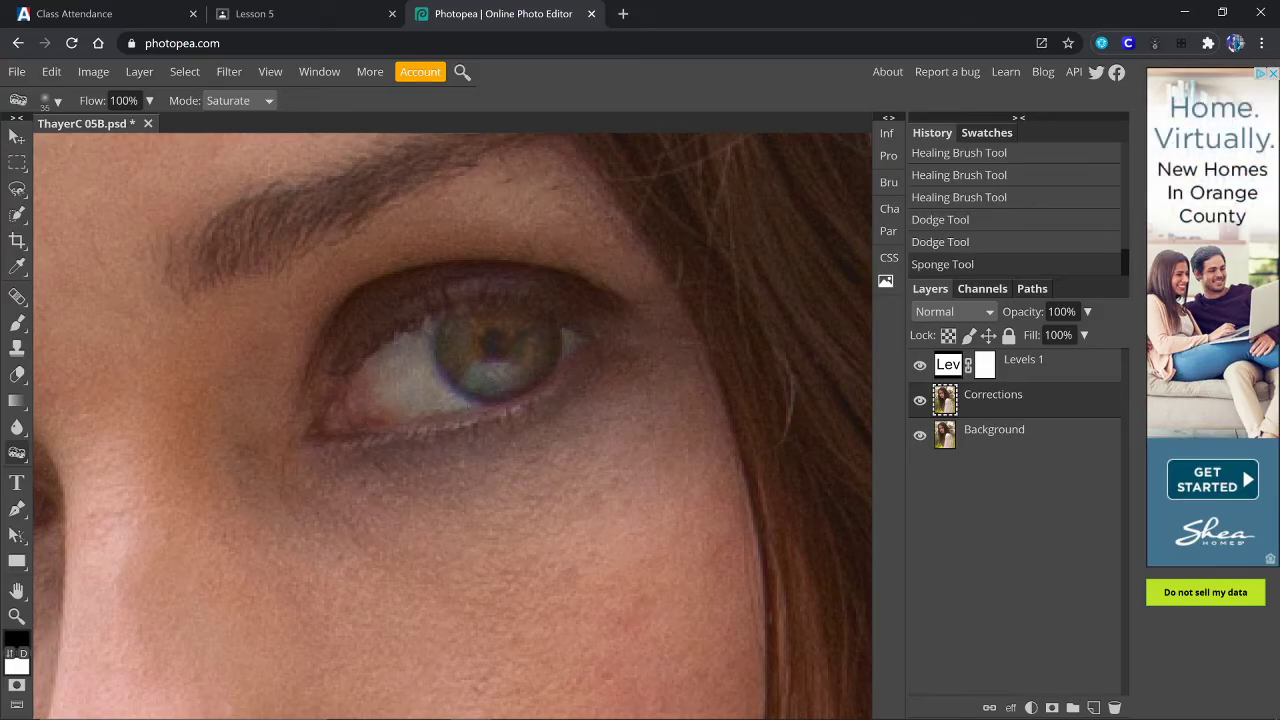
# Step: Saturate the iris of the woman's right eye at 100% flow and check both eyes in the whole portrait
pyautogui.click(16, 590)
pyautogui.moveTo(145, 560); pyautogui.dragTo(519, 421)
pyautogui.click(16, 453)
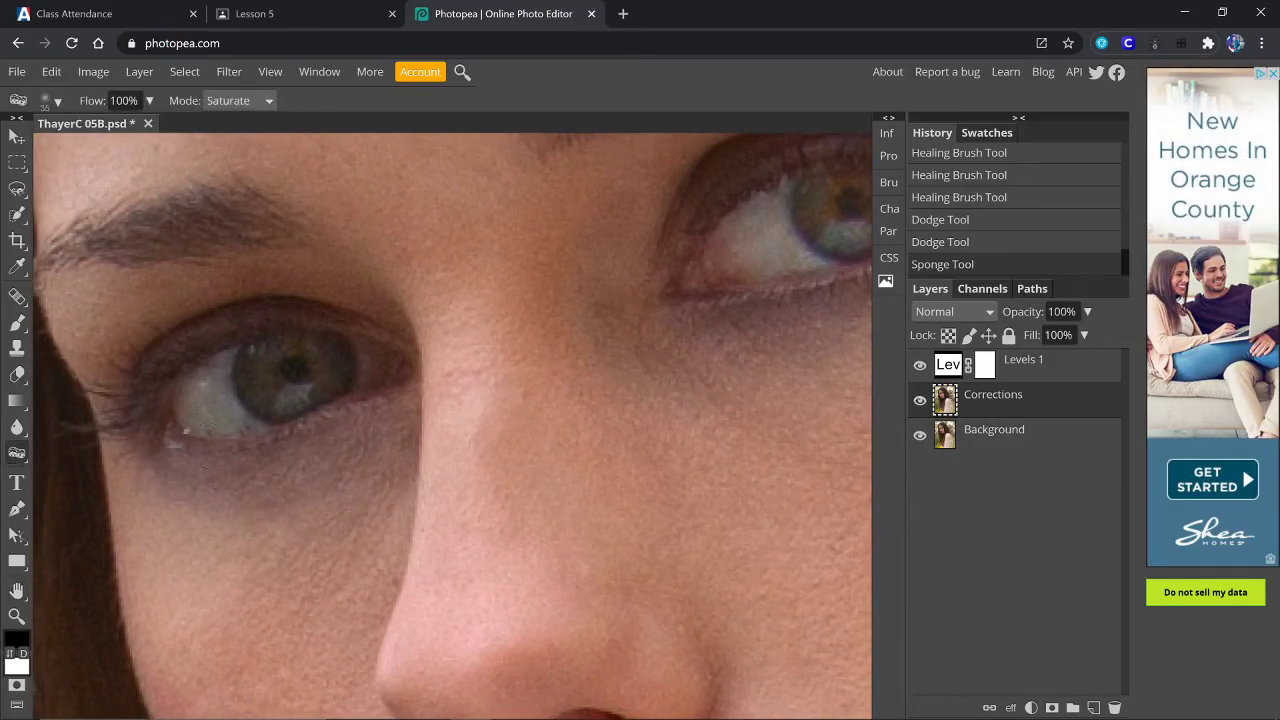
pyautogui.moveTo(259, 367)
pyautogui.mouseDown()
pyautogui.moveTo(270, 352)
pyautogui.moveTo(330, 376)
pyautogui.moveTo(300, 362)
pyautogui.mouseUp()
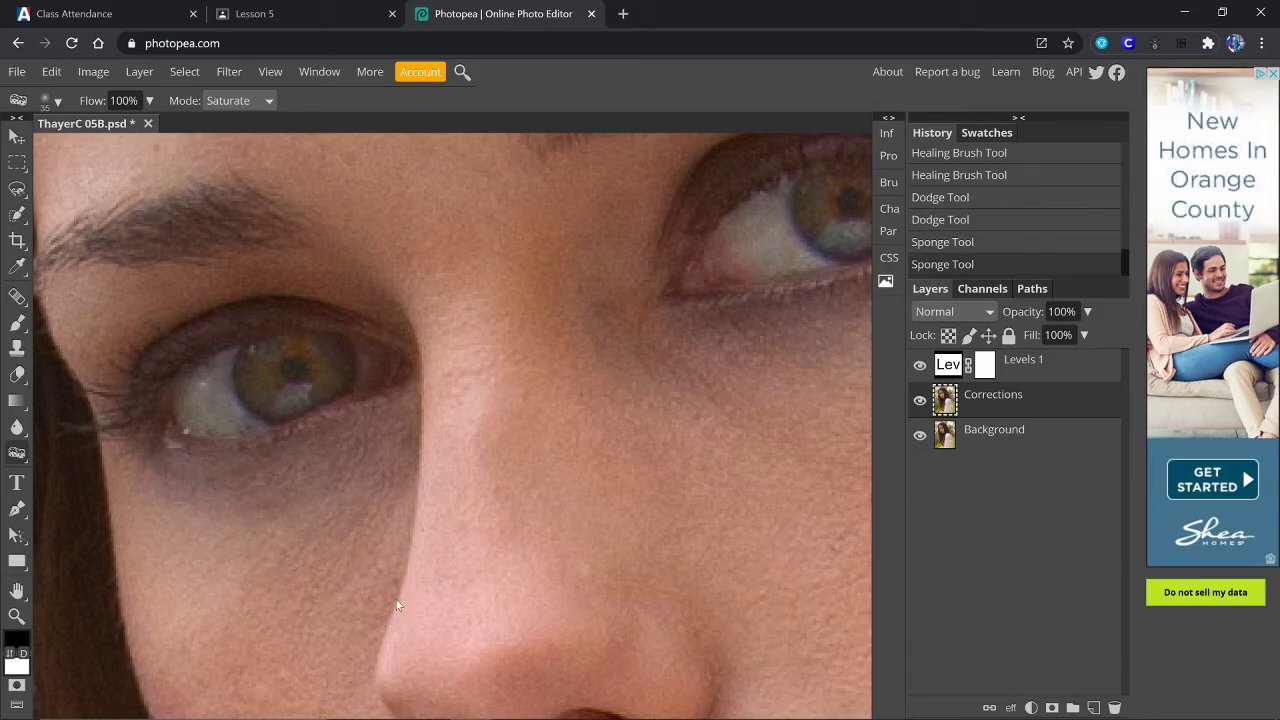
pyautogui.scroll(-2, 395, 598)
pyautogui.scroll(-5, 395, 598)
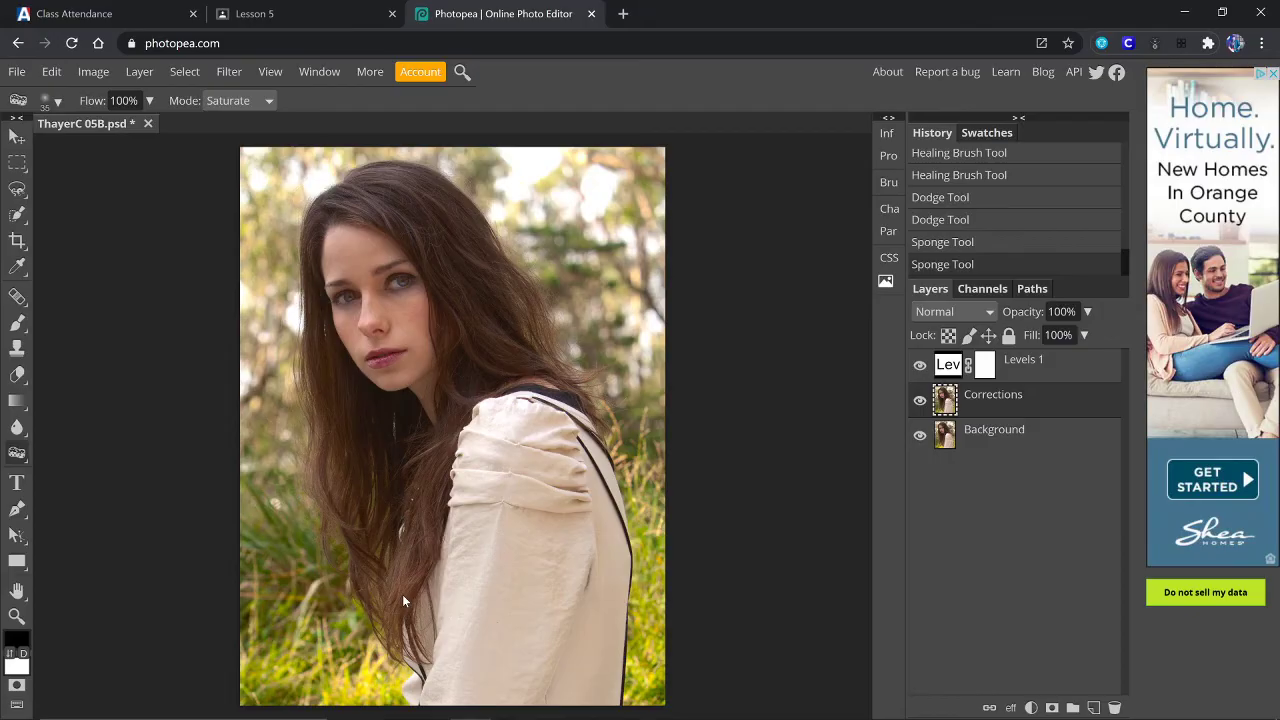
pyautogui.scroll(5, 403, 598)
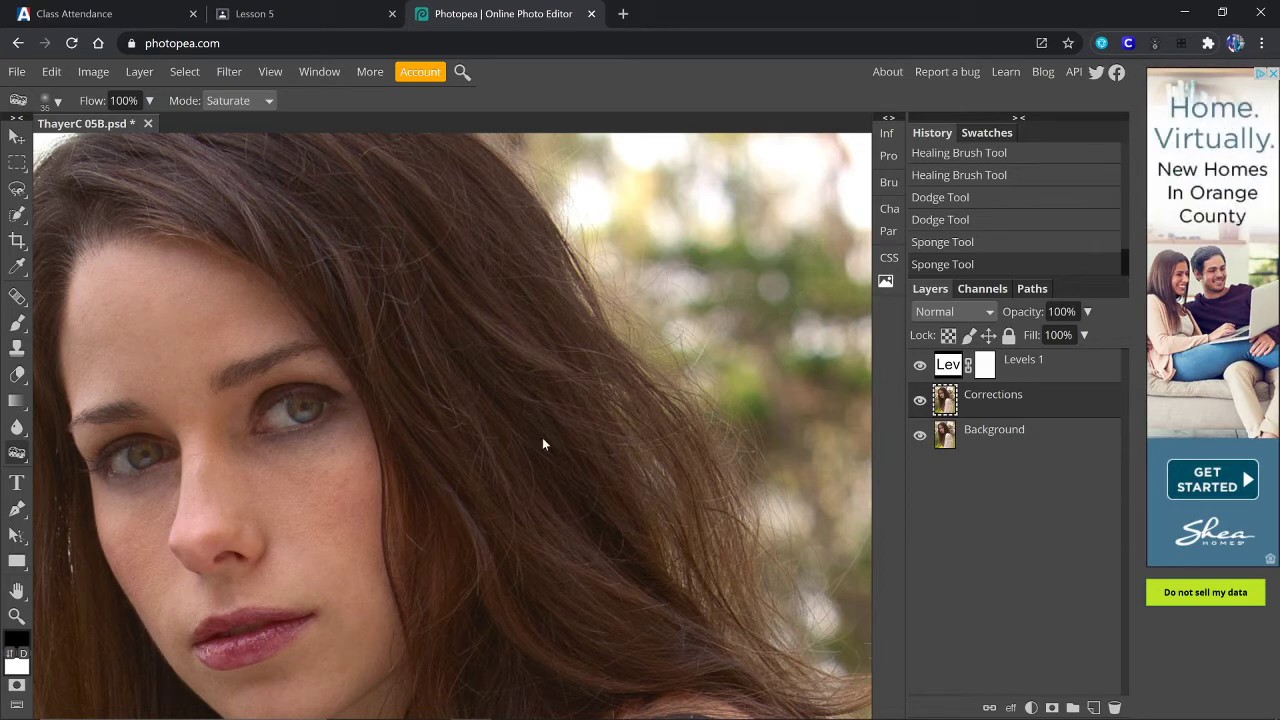
# Step: Undo the Sponge strokes on both irises and set the Sponge tool's flow to 50%
pyautogui.hotkey('ctrl', 'z')
pyautogui.hotkey('ctrl', 'z')
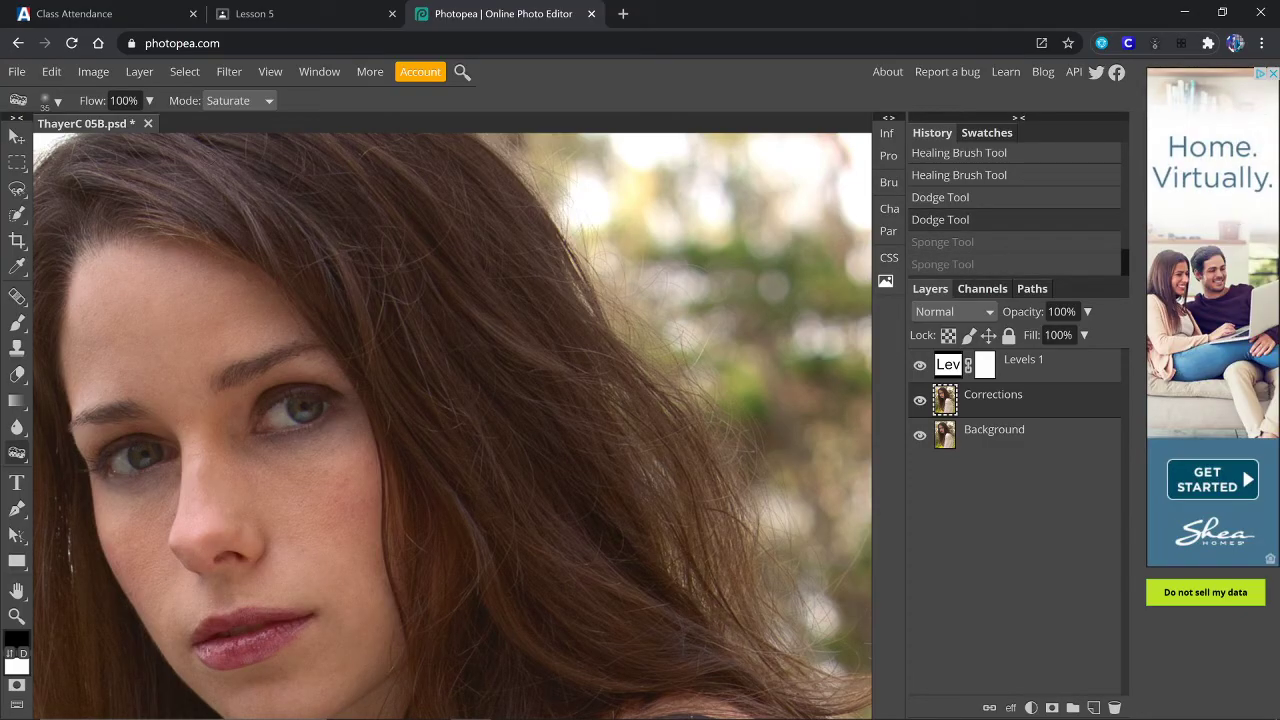
pyautogui.moveTo(123, 101); pyautogui.dragTo(109, 101)
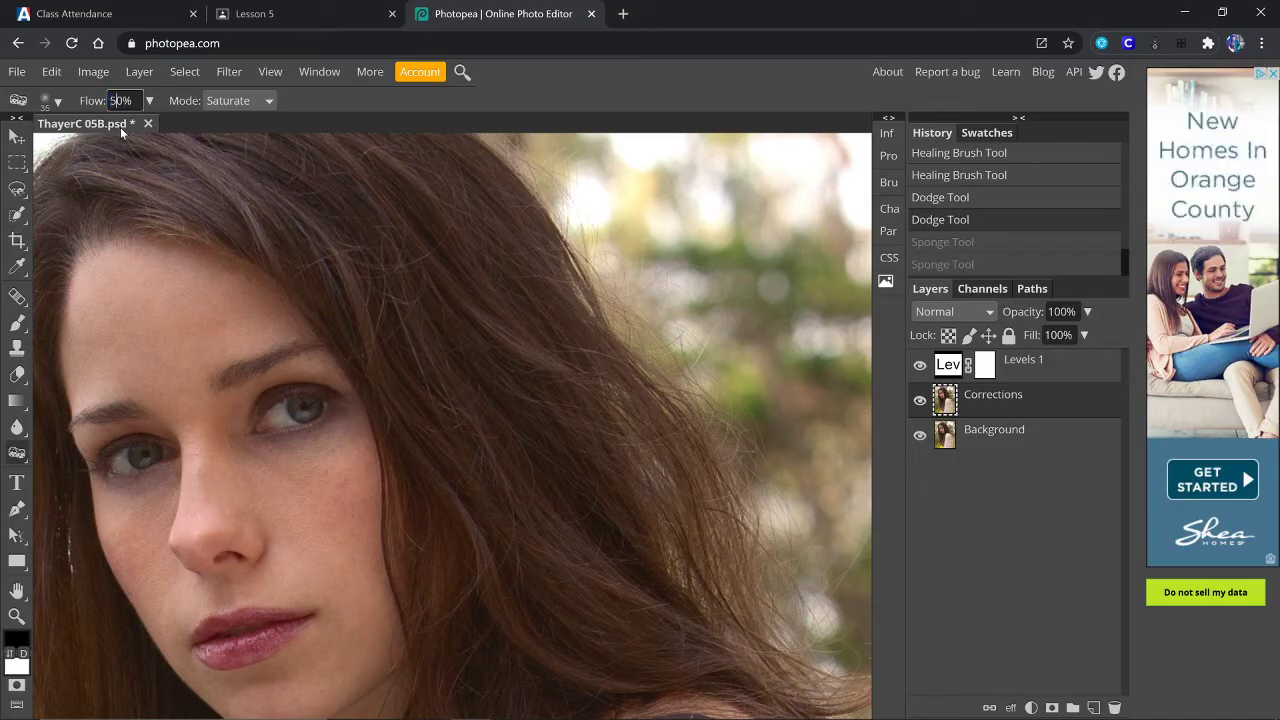
pyautogui.write('50')
pyautogui.press('BackSpace')
pyautogui.press('Return')
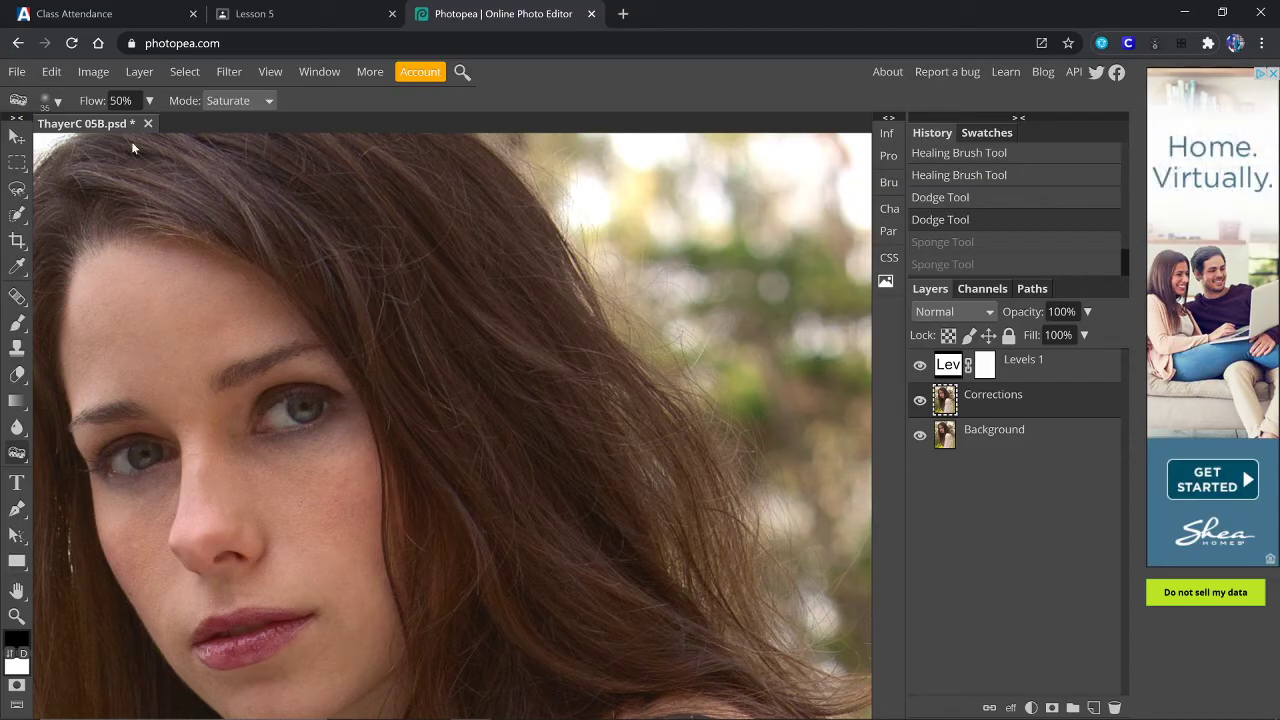
# Step: Saturate the iris of the woman's left eye with the Sponge tool at 50% flow
pyautogui.hotkey('ctrl', '+')
pyautogui.hotkey('ctrl', '+')
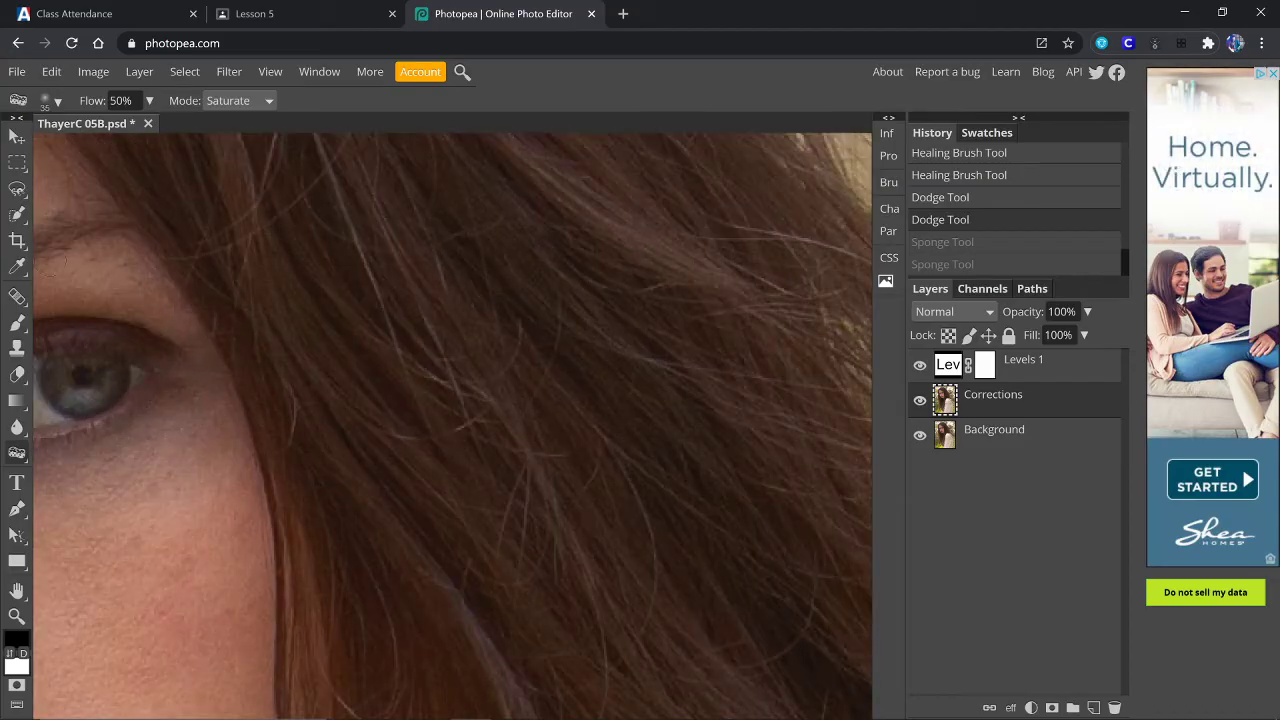
pyautogui.click(17, 591)
pyautogui.moveTo(206, 482); pyautogui.dragTo(545, 430)
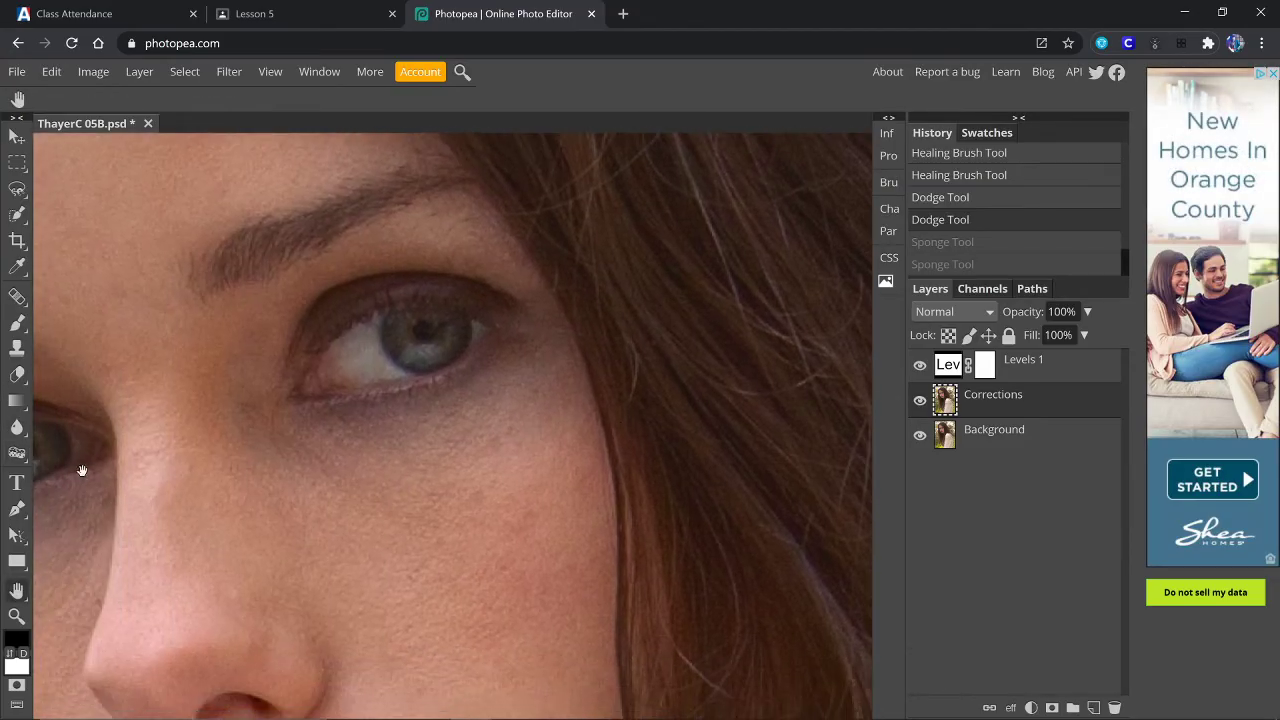
pyautogui.click(17, 452)
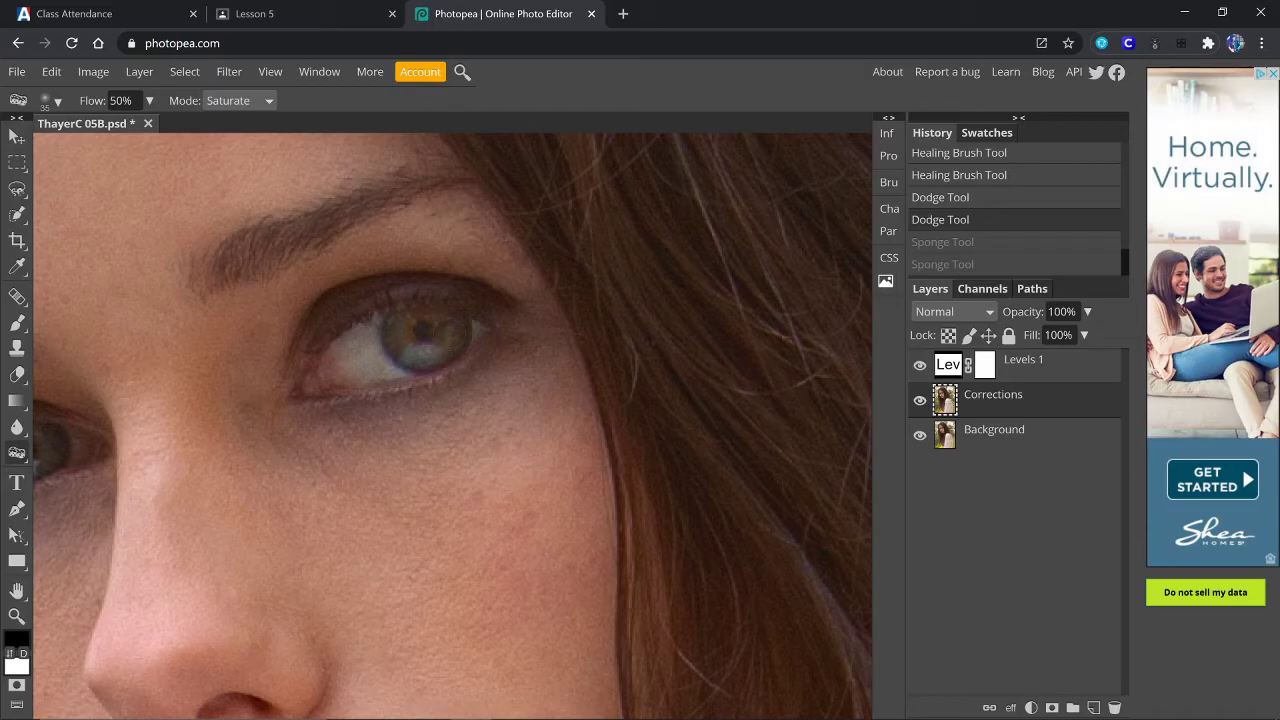
pyautogui.moveTo(405, 345); pyautogui.dragTo(450, 345)
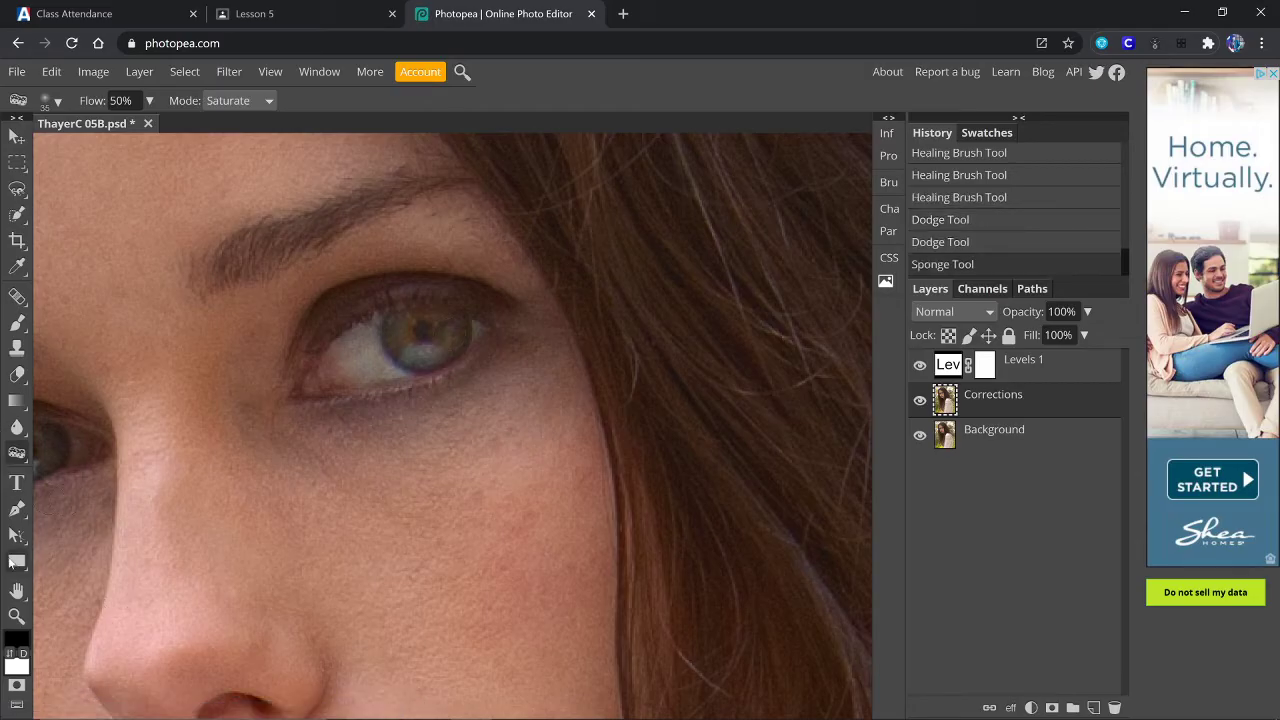
# Step: Saturate the iris of the woman's right eye with the Sponge tool at 50% flow
pyautogui.click(17, 591)
pyautogui.moveTo(230, 430); pyautogui.dragTo(505, 345)
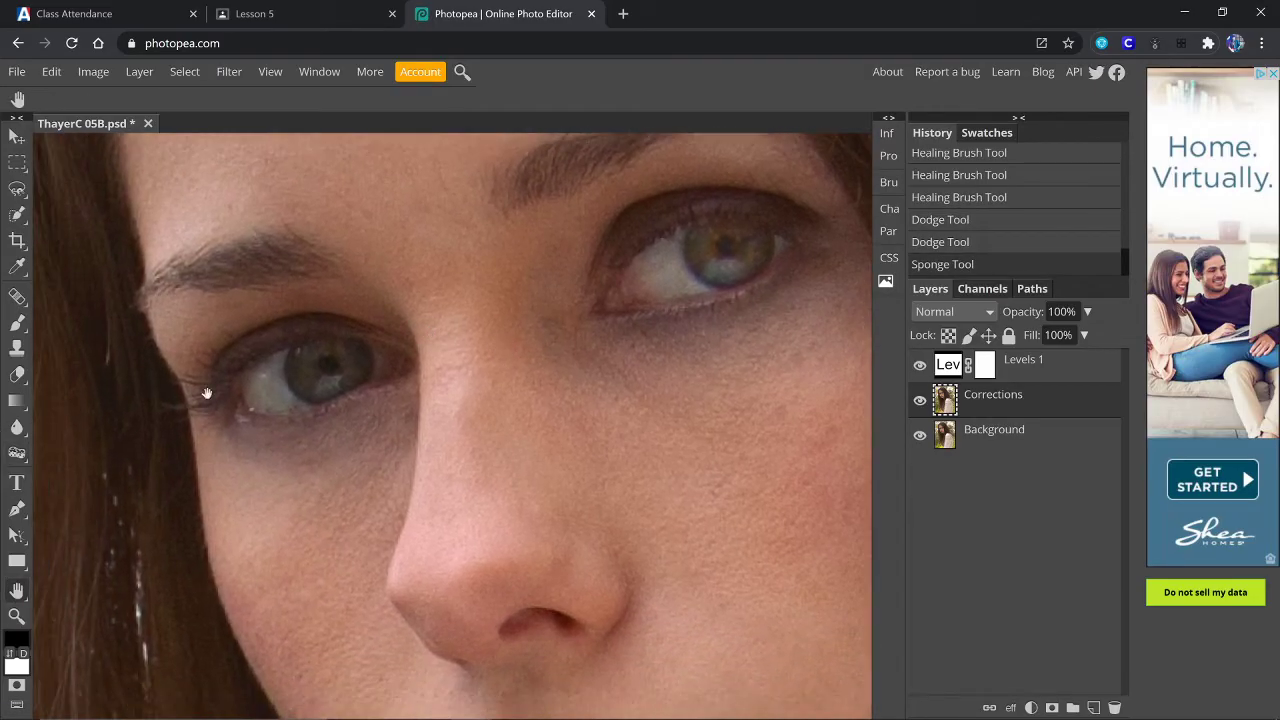
pyautogui.click(17, 453)
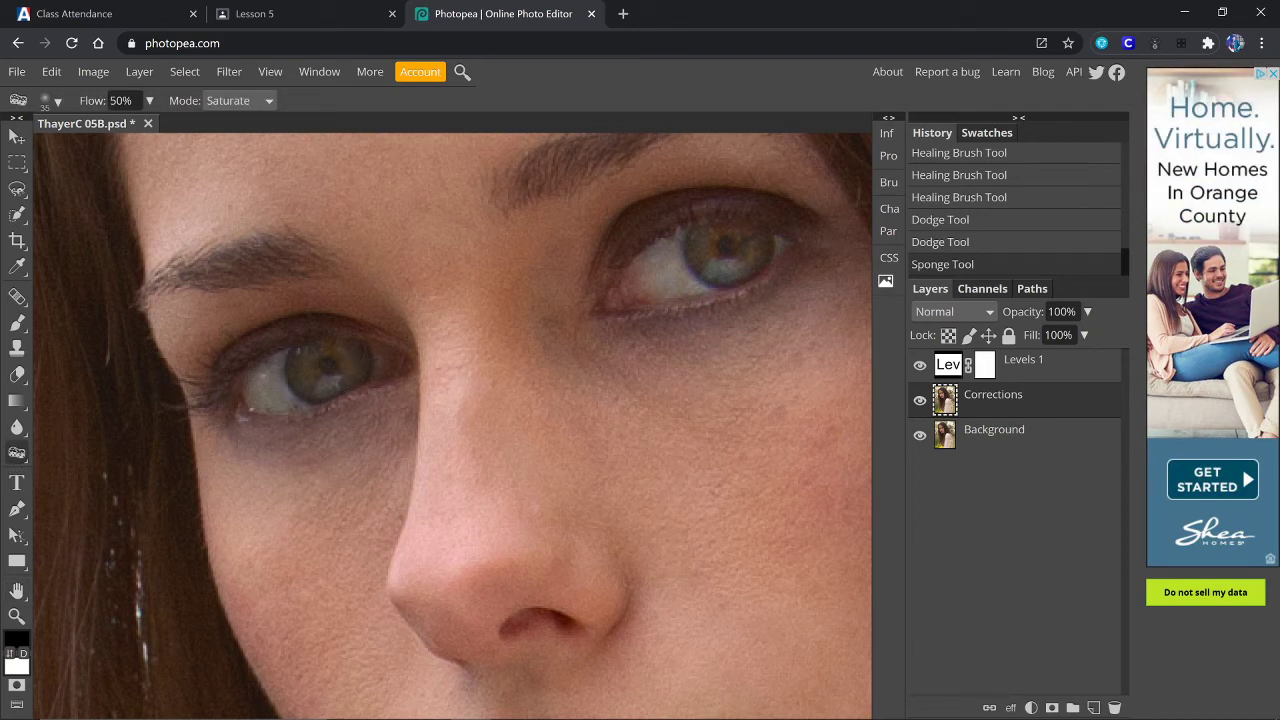
pyautogui.click(360, 525)
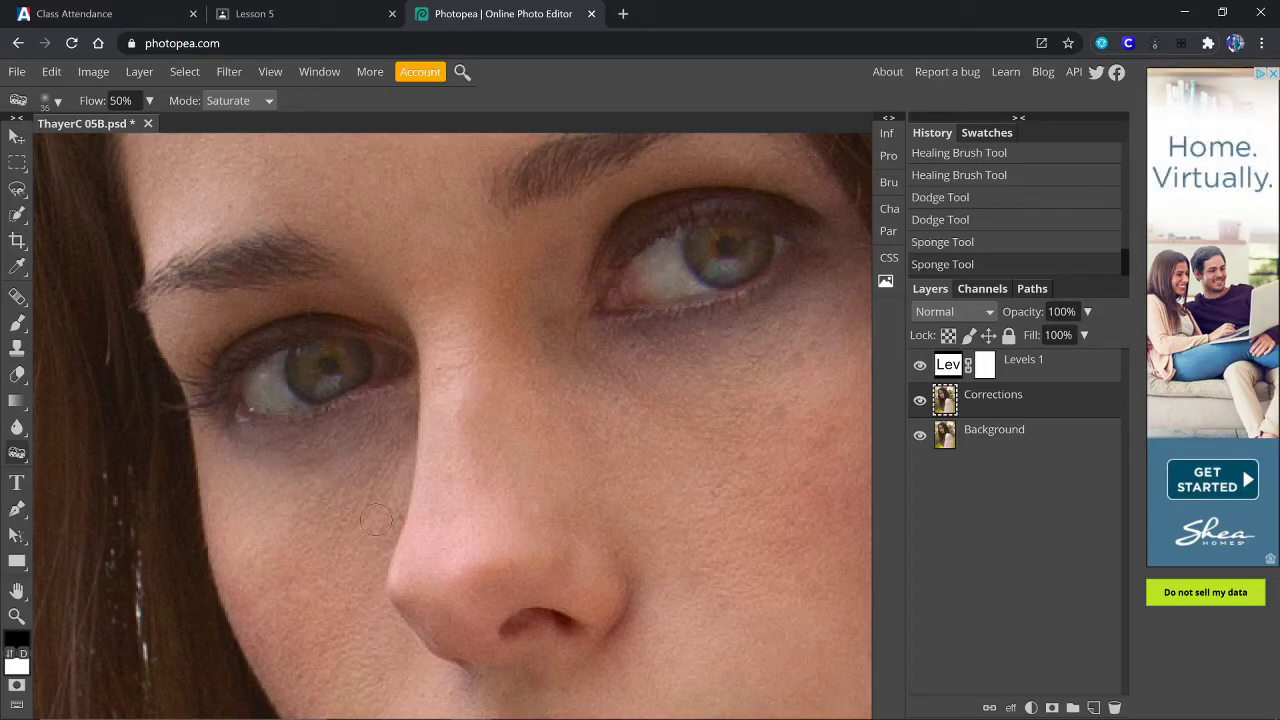
# Step: Examine the color of both irises in the whole portrait and in a close-up of the face
pyautogui.hotkey('ctrl', '0')
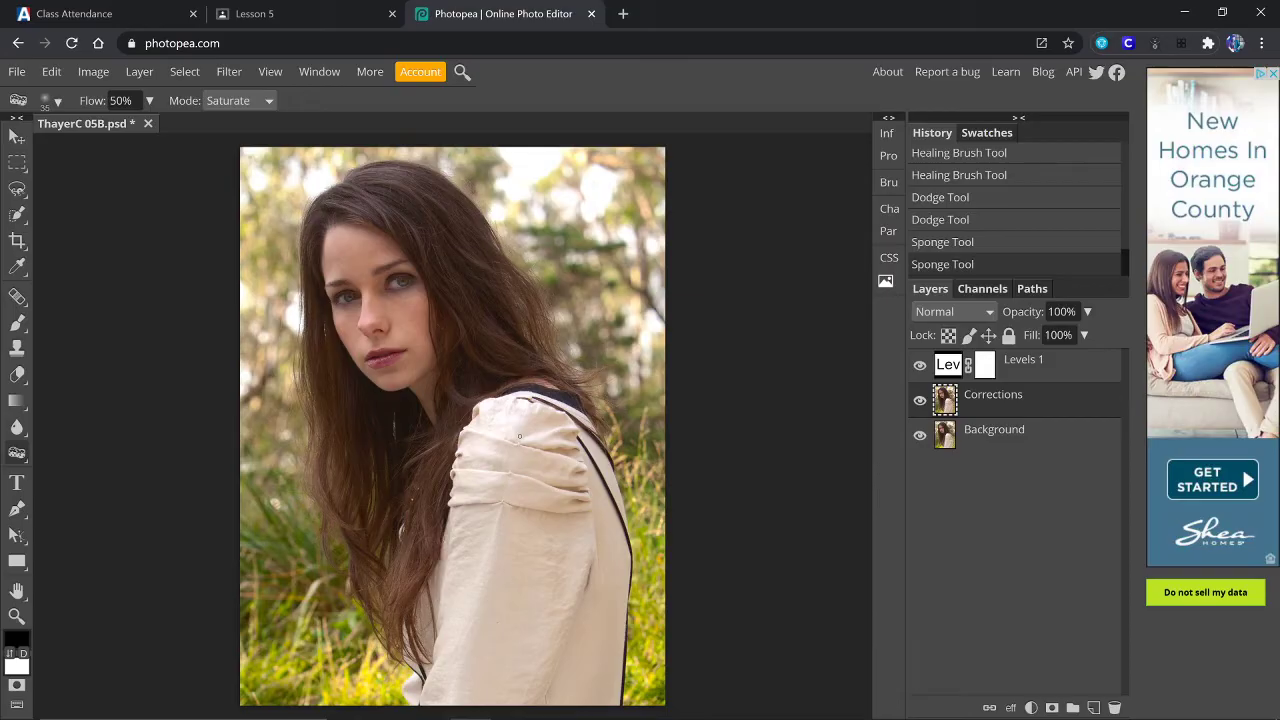
pyautogui.hotkey('ctrl', '+')
pyautogui.hotkey('ctrl', '+')
pyautogui.hotkey('ctrl', '+')
pyautogui.hotkey('ctrl', '+')
pyautogui.hotkey('ctrl', '+')
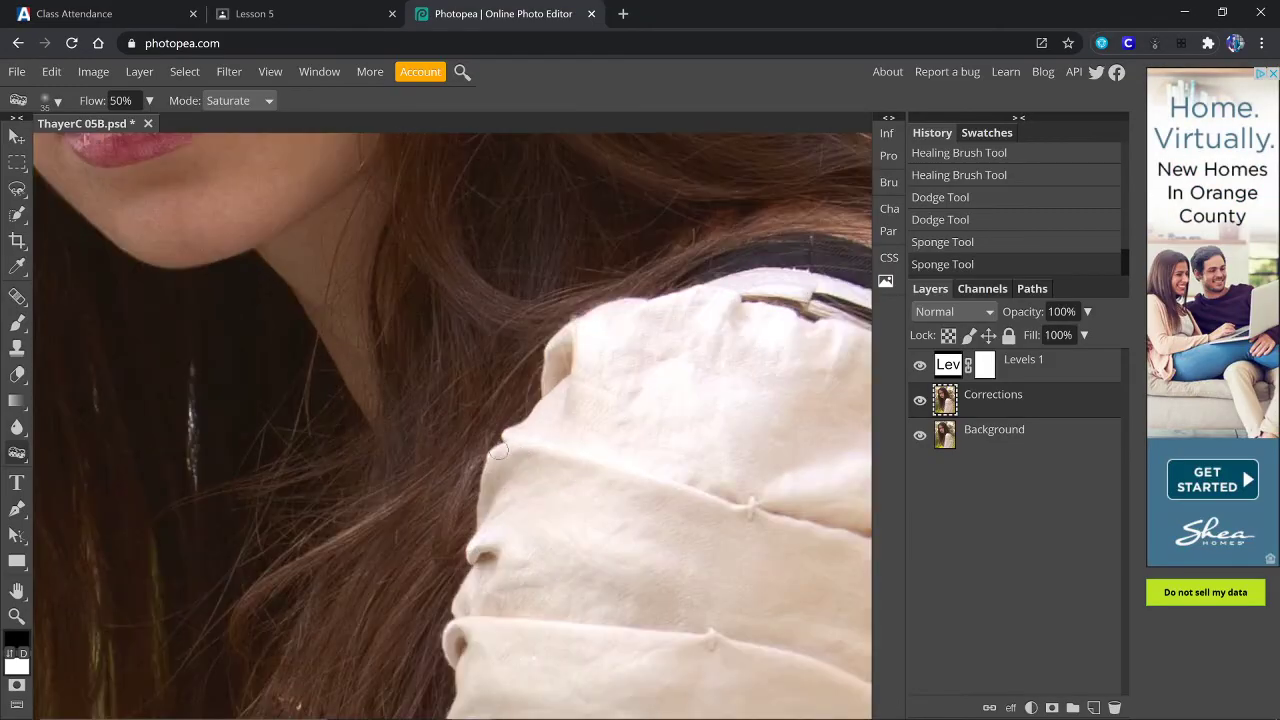
pyautogui.scroll(3, 503, 450)
pyautogui.scroll(3, 452, 426)
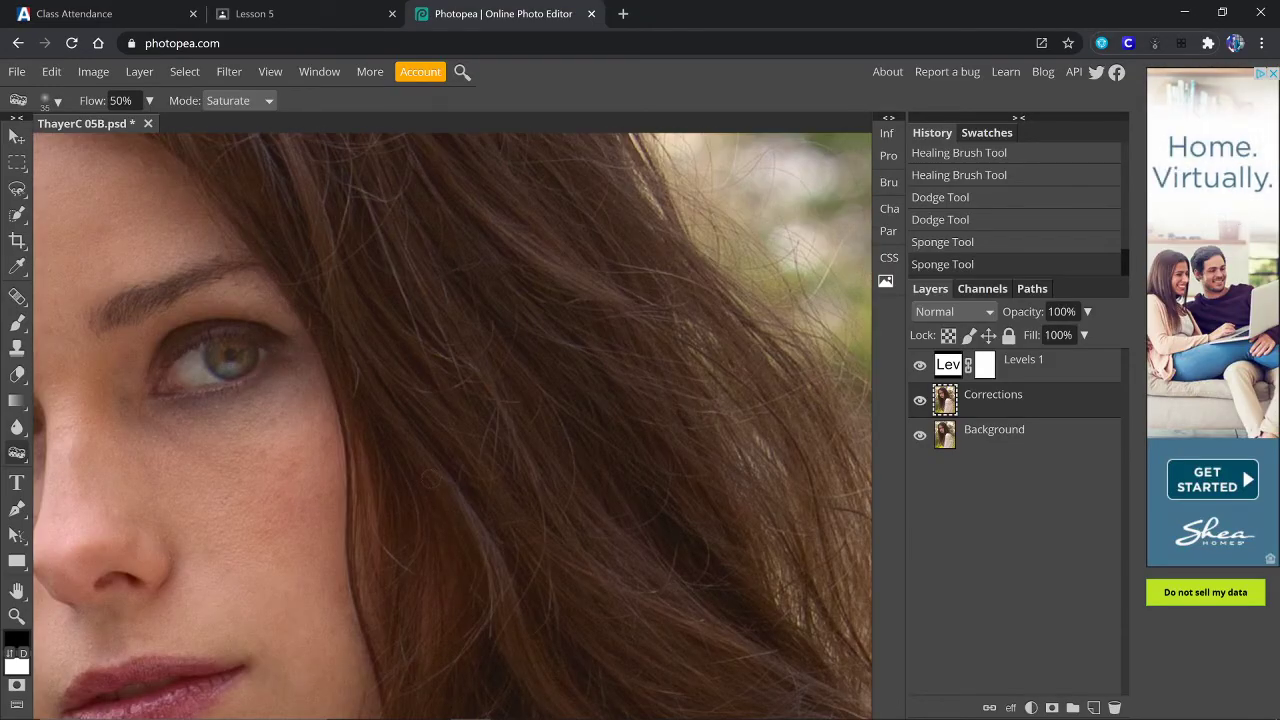
pyautogui.scroll(1, 424, 479)
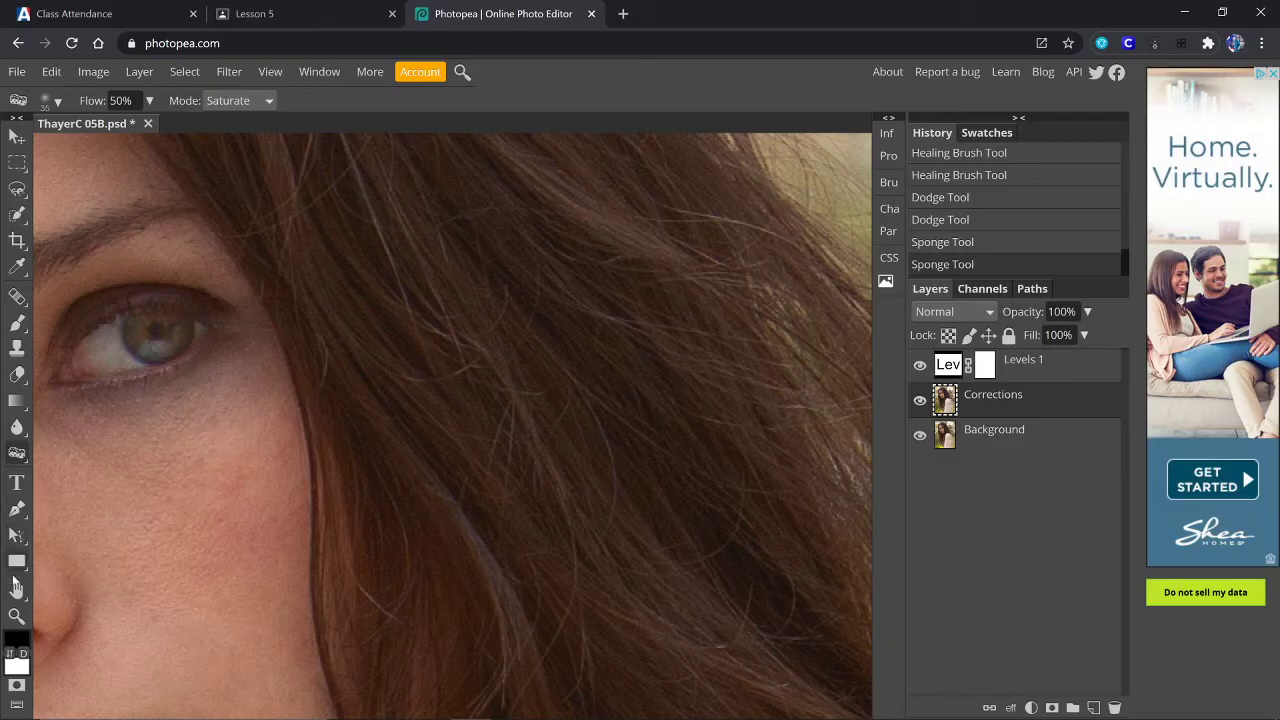
pyautogui.click(17, 590)
pyautogui.moveTo(278, 520); pyautogui.dragTo(634, 435)
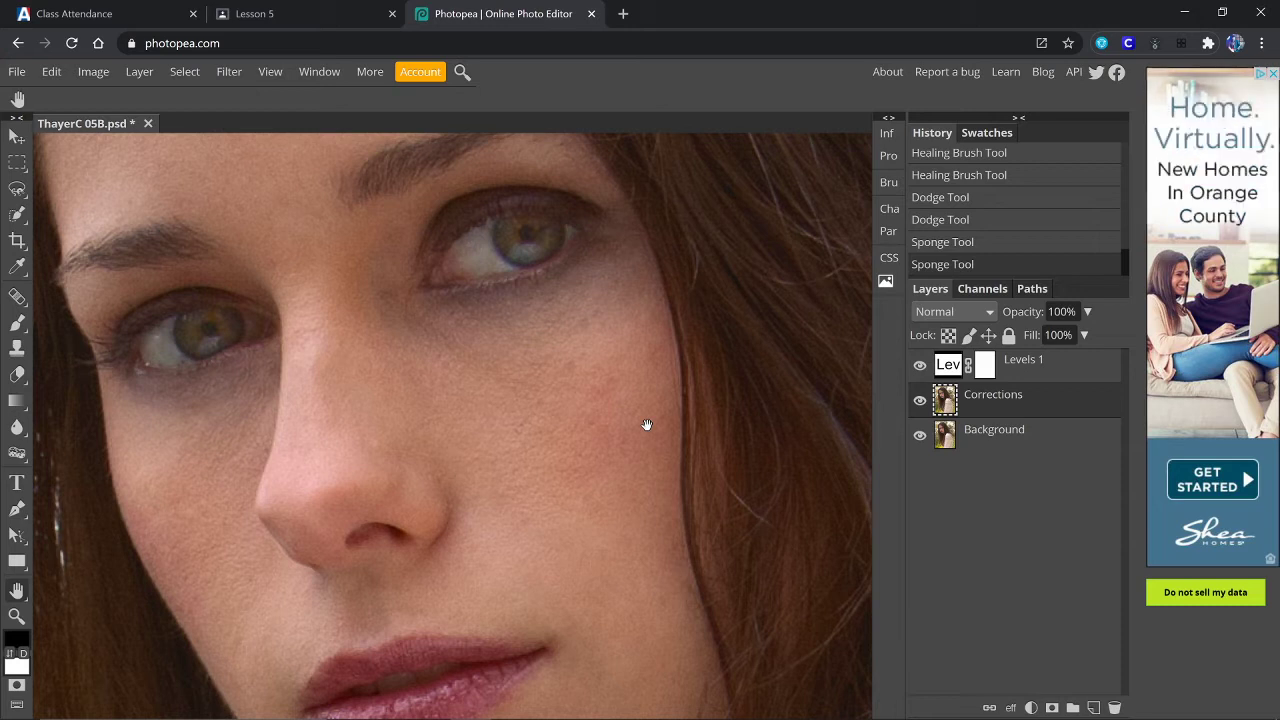
# Step: Switch to the Dodge tool and set its brush size to 20 px
pyautogui.click(16, 454)
pyautogui.click(91, 454)
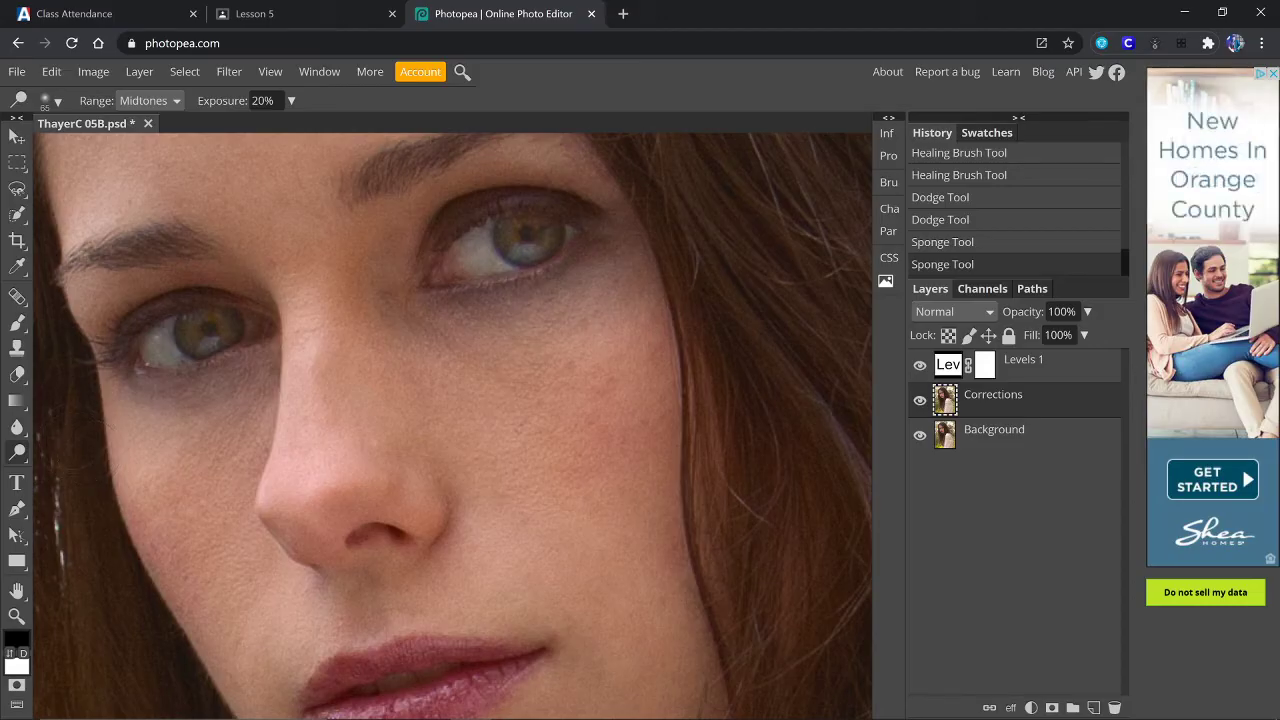
pyautogui.click(56, 104)
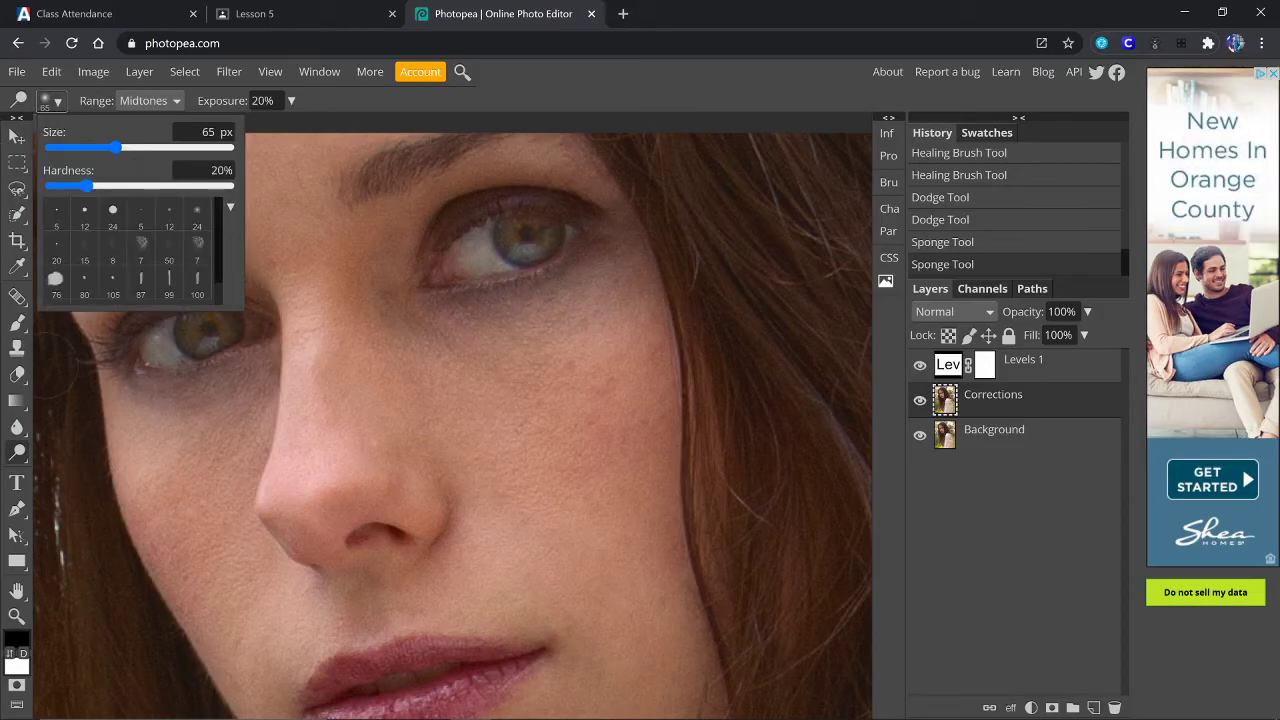
pyautogui.click(195, 132)
pyautogui.write('20')
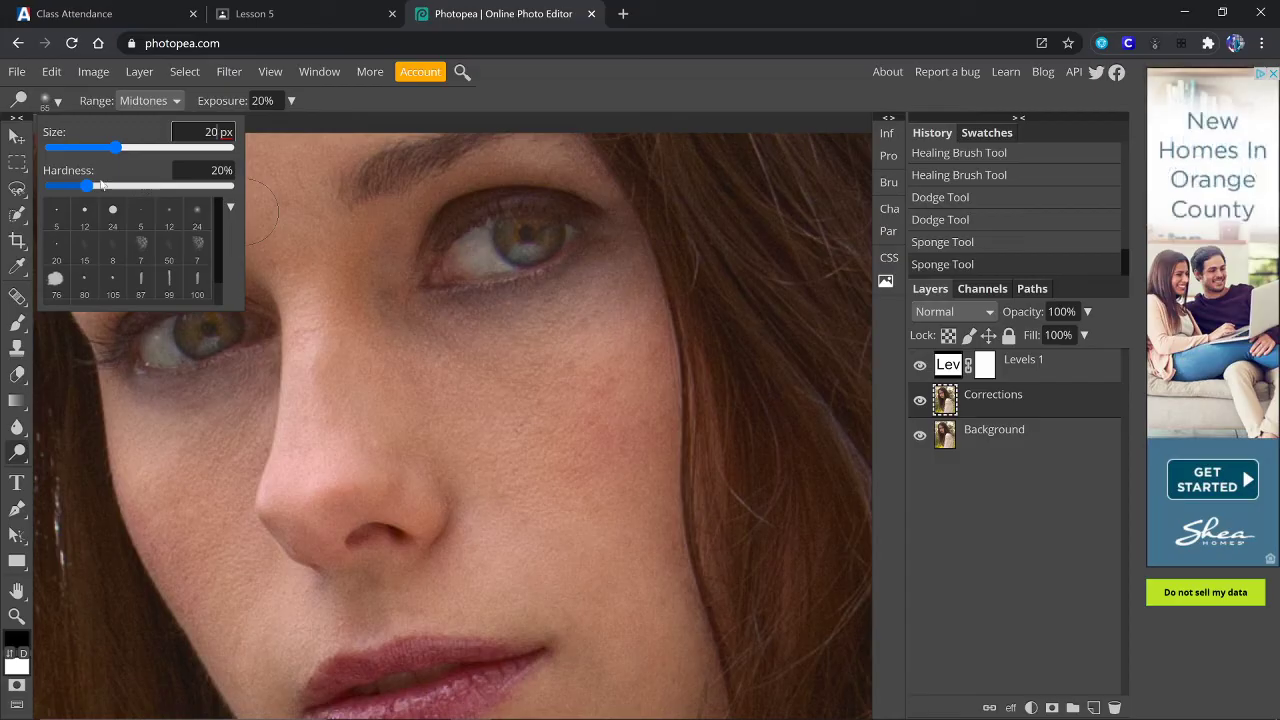
pyautogui.press('Tab')
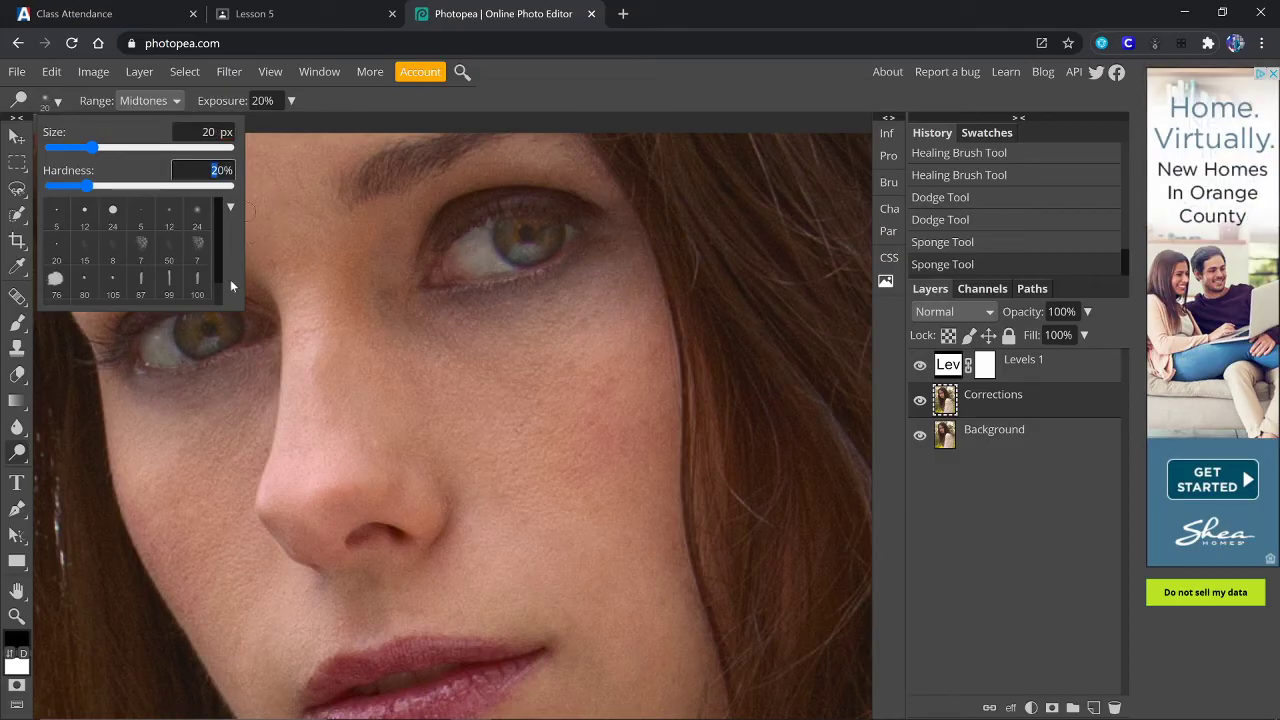
# Step: Brighten the whites of both eyes with the Dodge tool at 10% brush hardness and 10% exposure
pyautogui.write('10')
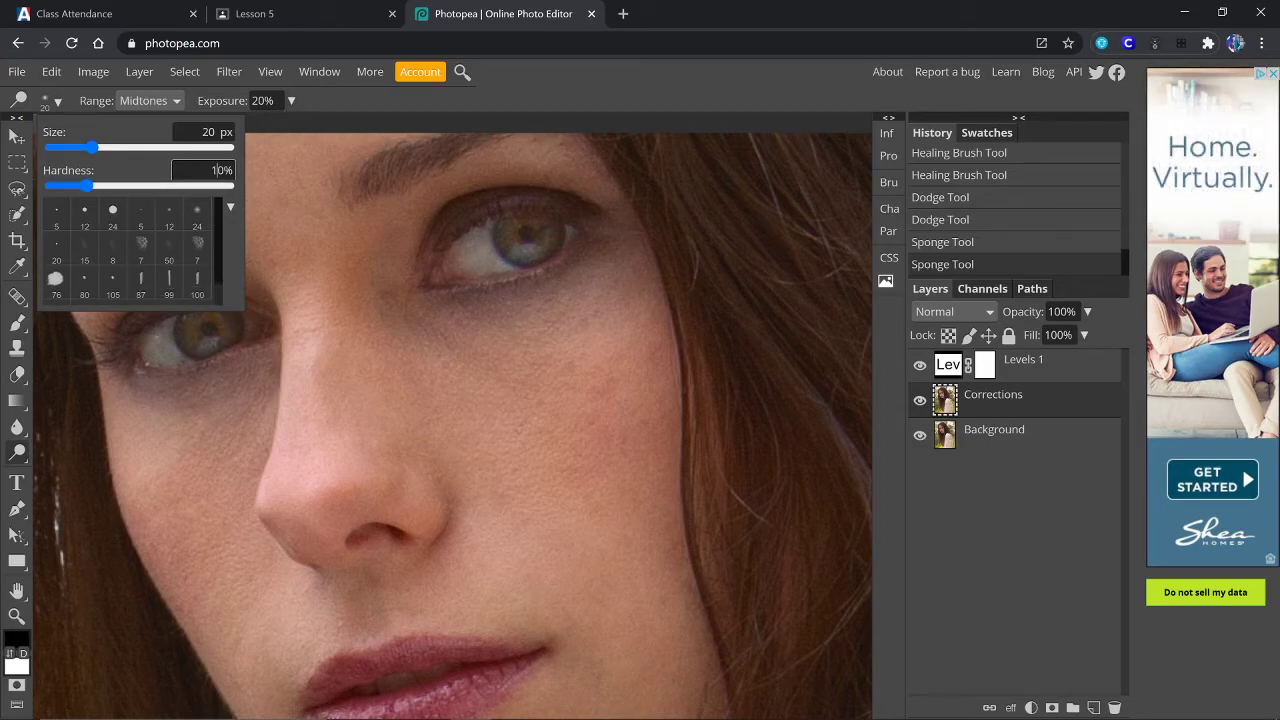
pyautogui.moveTo(258, 101); pyautogui.dragTo(250, 103)
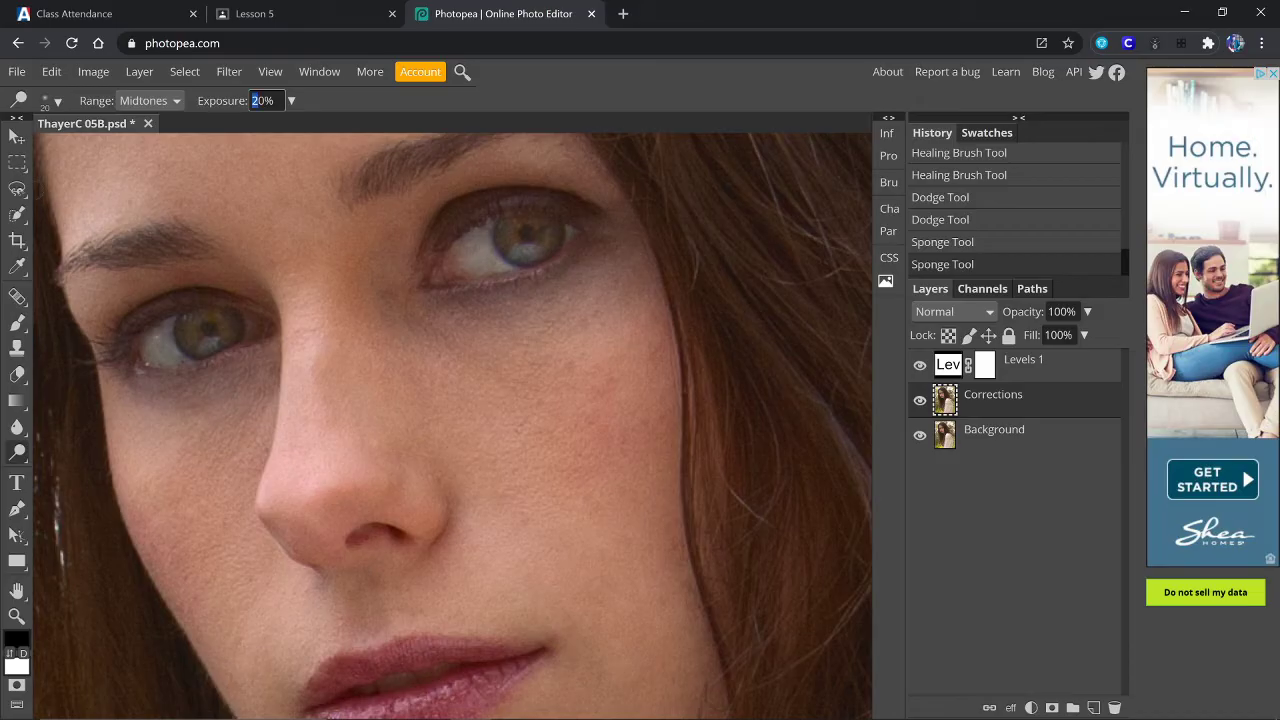
pyautogui.write('1')
pyautogui.moveTo(470, 270)
pyautogui.mouseDown()
pyautogui.moveTo(490, 266)
pyautogui.moveTo(476, 245)
pyautogui.mouseUp()
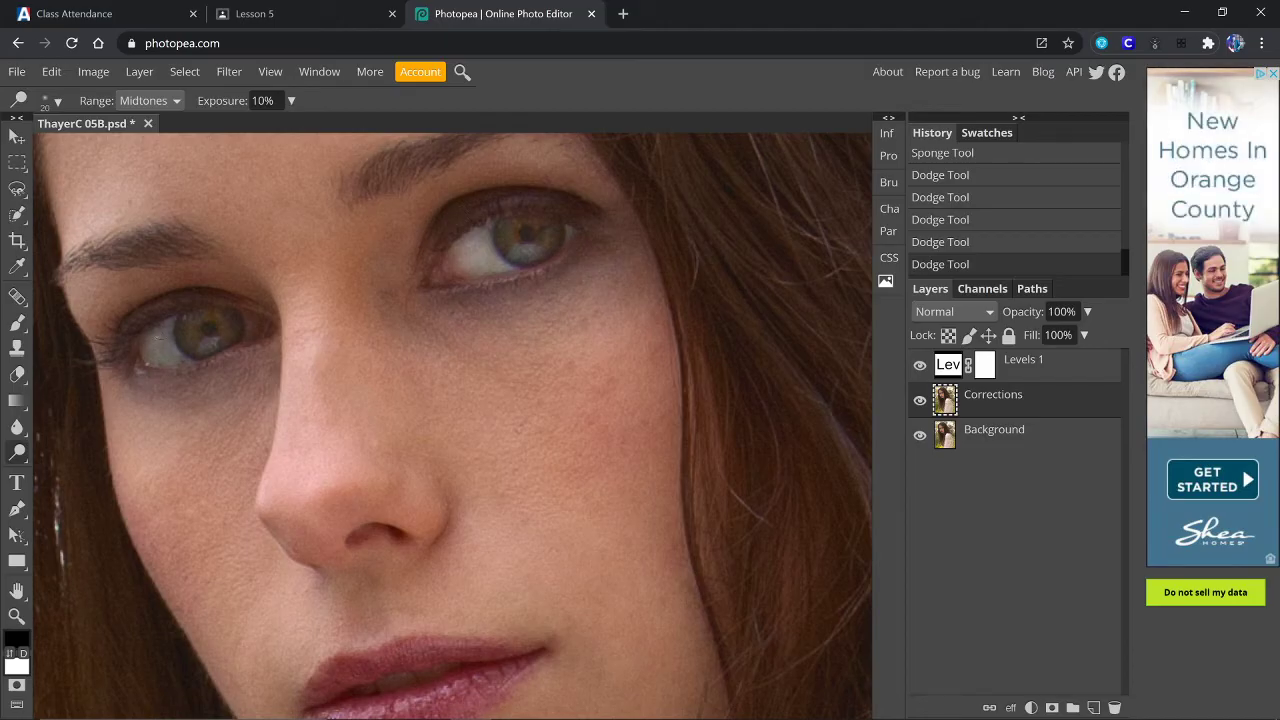
pyautogui.moveTo(172, 352); pyautogui.dragTo(160, 350)
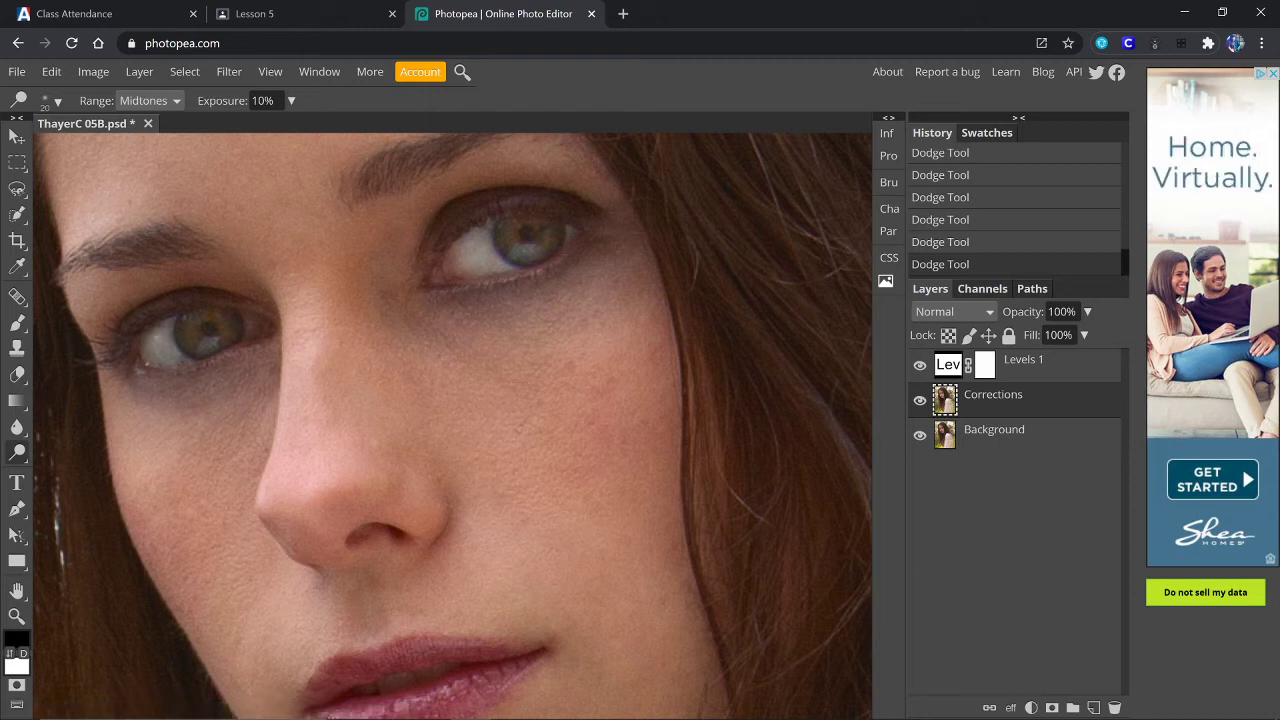
# Step: Compare the woman's face with the Corrections layer hidden and shown
pyautogui.click(920, 401)
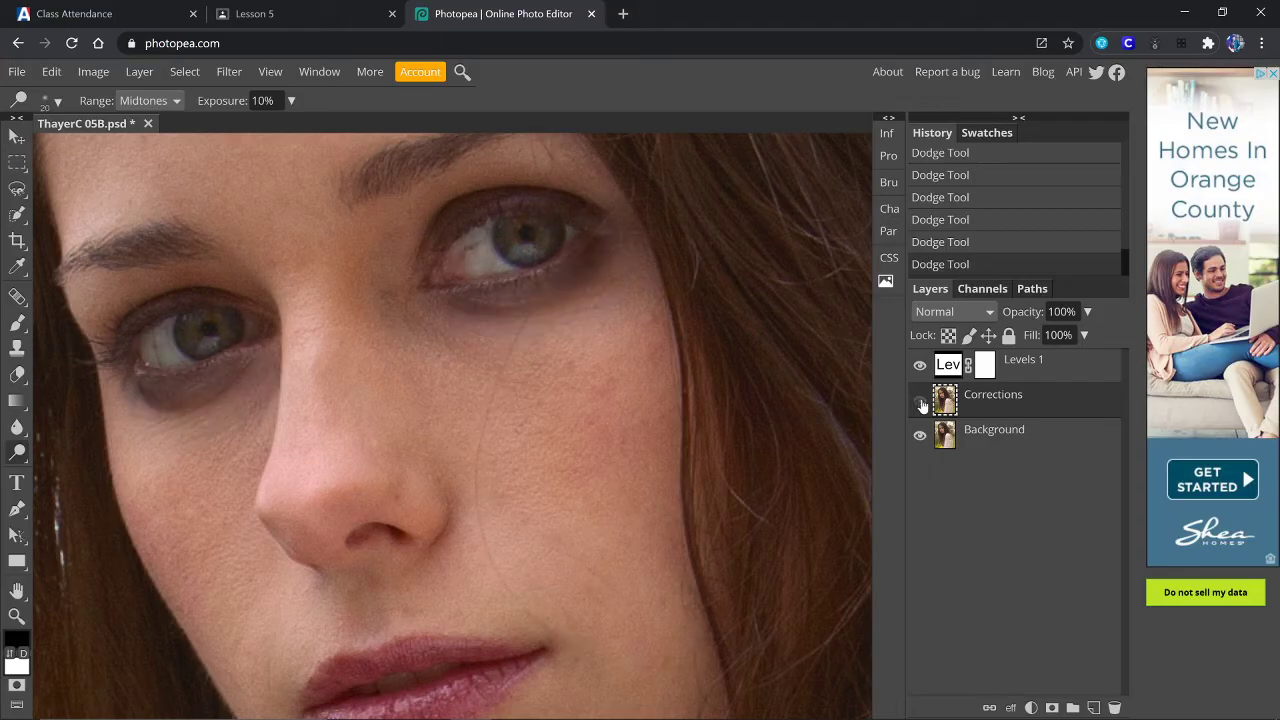
pyautogui.click(920, 401)
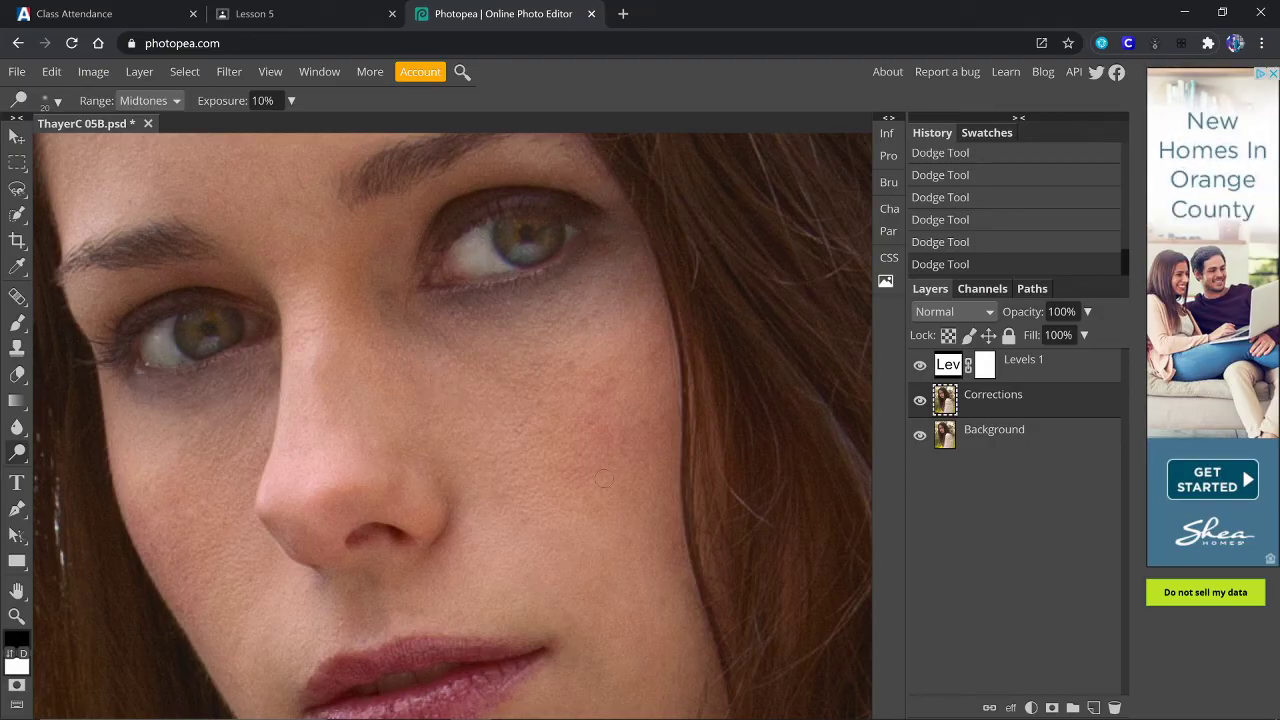
pyautogui.hotkey('ctrl', '-')
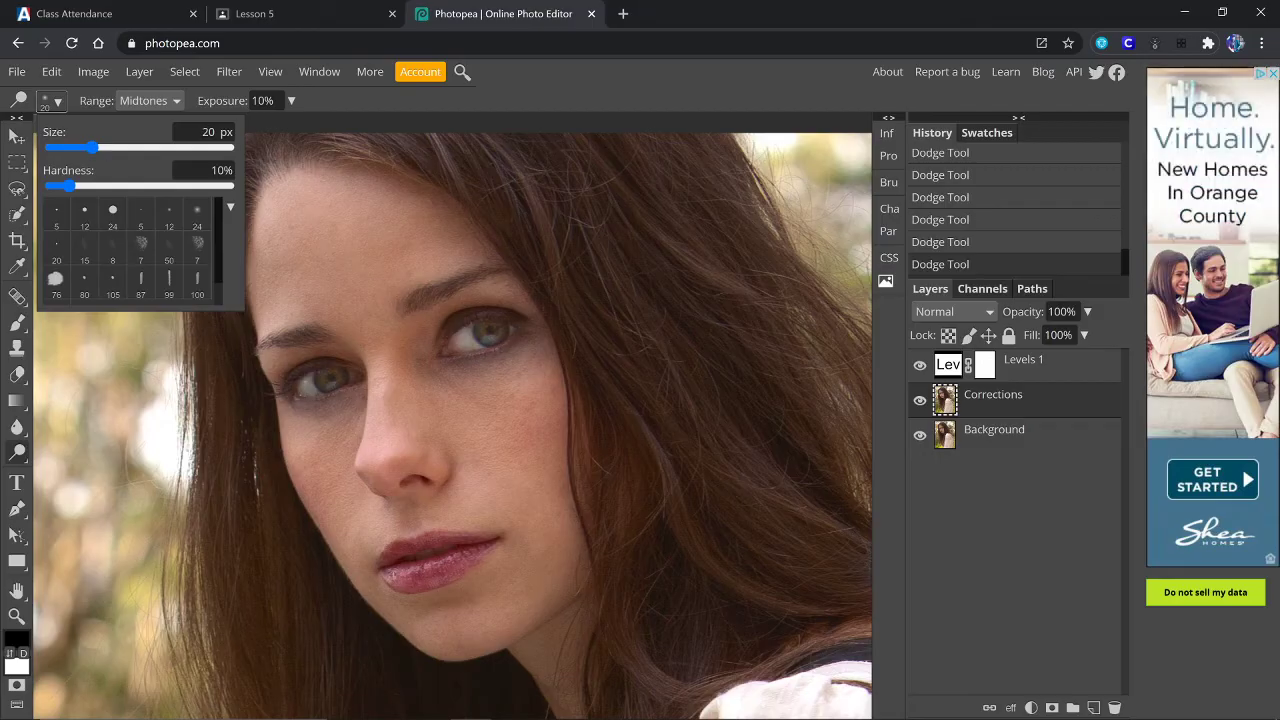
# Step: Lighten the shadows beneath the eyes with the Dodge tool at a 40 px brush size, comparing the last stroke by undoing and redoing it
pyautogui.click(205, 132)
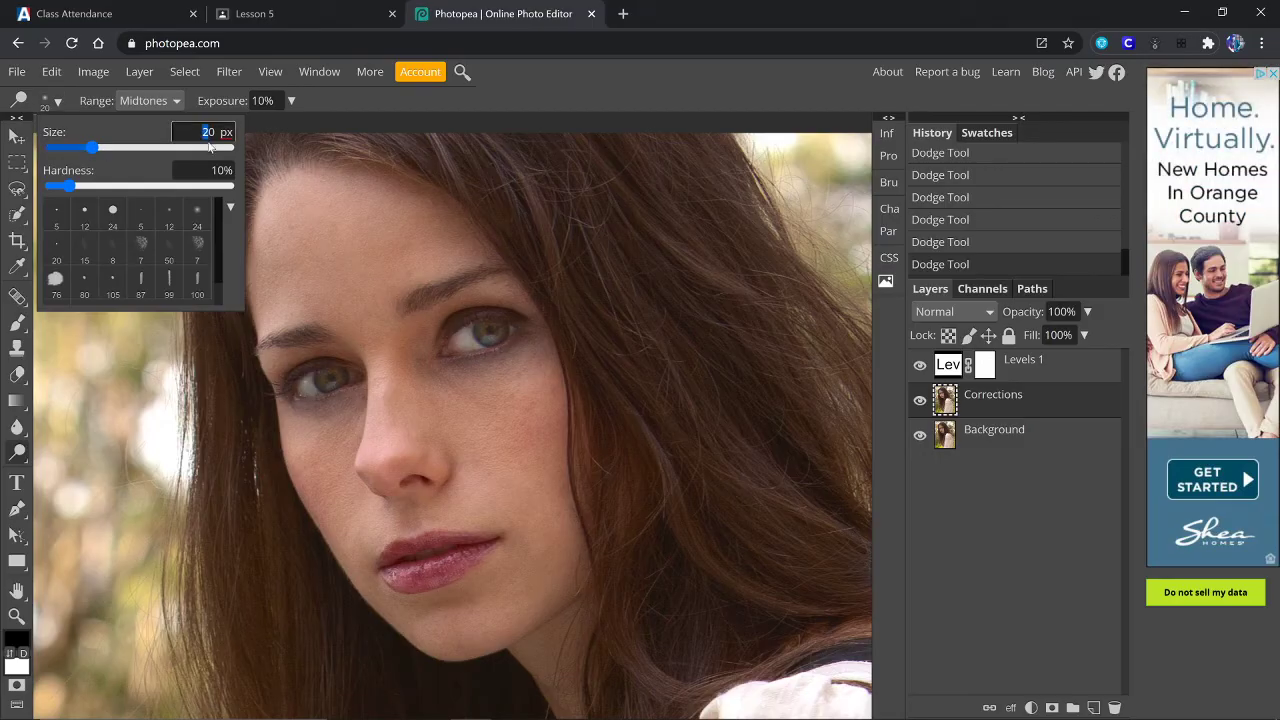
pyautogui.write('40')
pyautogui.click(347, 104)
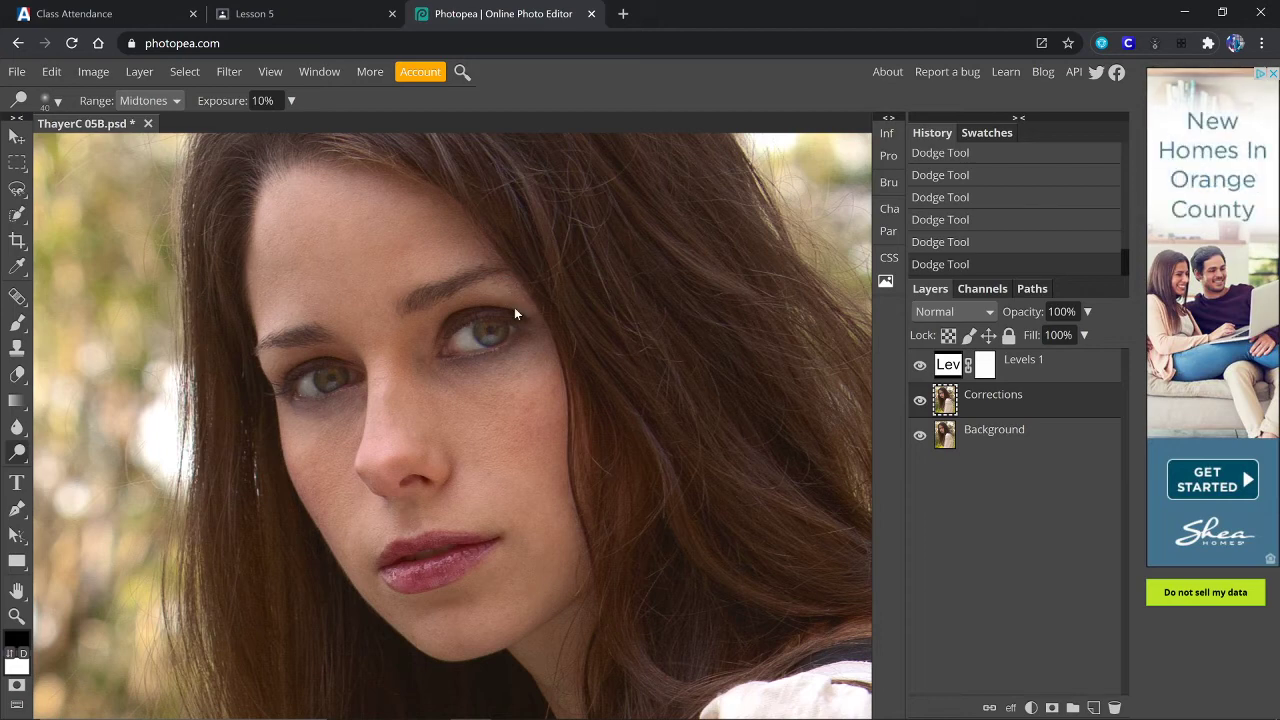
pyautogui.hotkey('ctrl', '+')
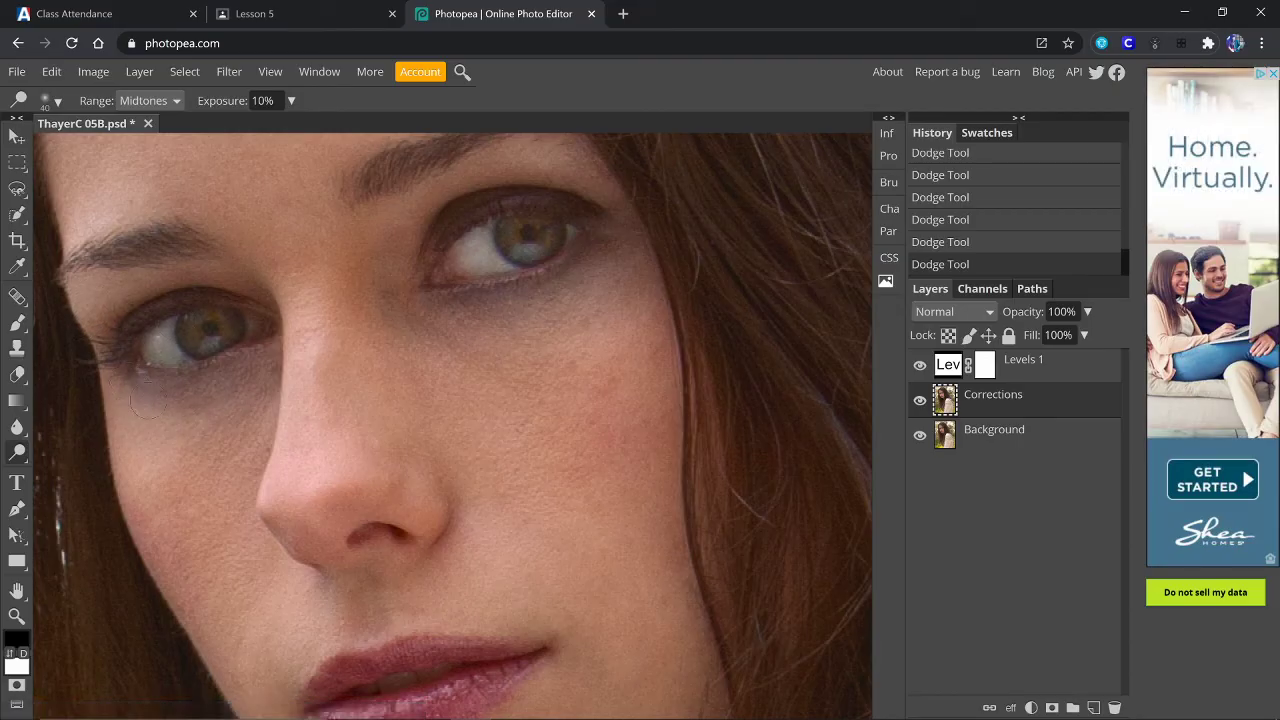
pyautogui.hotkey('ctrl', 'z')
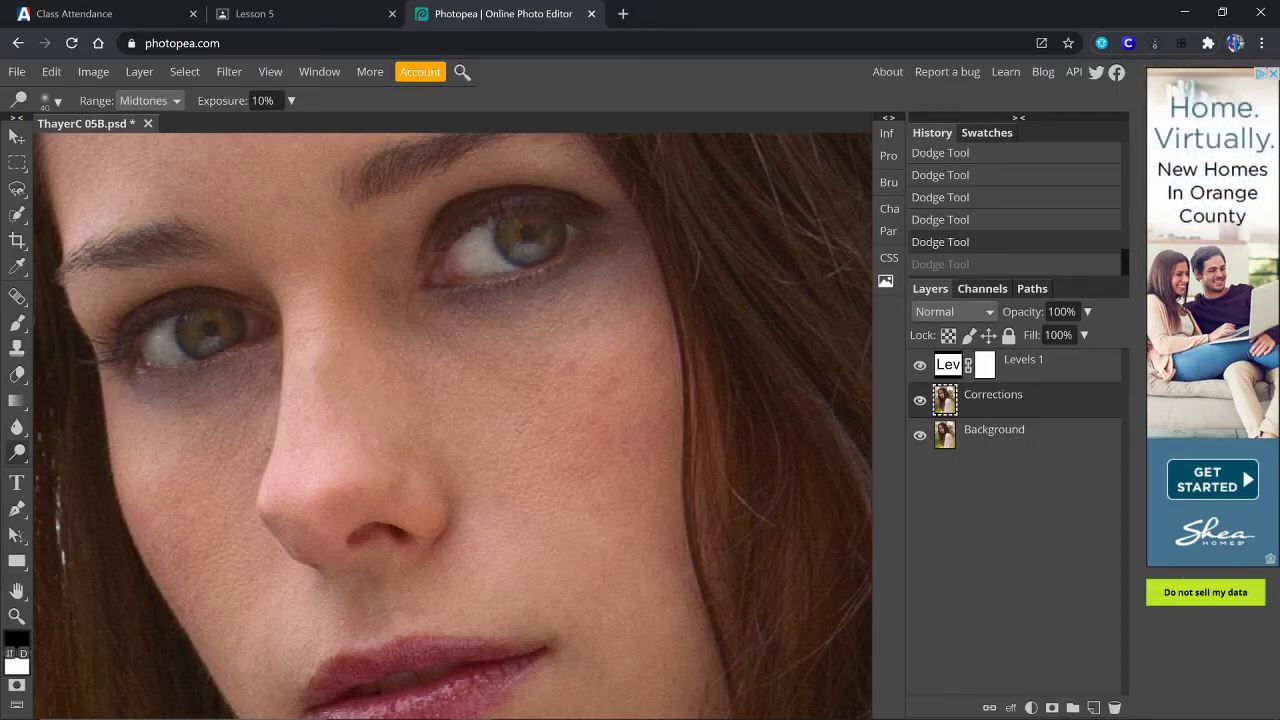
pyautogui.hotkey('ctrl', 'shift', 'z')
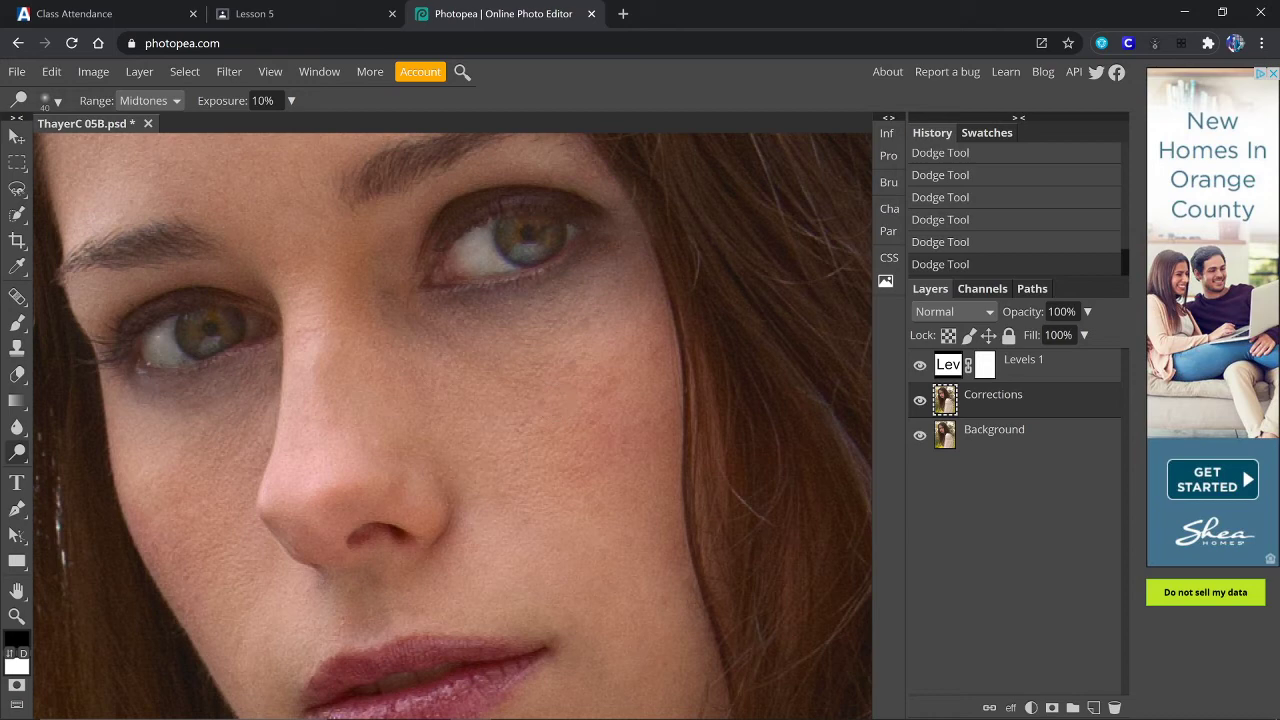
pyautogui.scroll(-2, 406, 338)
pyautogui.scroll(-3, 410, 337)
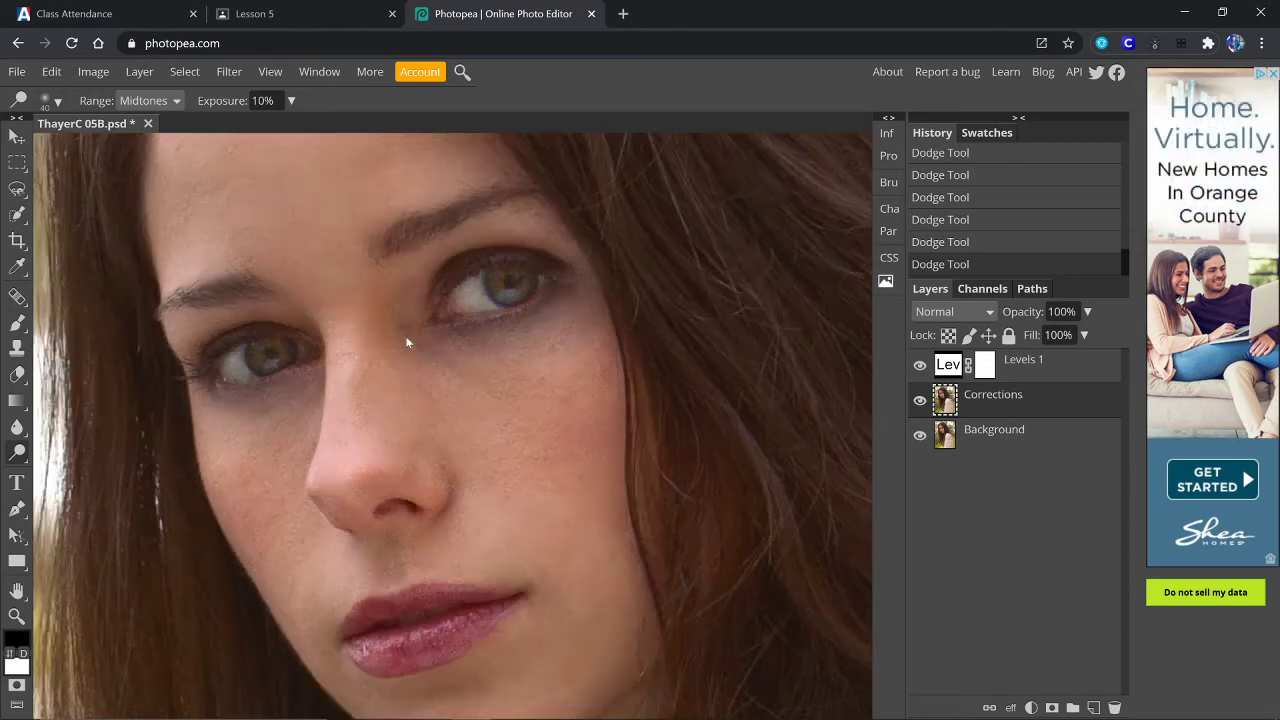
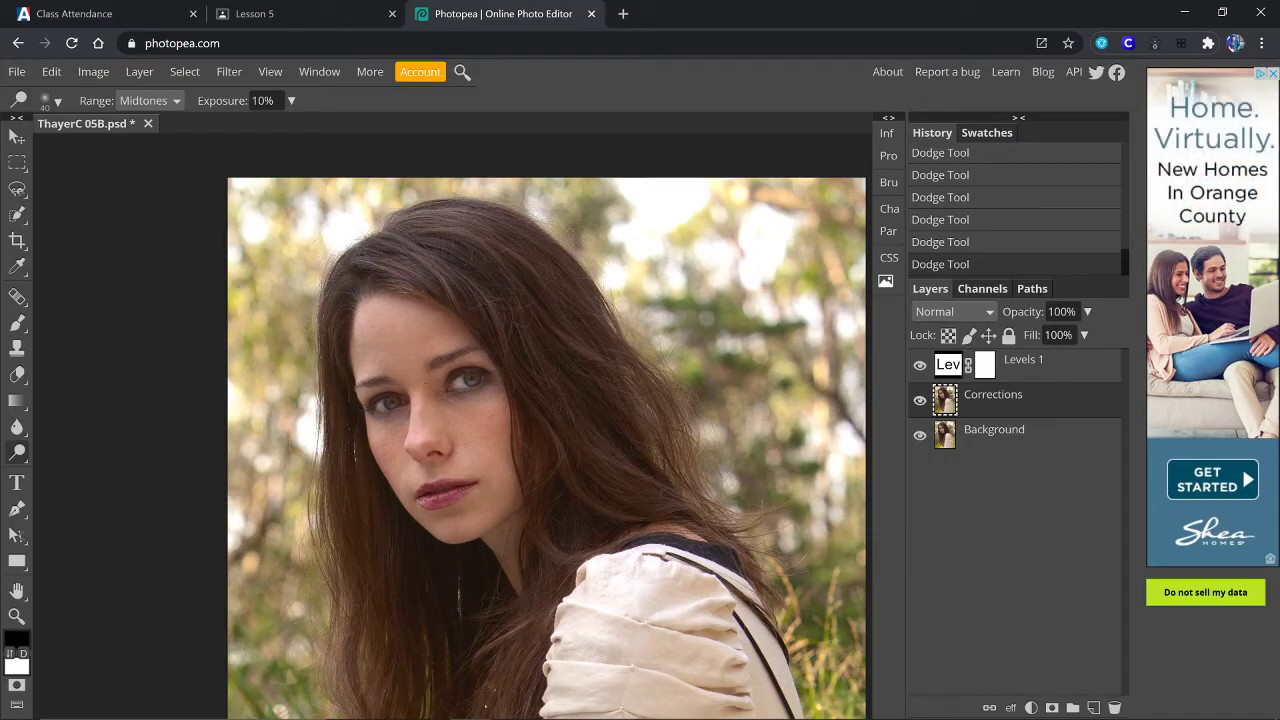
# Step: Duplicate the Corrections layer and rename the copy "surface blur"
pyautogui.rightClick(1009, 398)
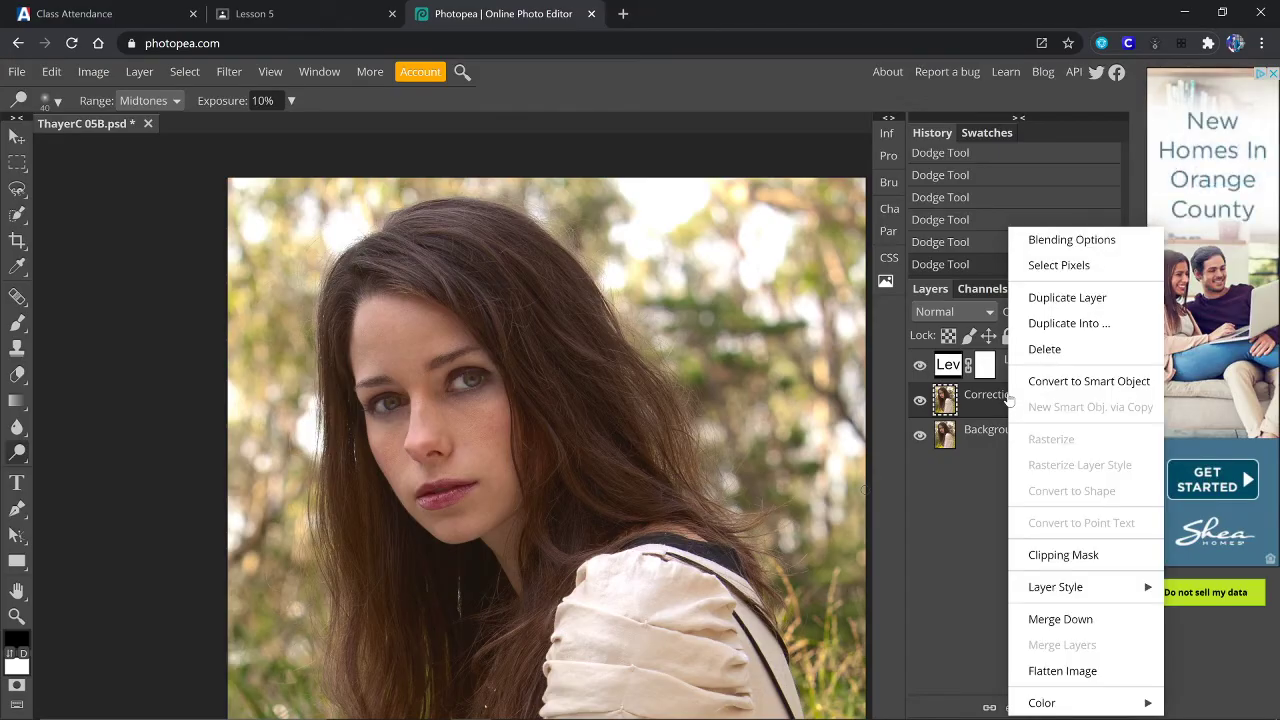
pyautogui.click(1055, 301)
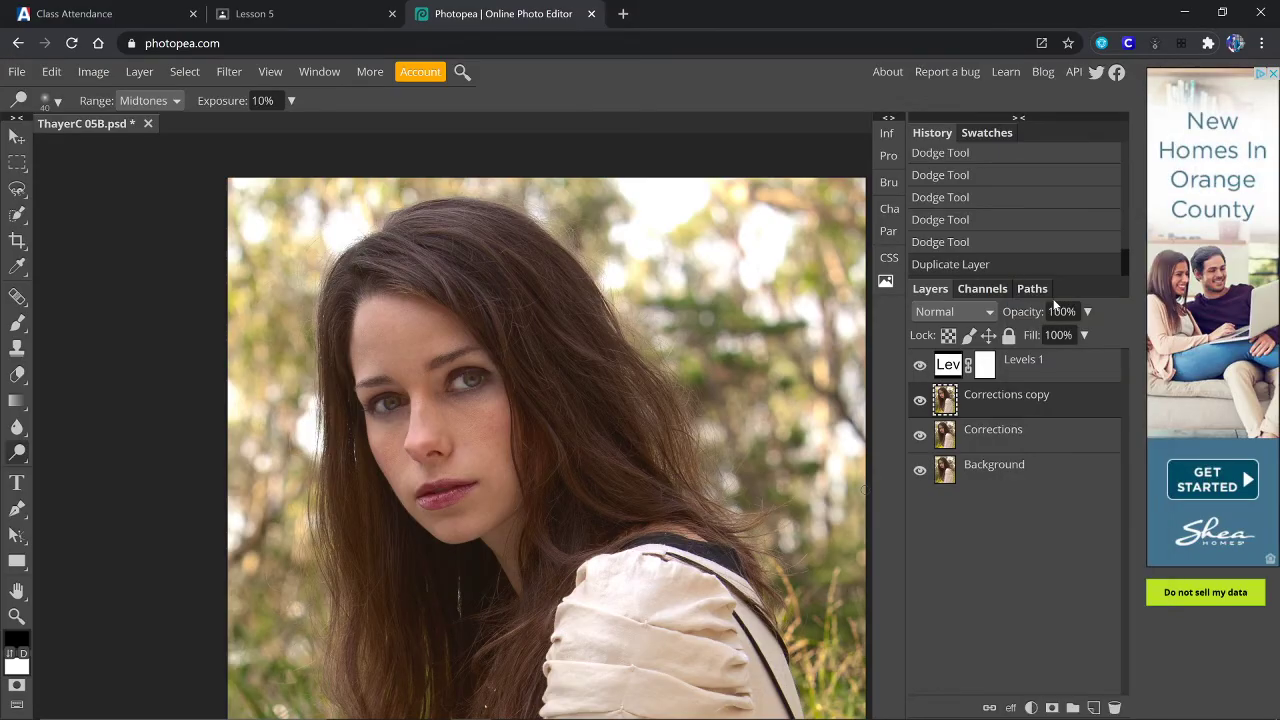
pyautogui.doubleClick(1030, 398)
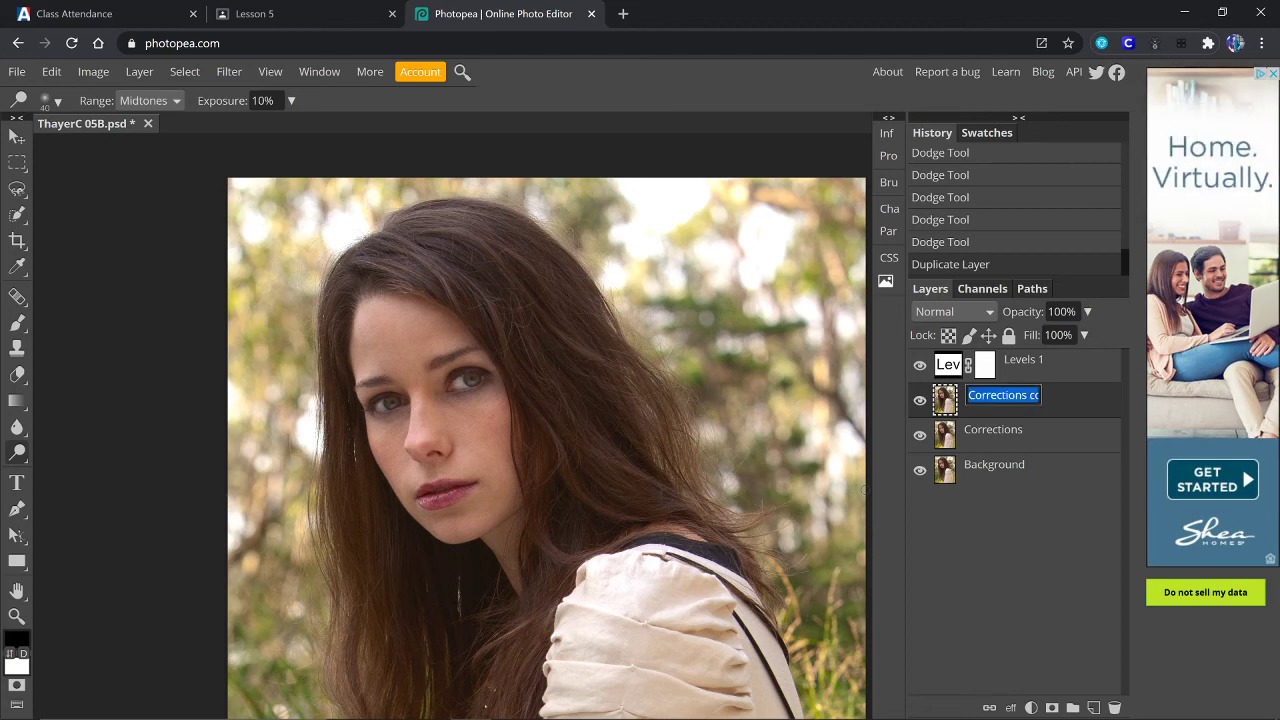
pyautogui.write('surface blur')
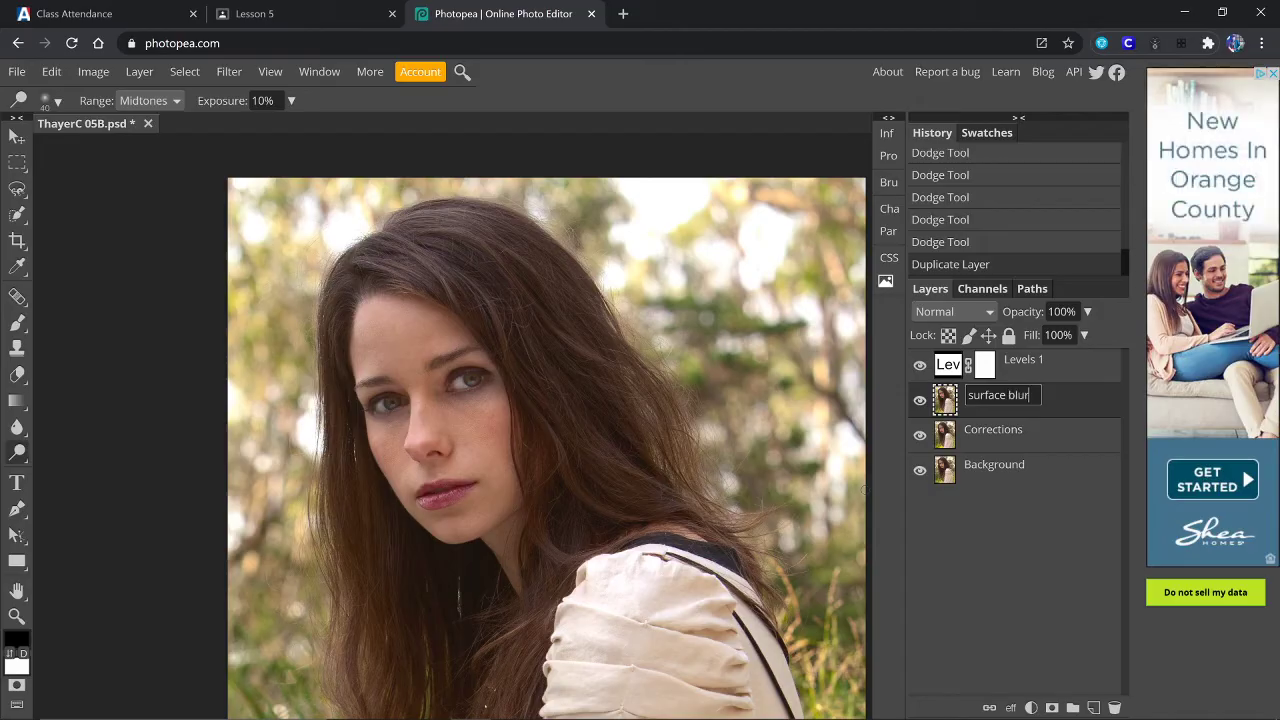
pyautogui.press('Return')
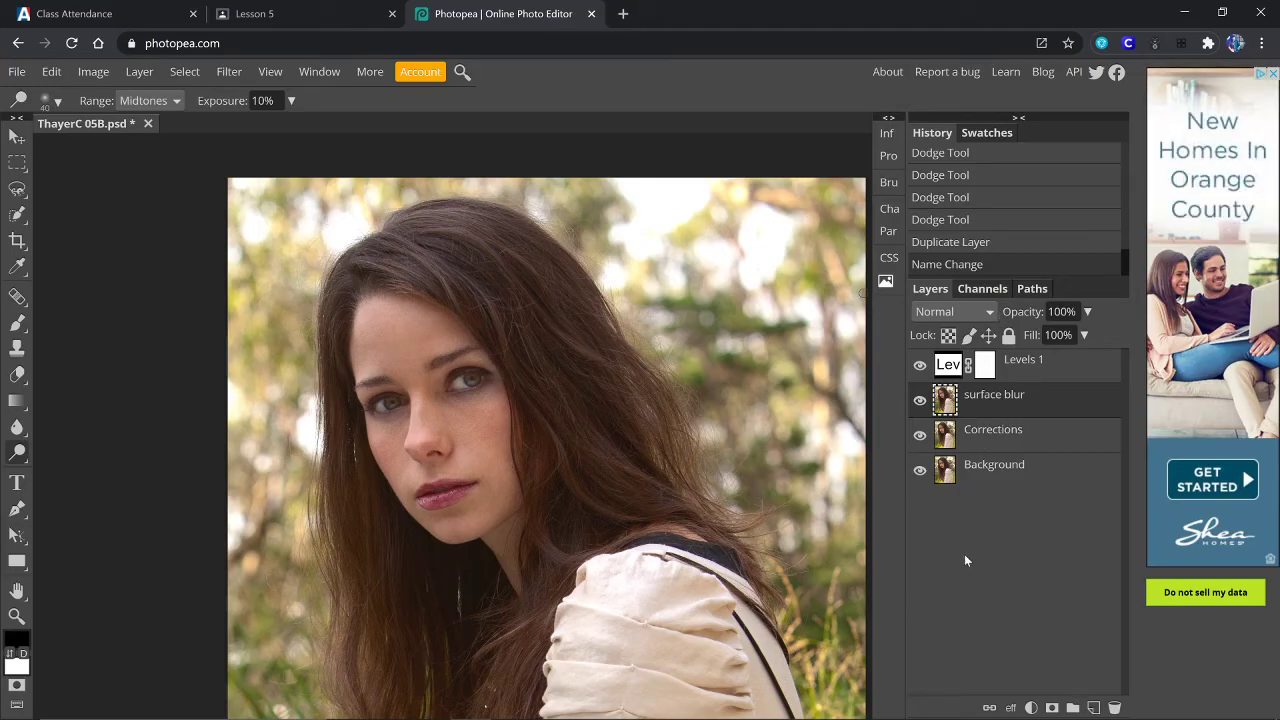
# Step: Add a Curves adjustment layer above the surface blur layer and lift the RGB curve's midtones slightly
pyautogui.click(1031, 708)
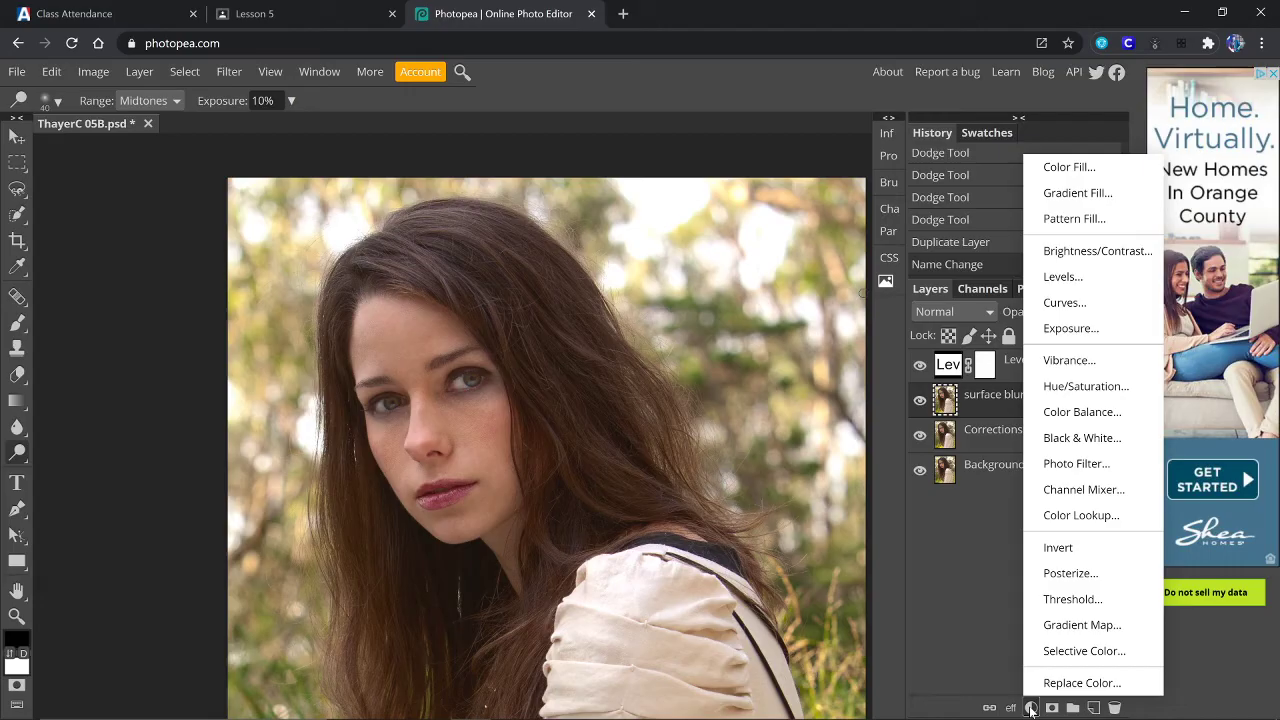
pyautogui.click(1060, 302)
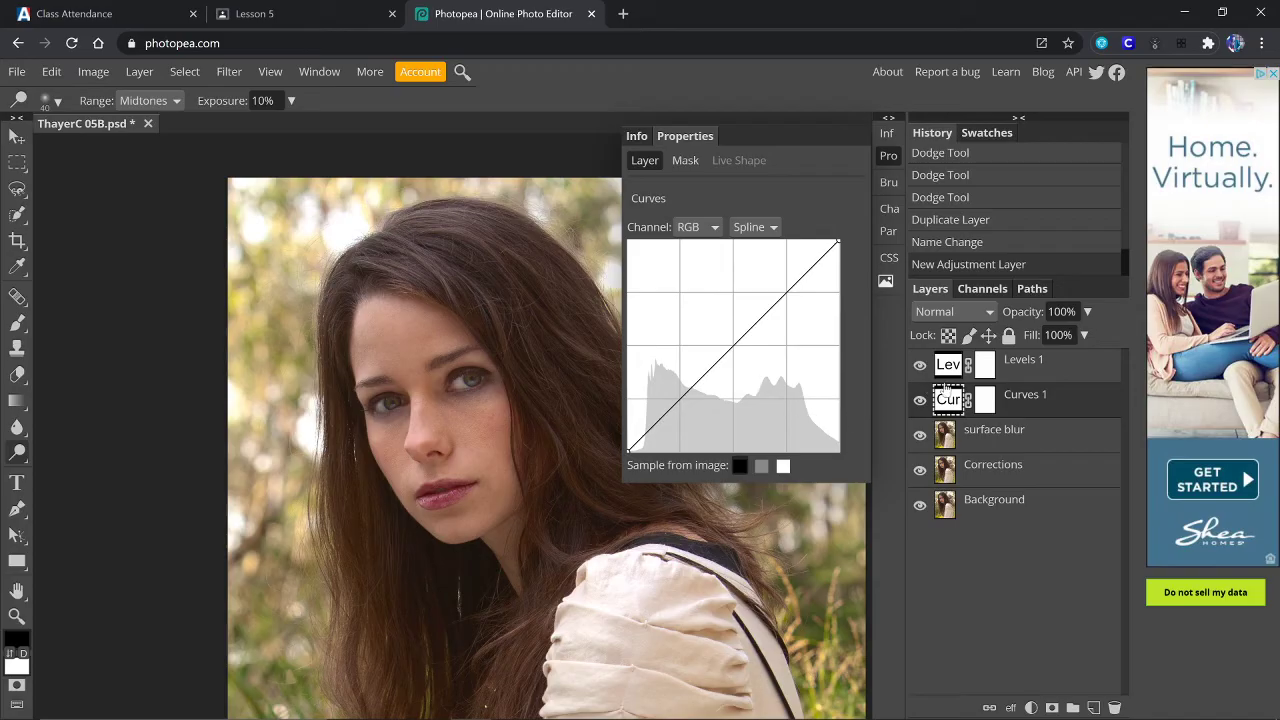
pyautogui.moveTo(731, 346)
pyautogui.mouseDown()
pyautogui.moveTo(740, 354)
pyautogui.moveTo(729, 343)
pyautogui.mouseUp()
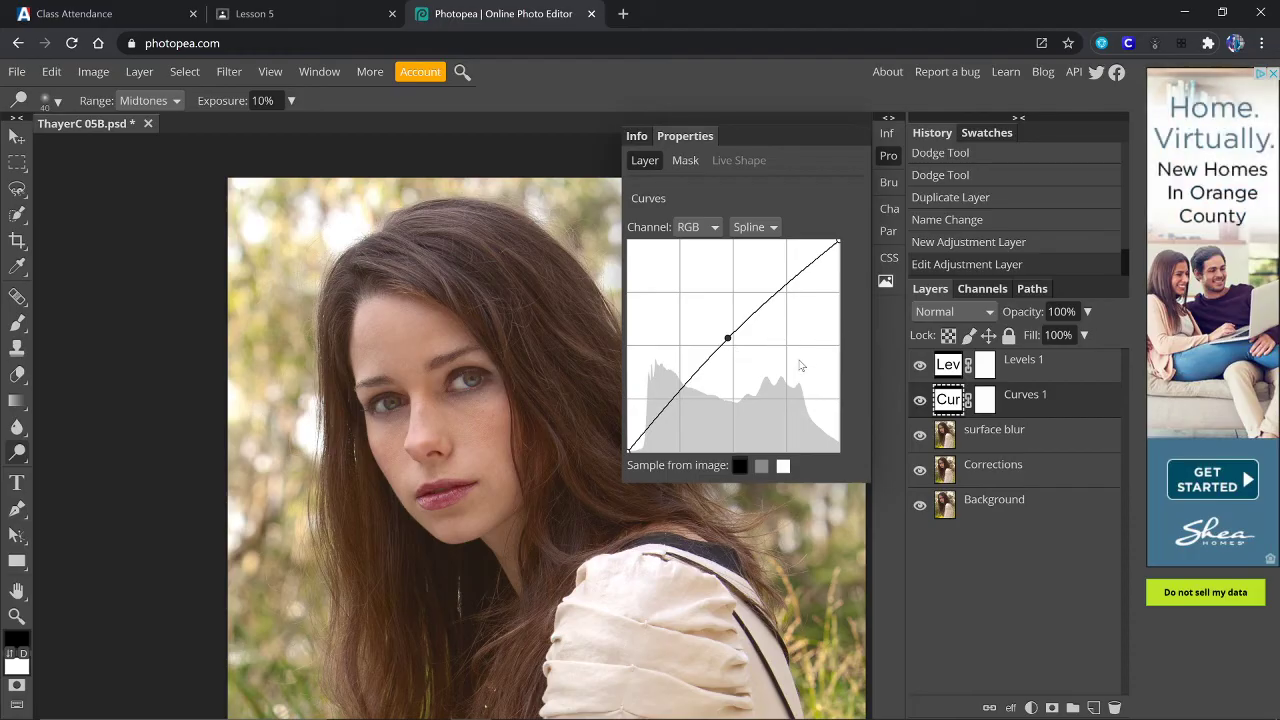
pyautogui.hotkey('ctrl', '0')
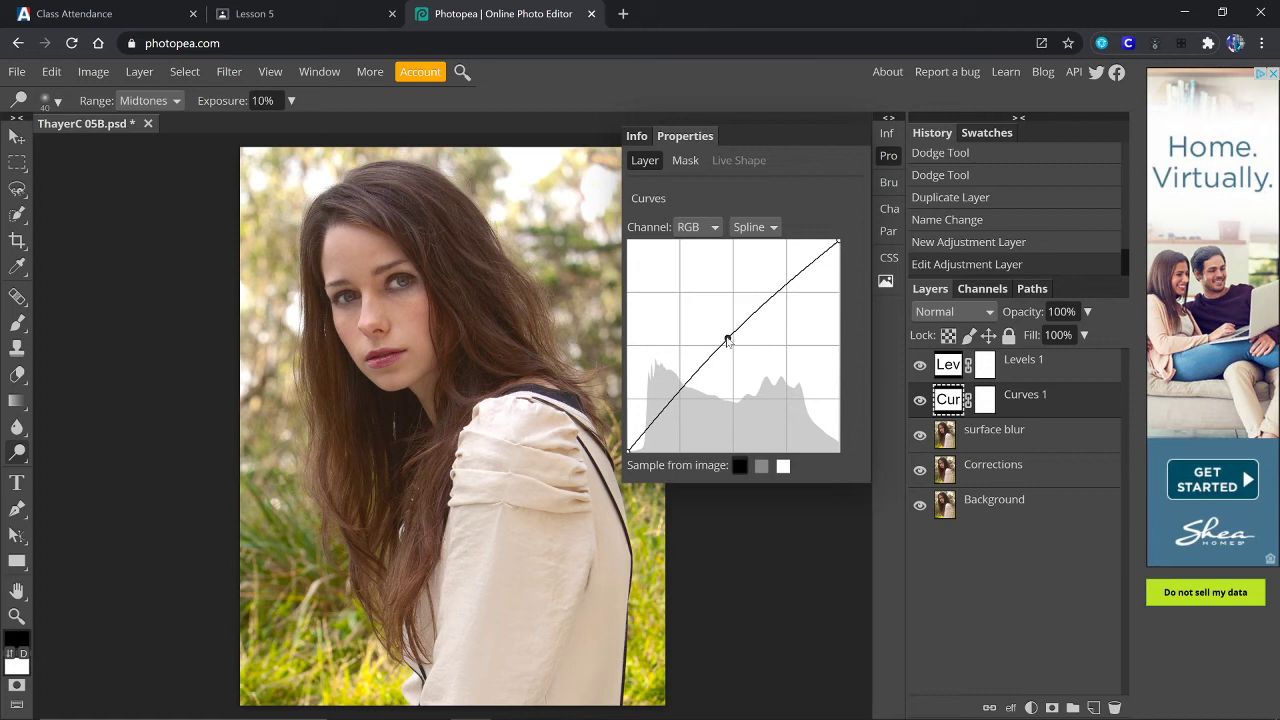
pyautogui.moveTo(728, 339); pyautogui.dragTo(723, 351)
pyautogui.click(886, 156)
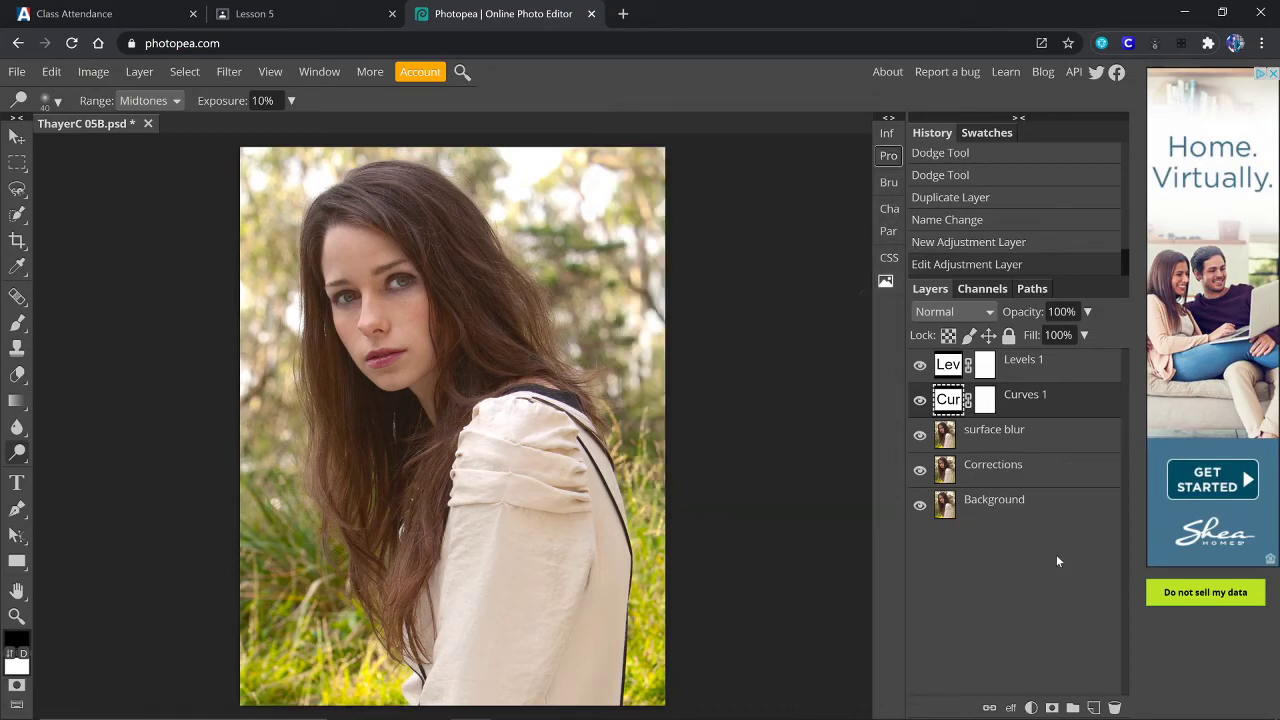
# Step: Move the surface blur layer above Curves 1 and apply Surface Blur to it with a 5 px radius and 10 px threshold
pyautogui.click(1018, 438)
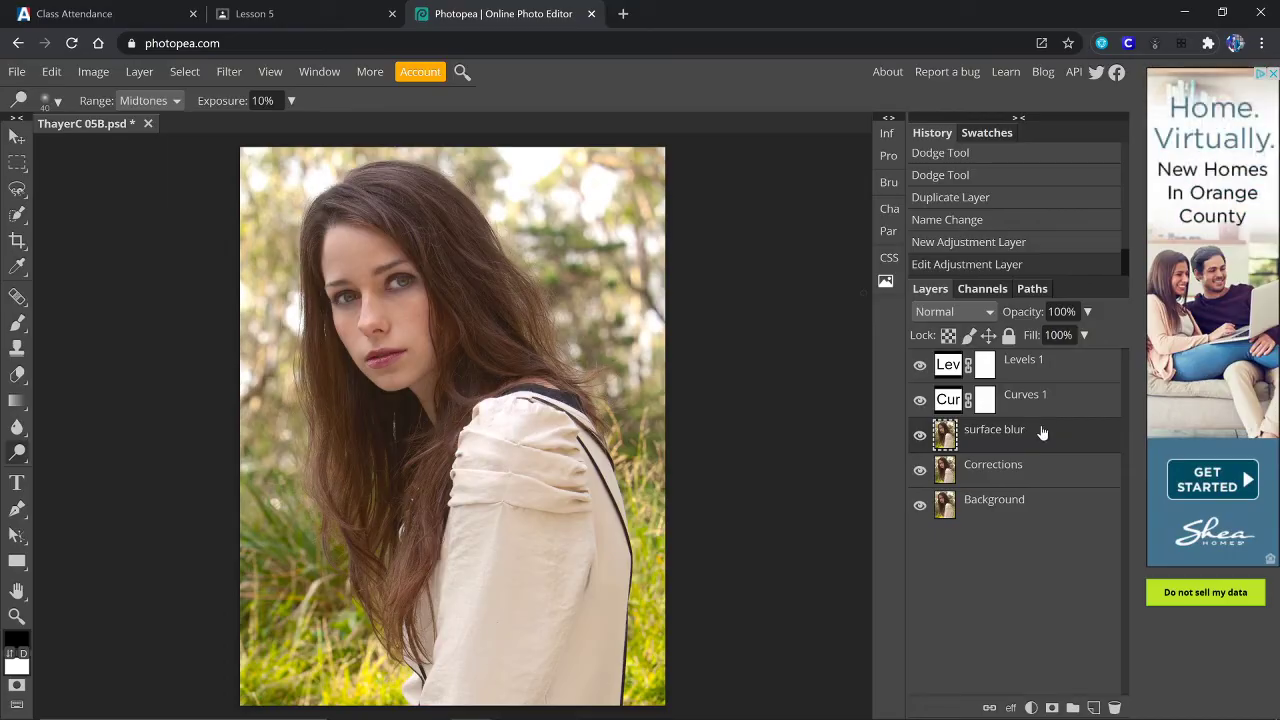
pyautogui.moveTo(1042, 432); pyautogui.dragTo(1021, 386)
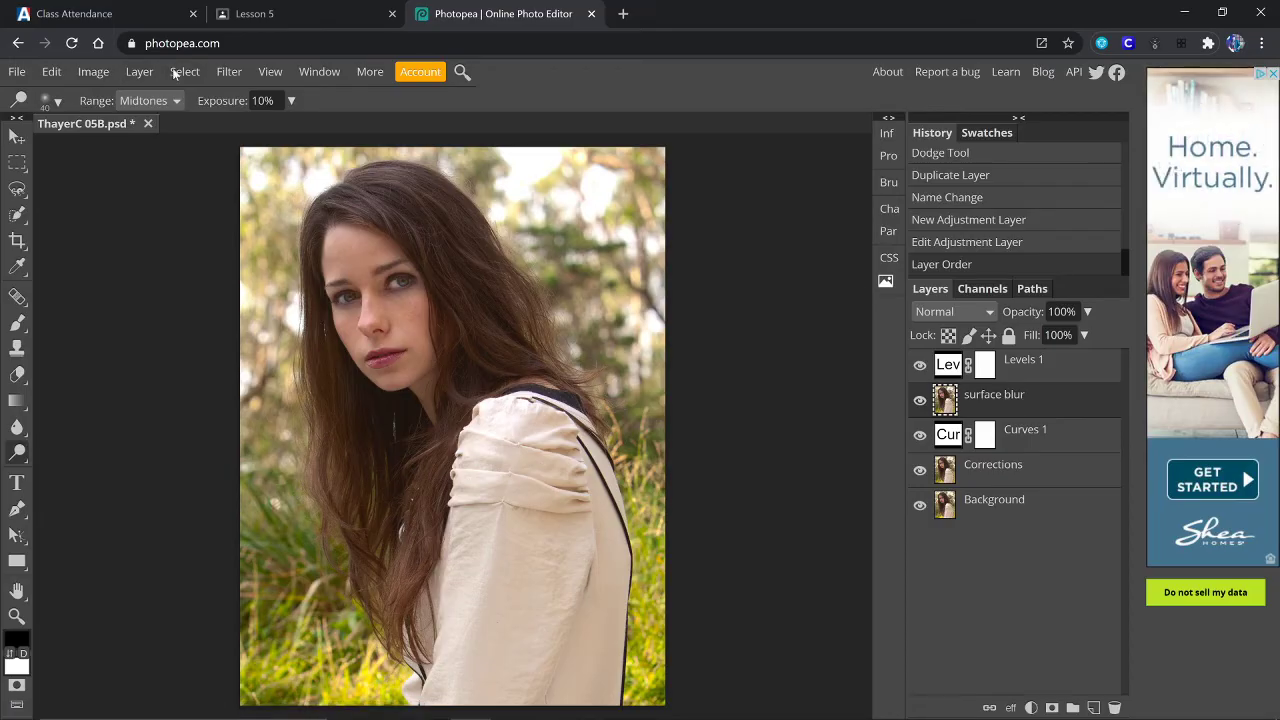
pyautogui.click(226, 72)
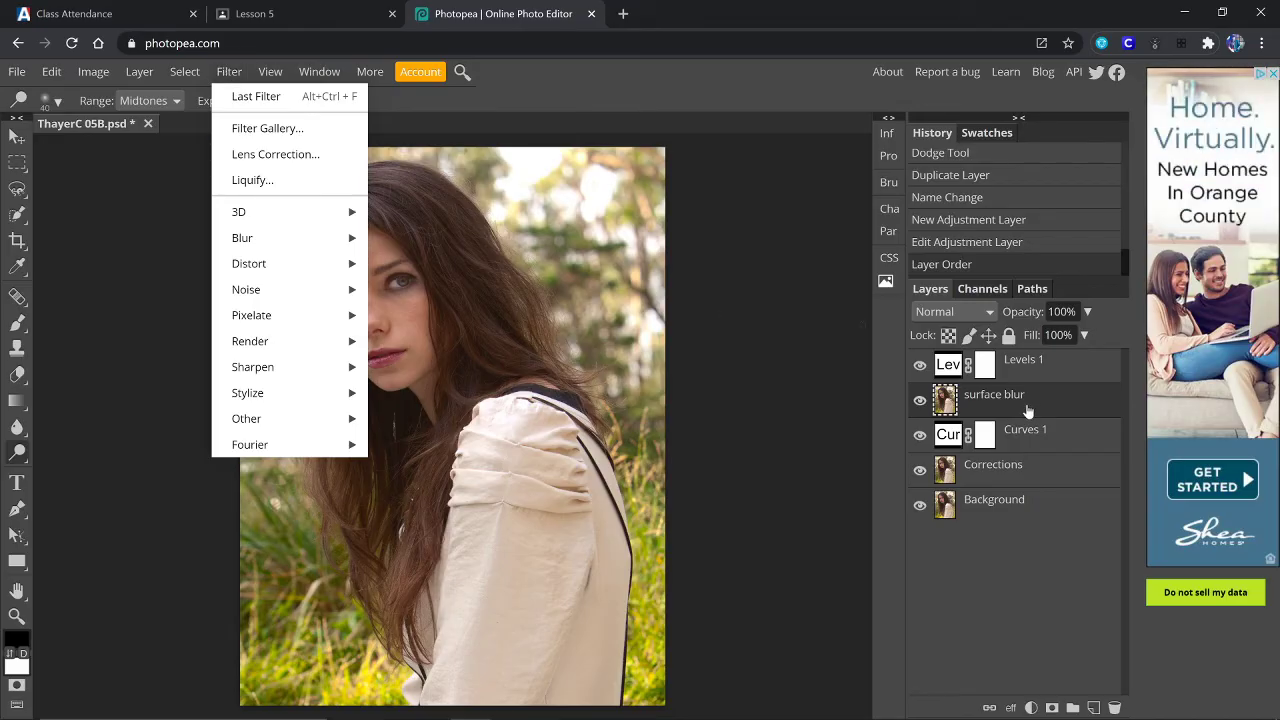
pyautogui.moveTo(253, 241)
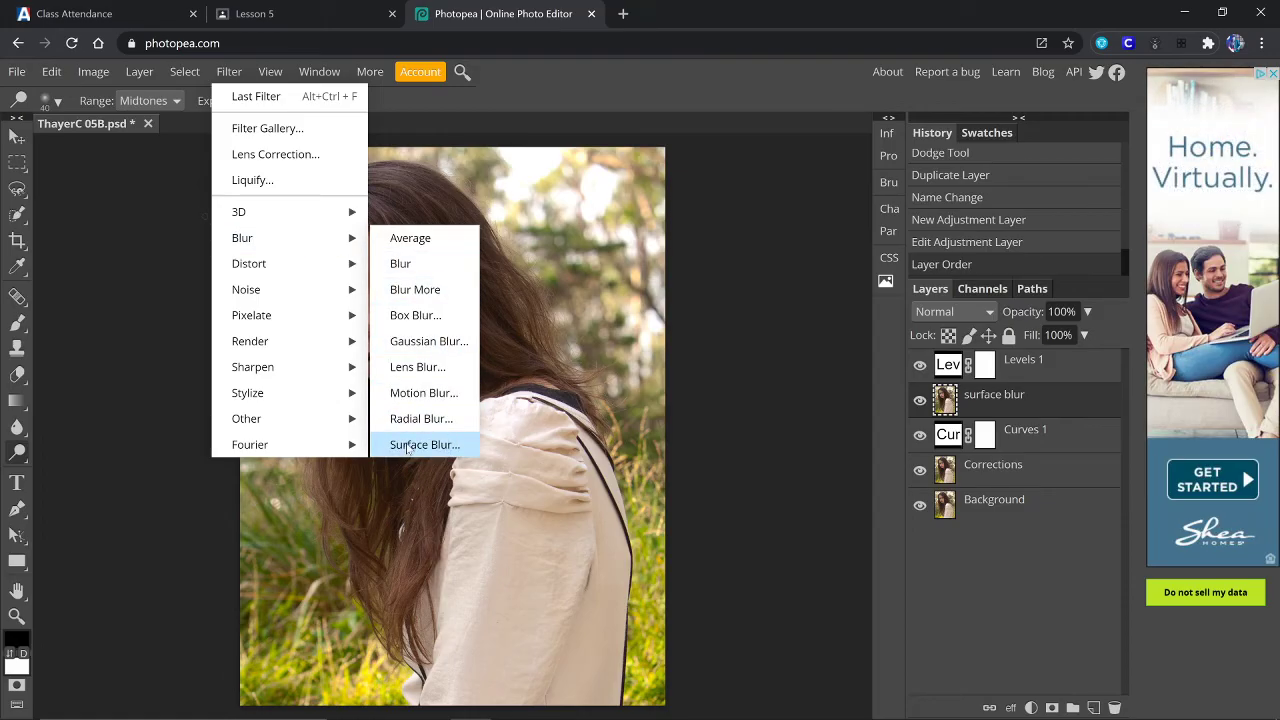
pyautogui.click(407, 448)
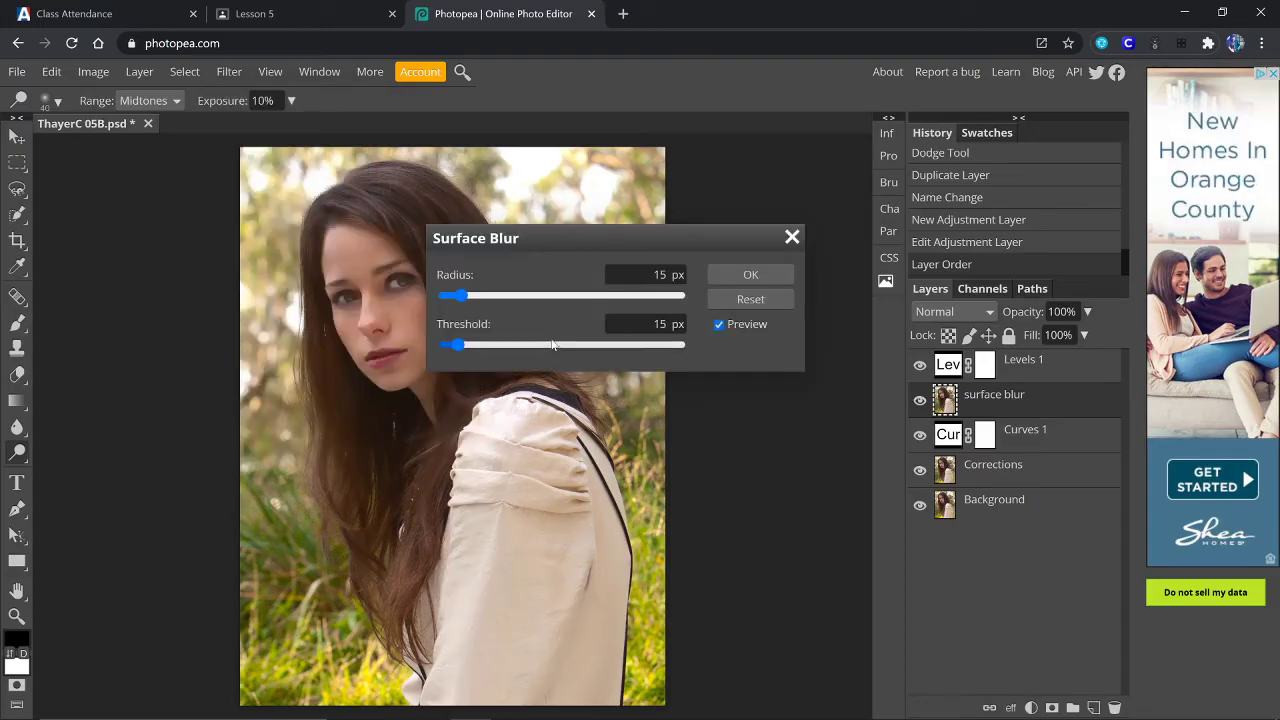
pyautogui.moveTo(560, 236); pyautogui.dragTo(750, 196)
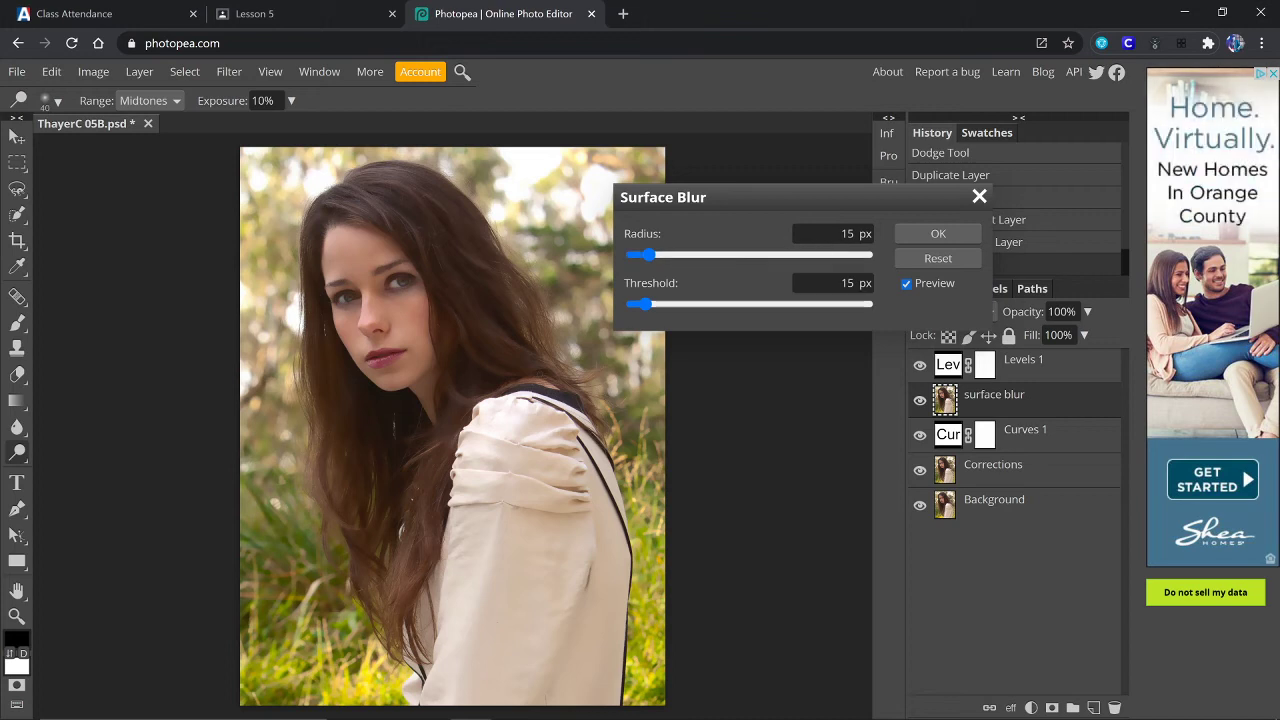
pyautogui.click(842, 234)
pyautogui.write('5')
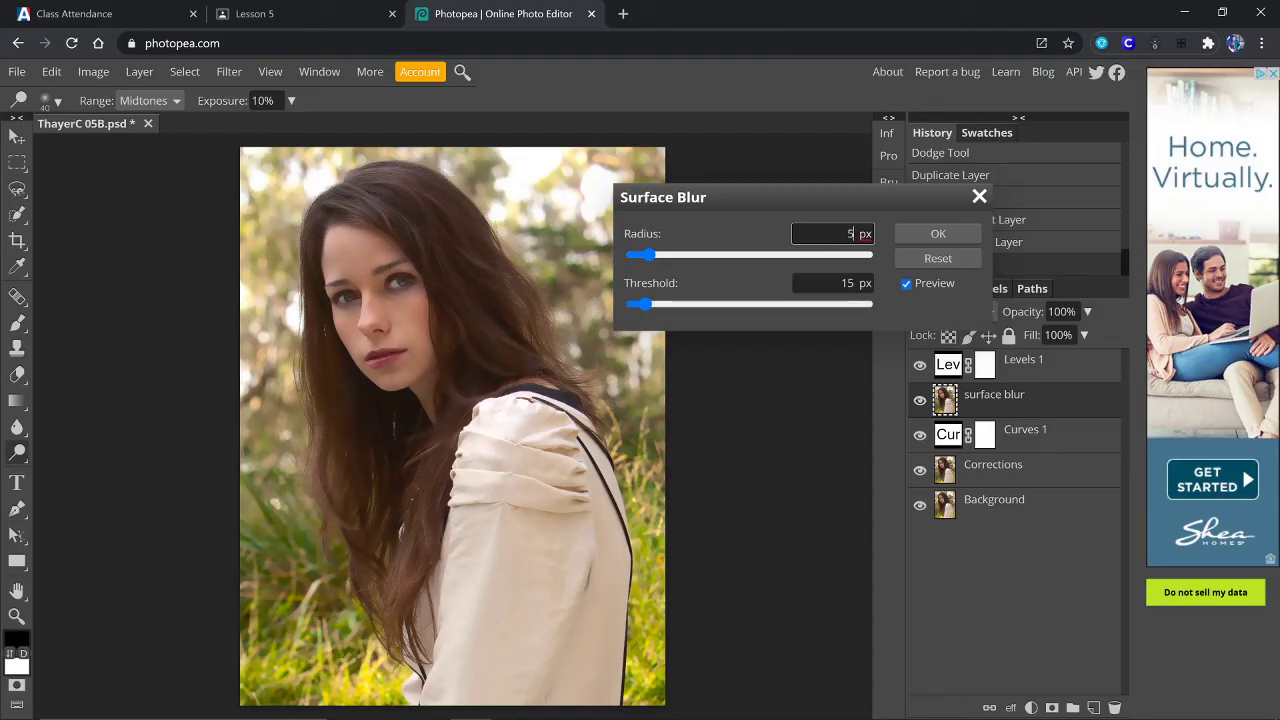
pyautogui.press('Tab')
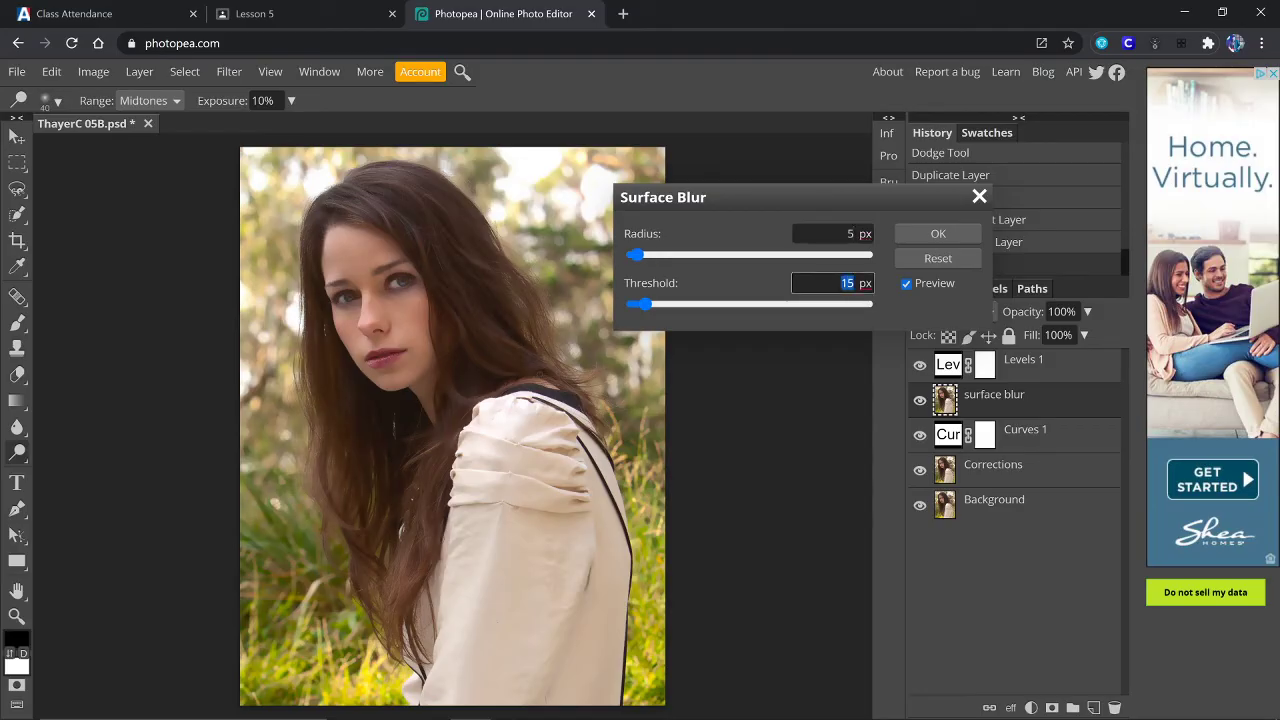
pyautogui.write('10')
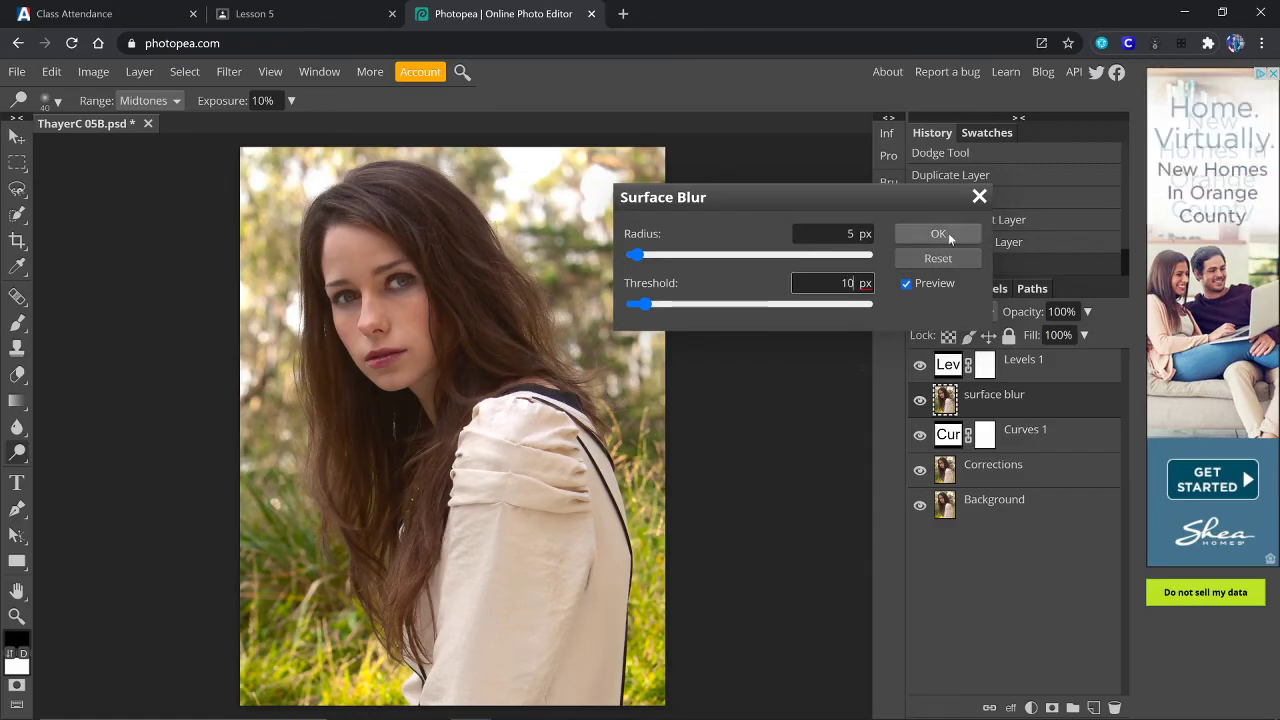
pyautogui.click(948, 232)
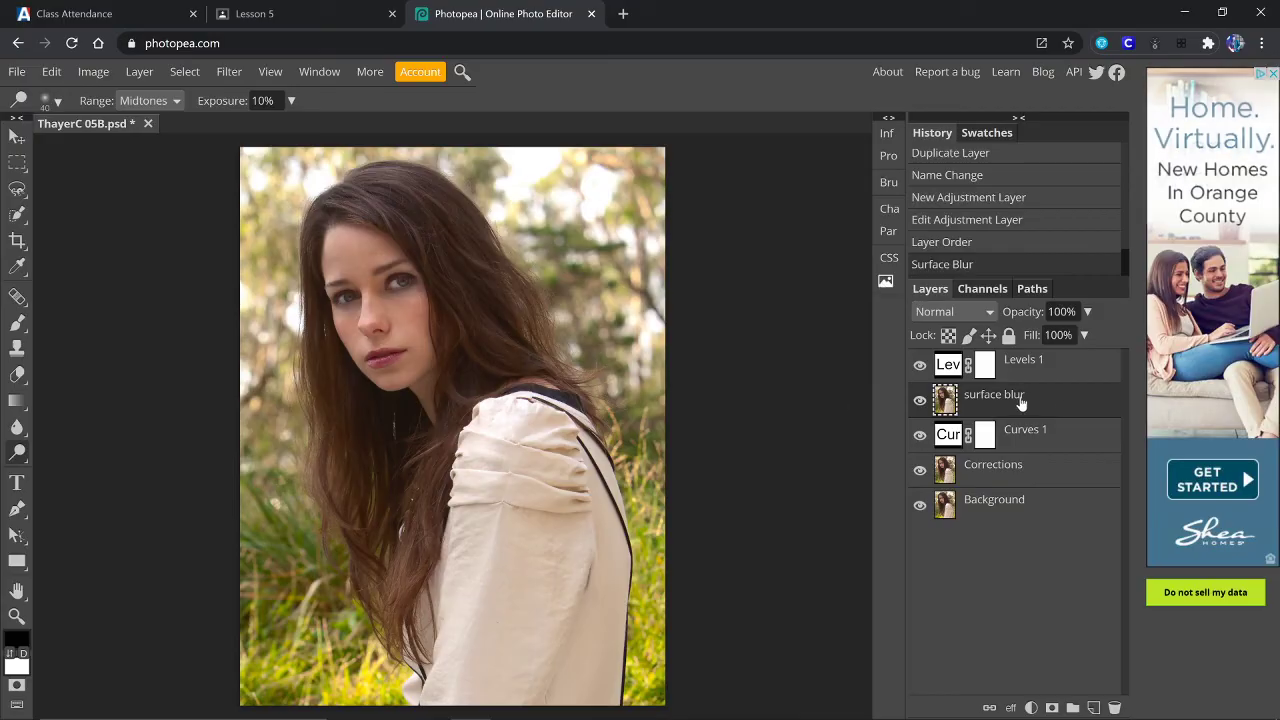
# Step: Set the surface blur layer's opacity to 30% and check the skin on the face up close
pyautogui.click(1087, 313)
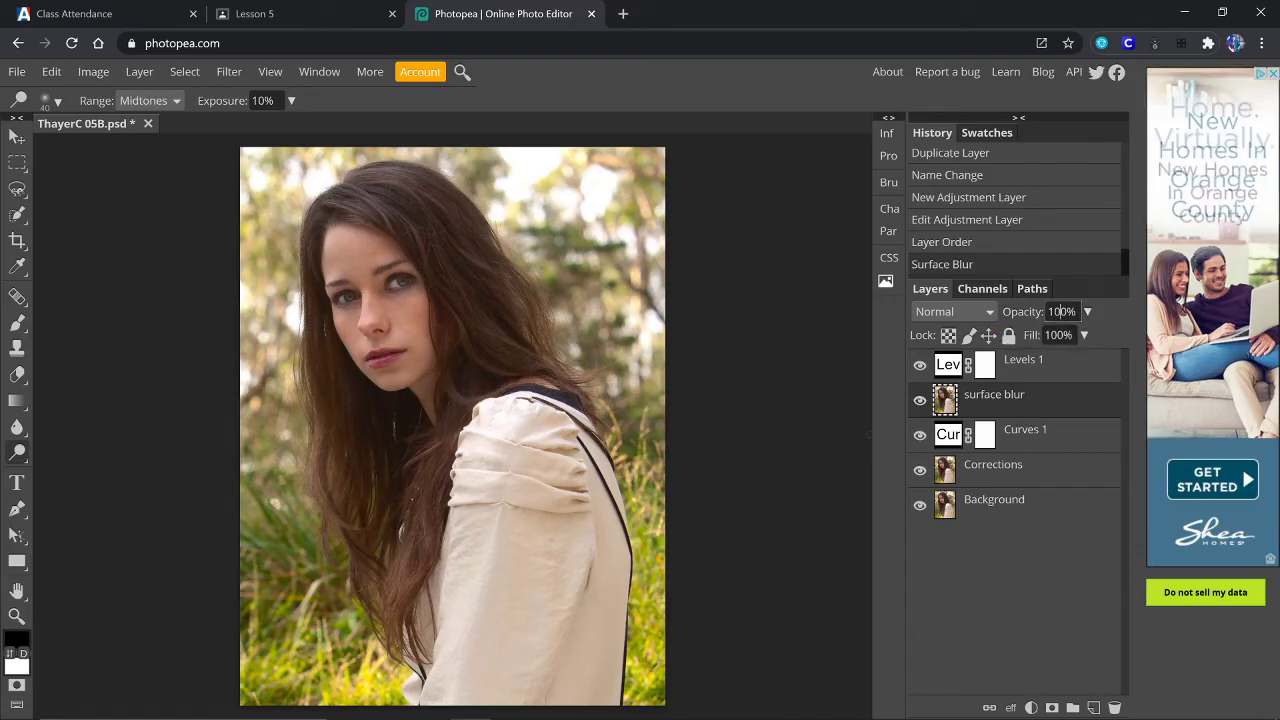
pyautogui.doubleClick(1052, 311)
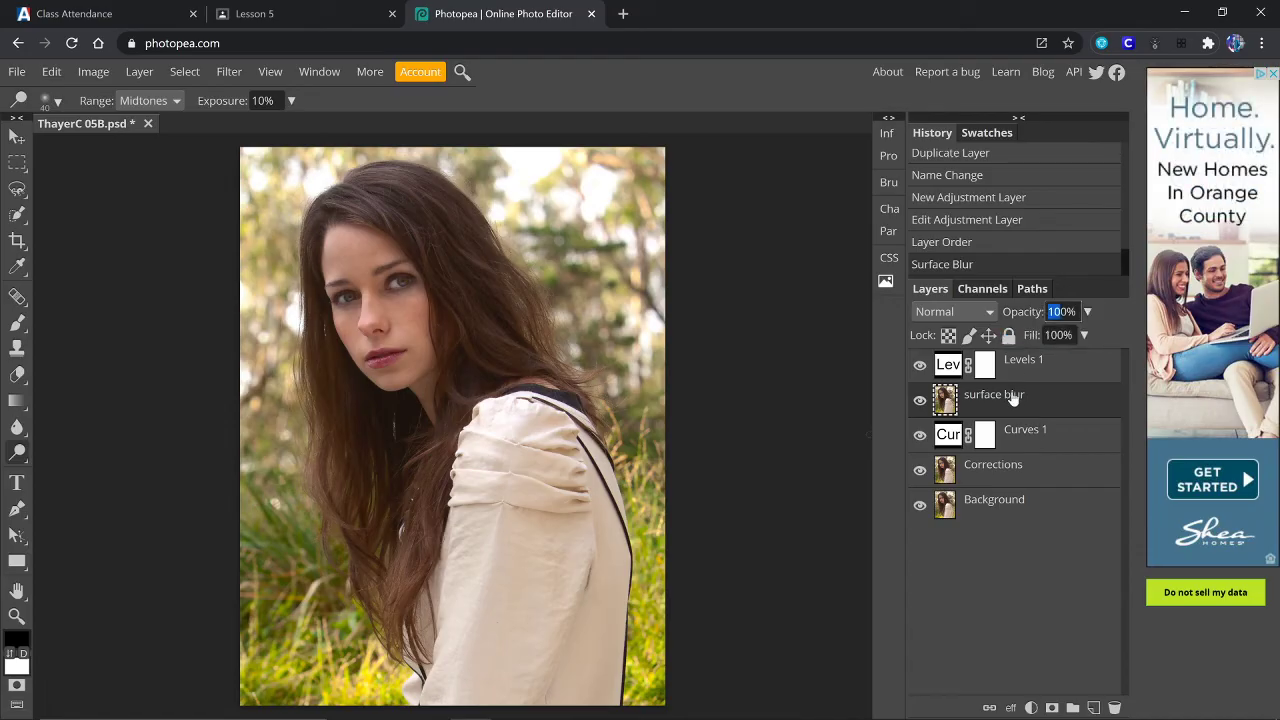
pyautogui.write('30')
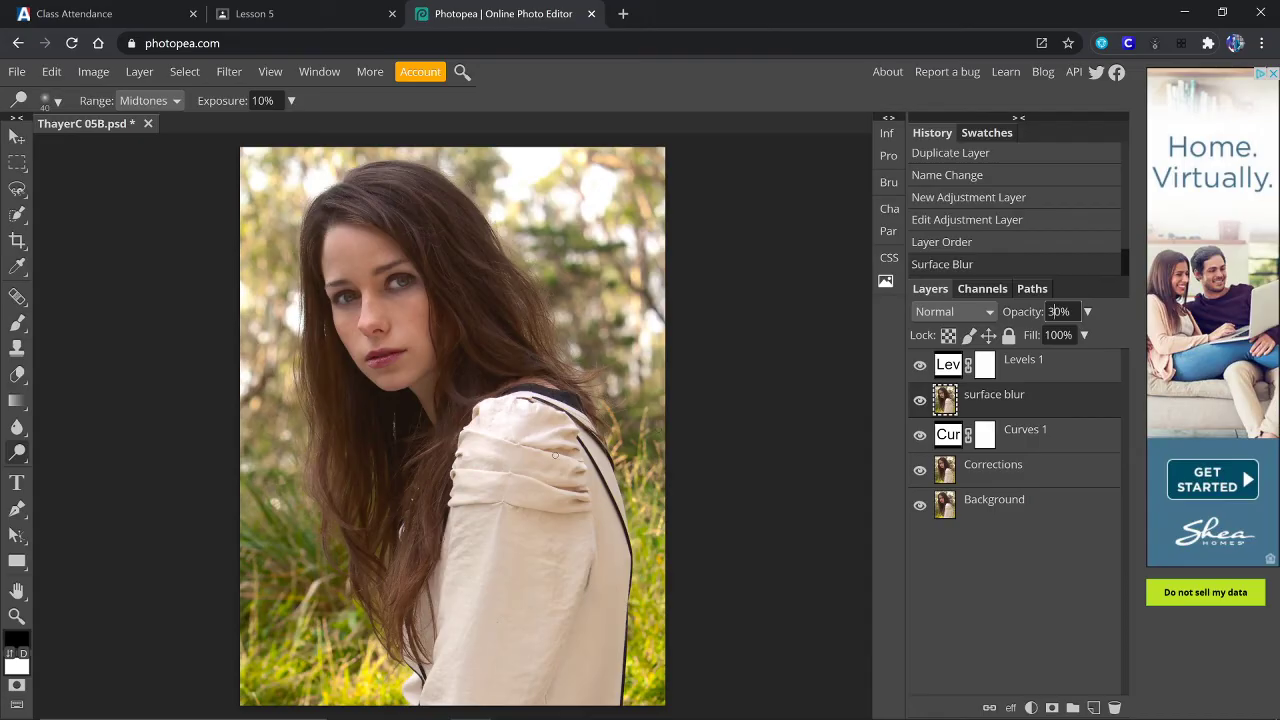
pyautogui.scroll(8, 555, 454)
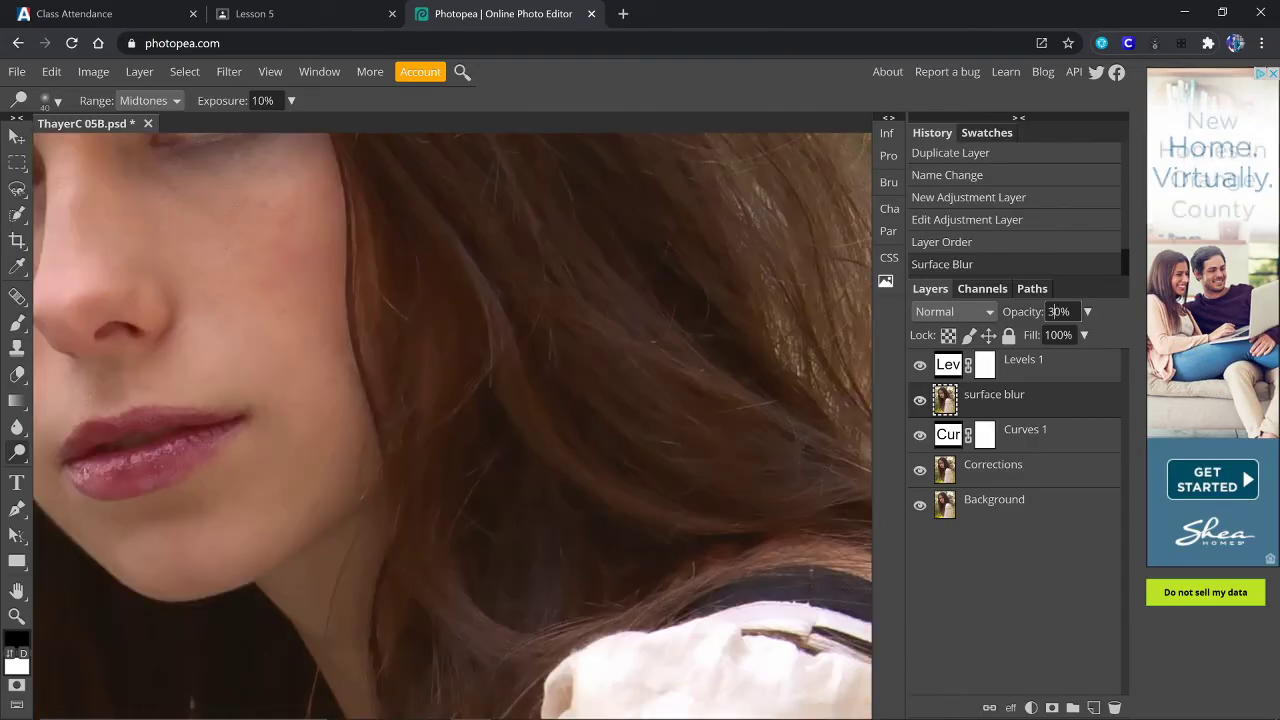
pyautogui.scroll(-1, 558, 437)
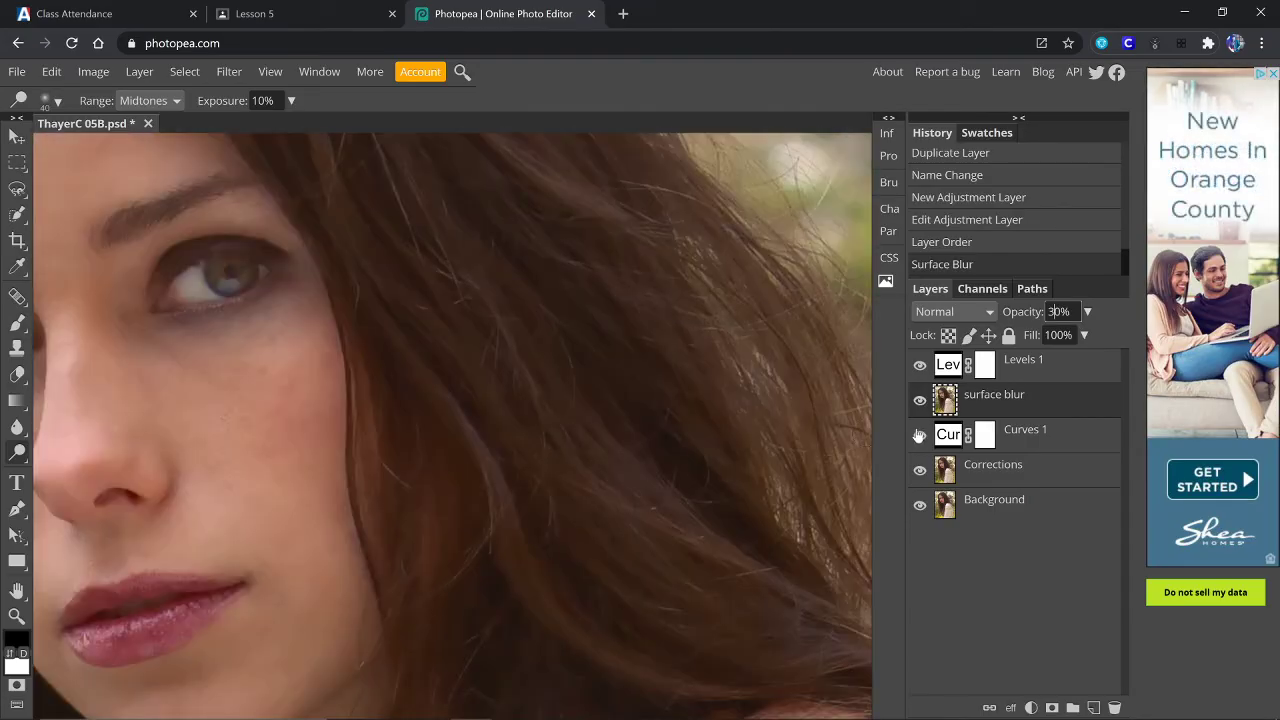
pyautogui.click(1066, 403)
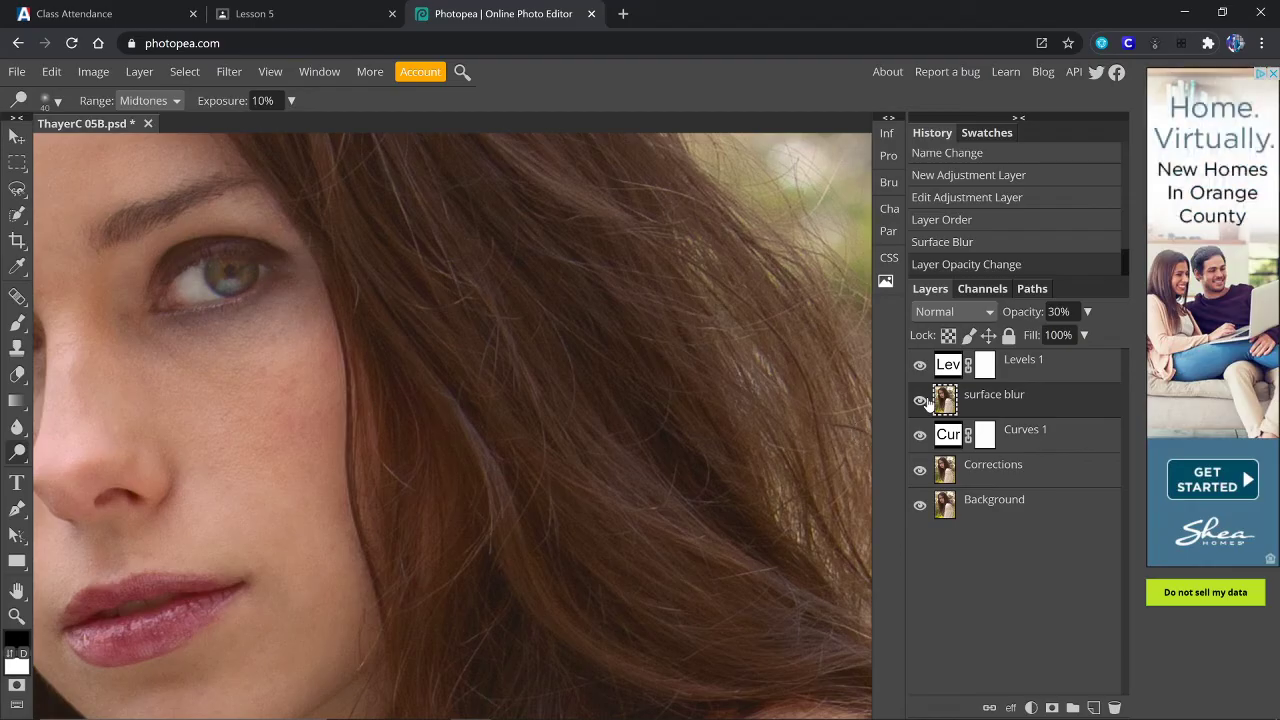
# Step: Set up the Eraser tool with a 30 px brush size, 10% hardness and 90% opacity
pyautogui.hotkey('ctrl', '-')
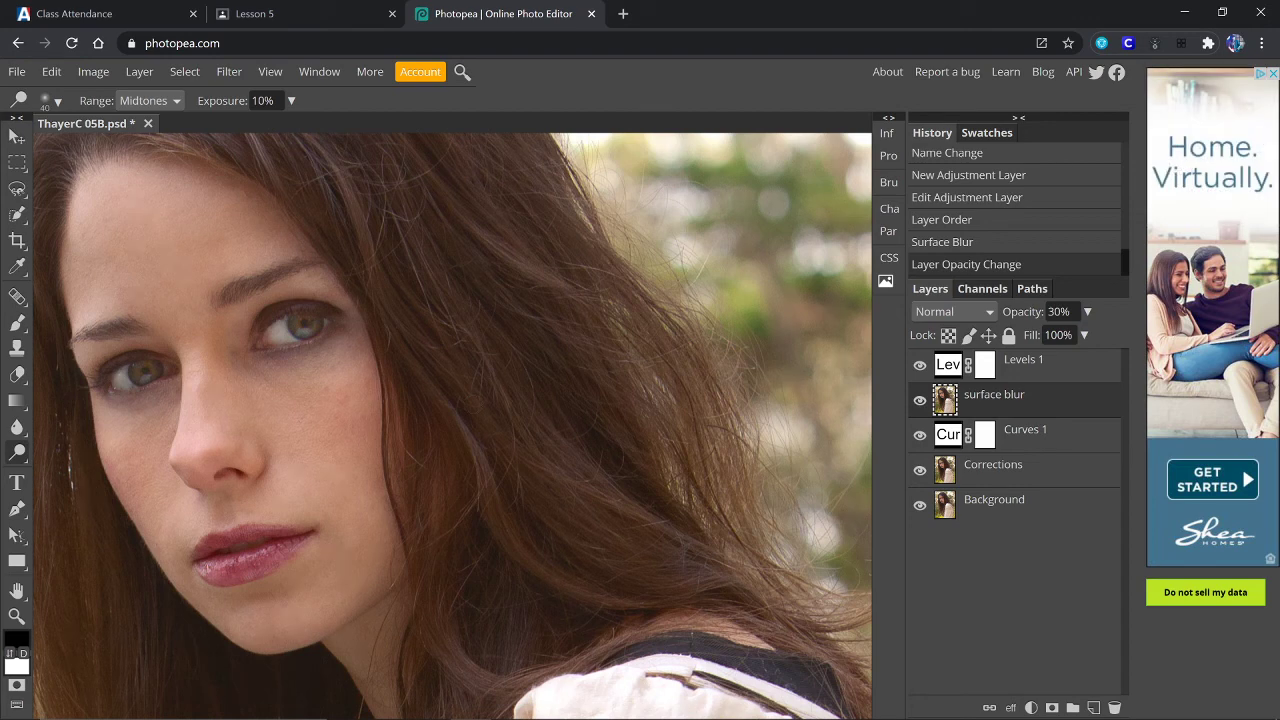
pyautogui.click(16, 376)
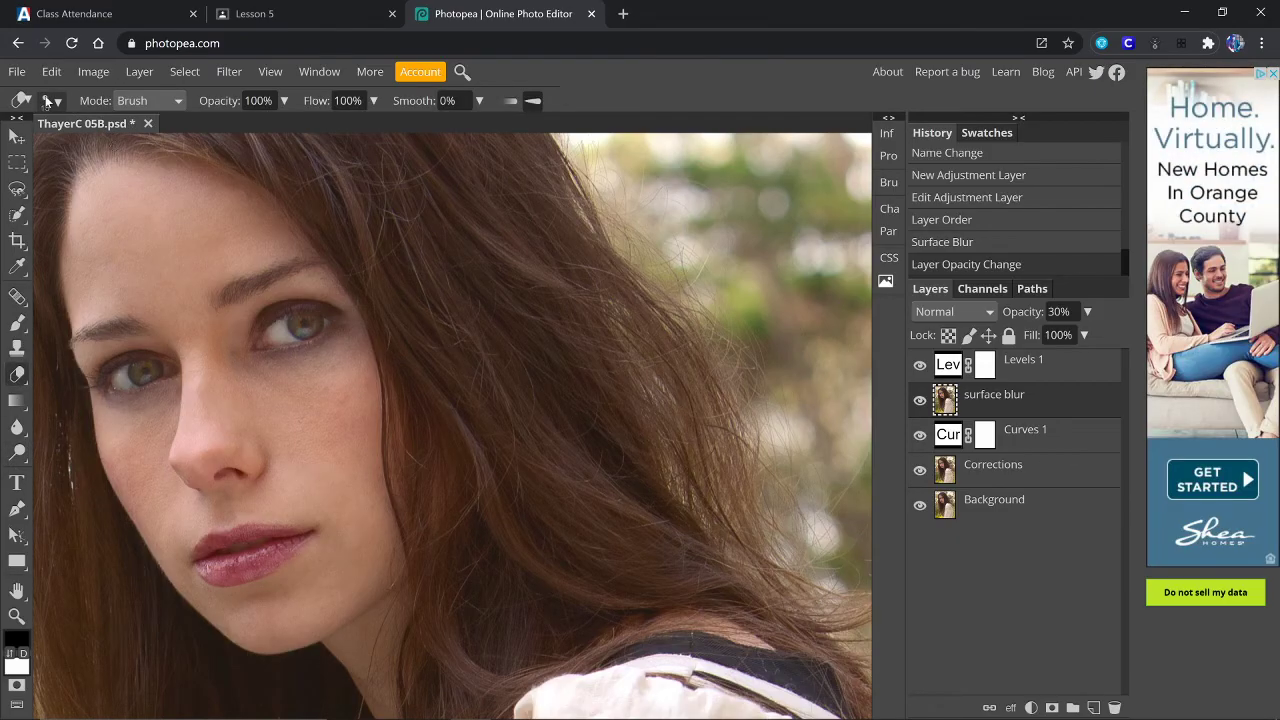
pyautogui.click(47, 101)
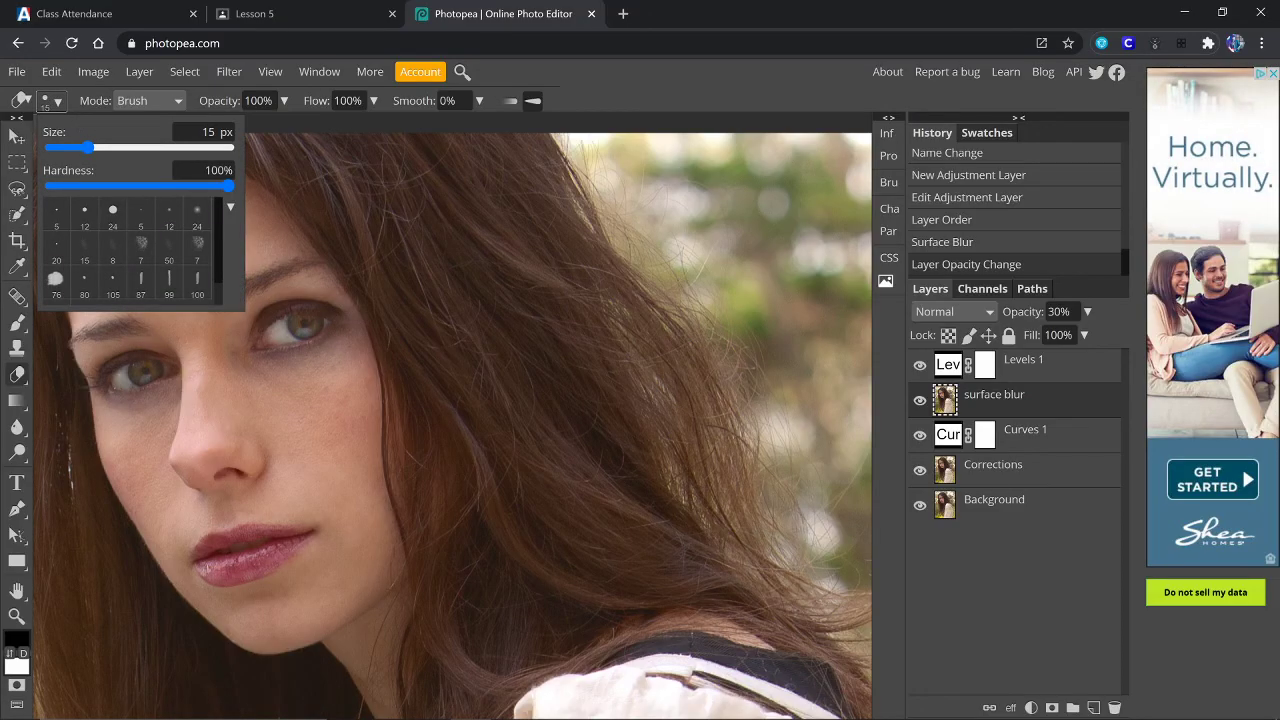
pyautogui.click(208, 132)
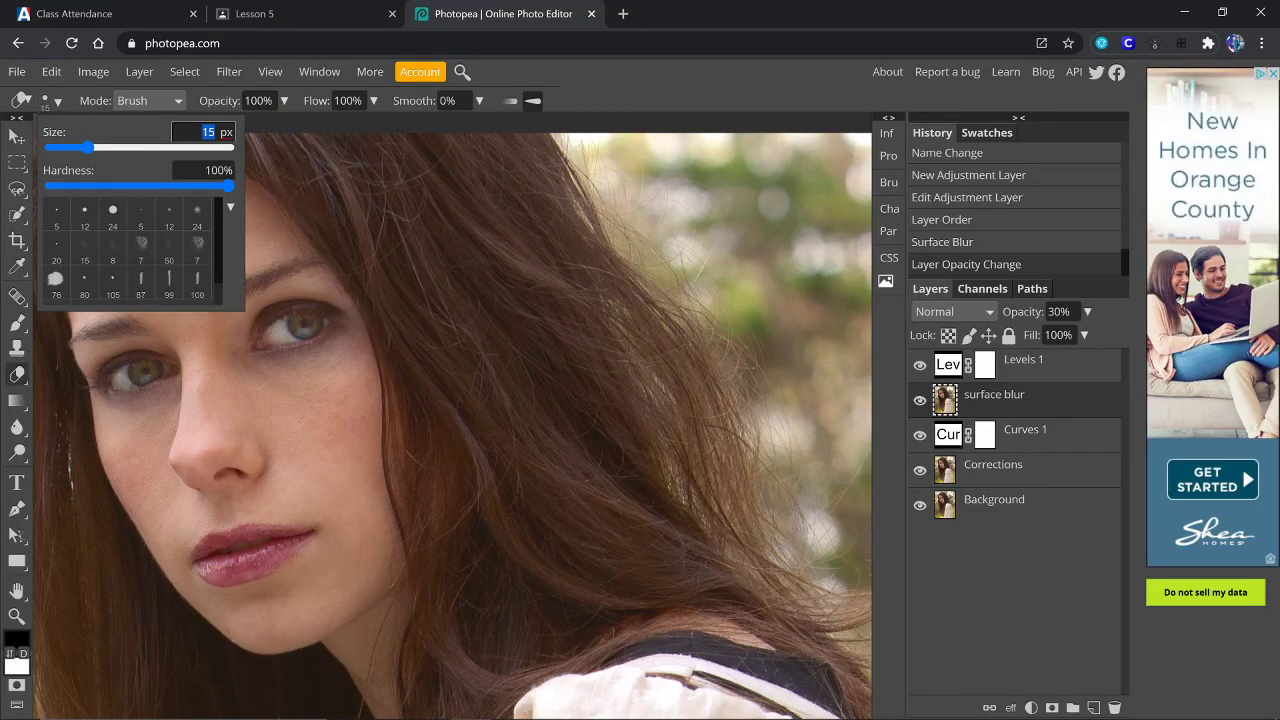
pyautogui.write('30')
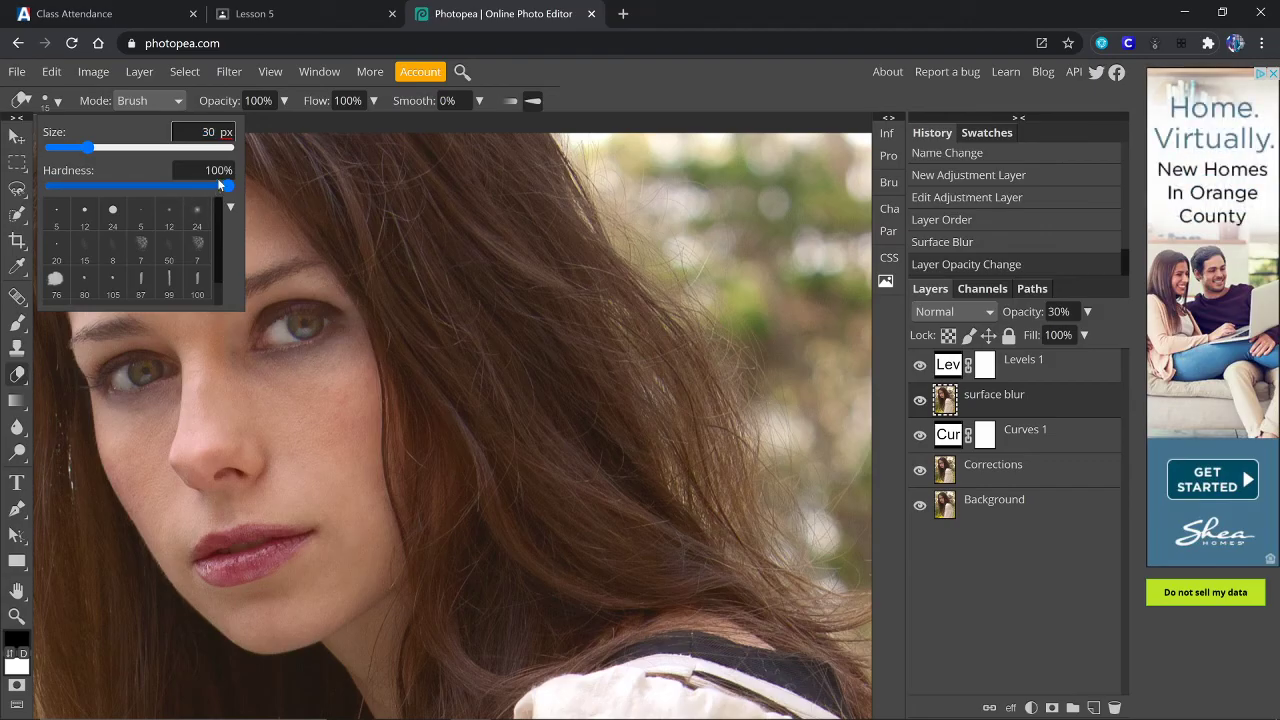
pyautogui.press('Tab')
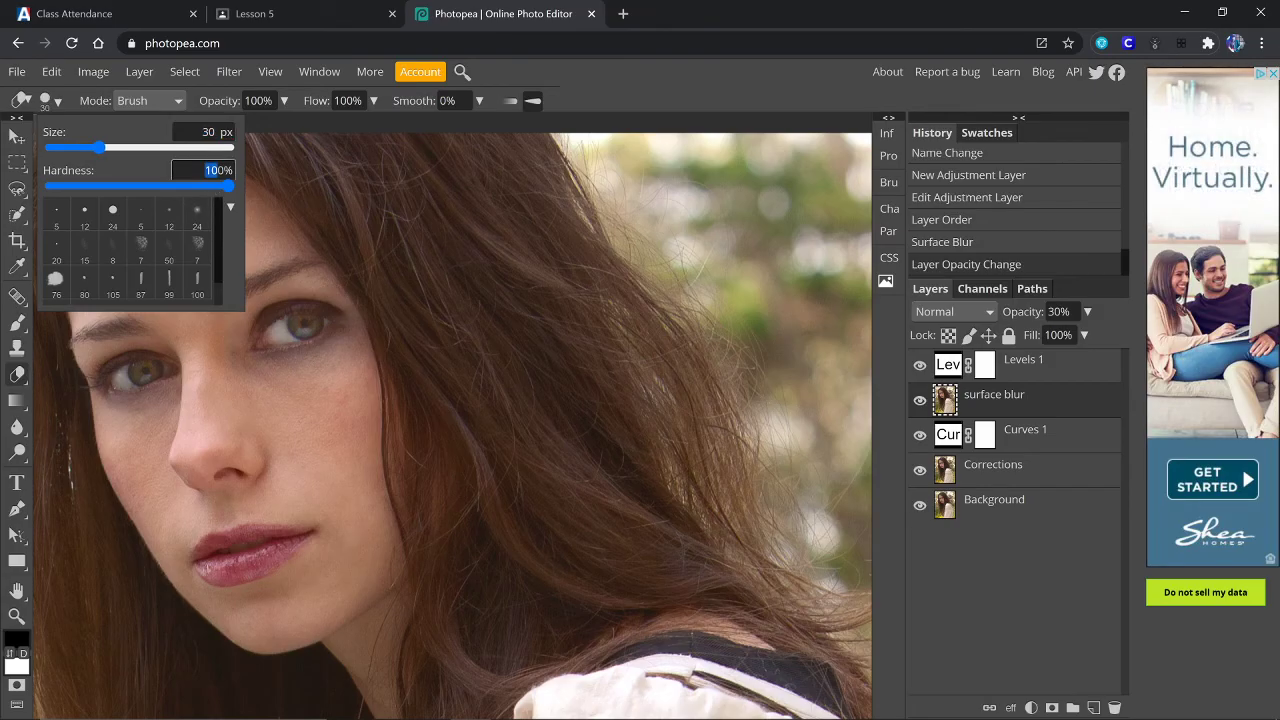
pyautogui.write('10')
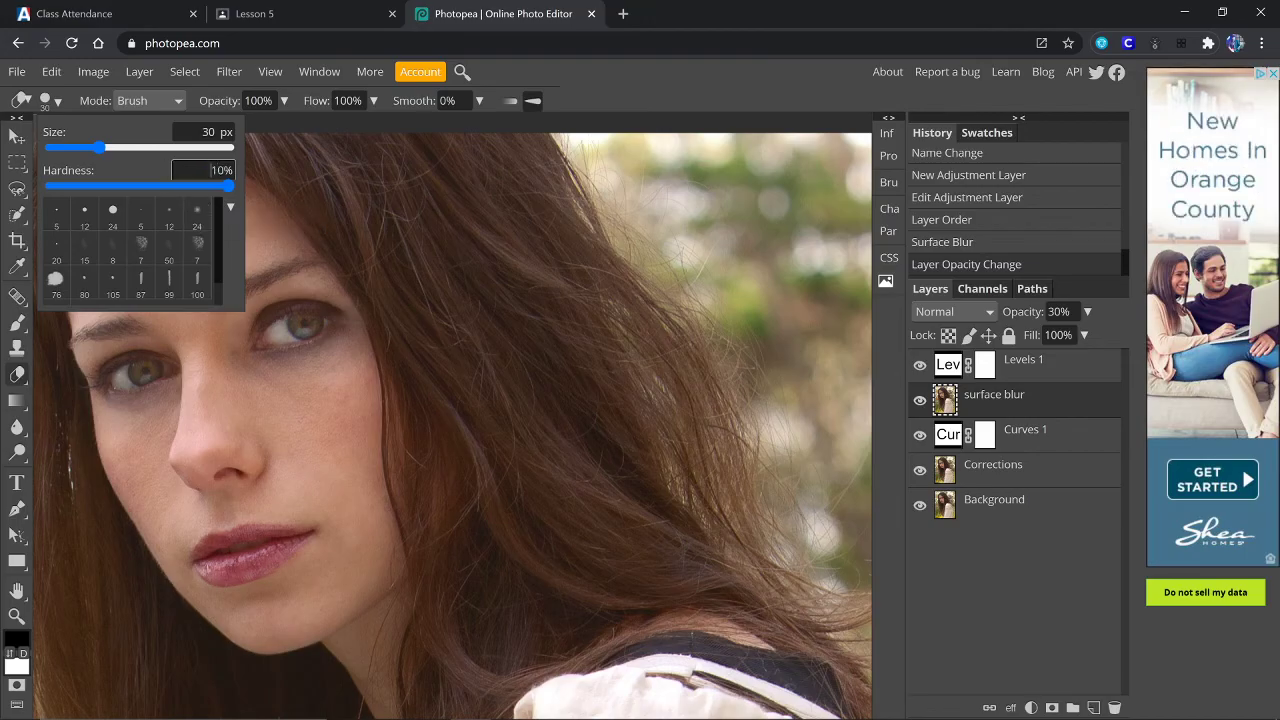
pyautogui.click(202, 132)
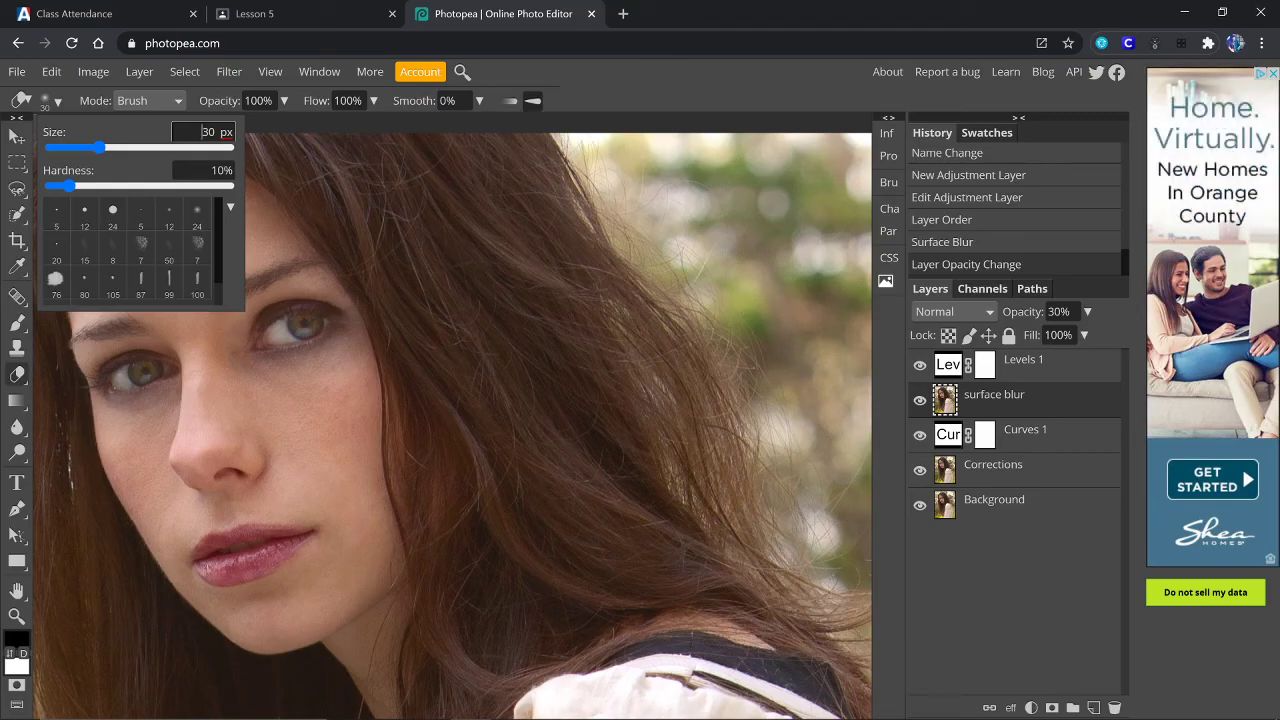
pyautogui.click(285, 102)
pyautogui.moveTo(258, 101); pyautogui.dragTo(244, 101)
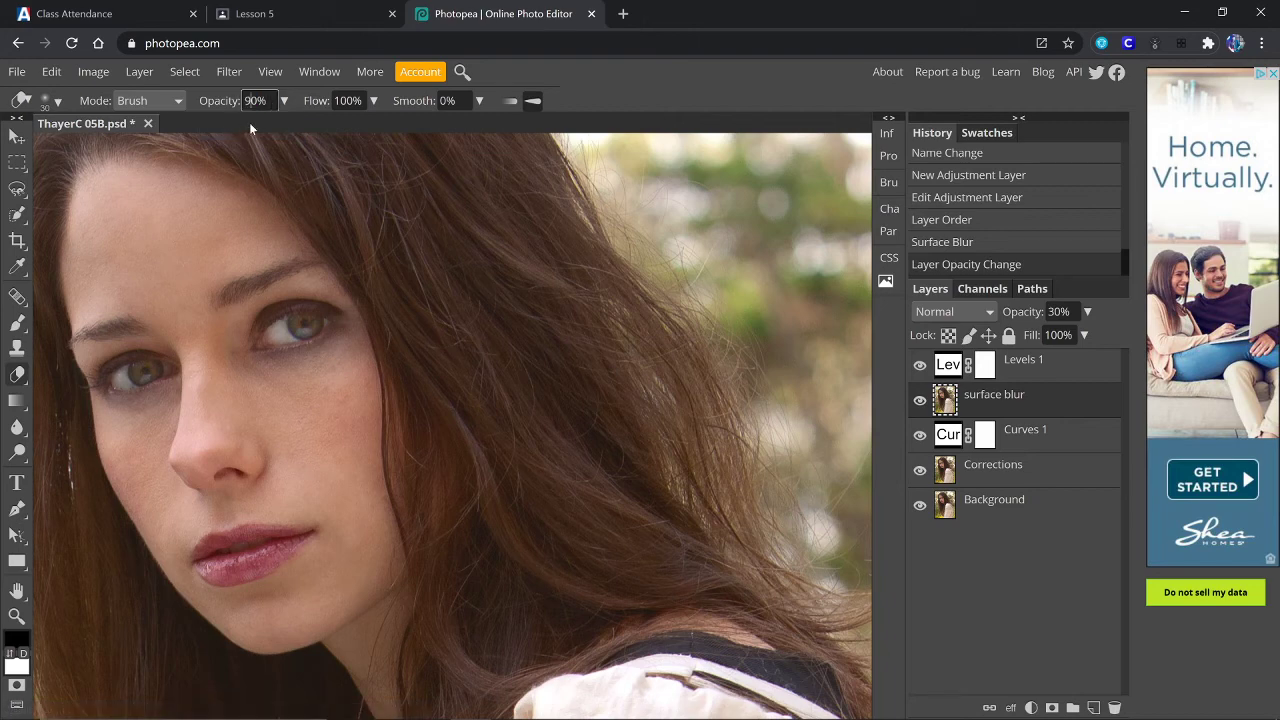
pyautogui.write('90')
pyautogui.press('BackSpace')
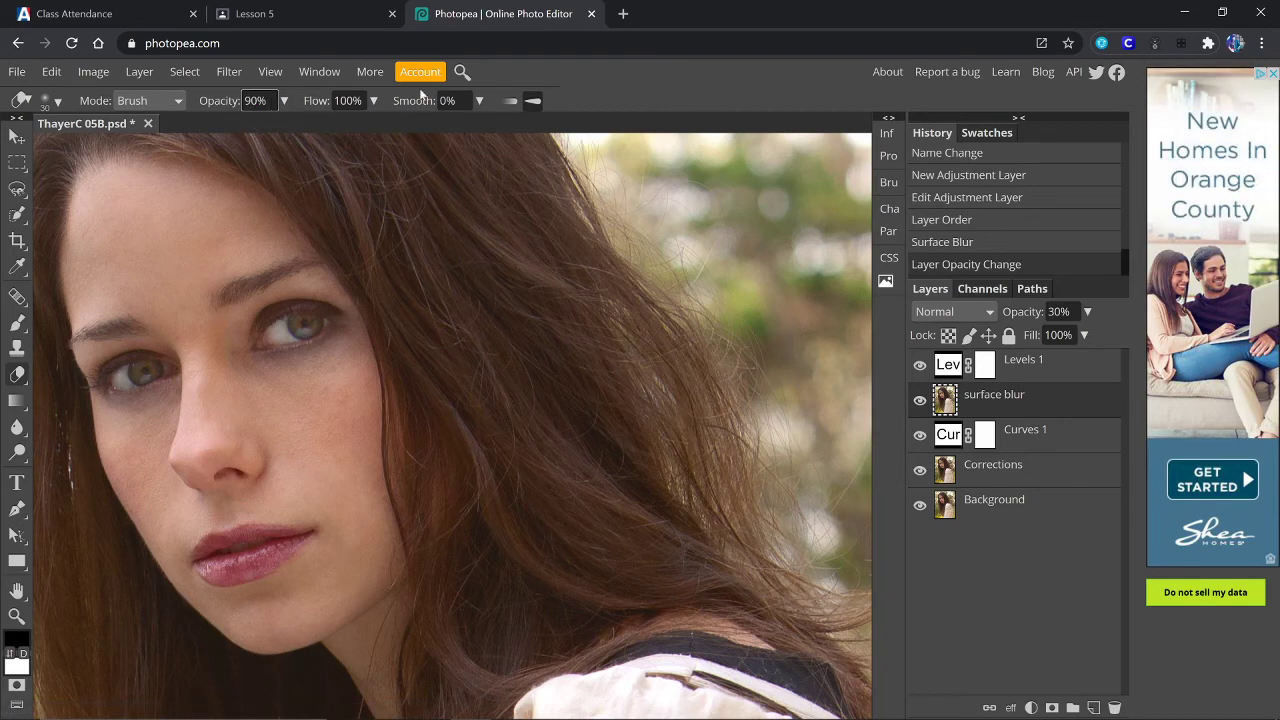
pyautogui.press('Return')
# Step: Erase both eyes from the surface blur layer, viewing that layer alone to check the coverage
pyautogui.hotkey('ctrl', '+')
pyautogui.hotkey('ctrl', '+')
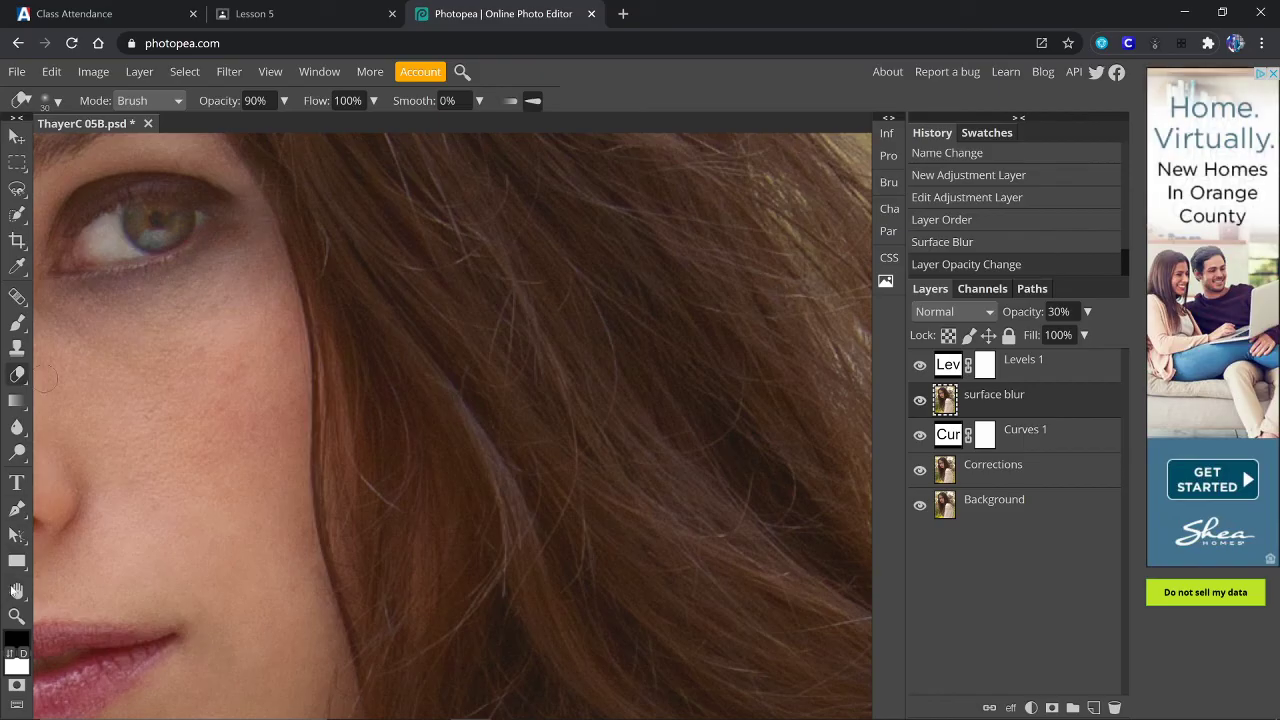
pyautogui.click(17, 592)
pyautogui.moveTo(189, 400); pyautogui.dragTo(671, 342)
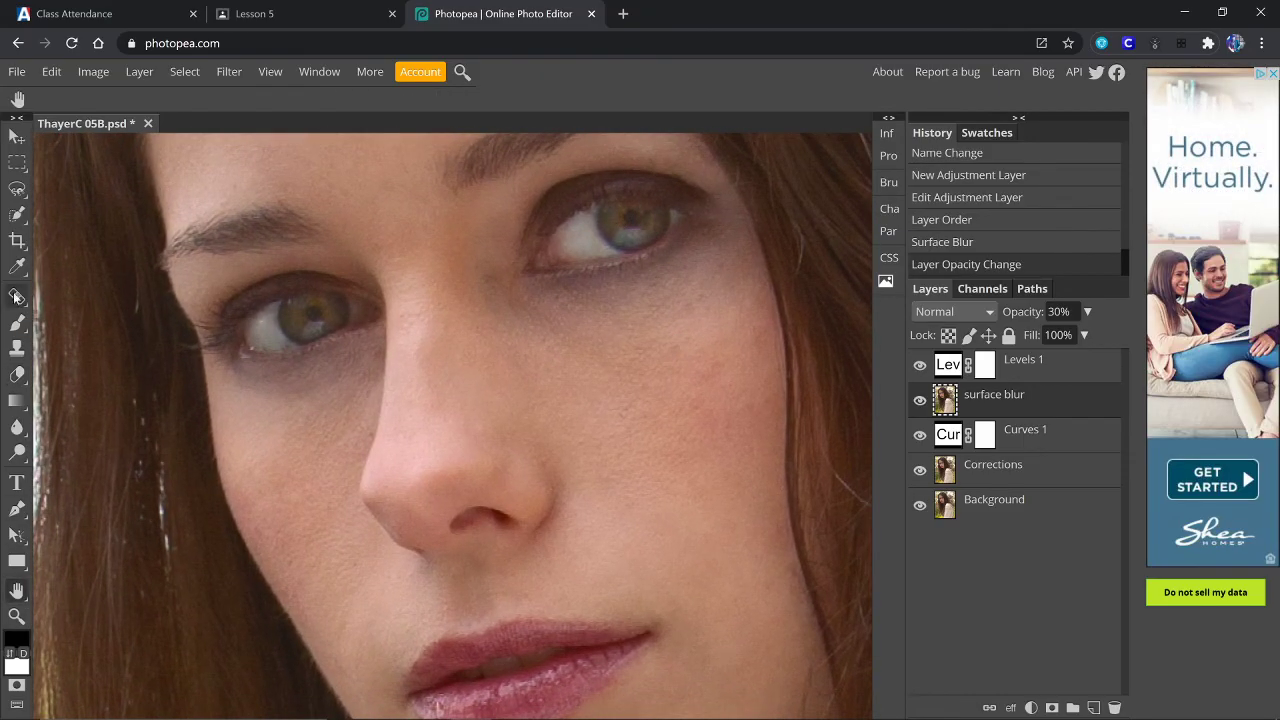
pyautogui.click(17, 375)
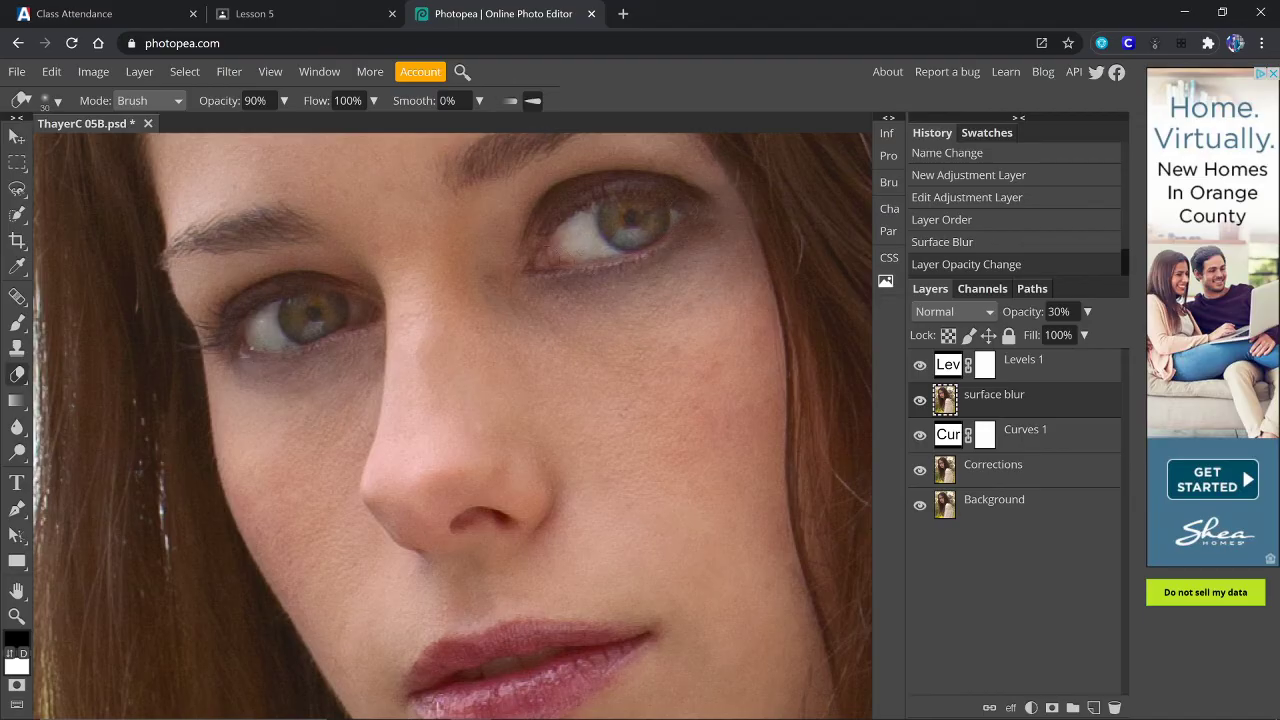
pyautogui.click(573, 238)
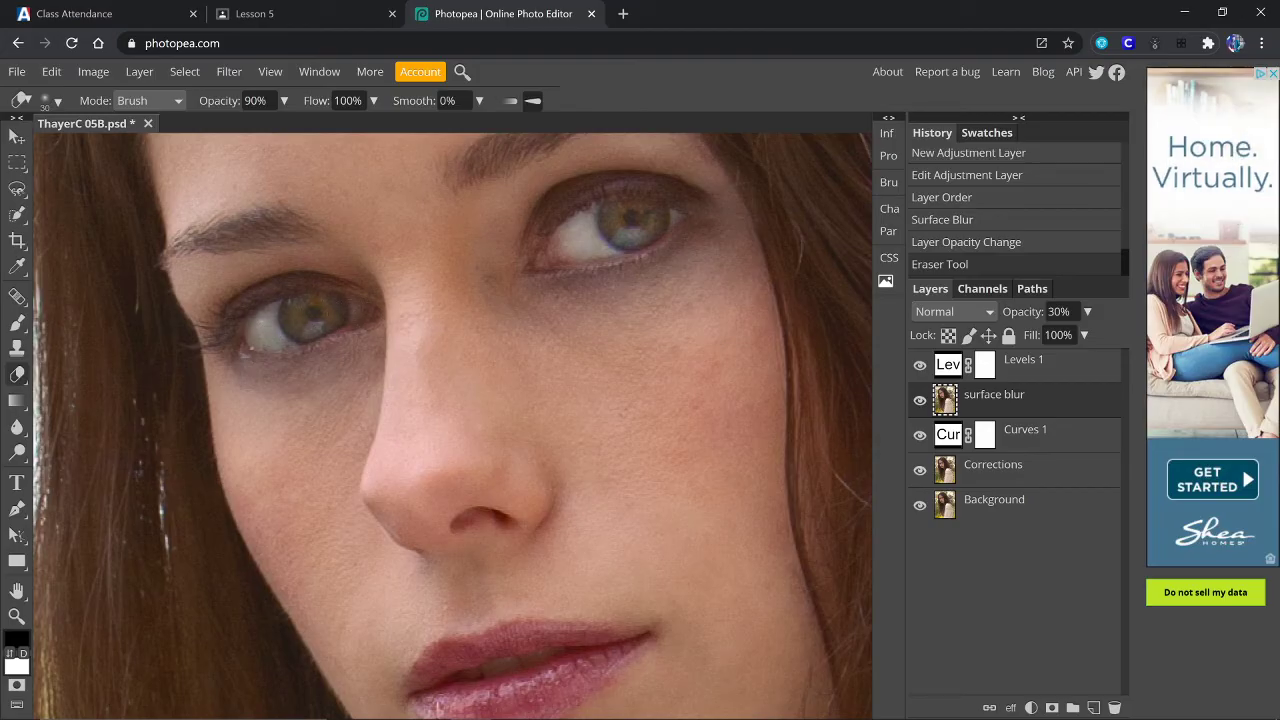
pyautogui.moveTo(345, 322); pyautogui.dragTo(375, 325)
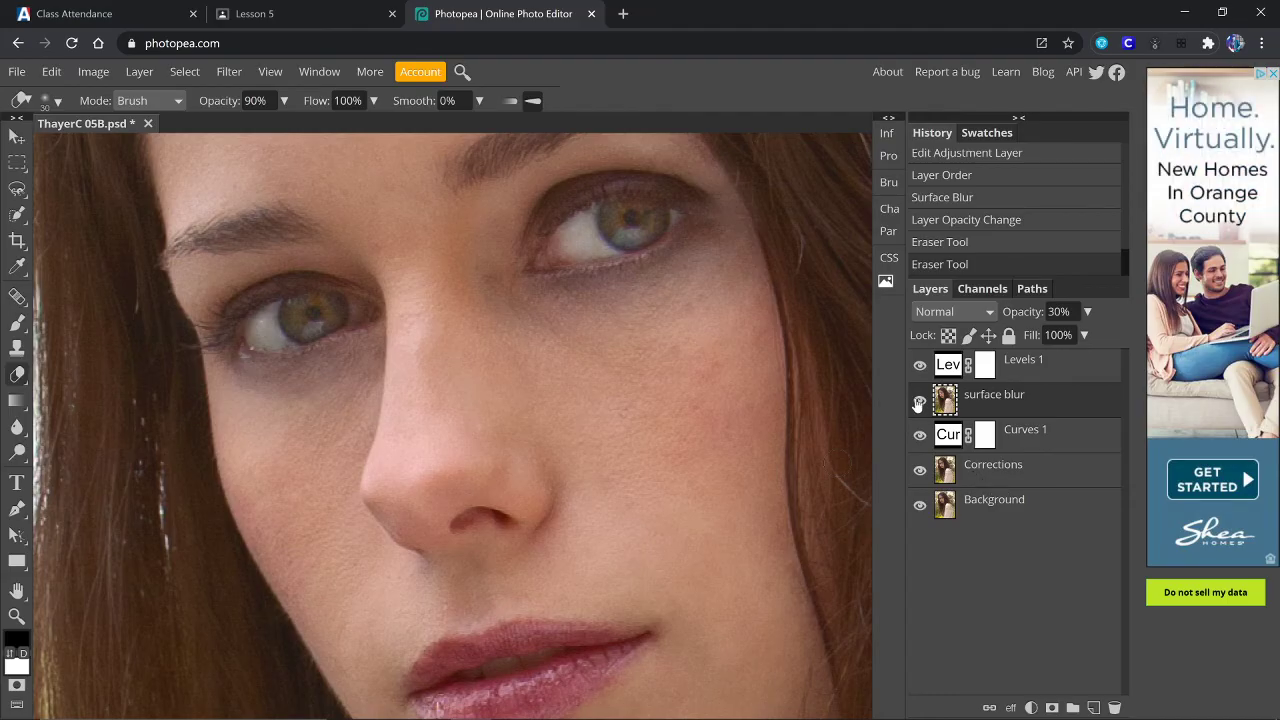
pyautogui.keyDown('alt'); pyautogui.click(920, 403); pyautogui.keyUp('alt')
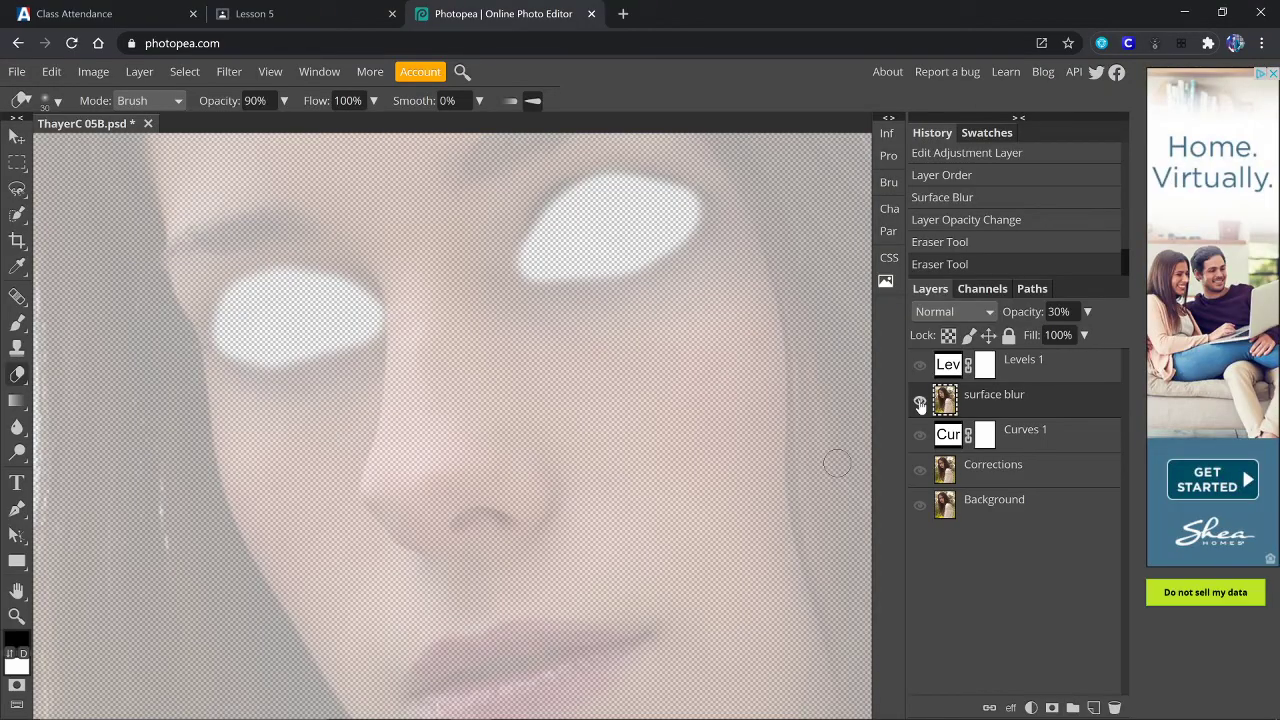
pyautogui.keyDown('alt'); pyautogui.click(920, 403); pyautogui.keyUp('alt')
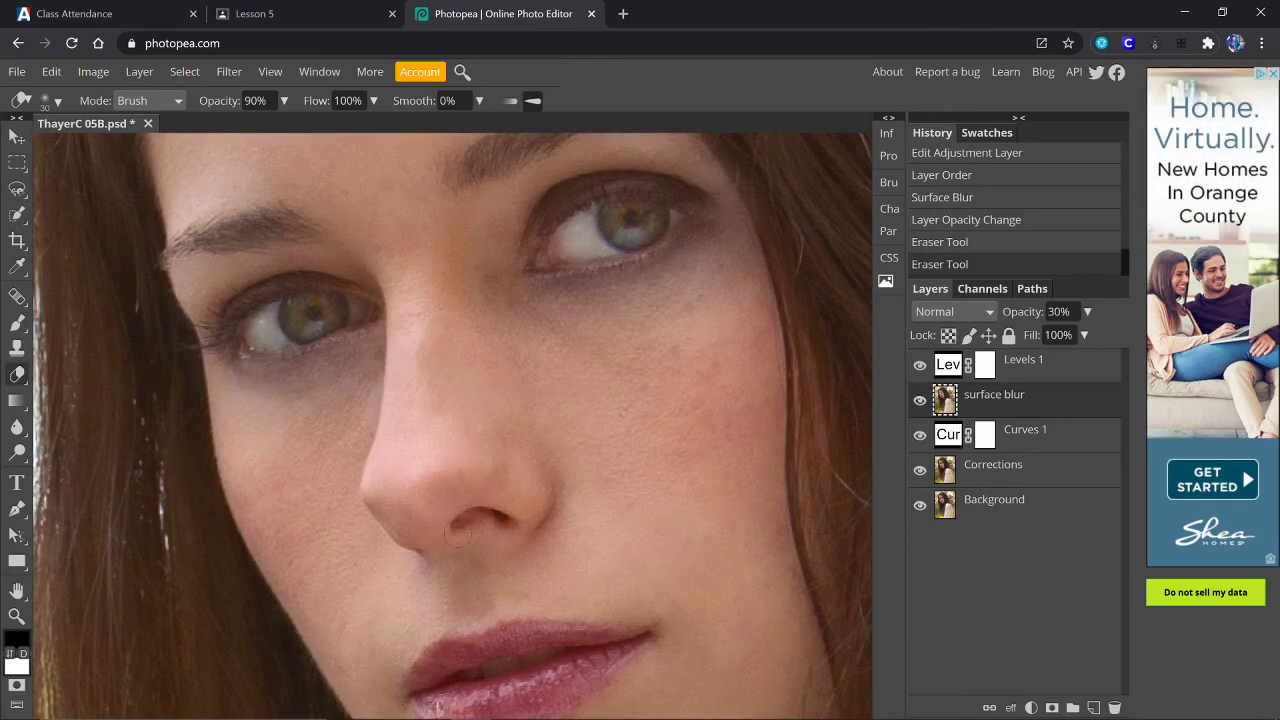
# Step: Erase the nostrils, the nose's edge and the lips from the surface blur layer, isolating it to clear leftover spots on the lips
pyautogui.click(457, 535)
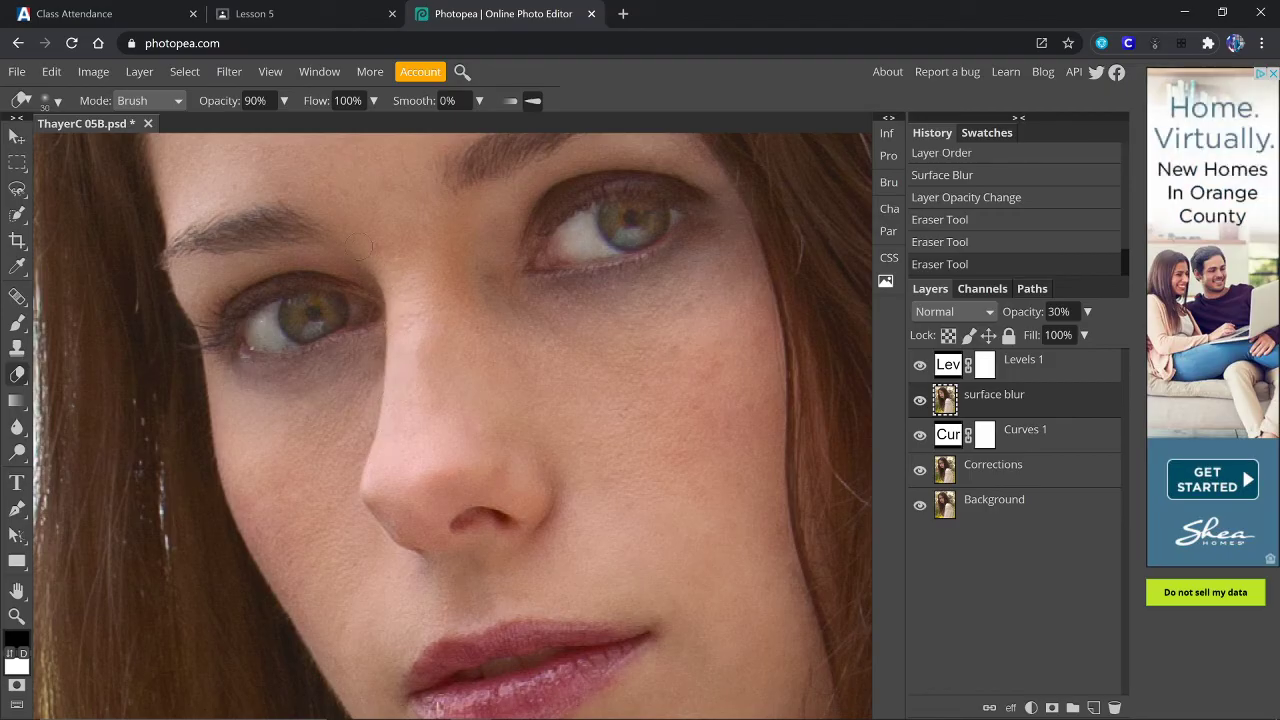
pyautogui.moveTo(359, 248); pyautogui.dragTo(362, 252)
pyautogui.scroll(-3, 692, 521)
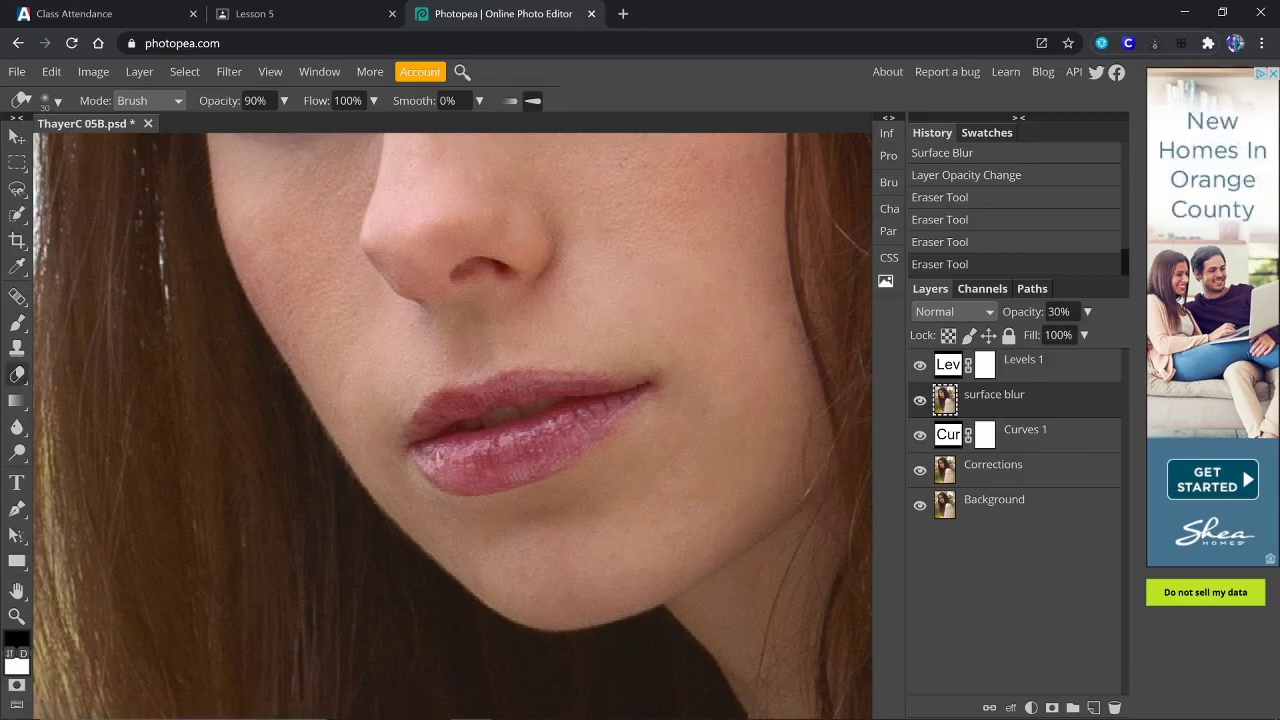
pyautogui.moveTo(530, 440); pyautogui.dragTo(550, 435)
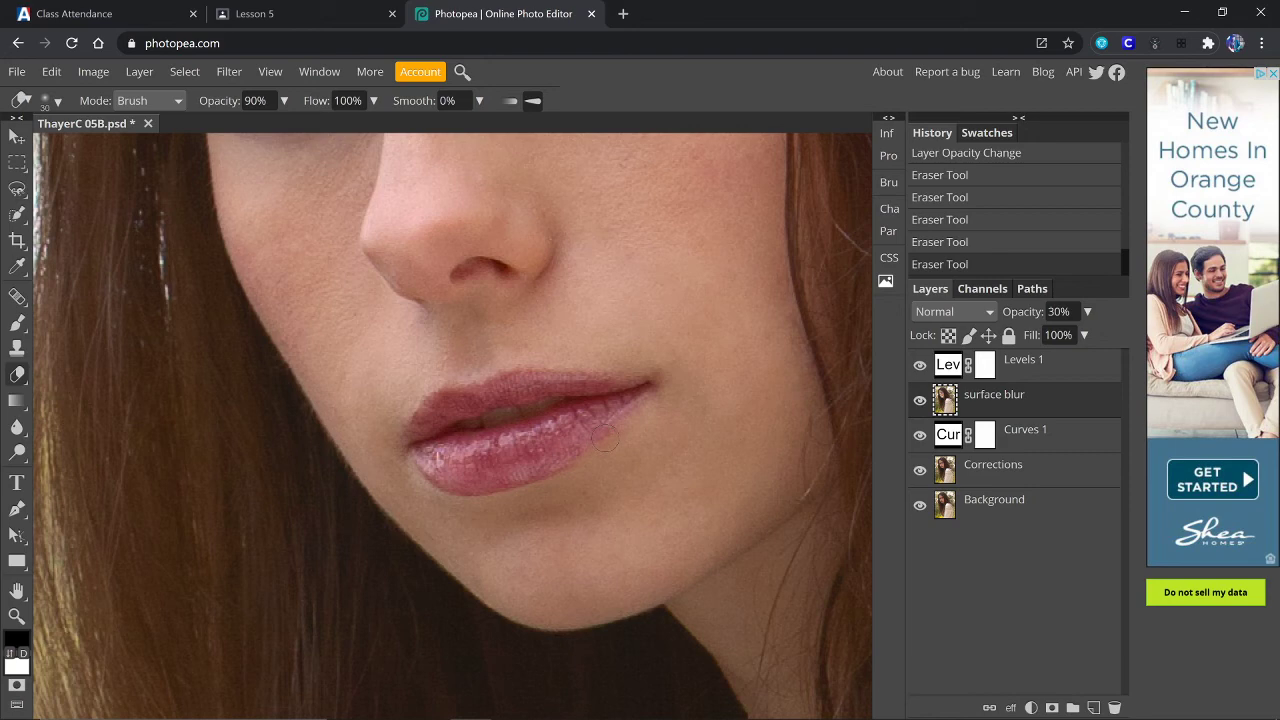
pyautogui.keyDown('alt'); pyautogui.click(921, 402); pyautogui.keyUp('alt')
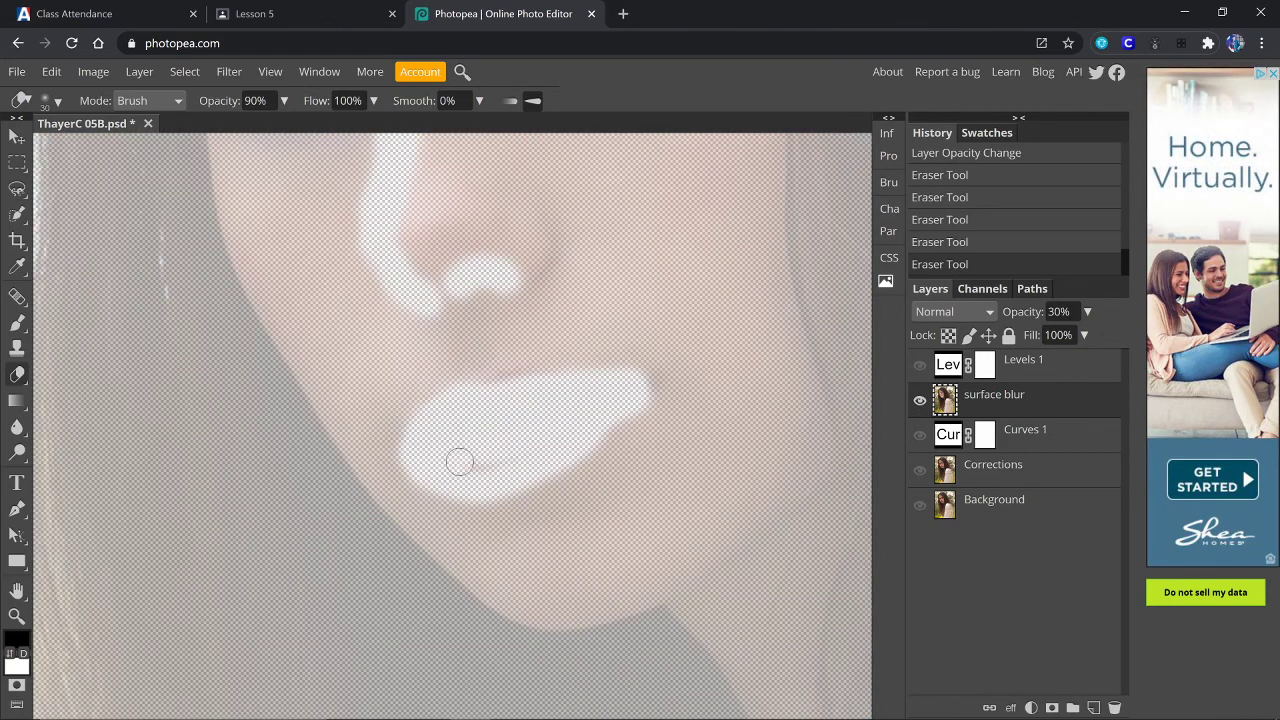
pyautogui.moveTo(546, 432)
pyautogui.mouseDown()
pyautogui.moveTo(491, 440)
pyautogui.moveTo(500, 400)
pyautogui.mouseUp()
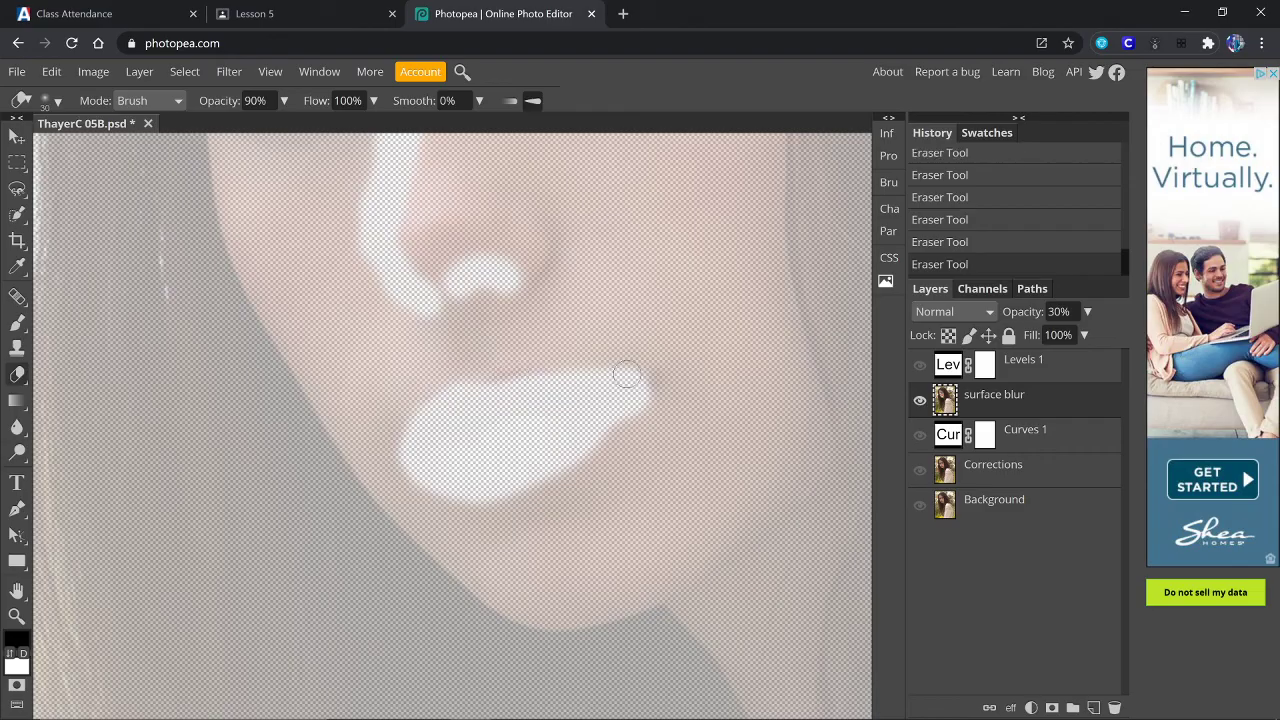
# Step: Make the Curves 1, Corrections, Background and Levels 1 layers visible again
pyautogui.click(919, 403)
pyautogui.click(919, 470)
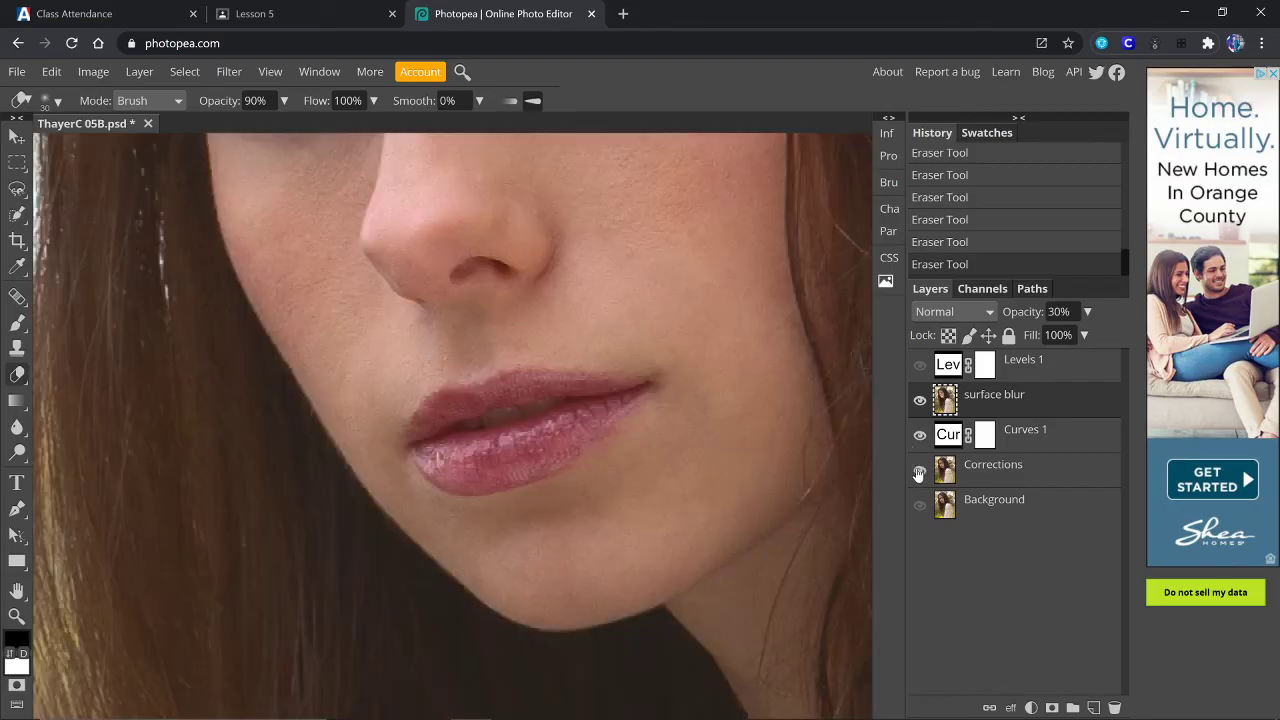
pyautogui.click(920, 505)
pyautogui.click(919, 366)
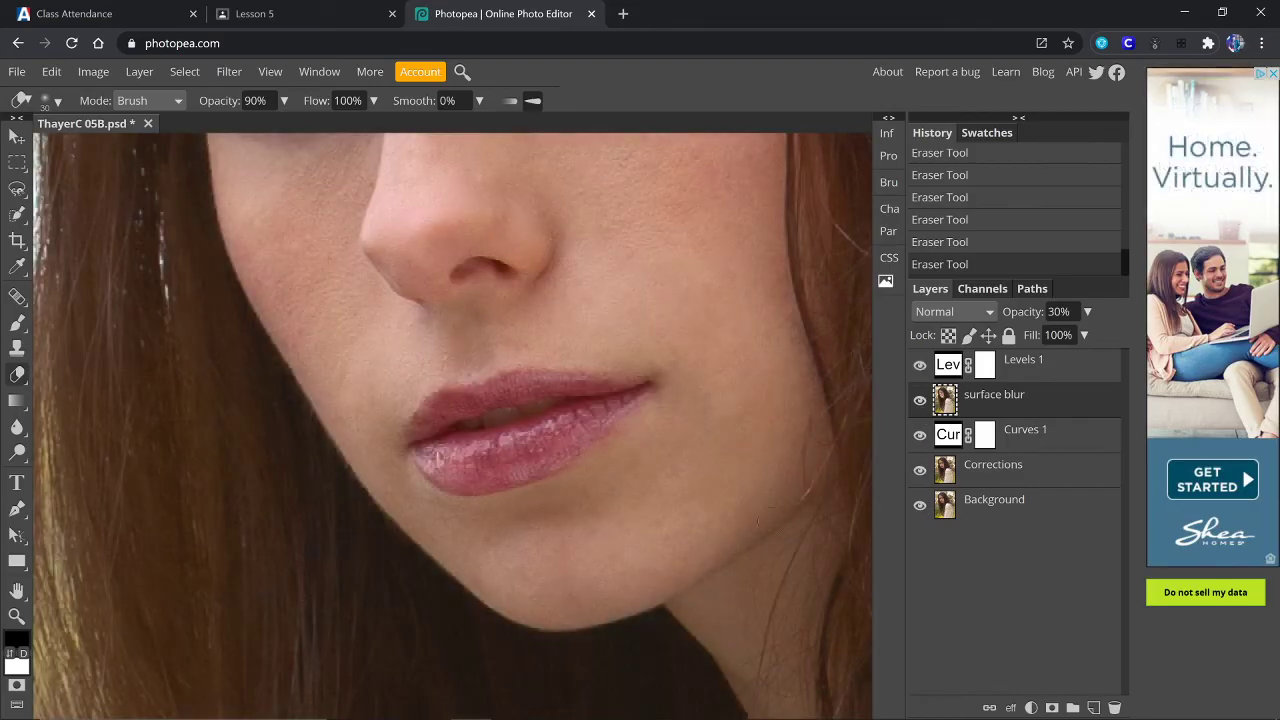
# Step: Review the erased facial details, zoom out to the upper body and set the Eraser brush size to 400 px
pyautogui.scroll(5, 716, 441)
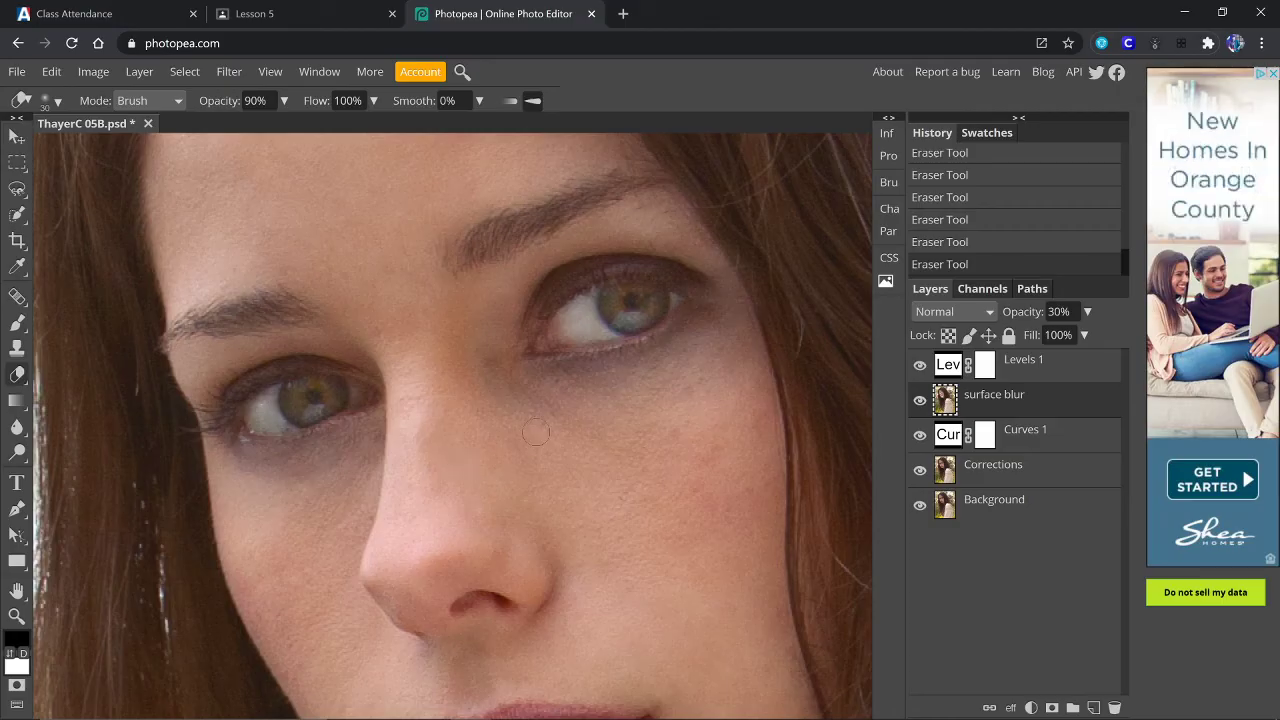
pyautogui.scroll(-5, 529, 437)
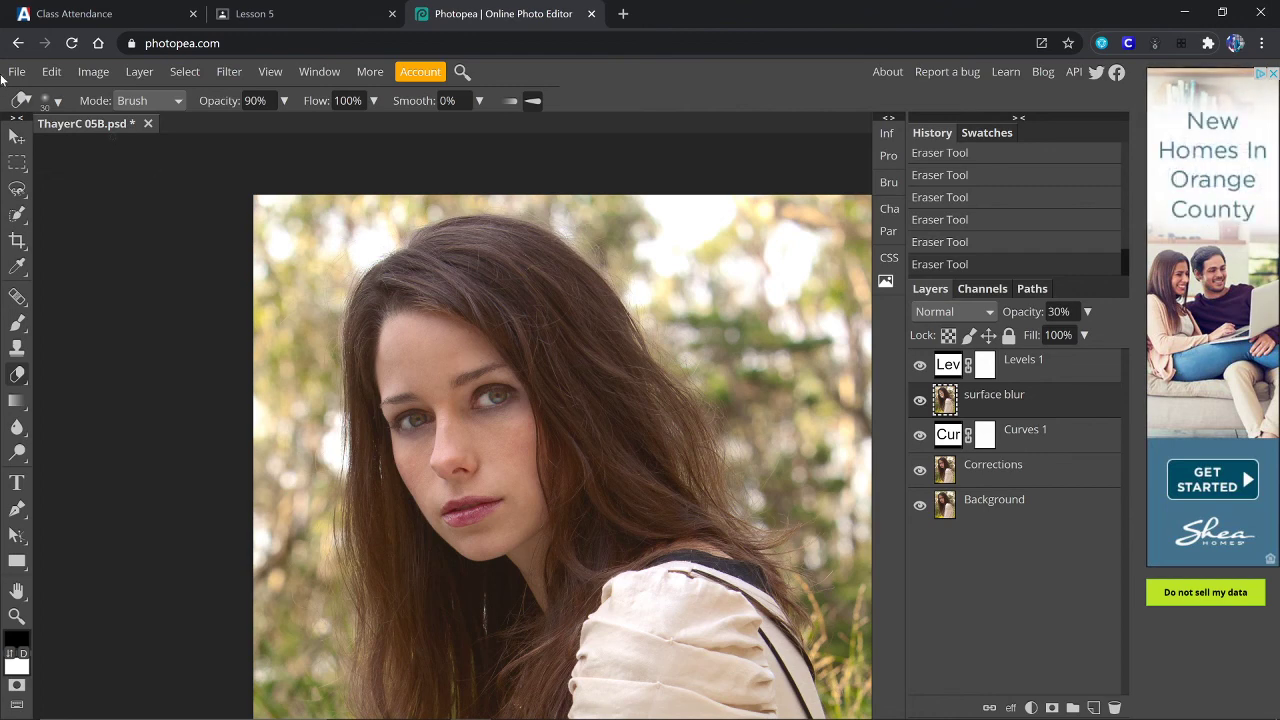
pyautogui.click(54, 102)
pyautogui.click(214, 132)
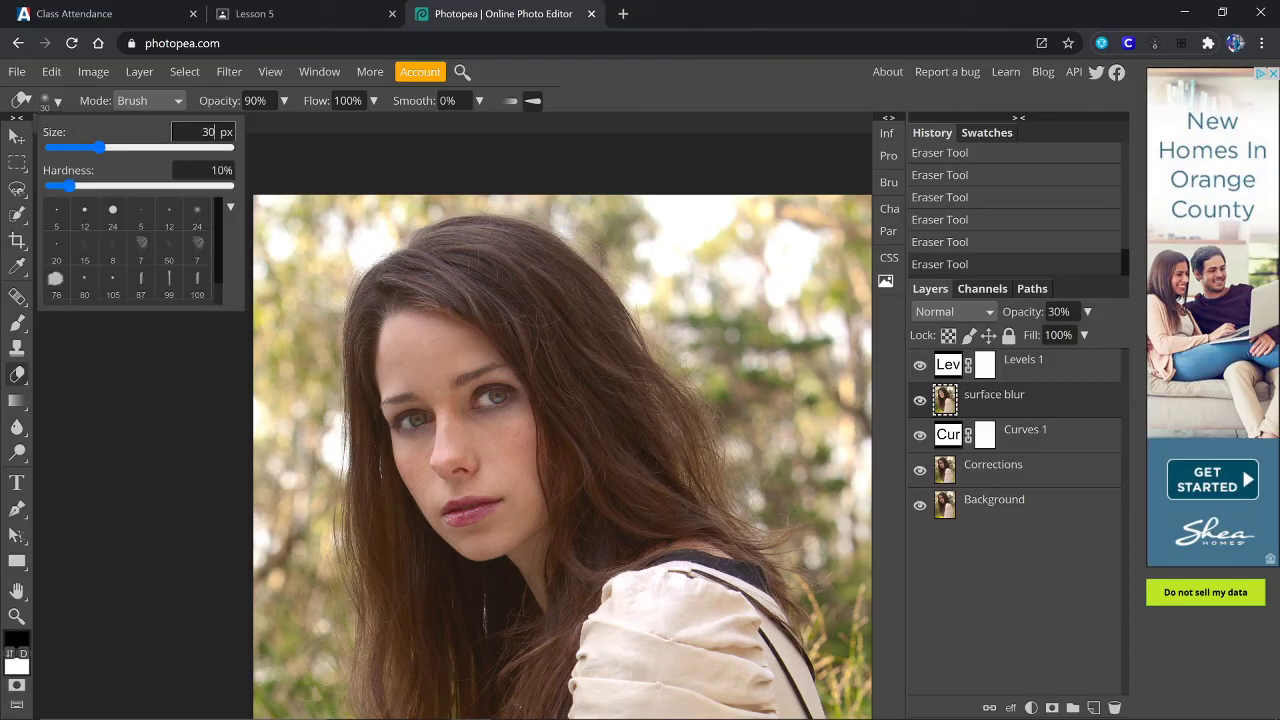
pyautogui.write('400')
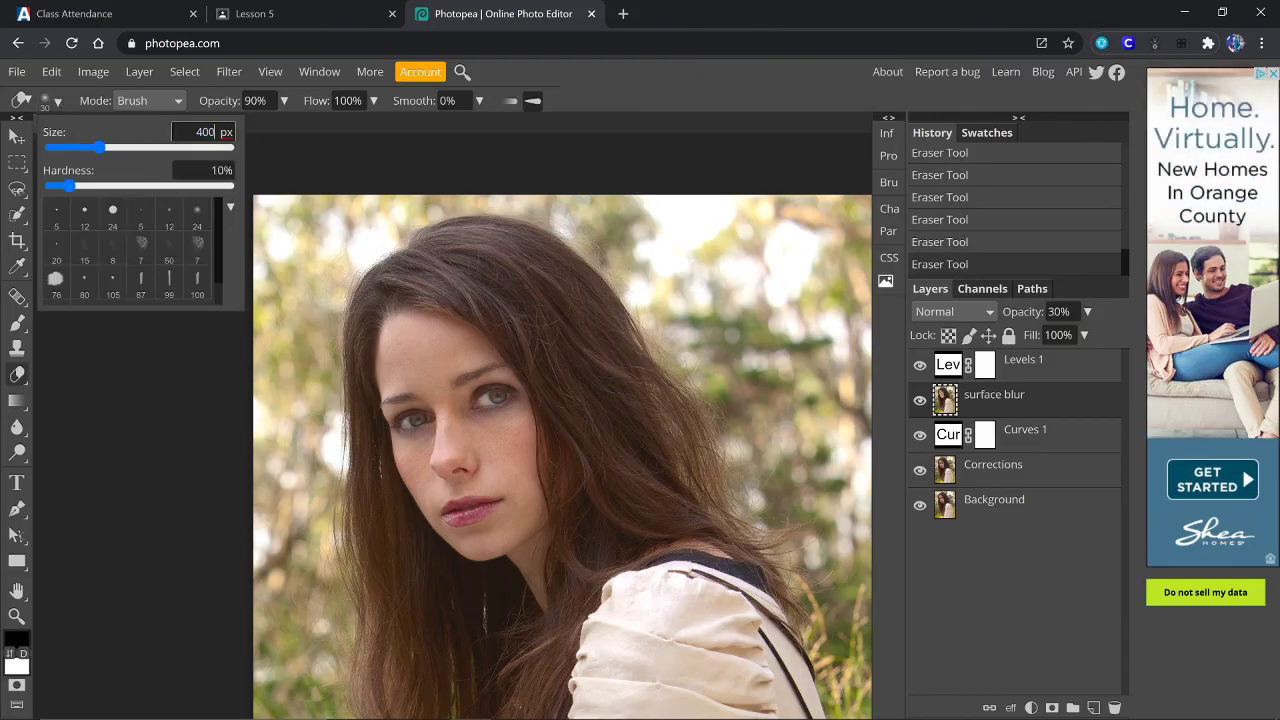
pyautogui.click(325, 122)
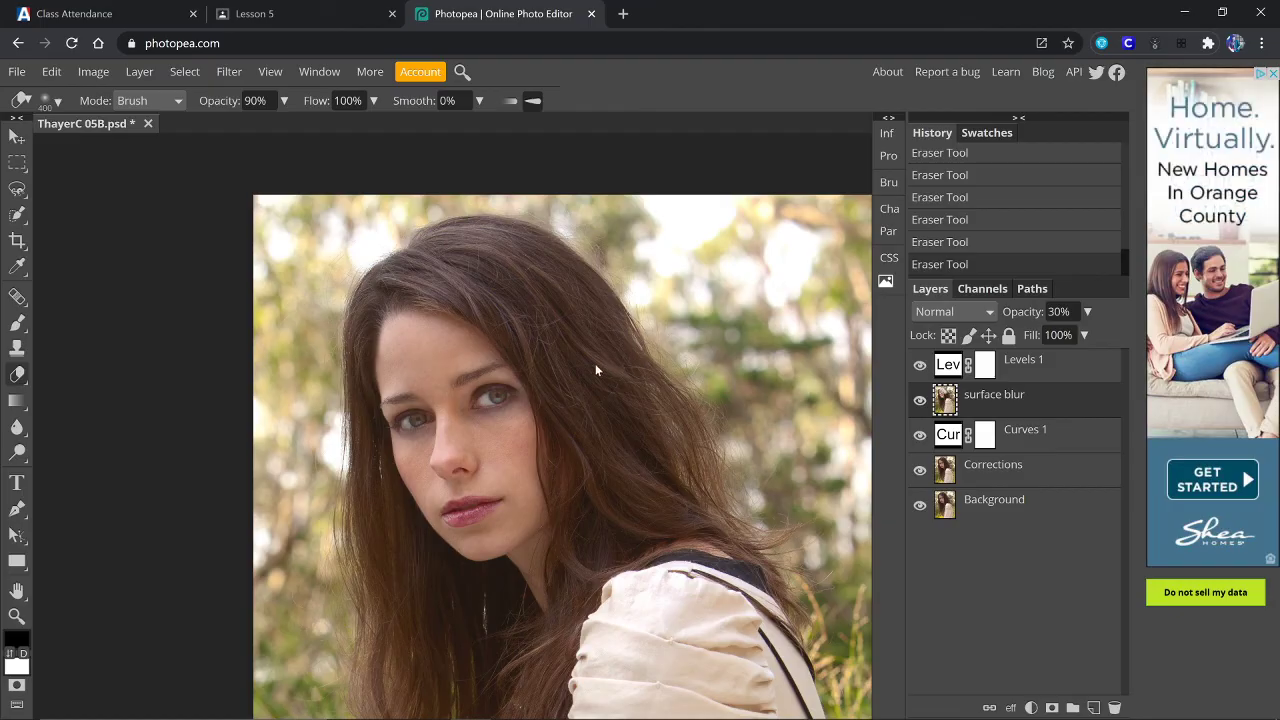
# Step: Erase the hair and the background around the head from the surface blur layer, viewing that layer alone to check the coverage
pyautogui.hotkey('ctrl', 'z')
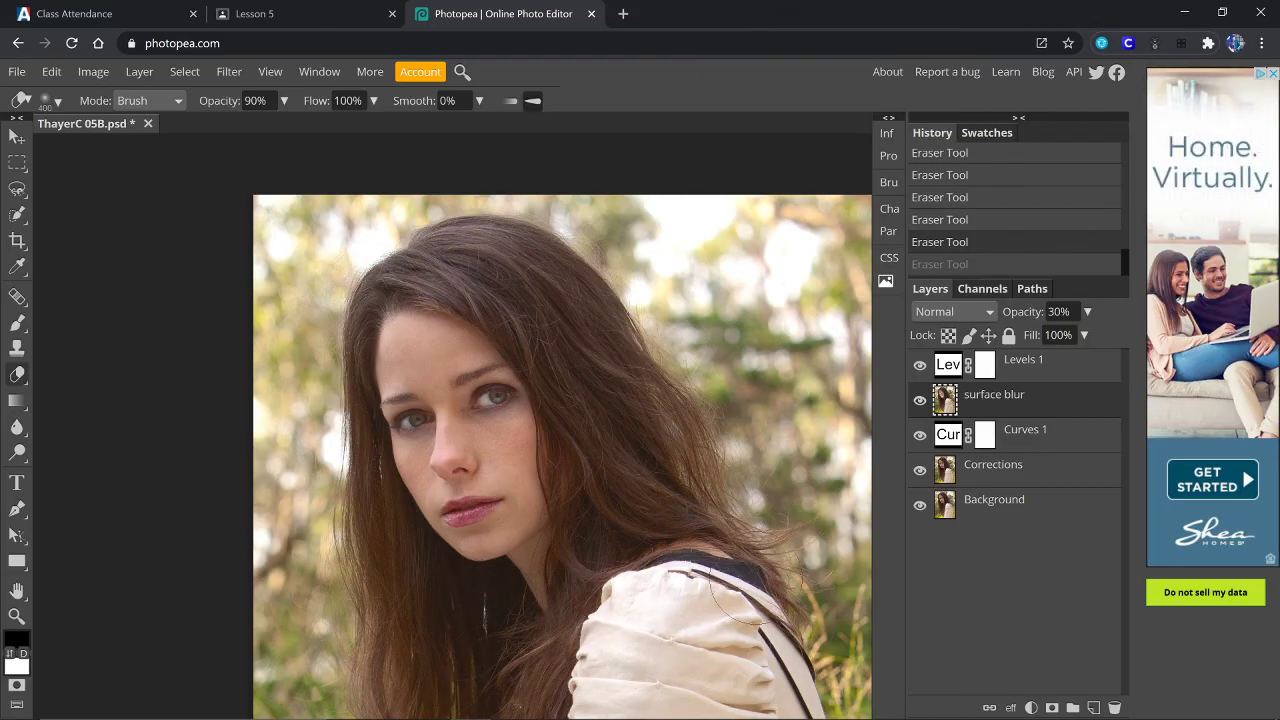
pyautogui.hotkey('ctrl', 'shift', 'z')
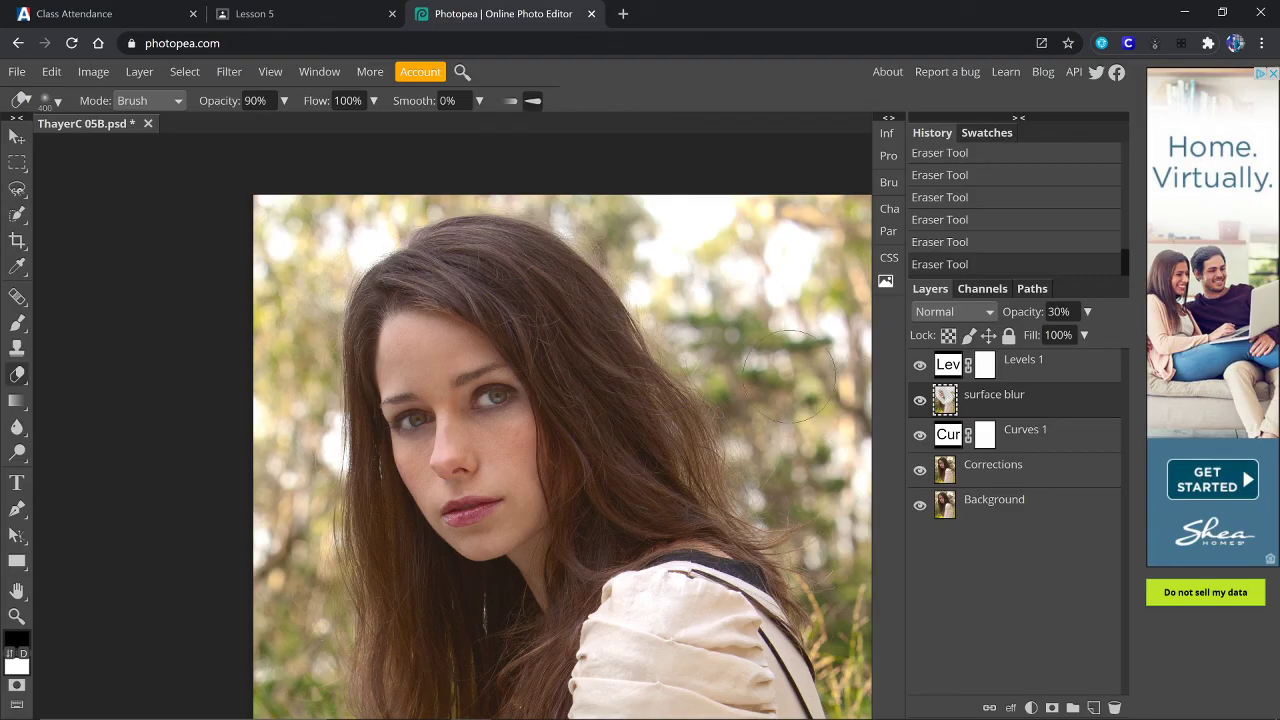
pyautogui.click(17, 590)
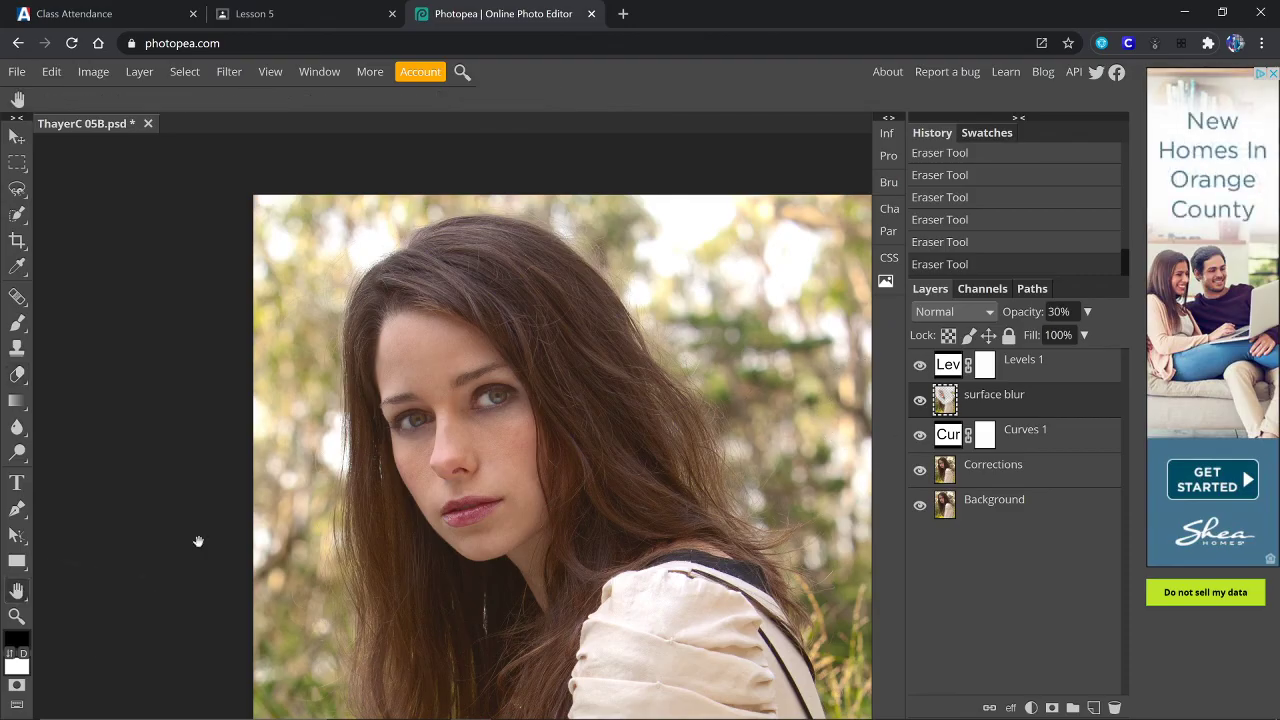
pyautogui.moveTo(543, 485); pyautogui.dragTo(448, 449)
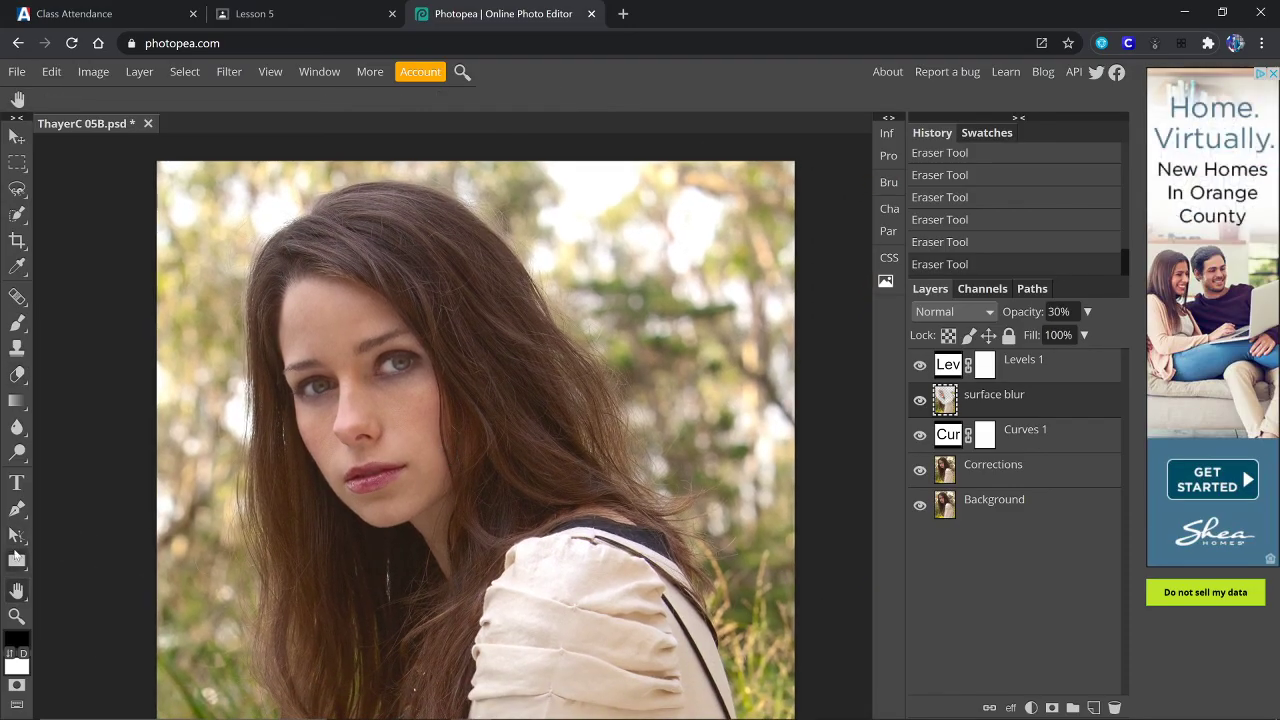
pyautogui.click(18, 373)
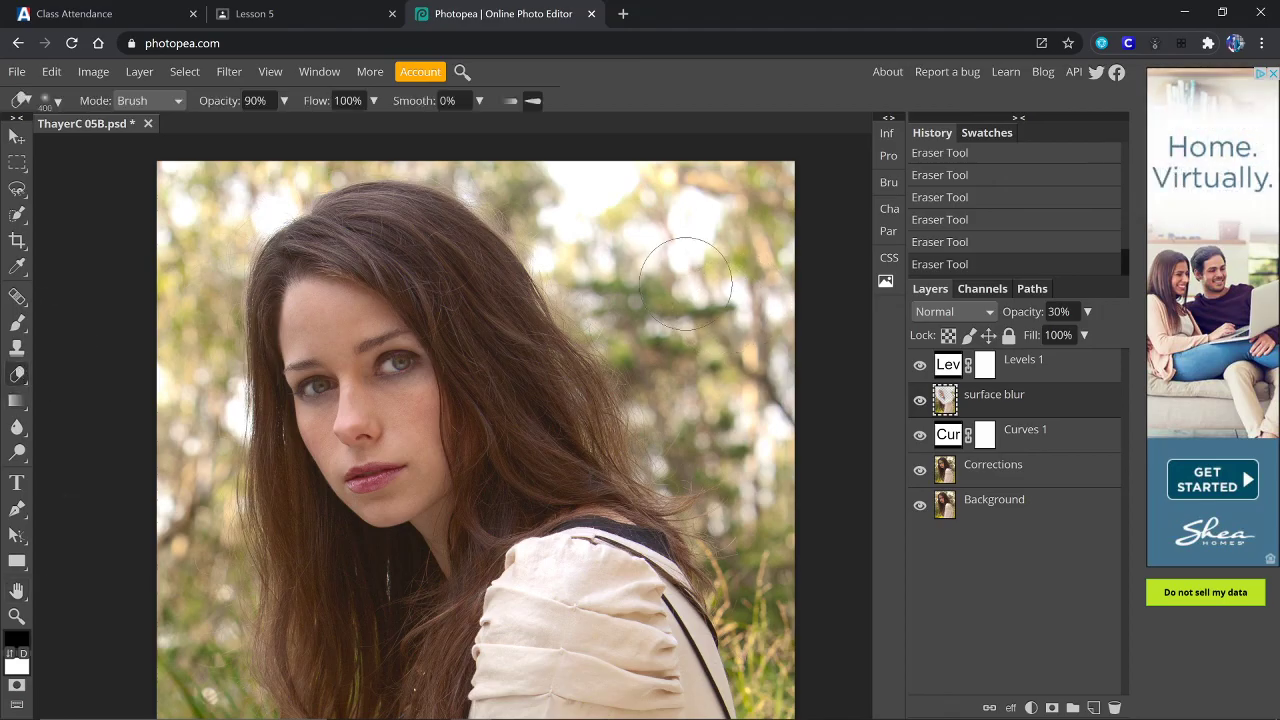
pyautogui.keyDown('alt'); pyautogui.click(919, 400); pyautogui.keyUp('alt')
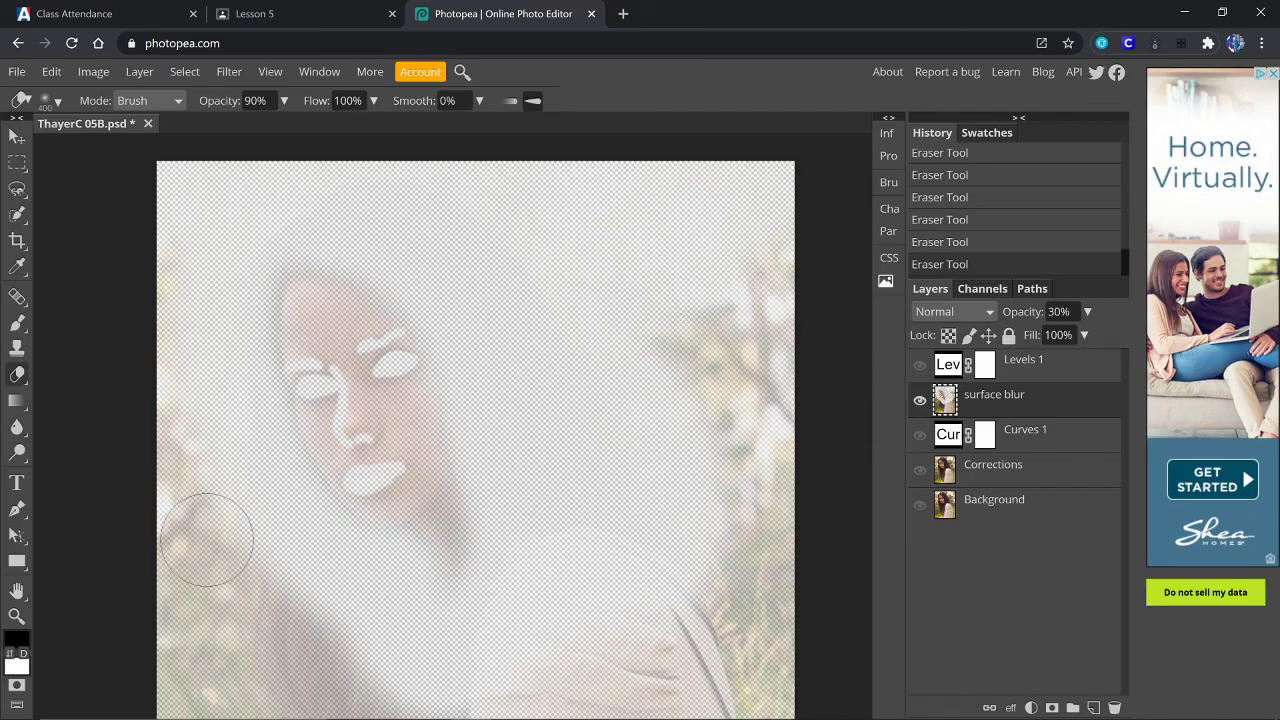
pyautogui.keyDown('alt'); pyautogui.click(919, 400); pyautogui.keyUp('alt')
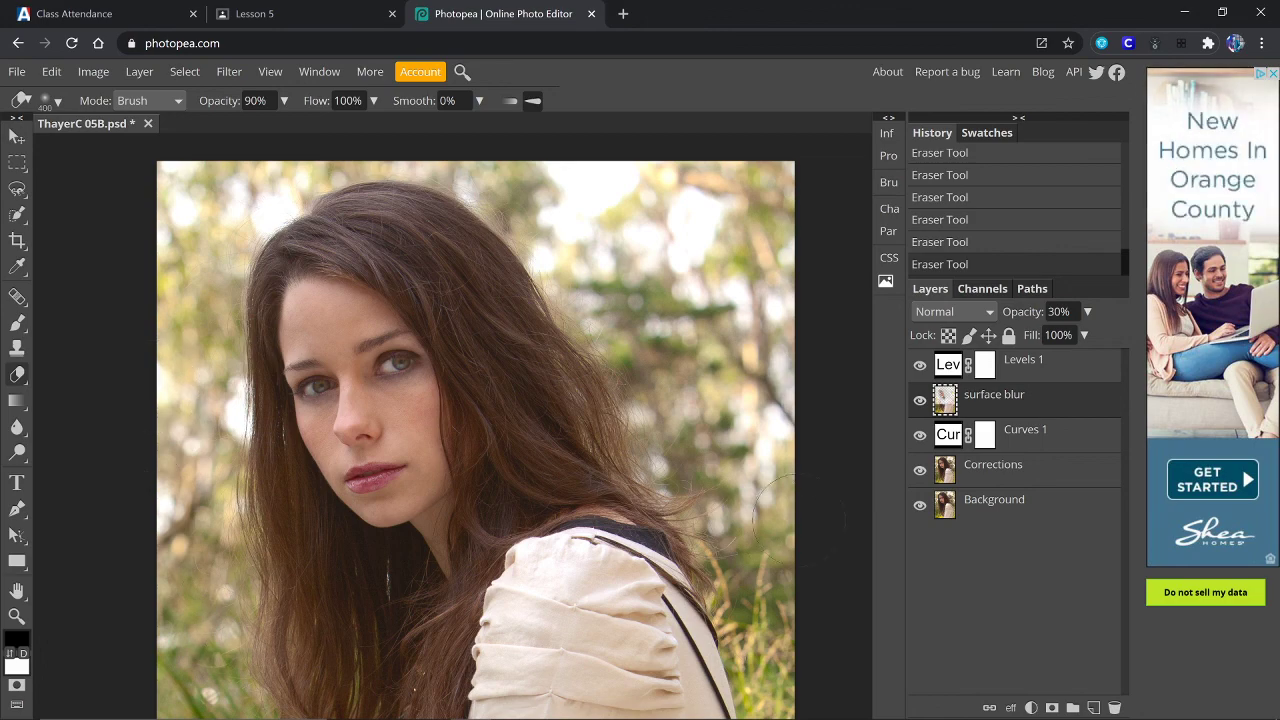
# Step: Set the Eraser size to 741 px and erase the blouse, lower hair and grass from the surface blur layer, isolating it for leftovers
pyautogui.scroll(-5, 530, 417)
pyautogui.scroll(-3, 530, 417)
pyautogui.scroll(1, 529, 420)
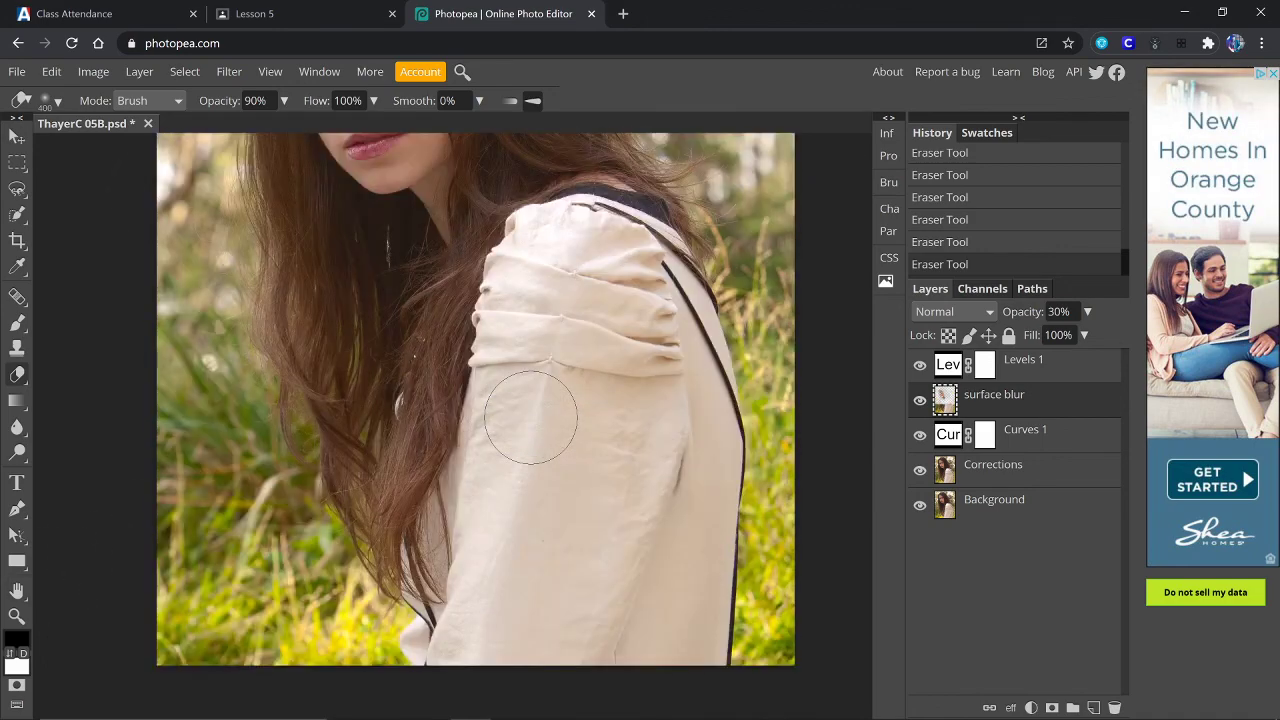
pyautogui.click(58, 101)
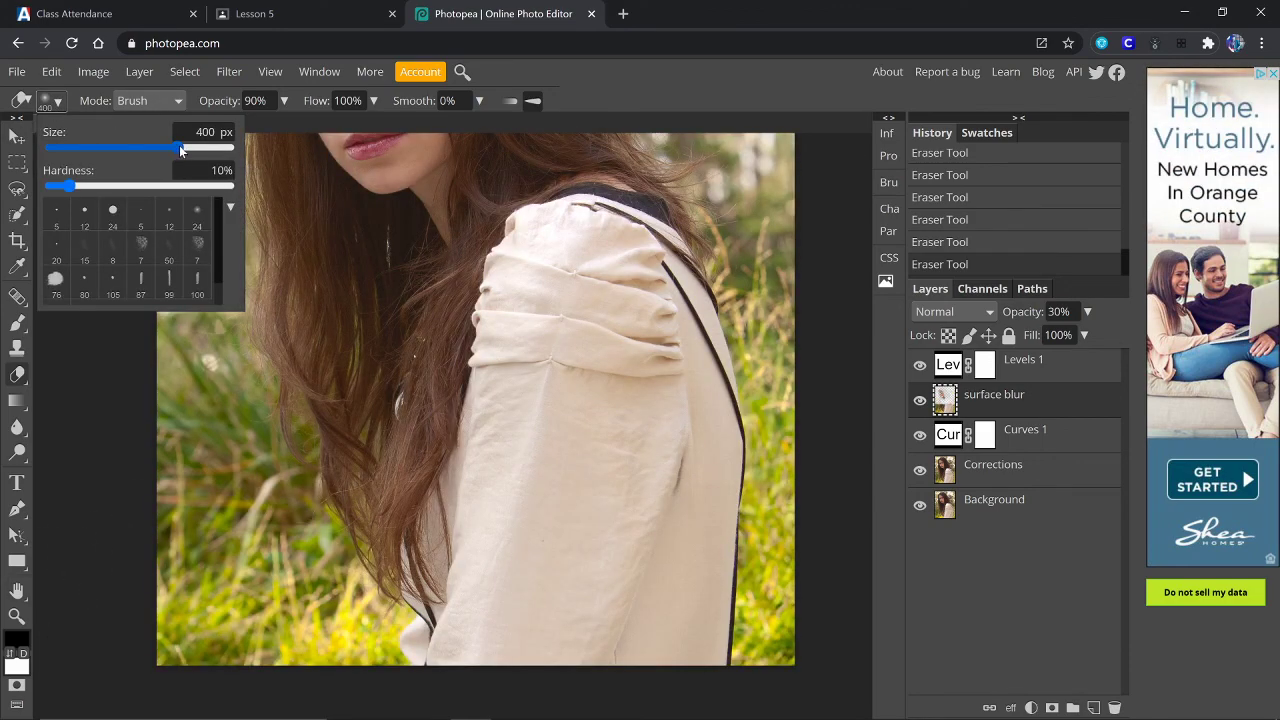
pyautogui.moveTo(197, 146); pyautogui.dragTo(209, 148)
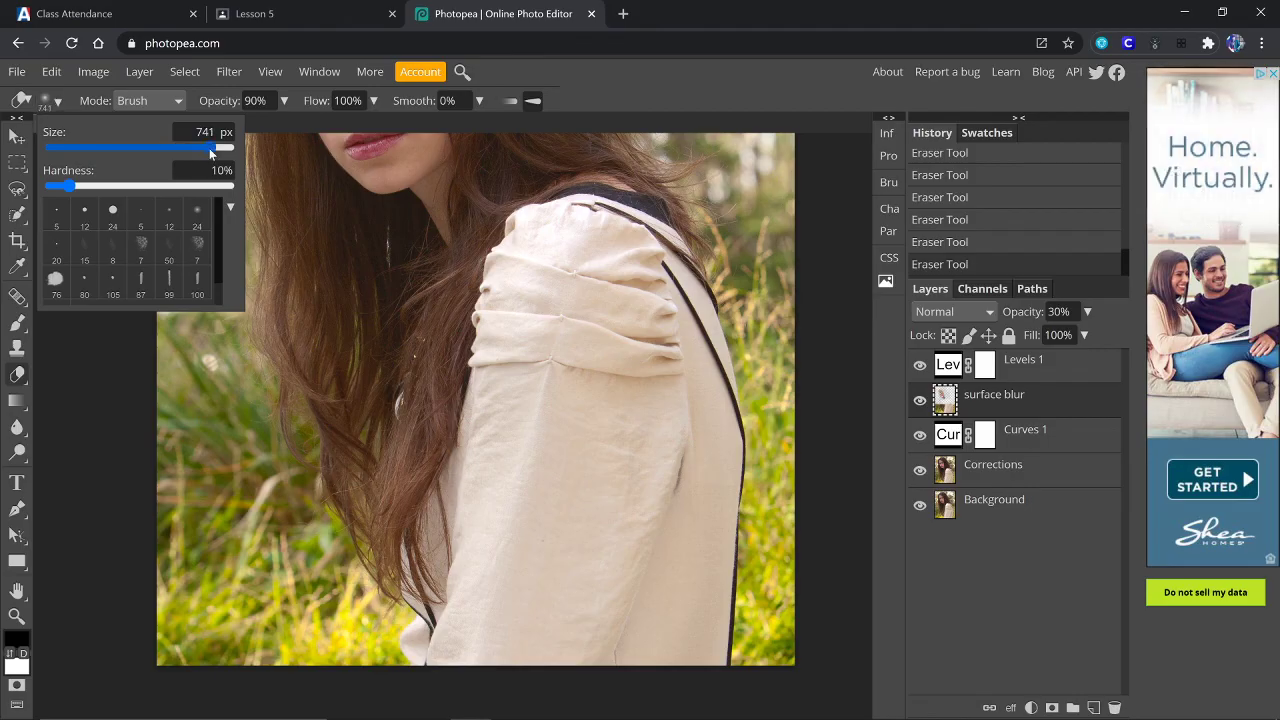
pyautogui.click(152, 421)
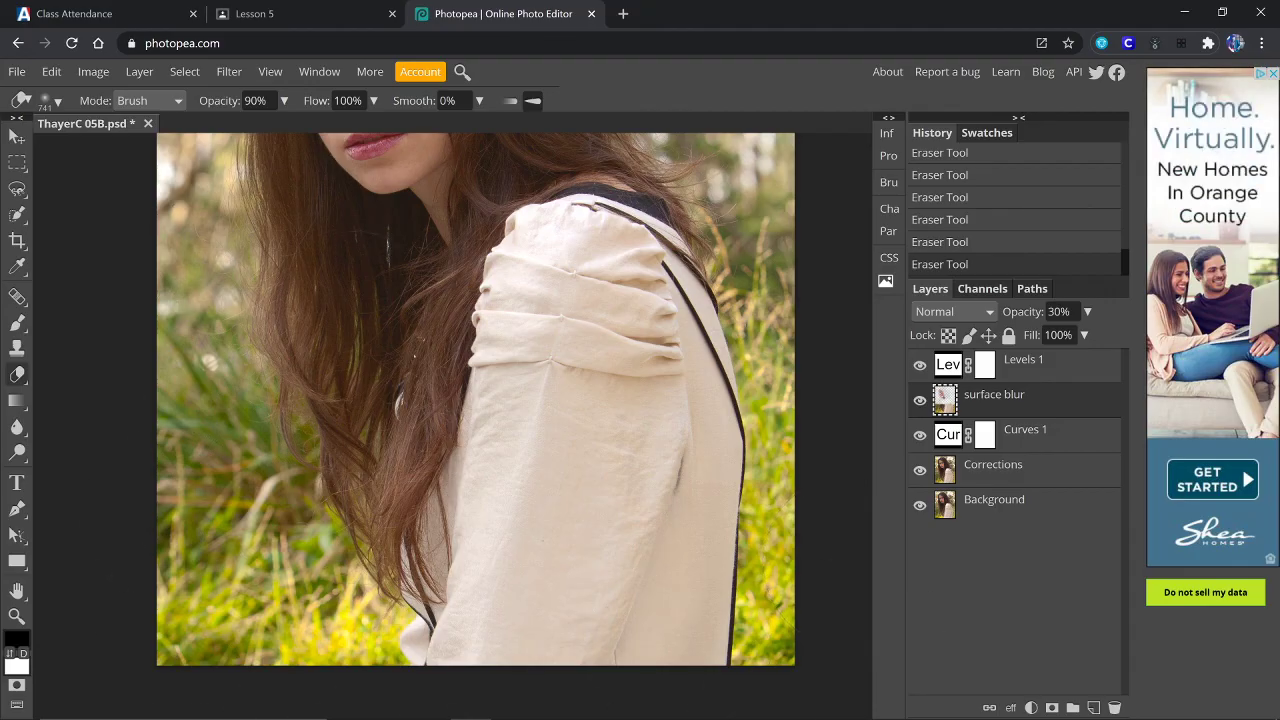
pyautogui.moveTo(796, 265)
pyautogui.mouseDown()
pyautogui.moveTo(770, 423)
pyautogui.moveTo(778, 498)
pyautogui.mouseUp()
pyautogui.keyDown('alt'); pyautogui.click(919, 402); pyautogui.keyUp('alt')
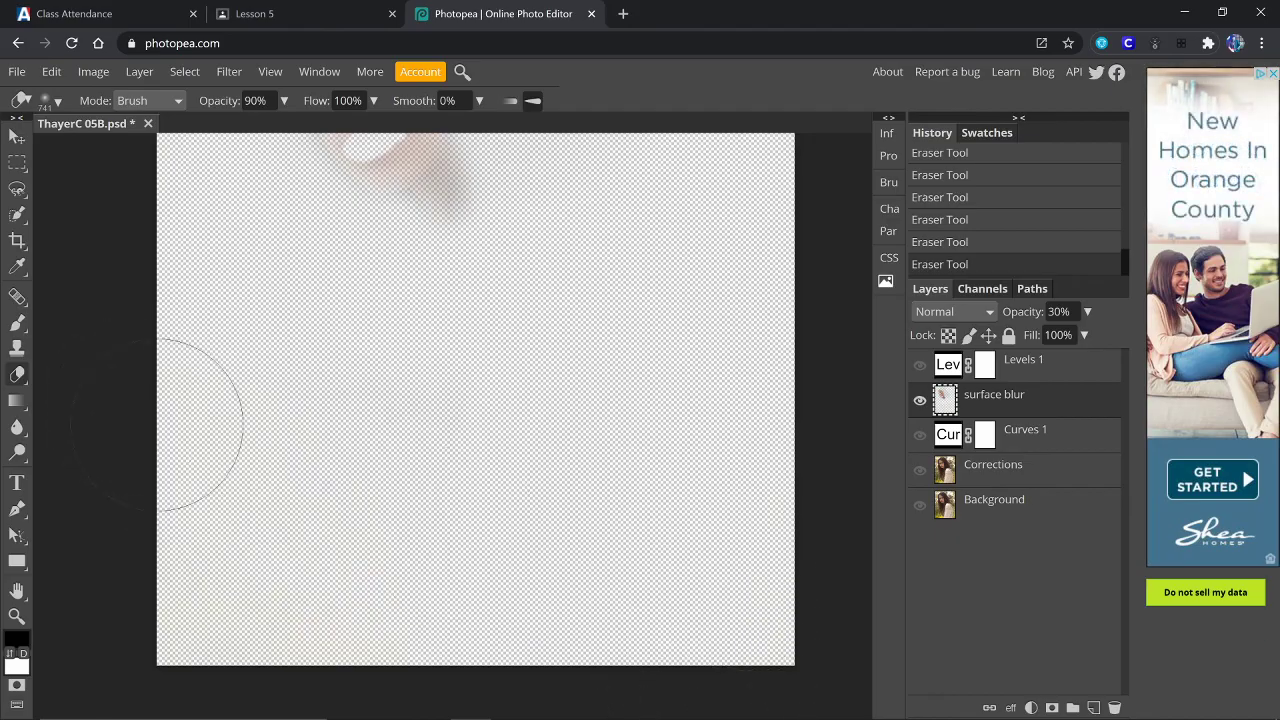
# Step: Inspect the isolated face blur and make the Levels 1, Curves 1, Corrections and Background layers visible again
pyautogui.scroll(3, 775, 430)
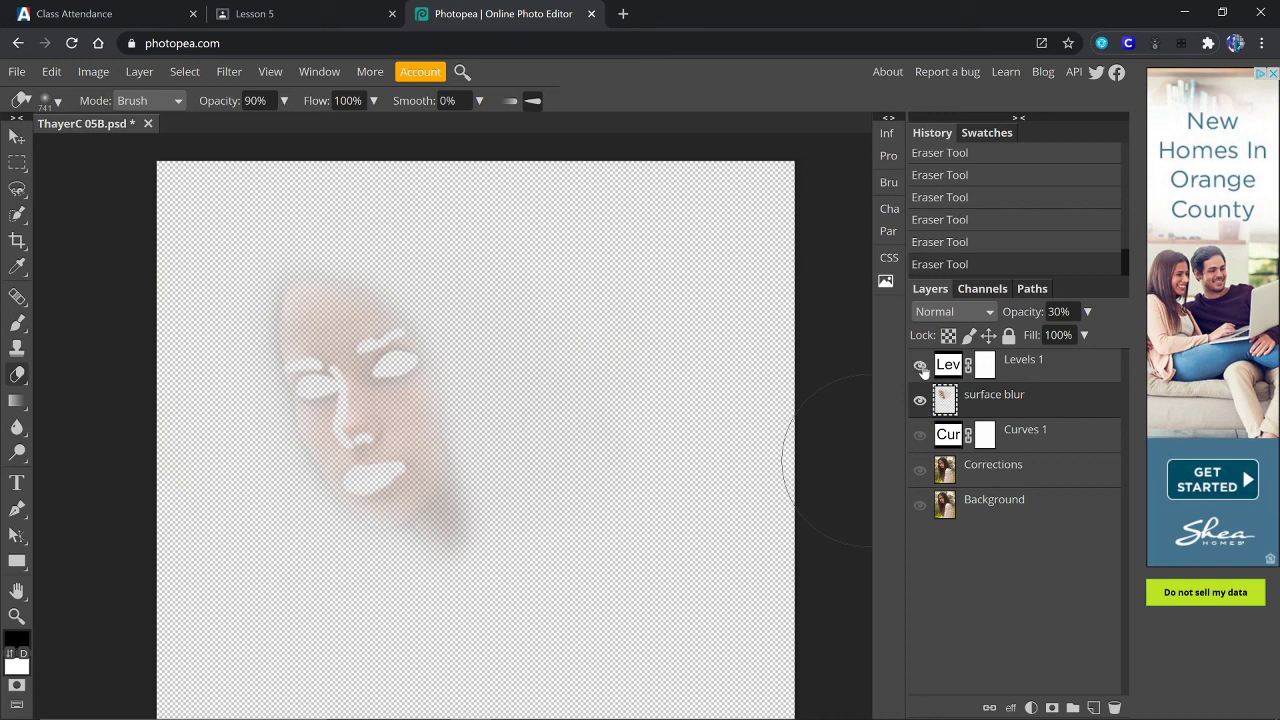
pyautogui.click(920, 470)
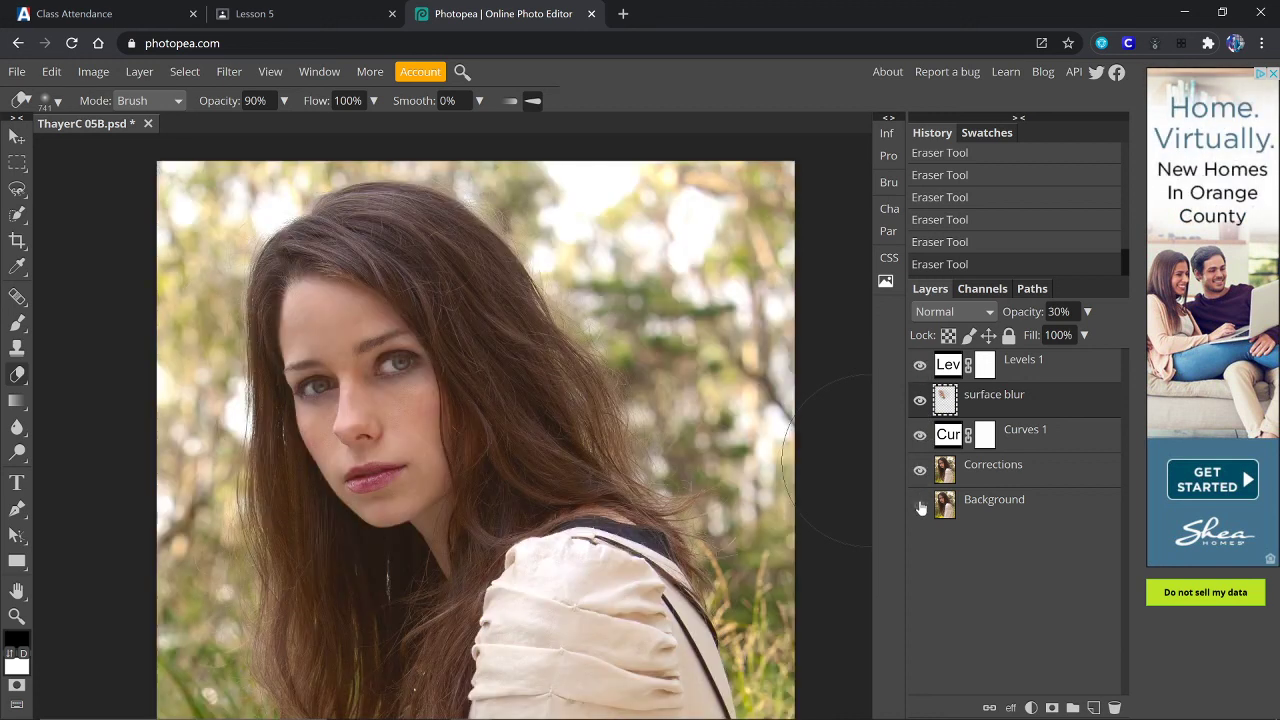
pyautogui.click(920, 505)
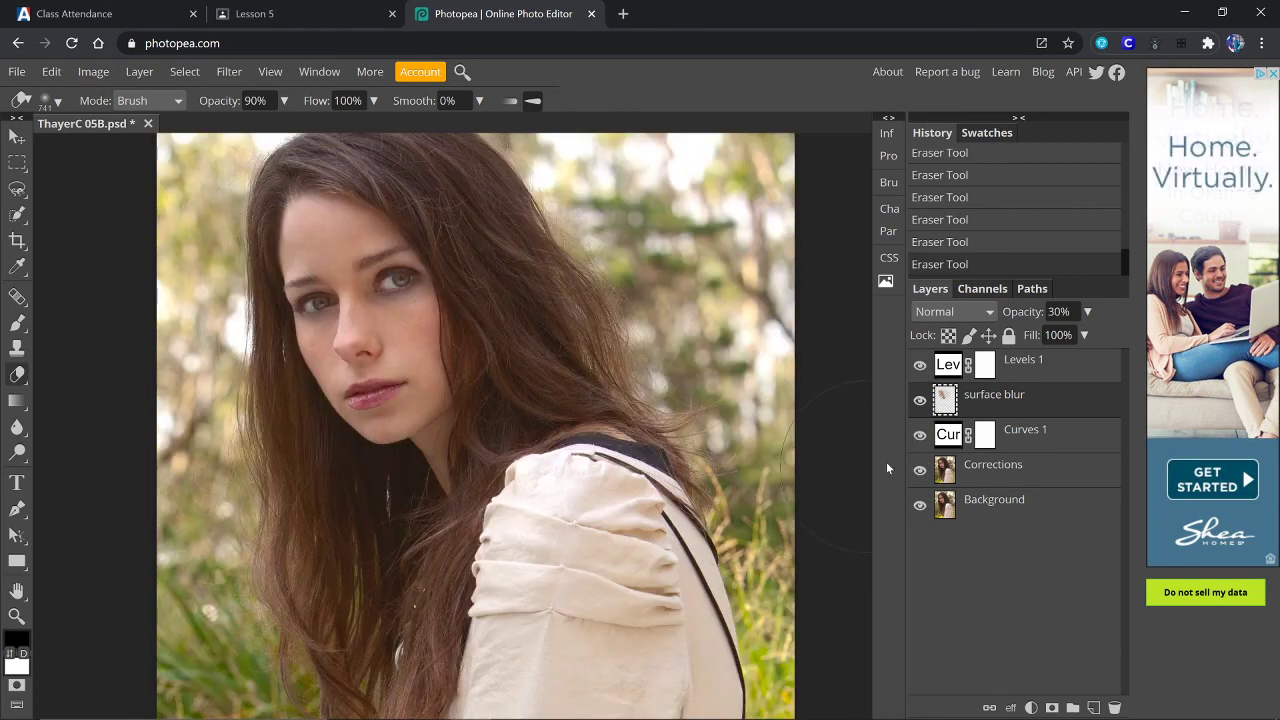
# Step: Hide the surface blur layer to compare the skin and save the document as a PSD
pyautogui.click(919, 402)
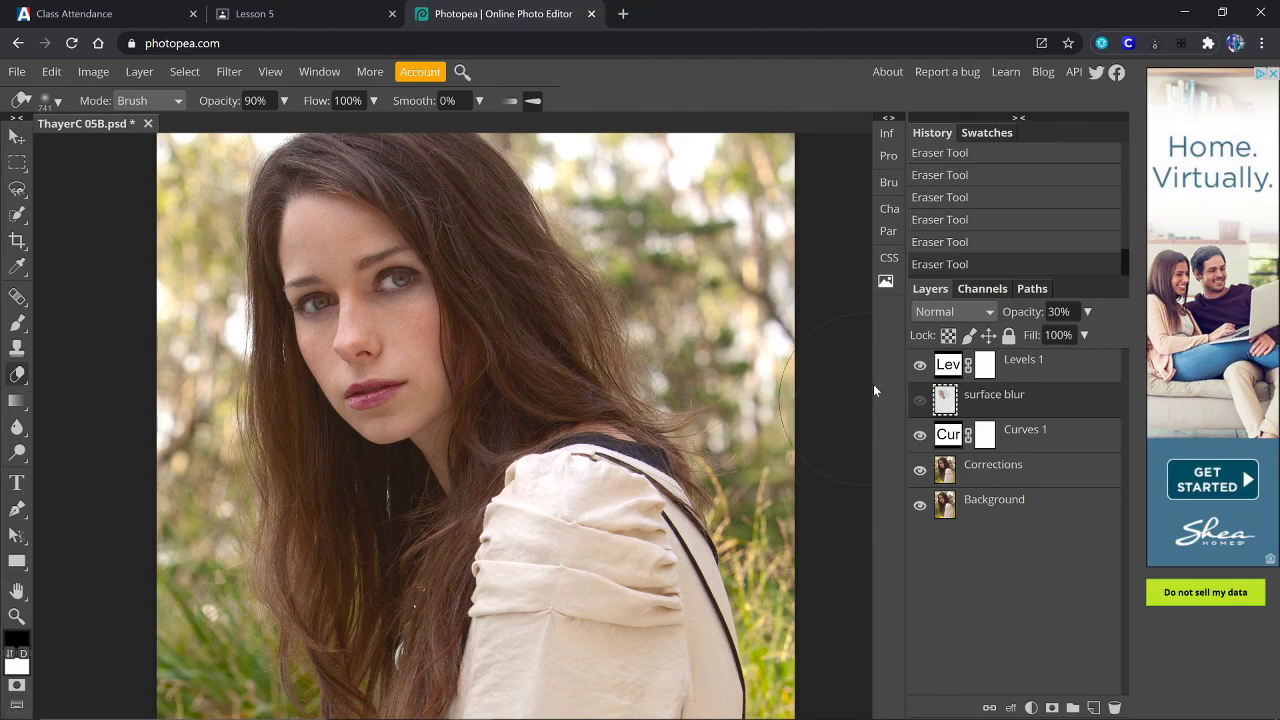
pyautogui.click(17, 71)
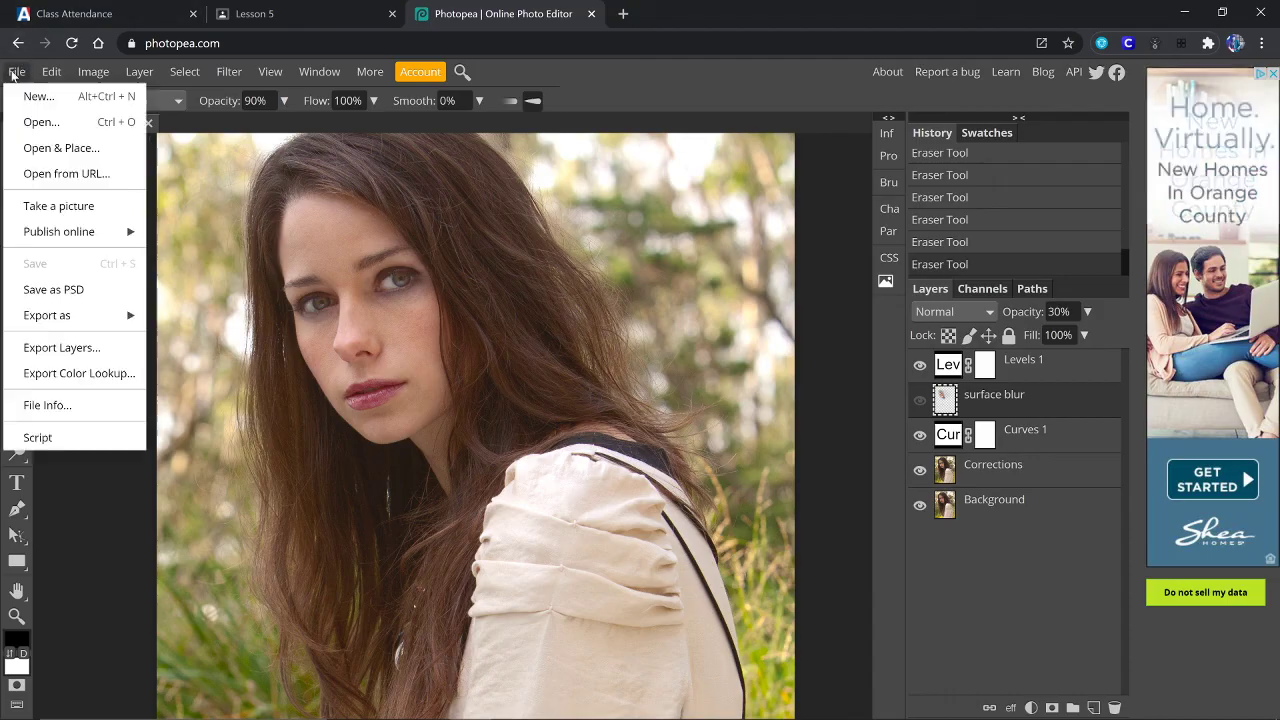
pyautogui.click(53, 290)
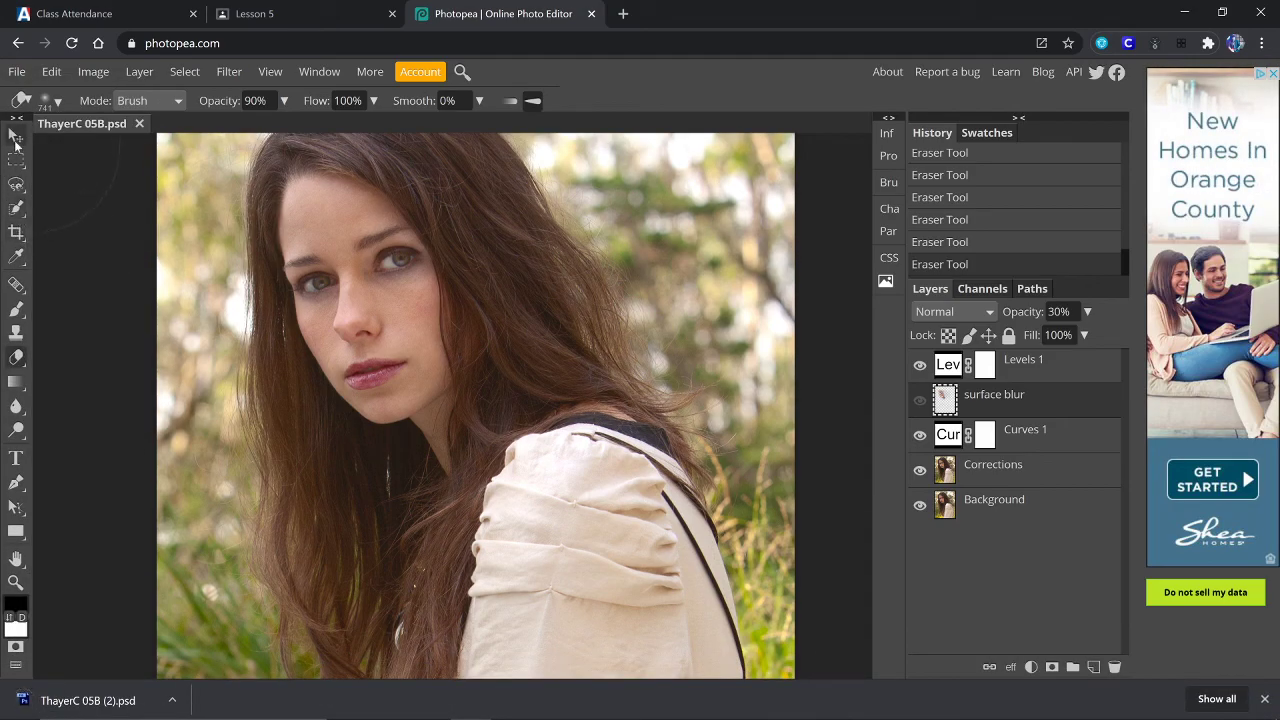
# Step: Make the surface blur layer visible again and compare the Background layer alone with the full layer stack
pyautogui.click(15, 138)
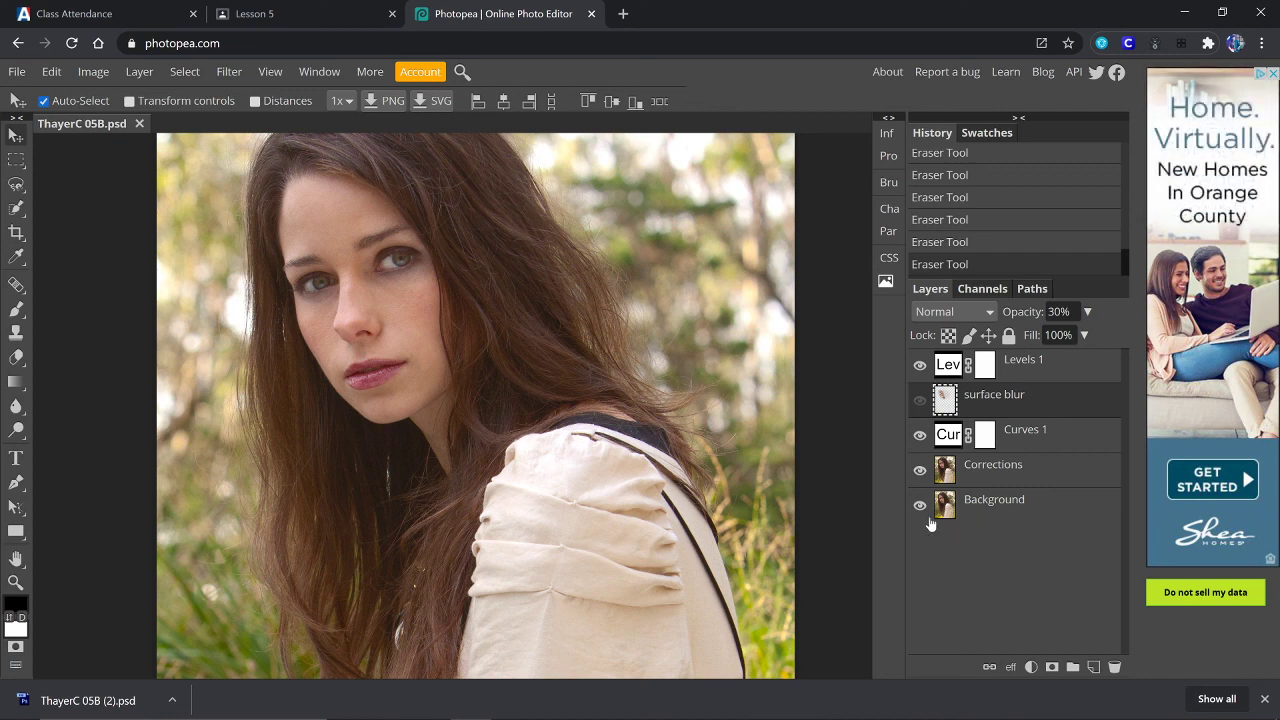
pyautogui.click(919, 400)
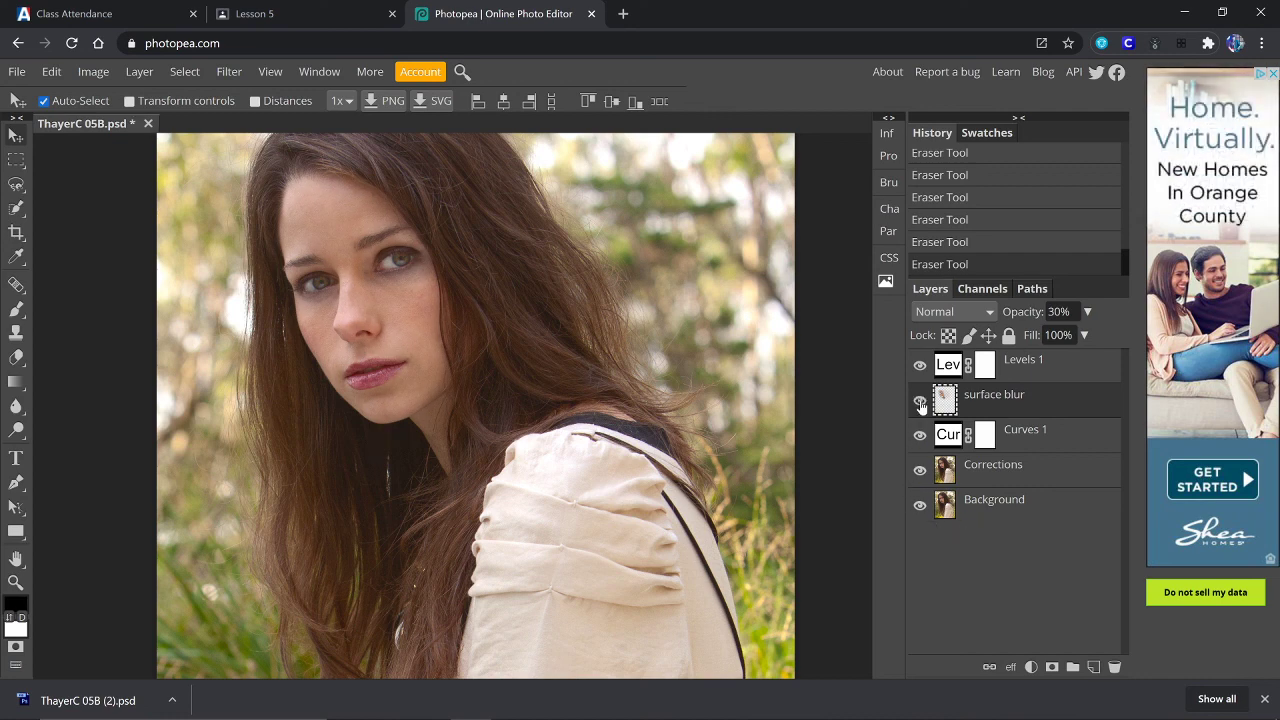
pyautogui.keyDown('alt'); pyautogui.click(920, 508); pyautogui.keyUp('alt')
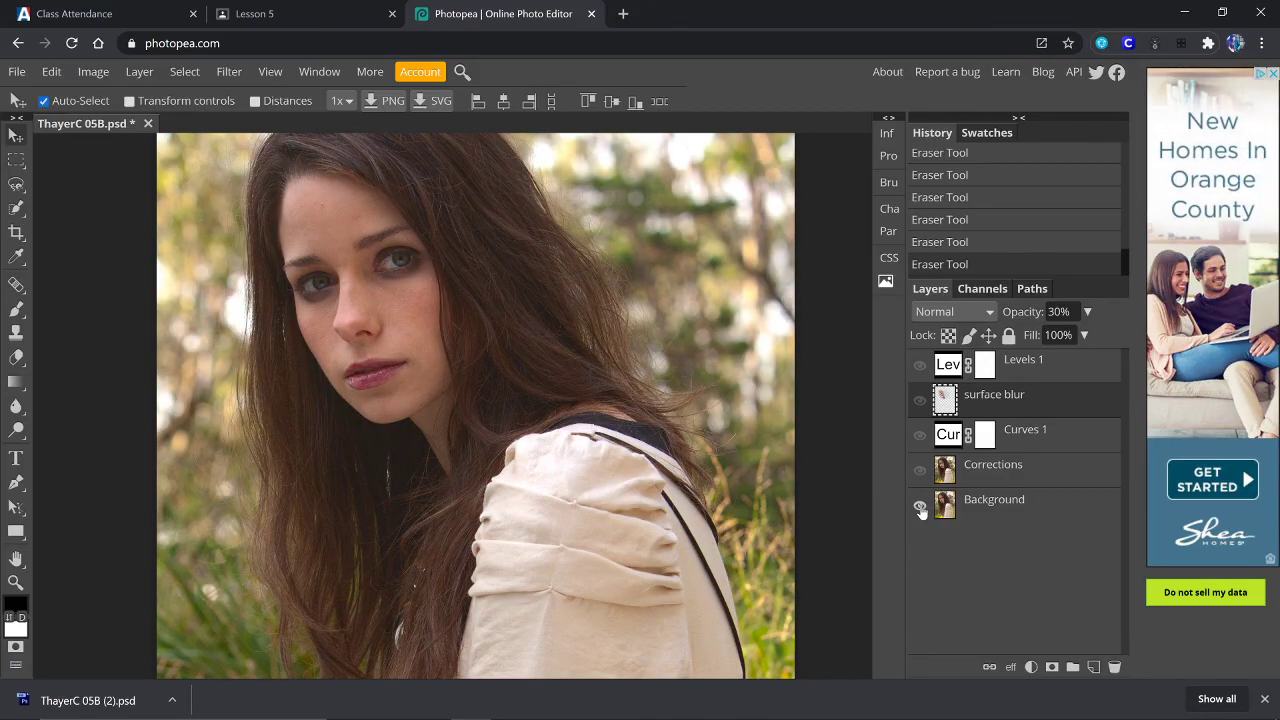
pyautogui.keyDown('alt'); pyautogui.click(920, 508); pyautogui.keyUp('alt')
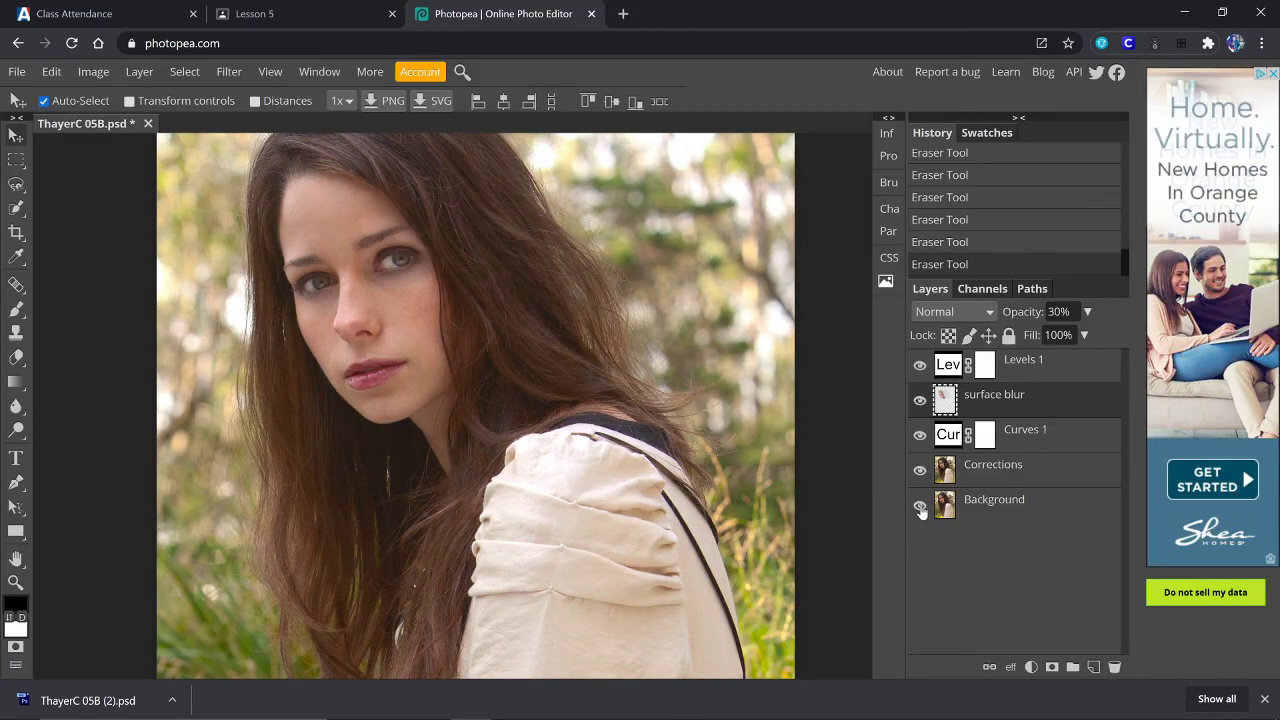
# Step: Compare the whole portrait before and after retouching by repeatedly isolating the Background layer and restoring all layers
pyautogui.hotkey('ctrl', '-')
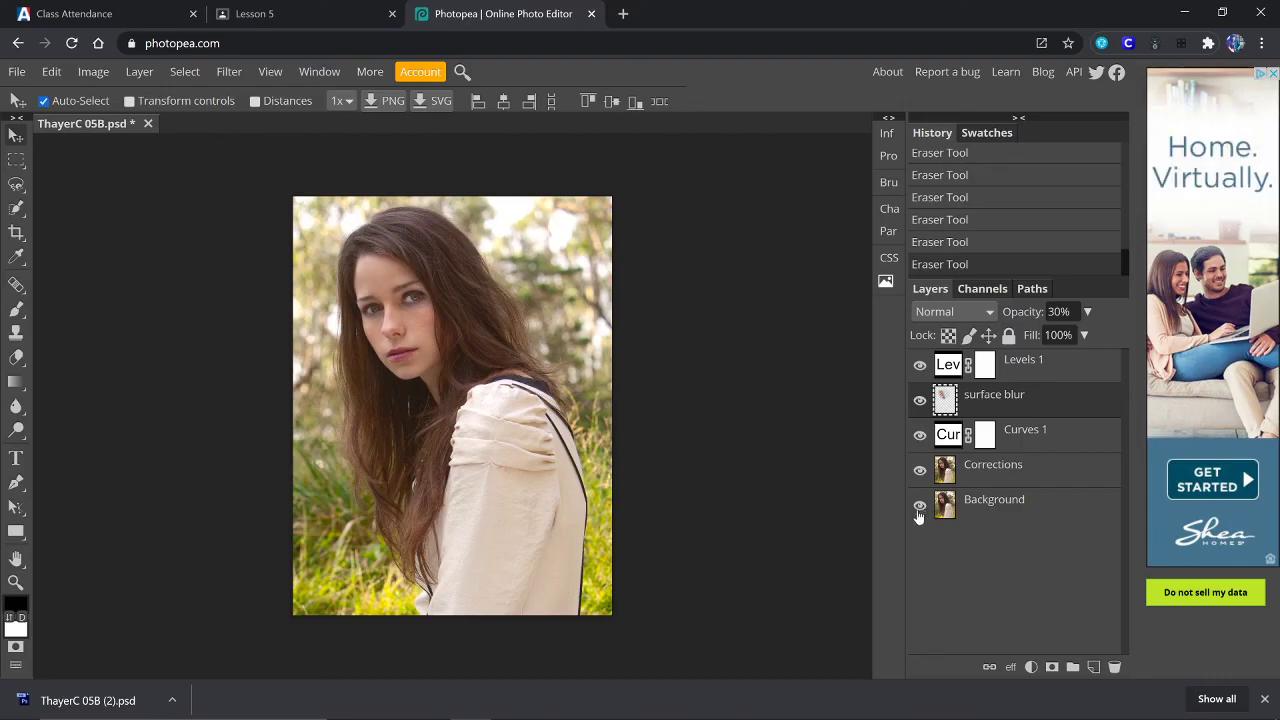
pyautogui.keyDown('alt'); pyautogui.click(920, 508); pyautogui.keyUp('alt')
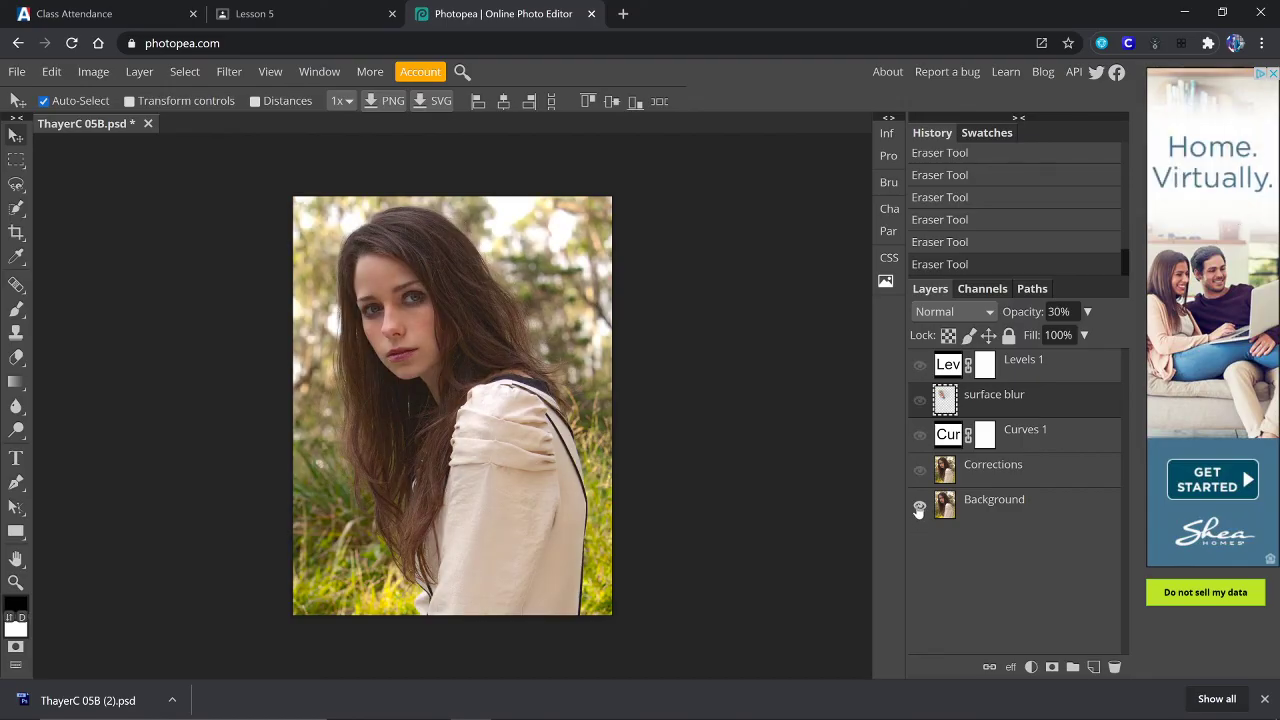
pyautogui.keyDown('alt'); pyautogui.click(919, 508); pyautogui.keyUp('alt')
pyautogui.keyDown('alt'); pyautogui.click(919, 508); pyautogui.keyUp('alt')
pyautogui.keyDown('alt'); pyautogui.click(919, 508); pyautogui.keyUp('alt')
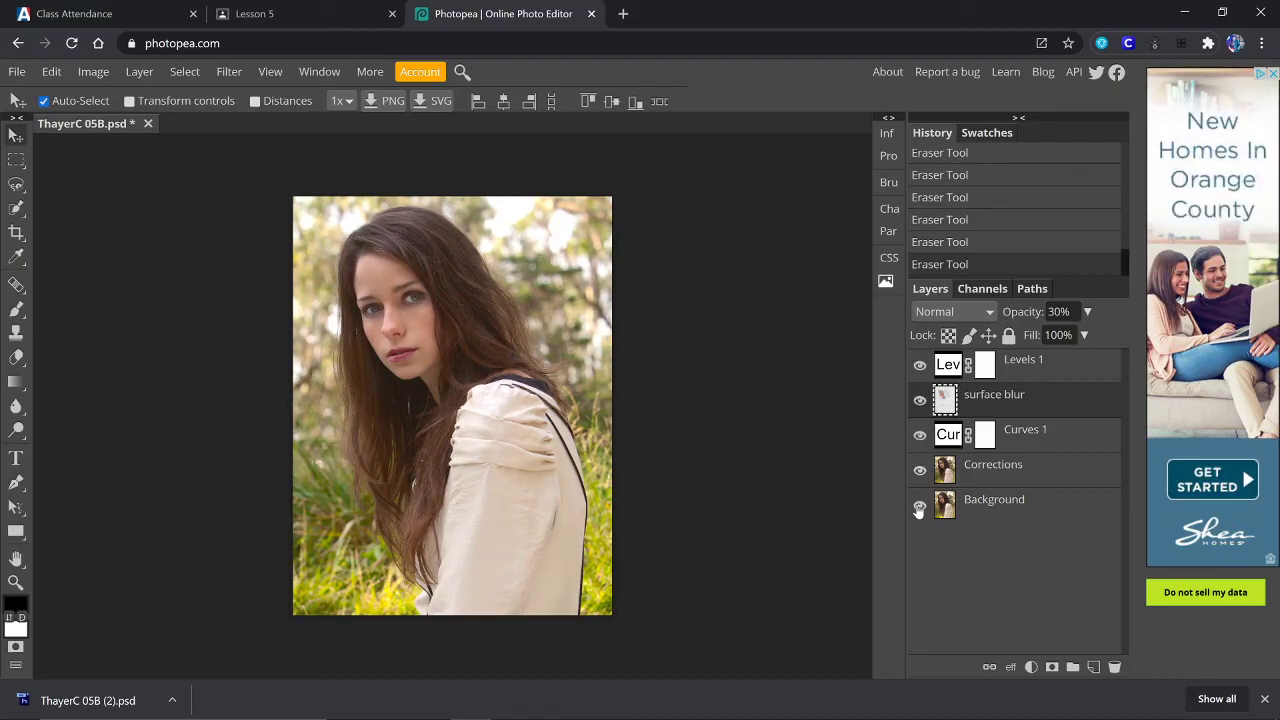
pyautogui.keyDown('alt'); pyautogui.click(919, 508); pyautogui.keyUp('alt')
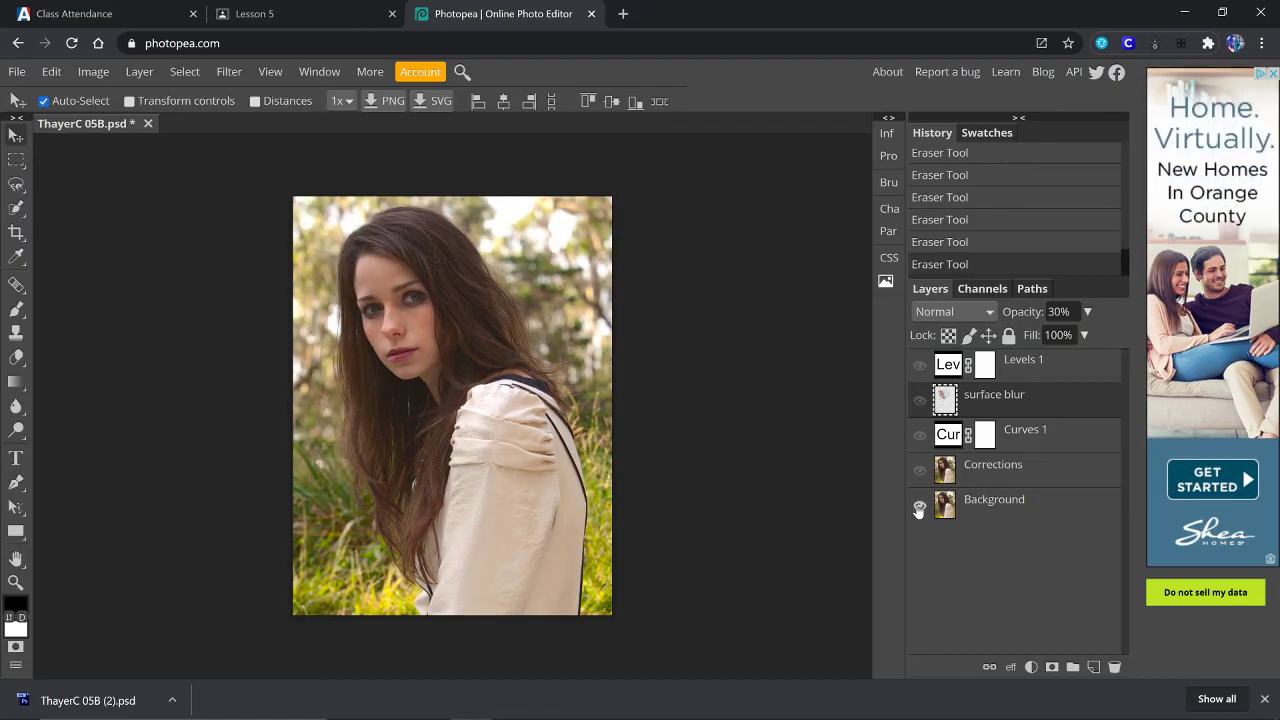
pyautogui.keyDown('alt'); pyautogui.click(919, 508); pyautogui.keyUp('alt')
pyautogui.keyDown('alt'); pyautogui.click(919, 508); pyautogui.keyUp('alt')
pyautogui.keyDown('alt'); pyautogui.click(919, 508); pyautogui.keyUp('alt')
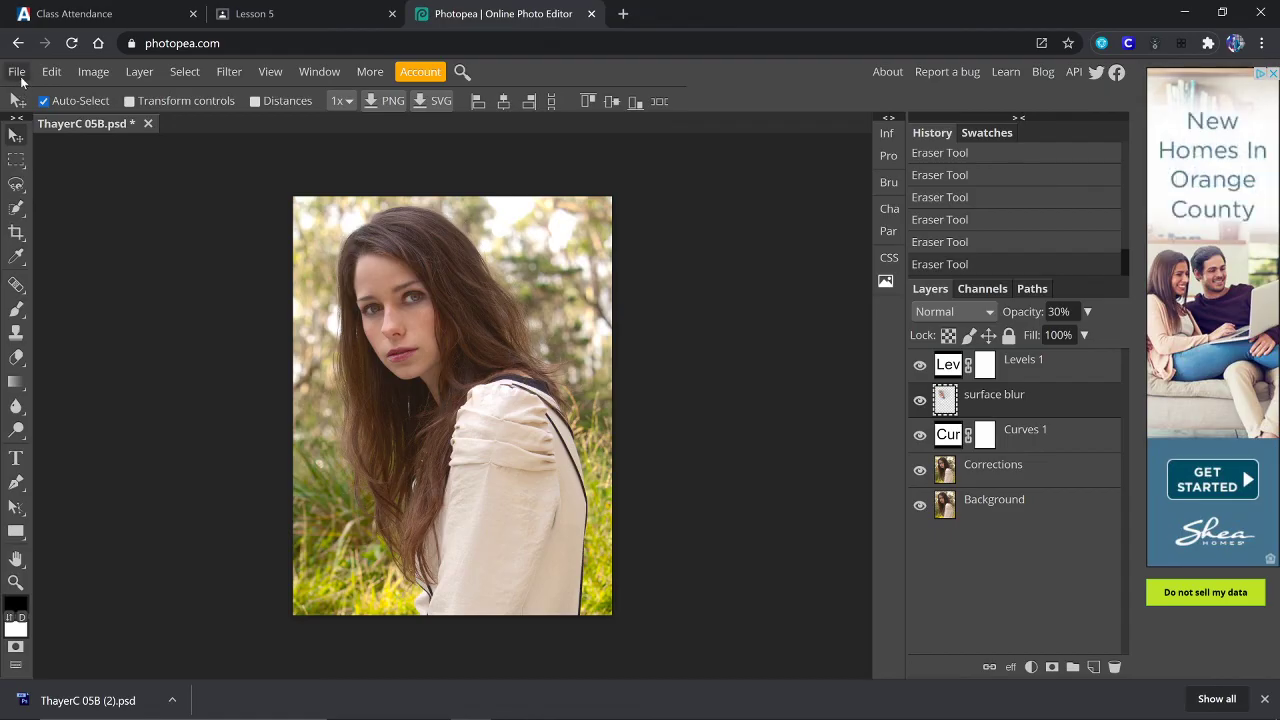
# Step: Export the retouched portrait as a 1914 × 2514 px JPG at 70% quality and minimize the browser
pyautogui.click(17, 72)
pyautogui.moveTo(69, 320)
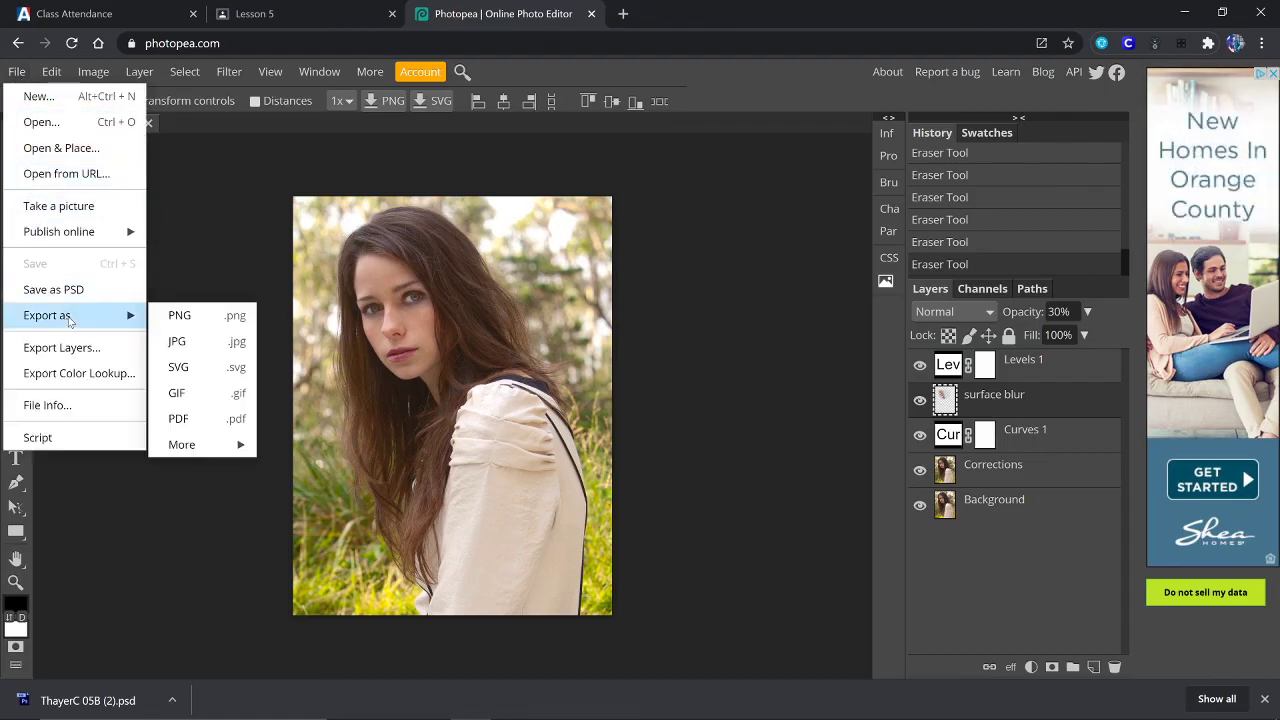
pyautogui.click(211, 345)
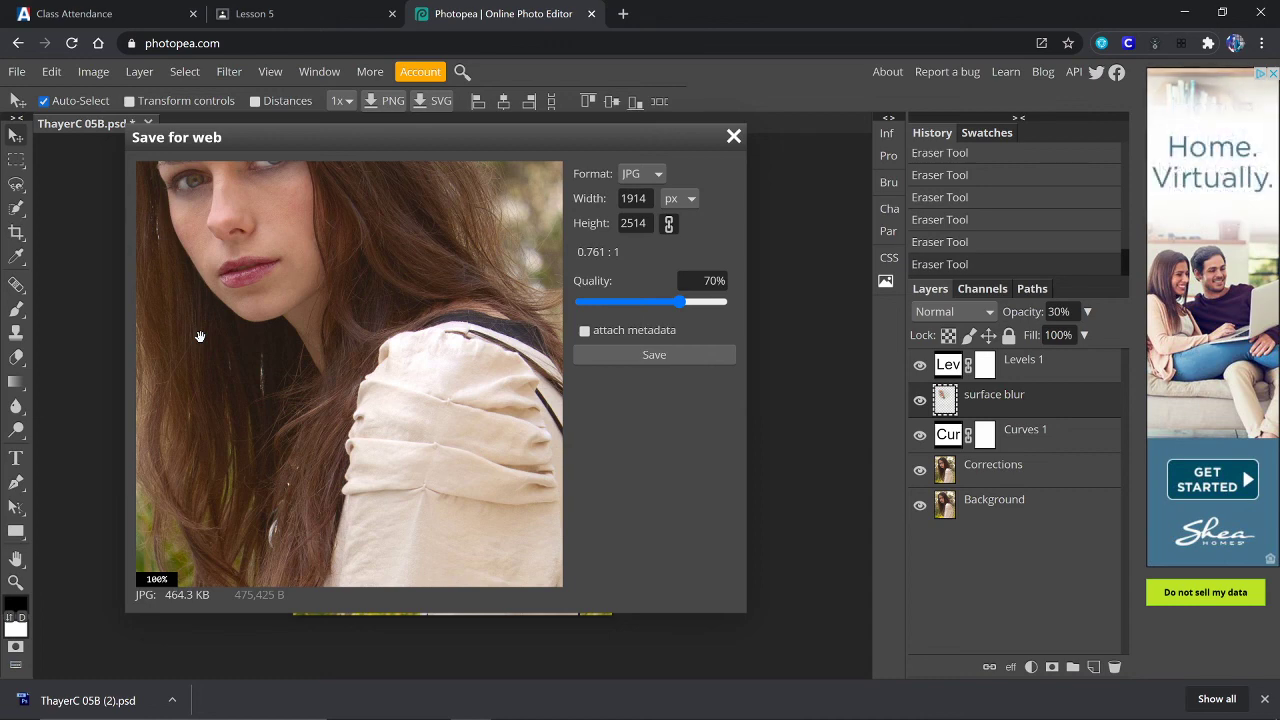
pyautogui.click(655, 356)
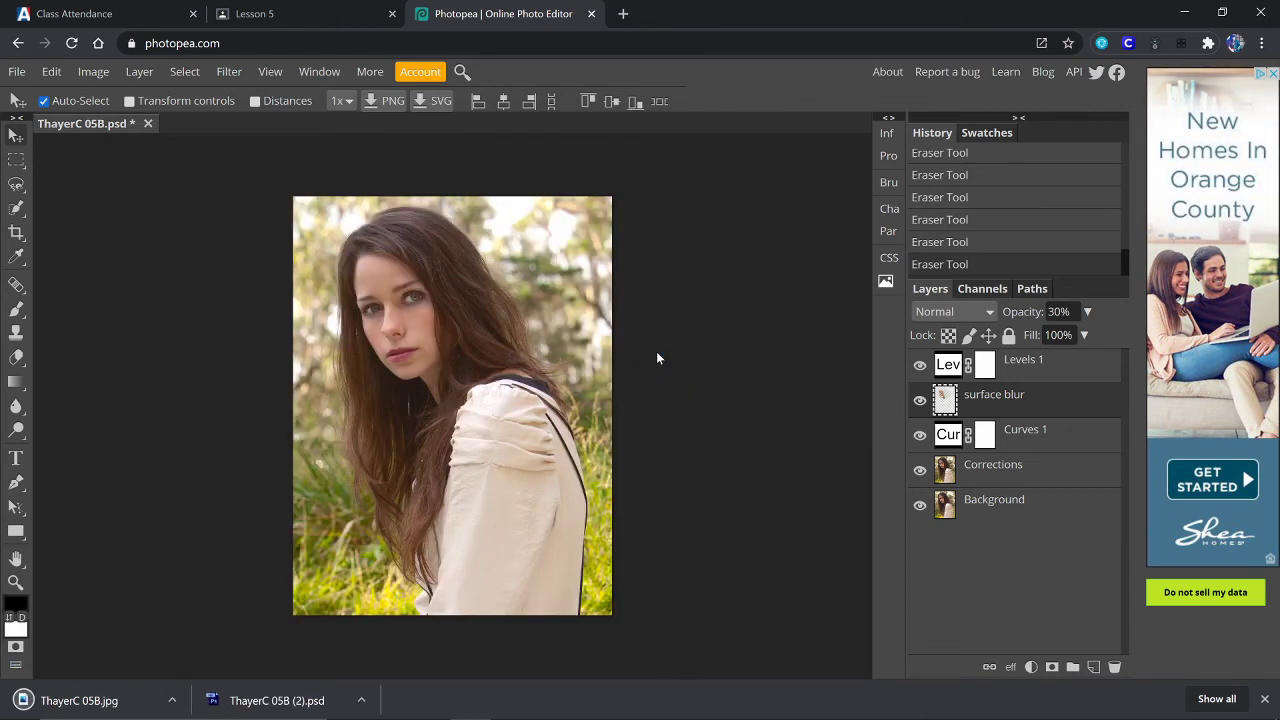
pyautogui.click(1186, 14)
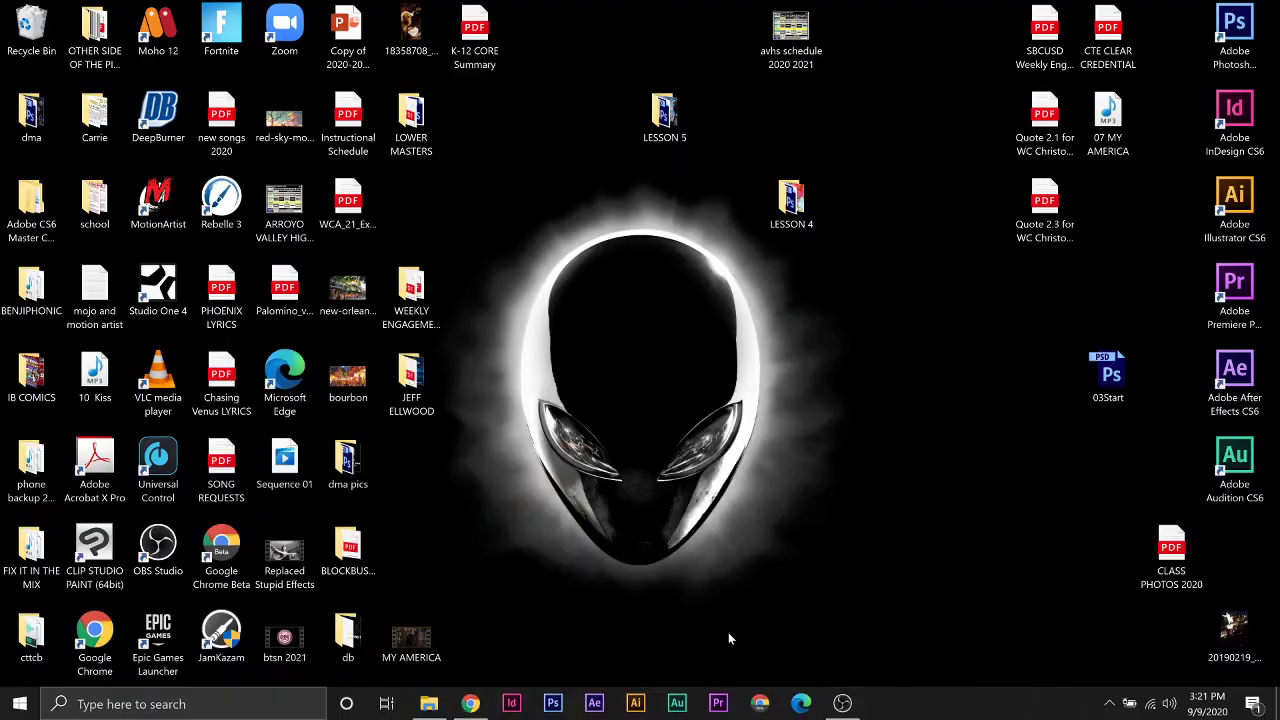